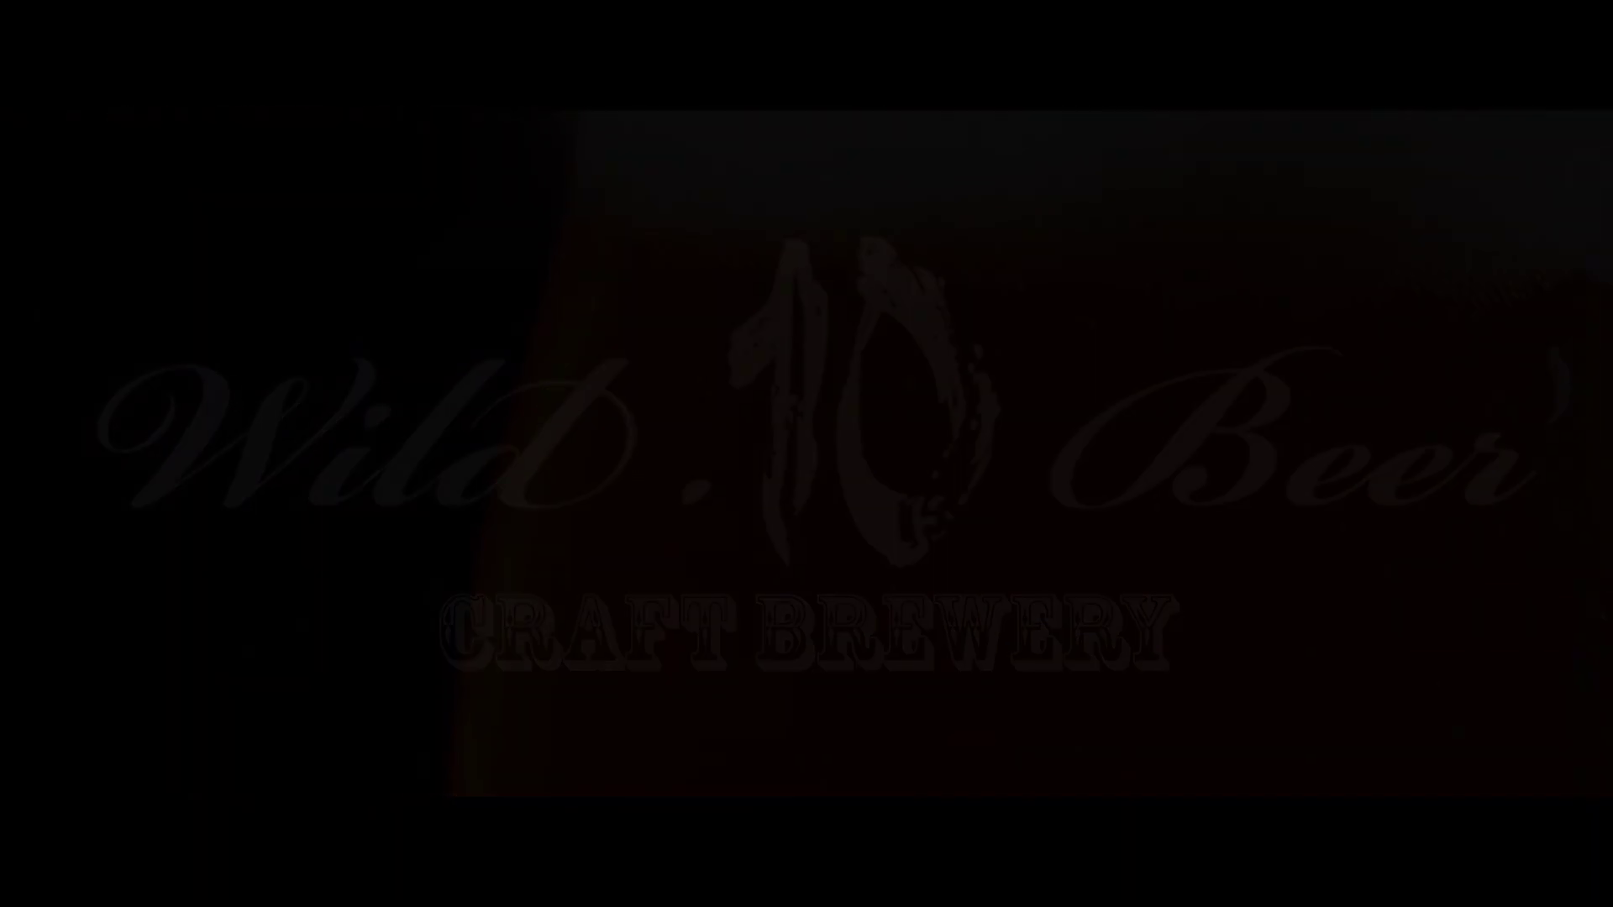
# Step: Exit full-screen playback after the promo's closing Wild Beer Craft Brewery logo
pyautogui.press('Escape')
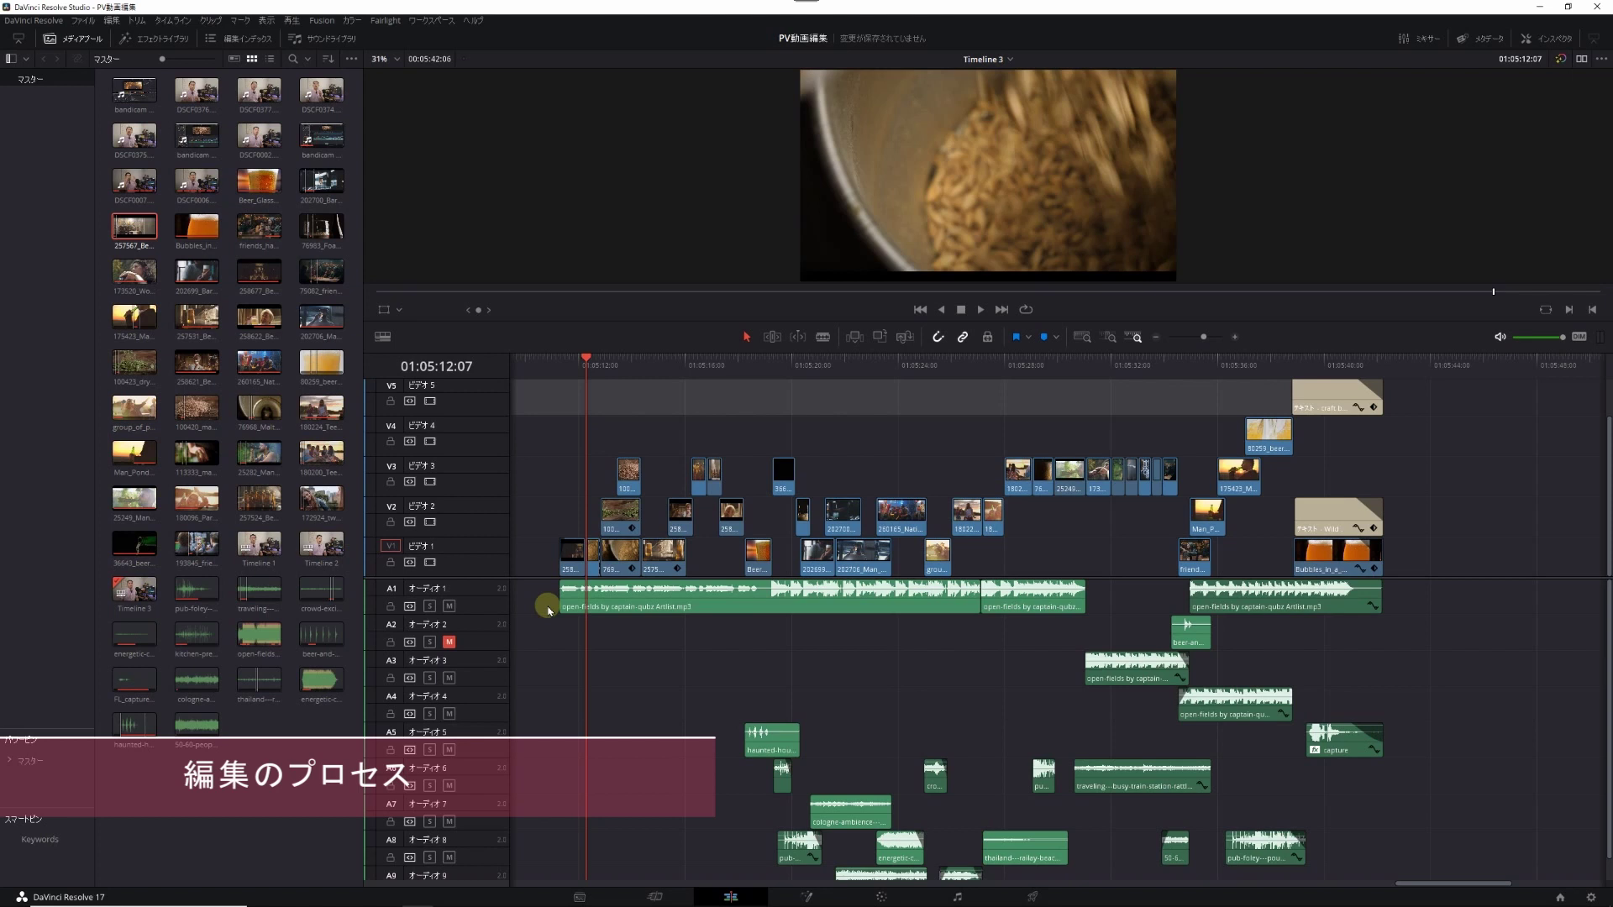
# Step: Move the Timeline 3 playhead back to 01:05:11:07
pyautogui.click(563, 366)
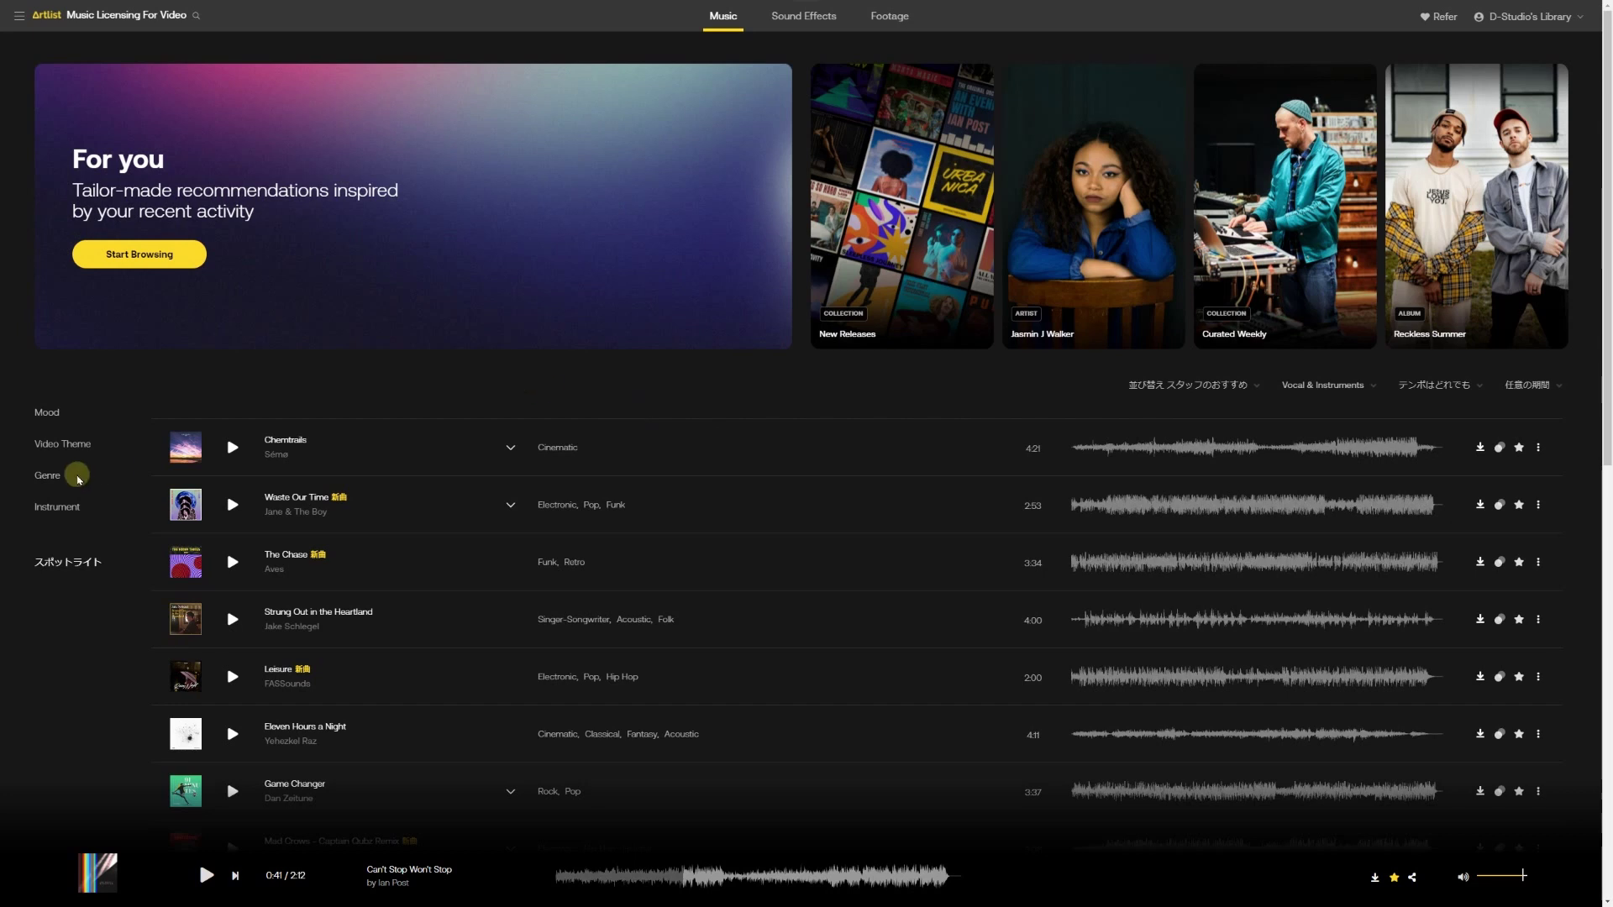
# Step: Filter the Artlist genres to Funk, Electronic and Pop, then browse the results
pyautogui.click(44, 483)
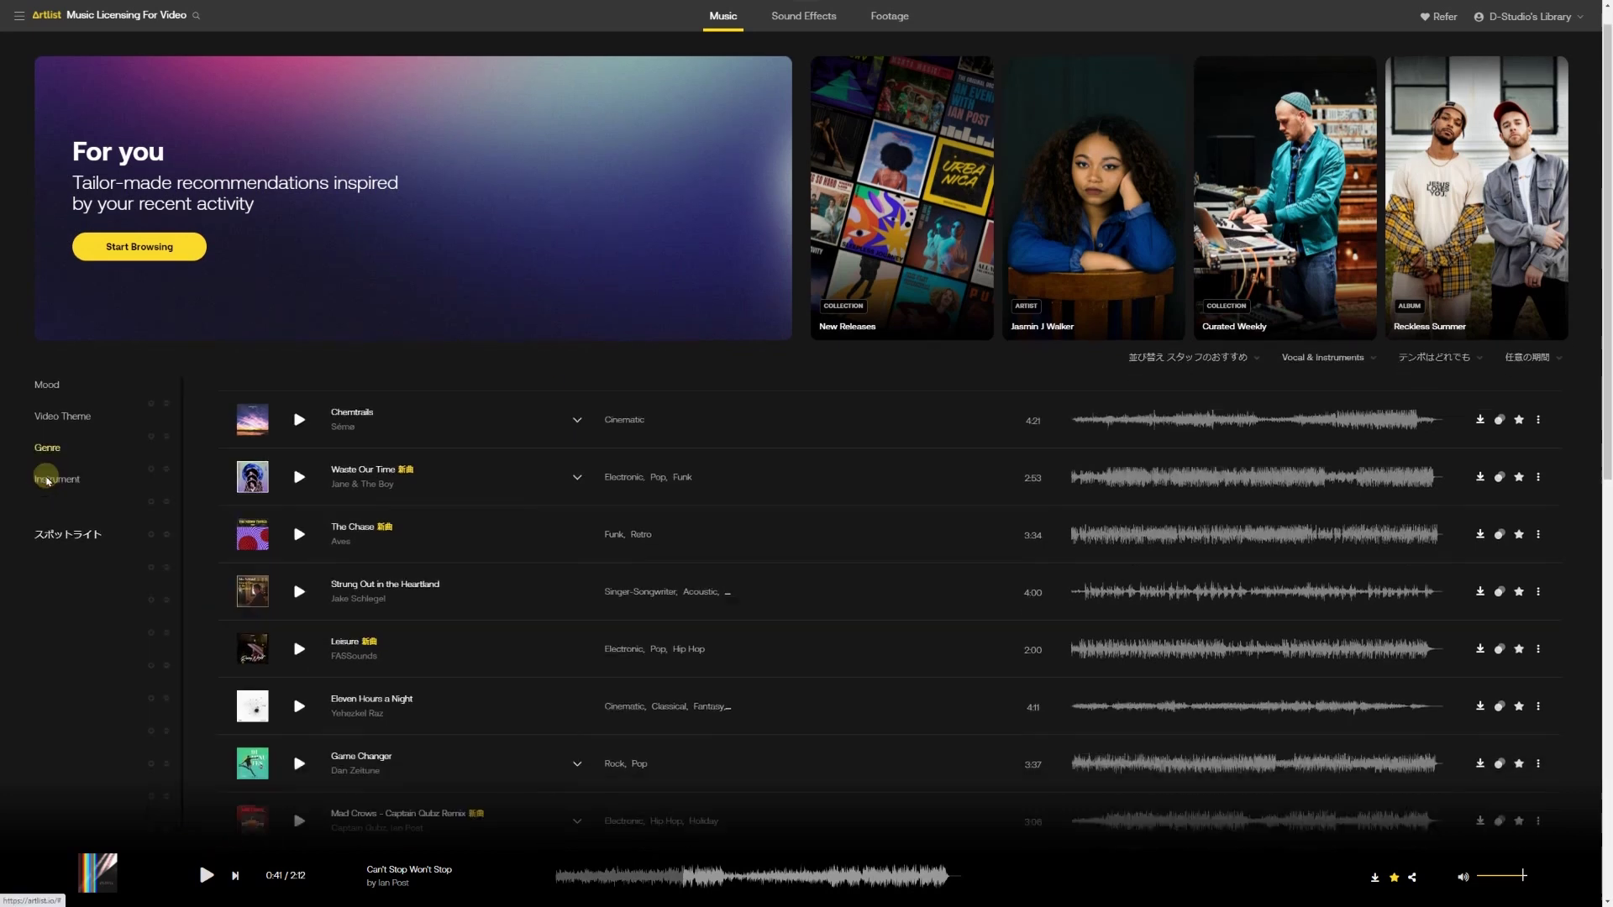
pyautogui.scroll(-1, 46, 478)
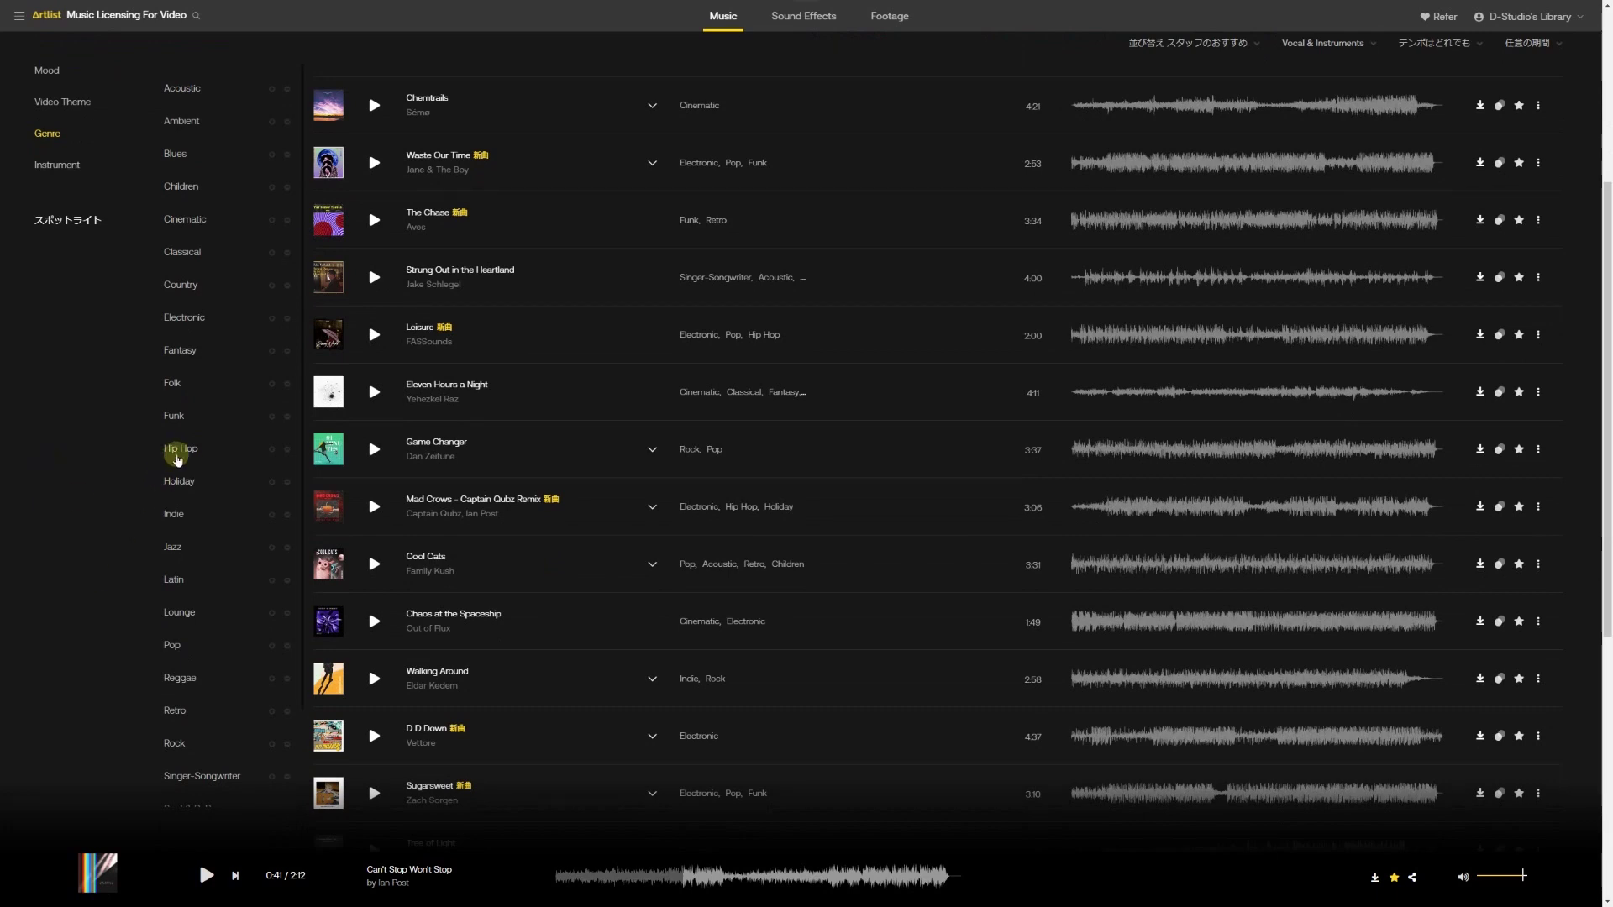
pyautogui.click(179, 418)
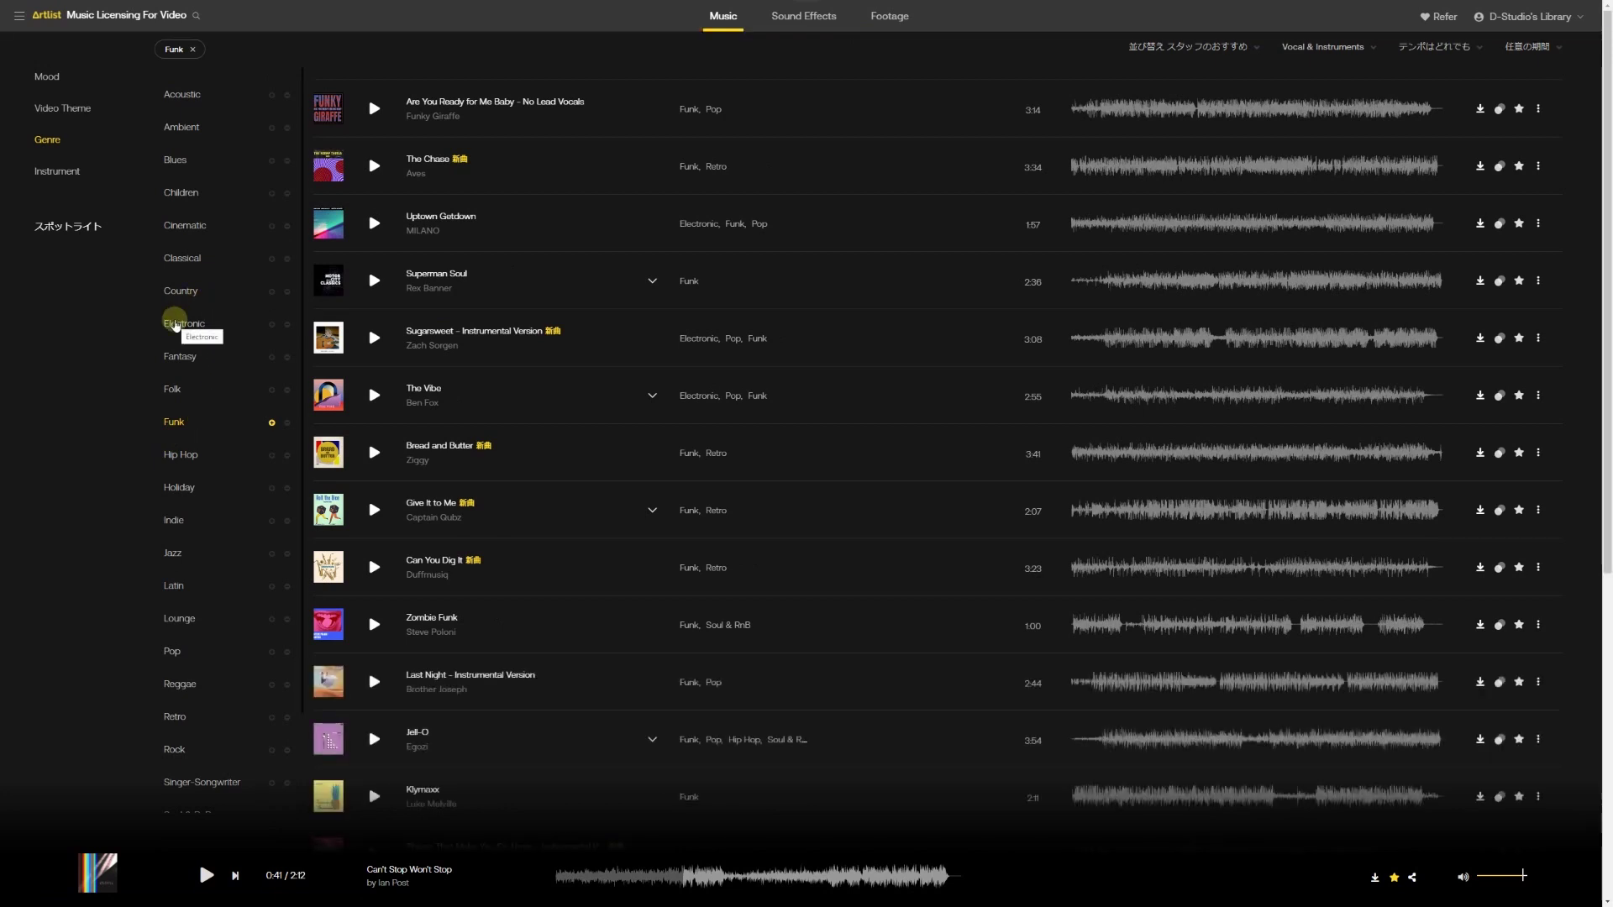
pyautogui.click(174, 325)
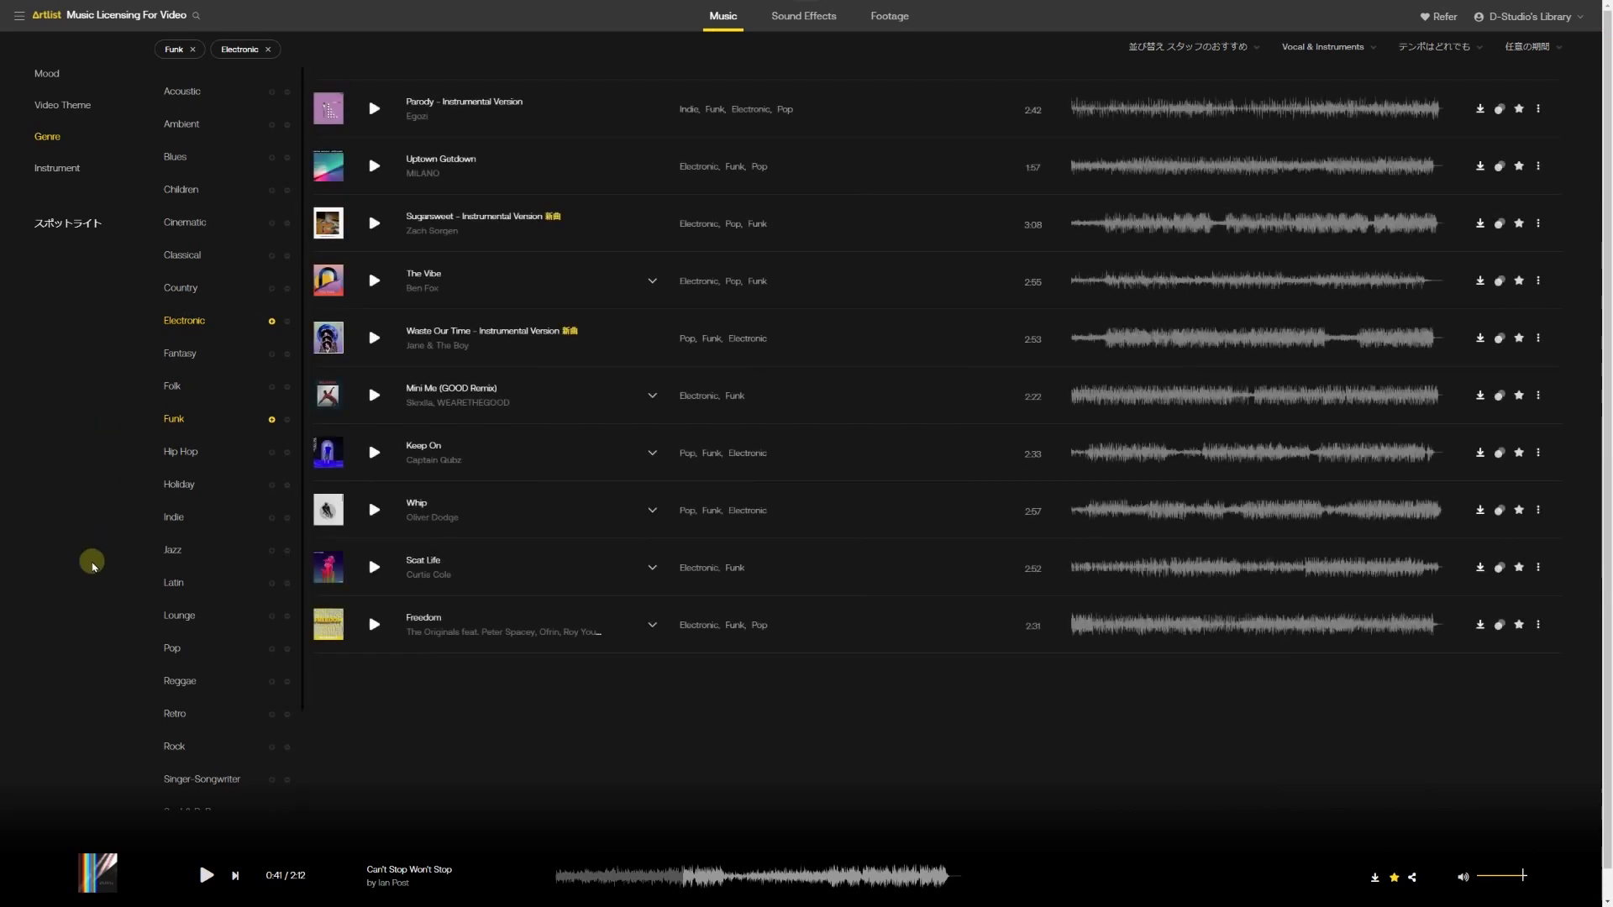
pyautogui.click(172, 649)
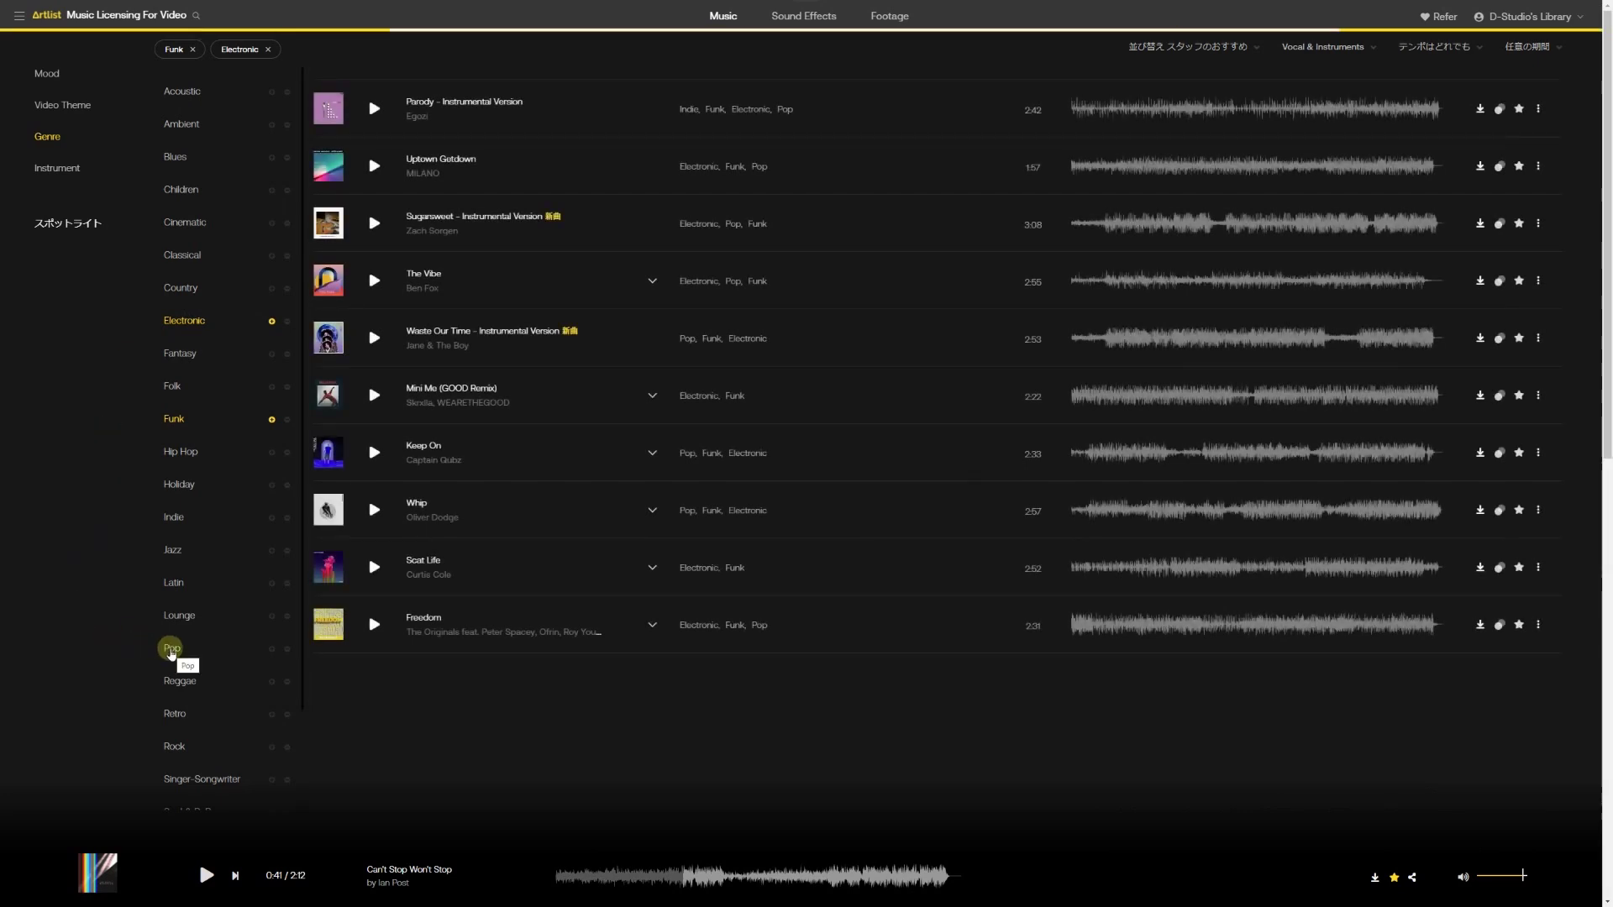
pyautogui.click(171, 651)
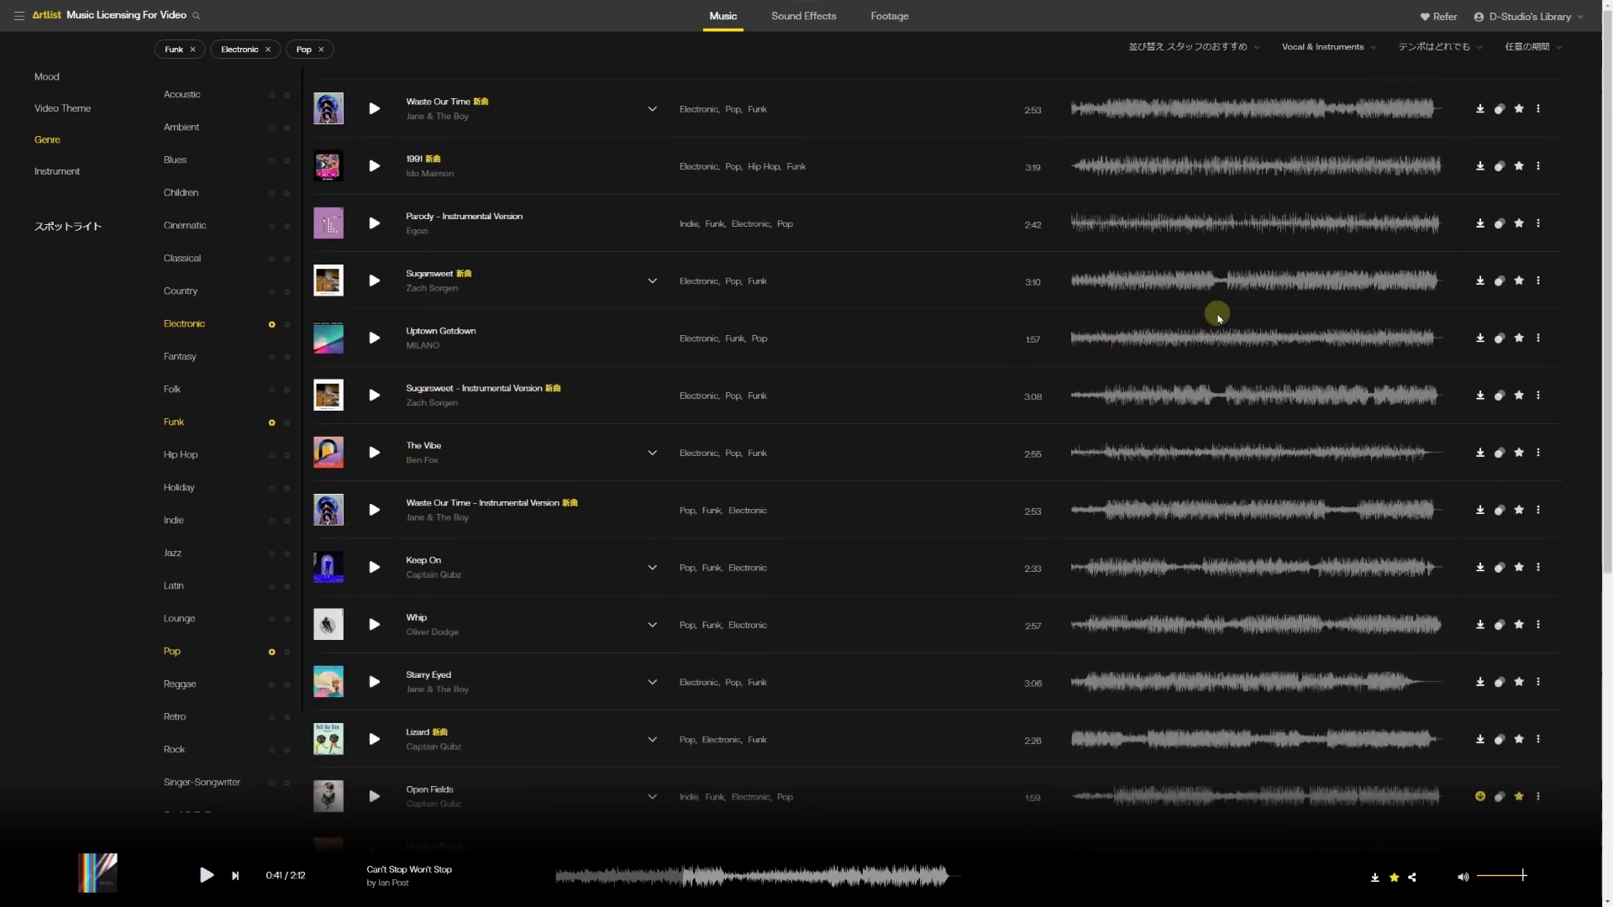
pyautogui.scroll(-2, 1218, 317)
pyautogui.scroll(-2, 1218, 318)
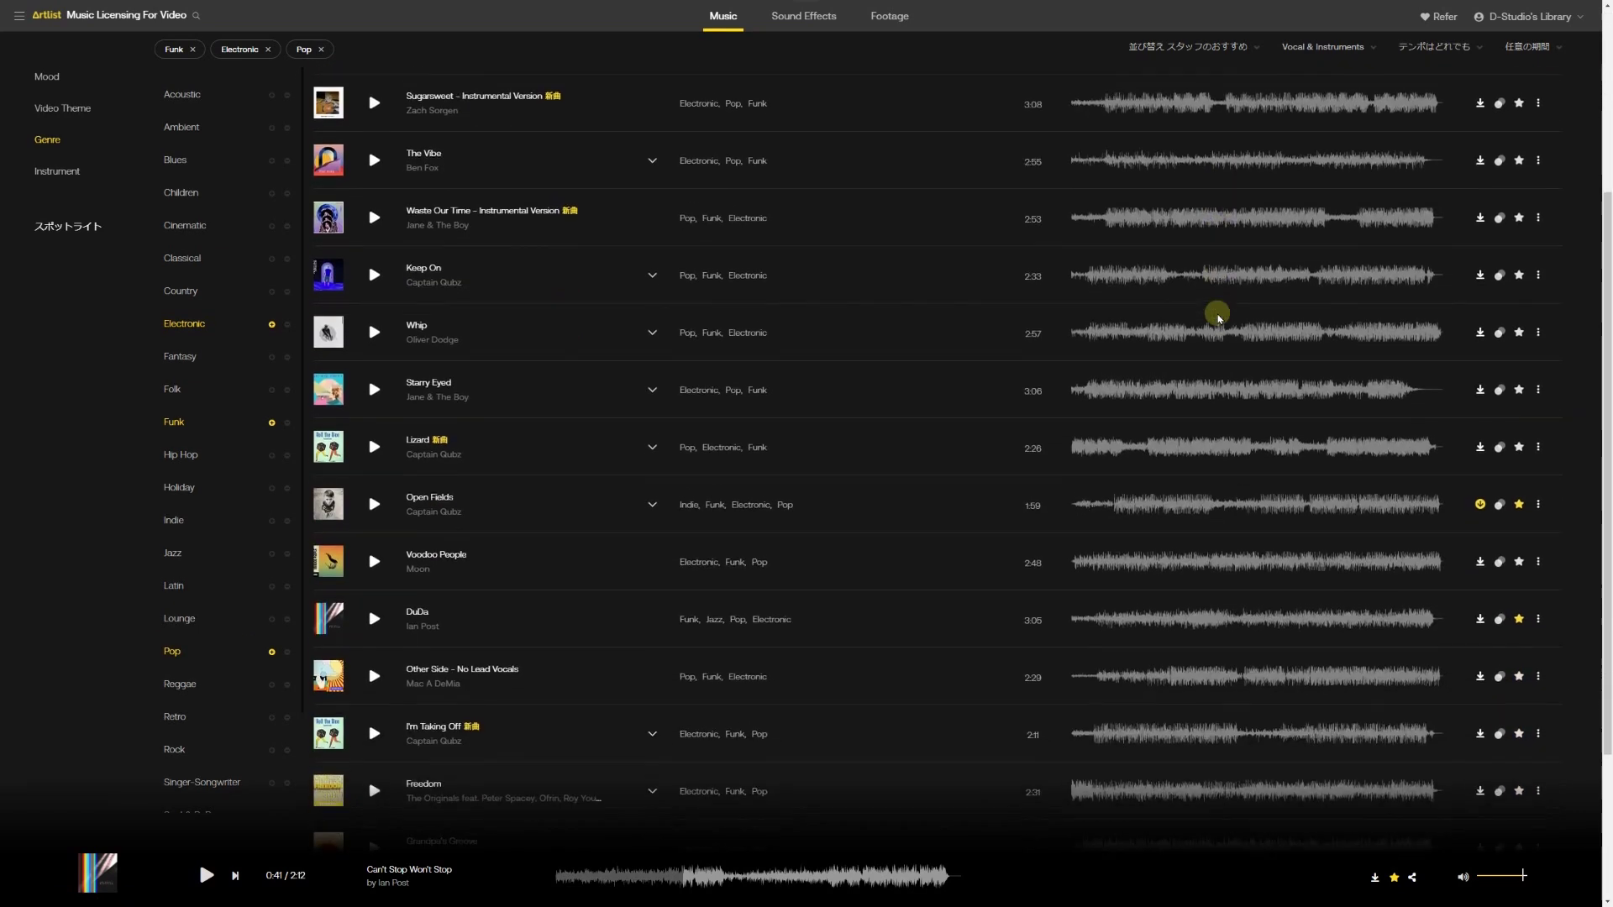
pyautogui.scroll(-1, 1218, 318)
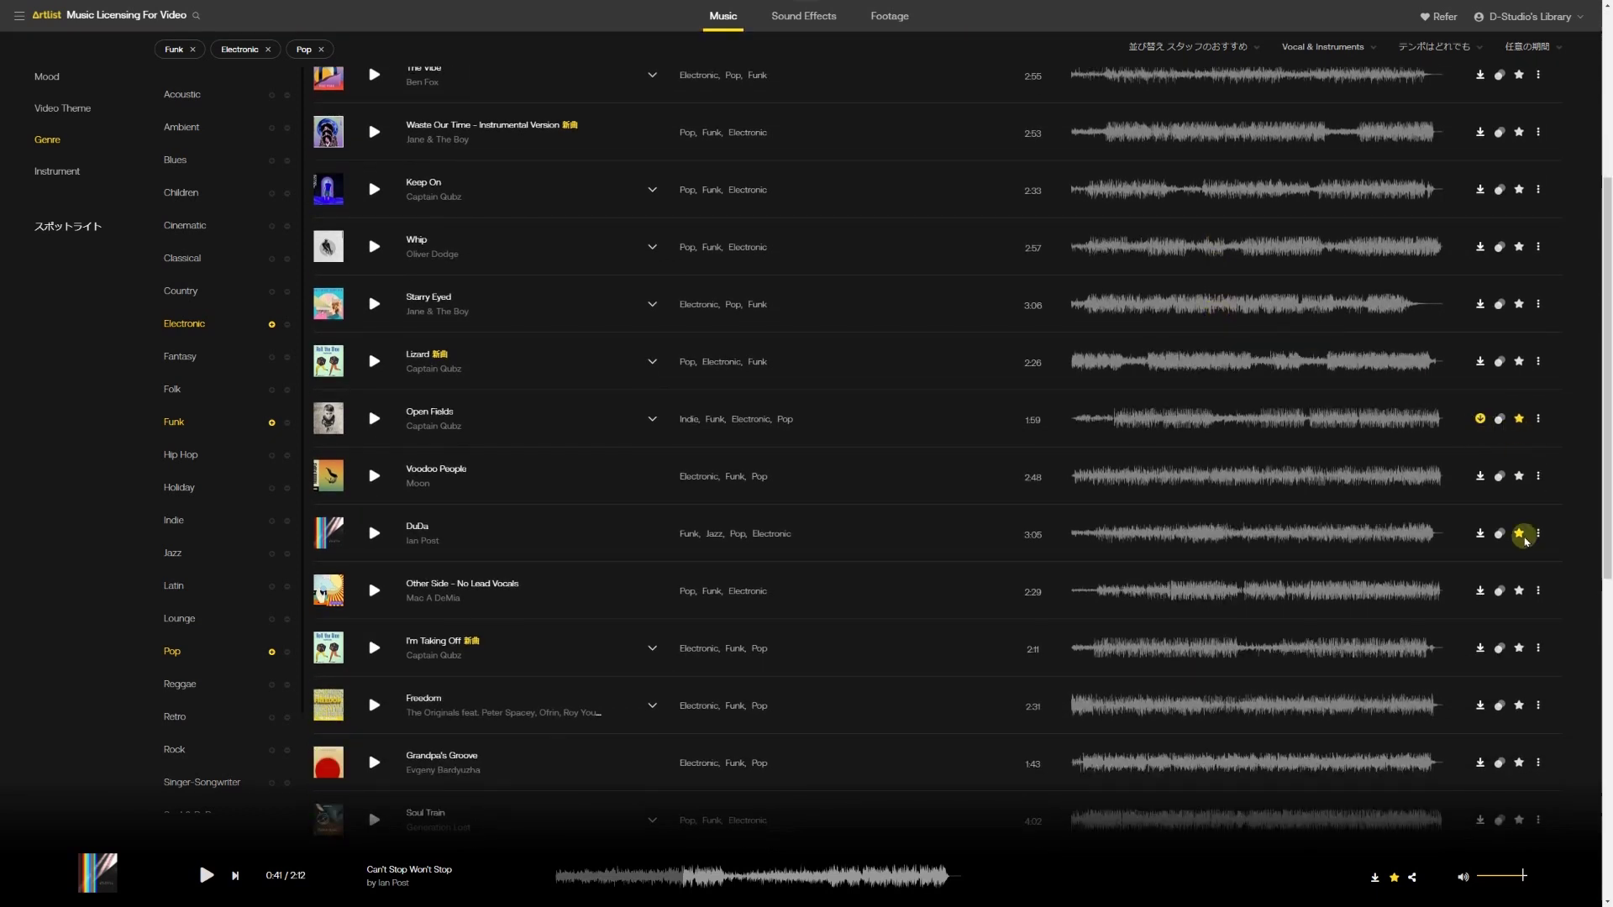
pyautogui.scroll(-2, 1384, 574)
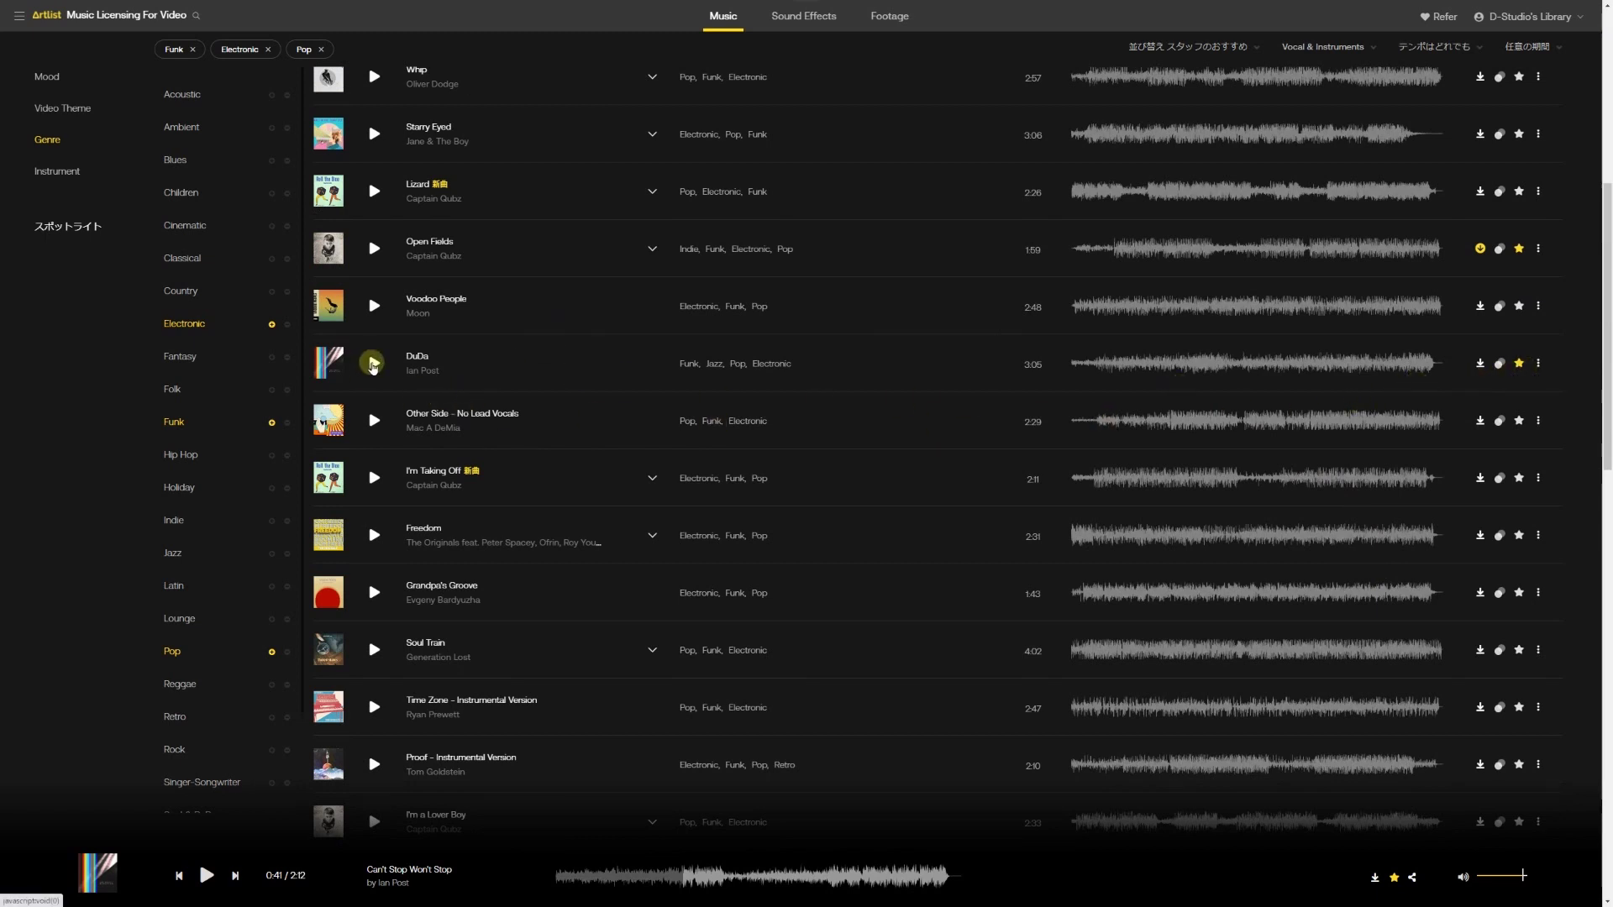
# Step: Preview the DuDa track from the filtered list
pyautogui.click(373, 363)
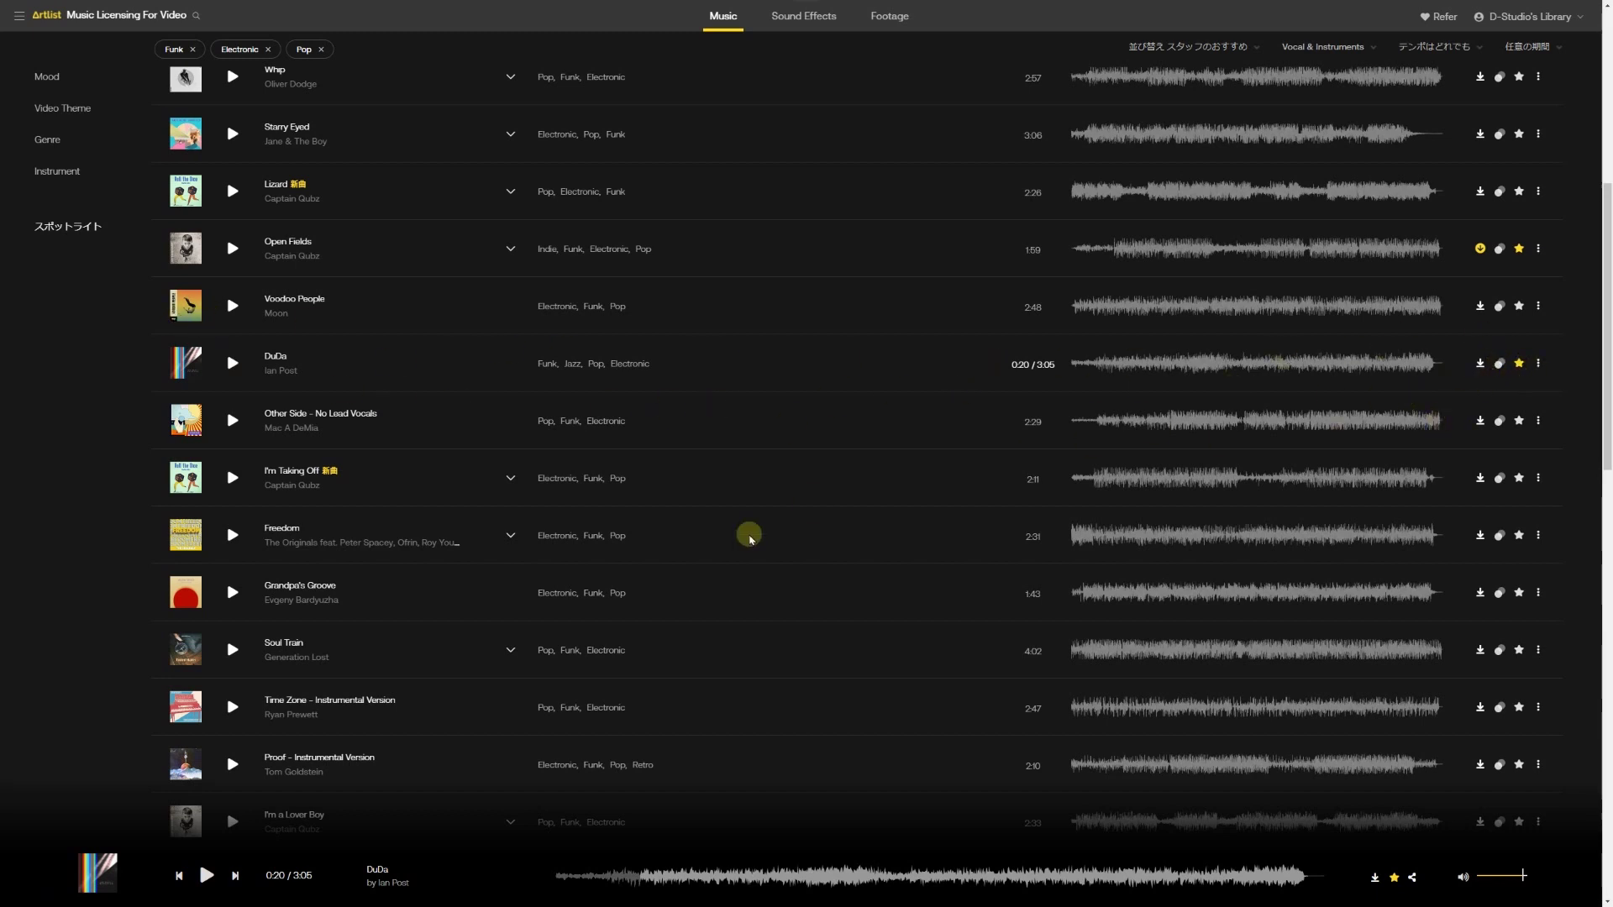
pyautogui.scroll(-1, 749, 534)
pyautogui.scroll(-2, 749, 534)
pyautogui.scroll(-1, 748, 534)
pyautogui.scroll(-10, 748, 534)
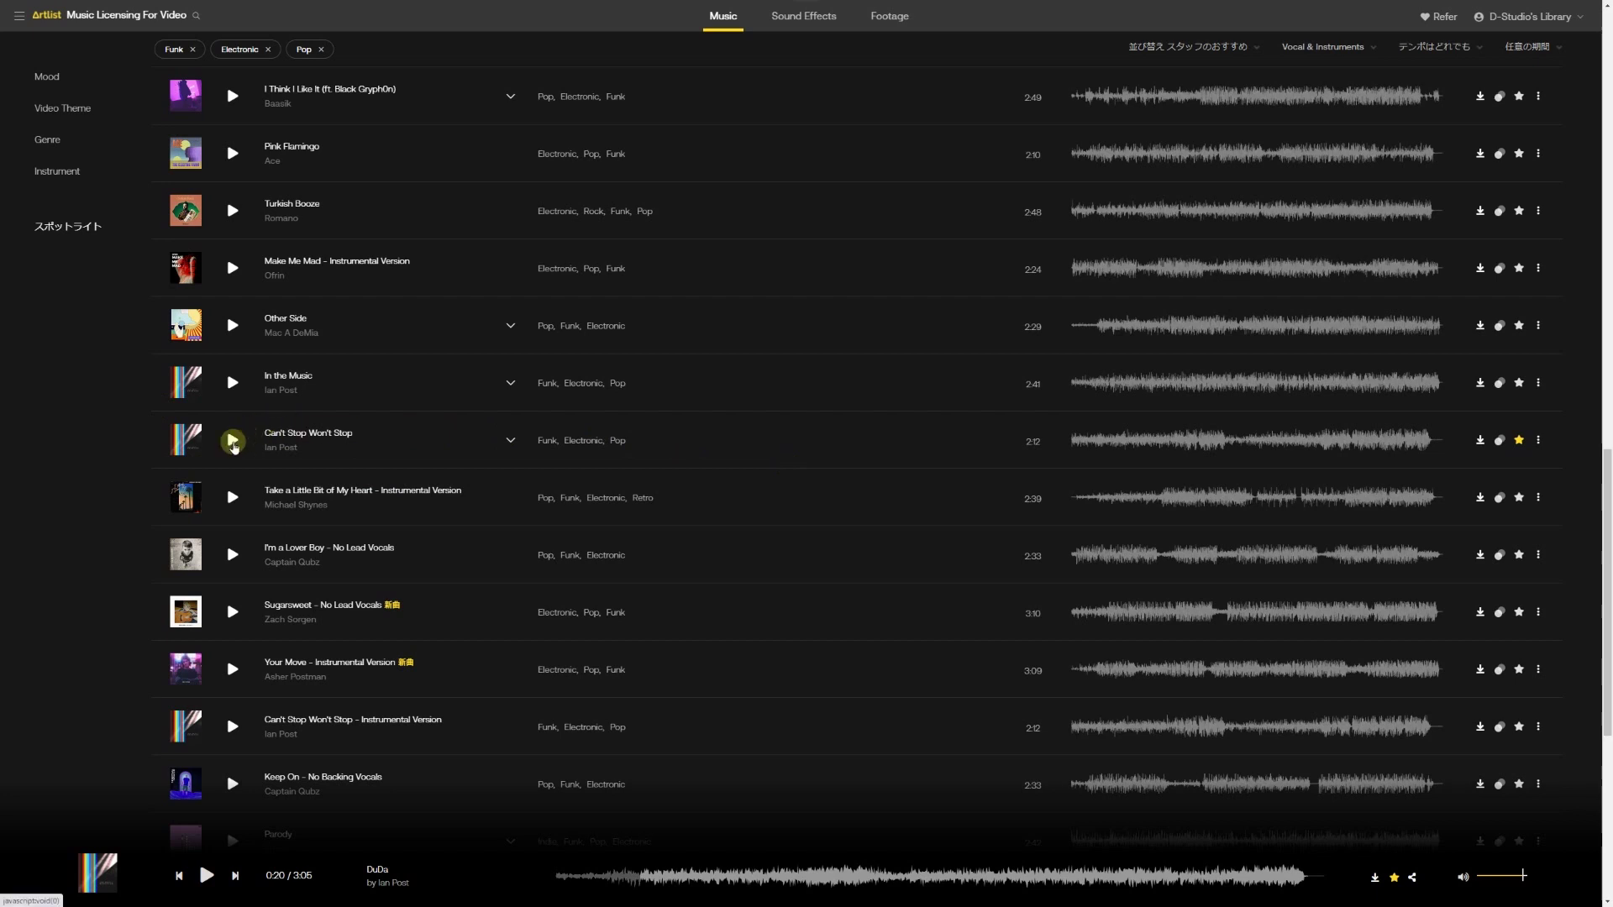
# Step: Audition Can't Stop Won't Stop to 0:54 and star it as a favourite
pyautogui.click(233, 446)
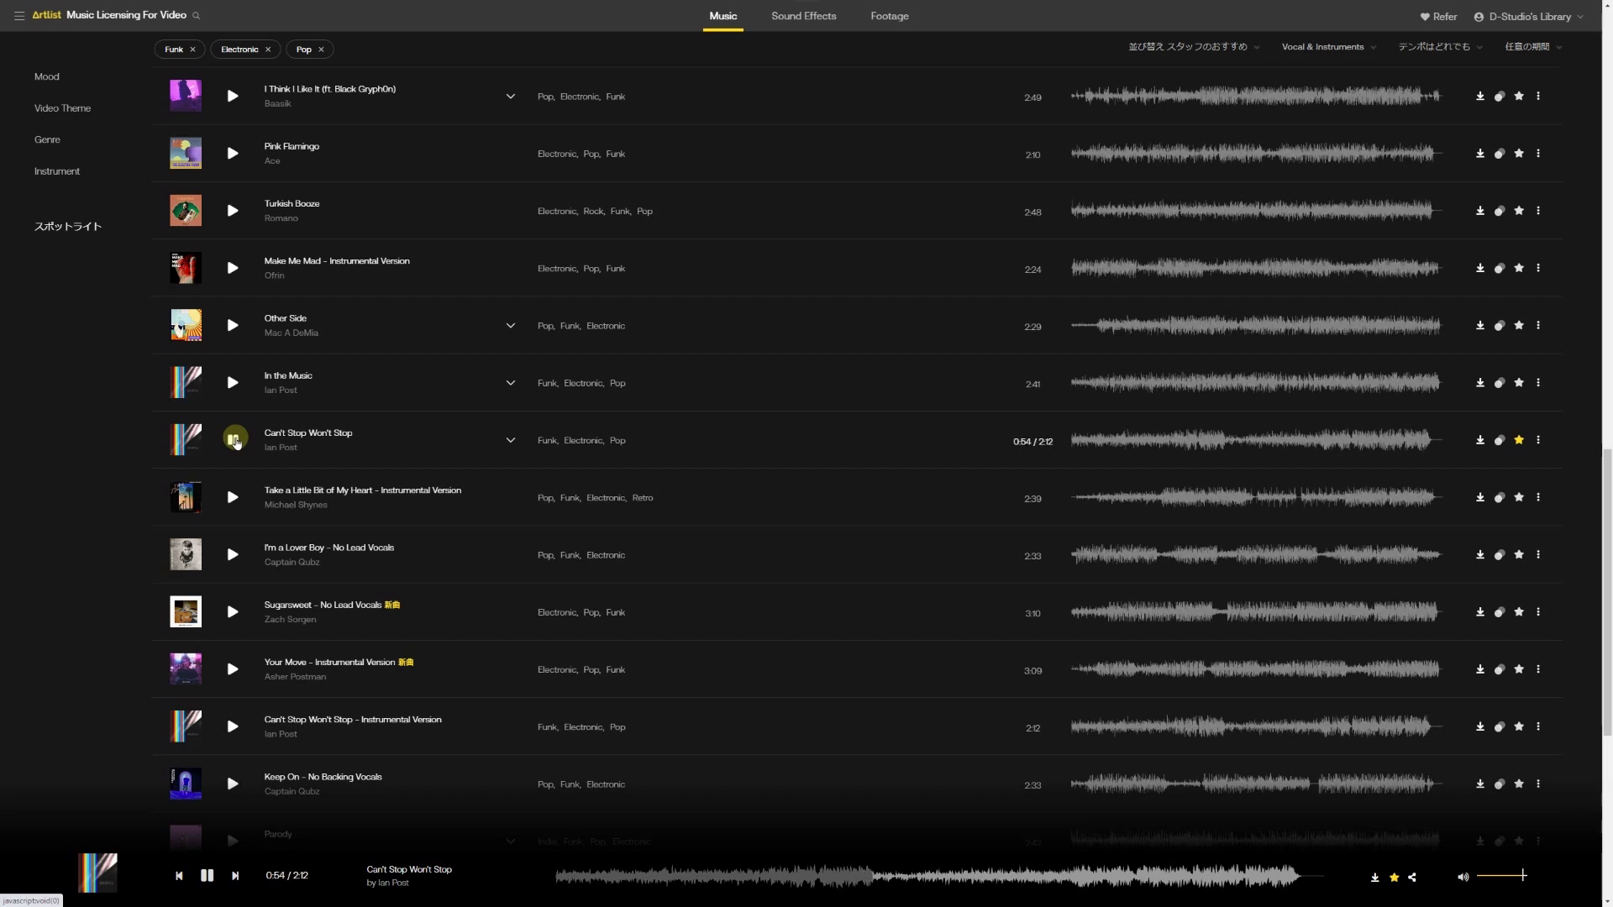
pyautogui.click(235, 439)
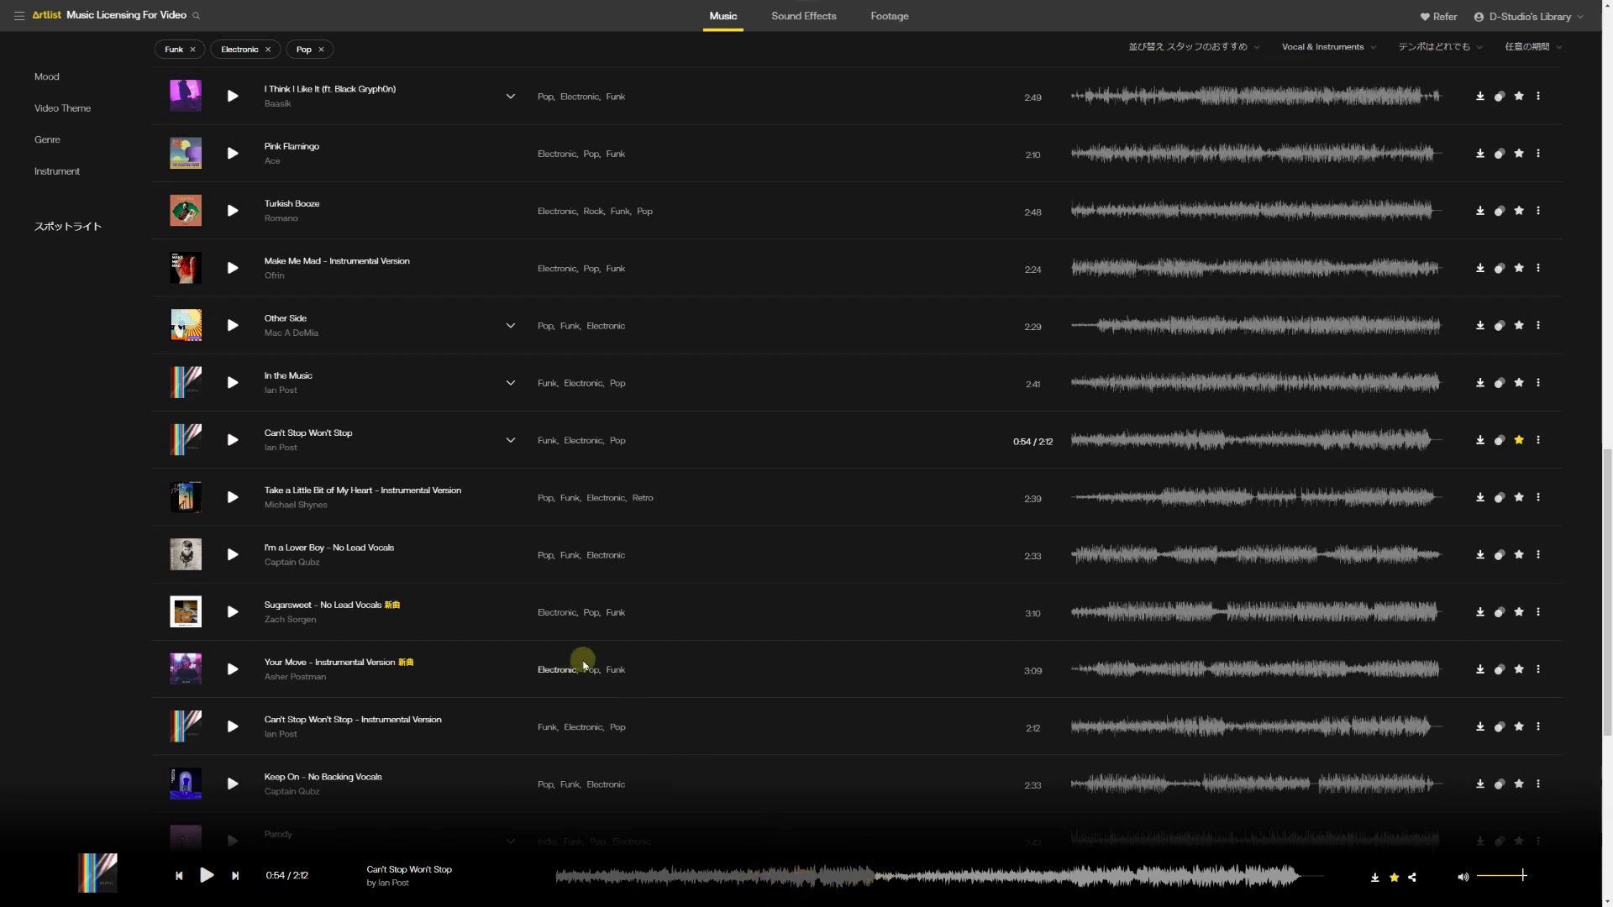
pyautogui.click(1480, 497)
pyautogui.click(1519, 325)
pyautogui.scroll(3, 1316, 479)
pyautogui.scroll(2, 1316, 479)
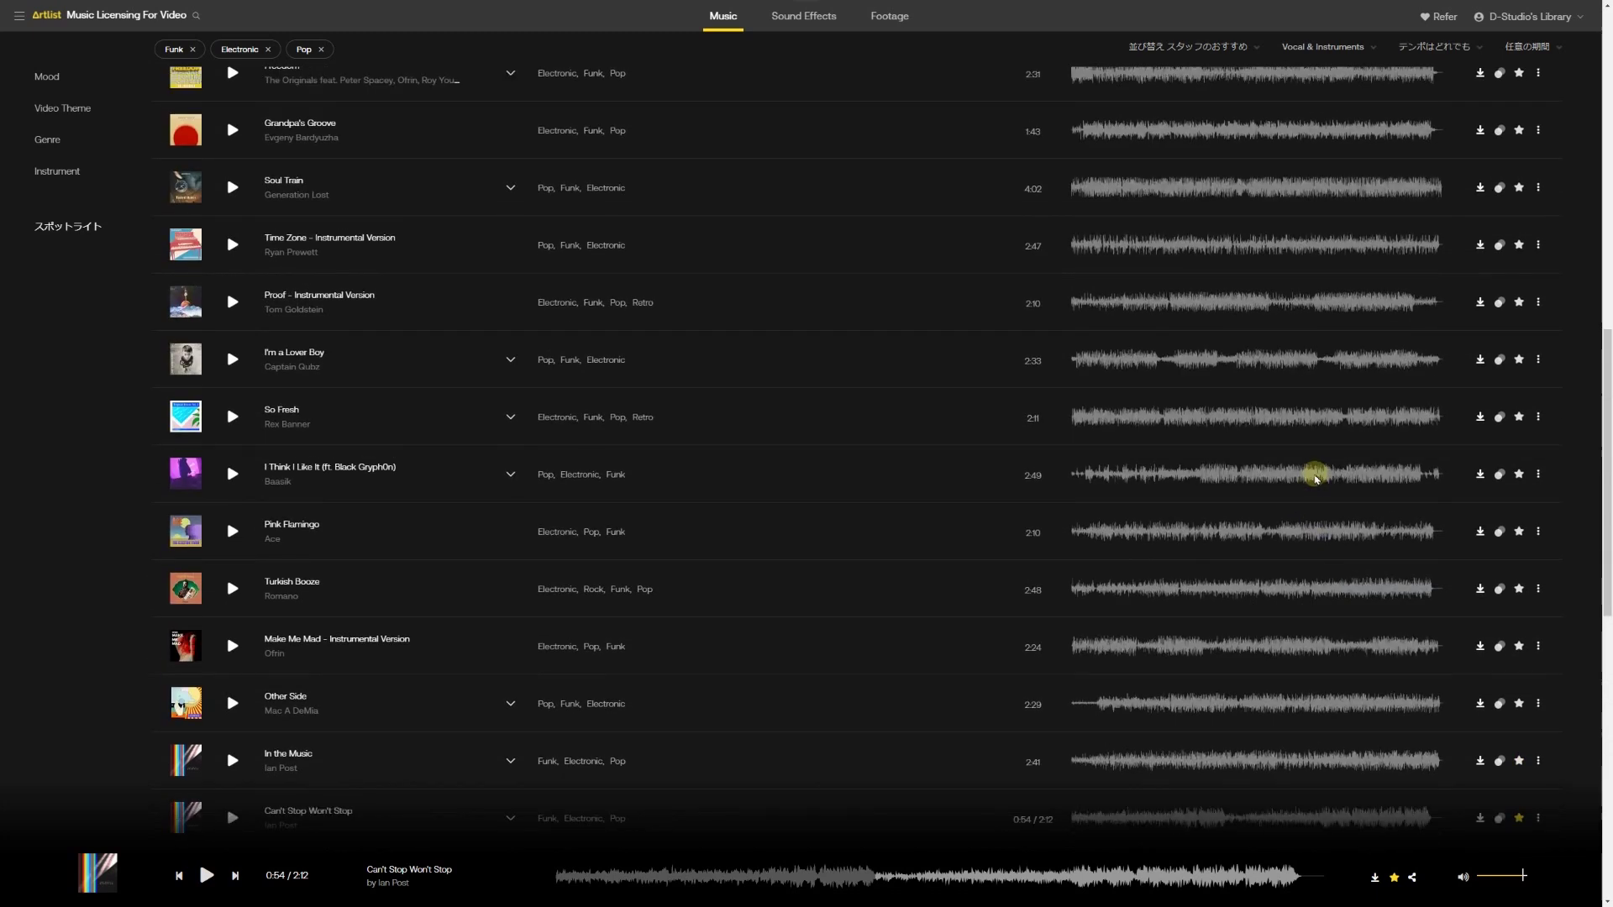
pyautogui.scroll(5, 562, 422)
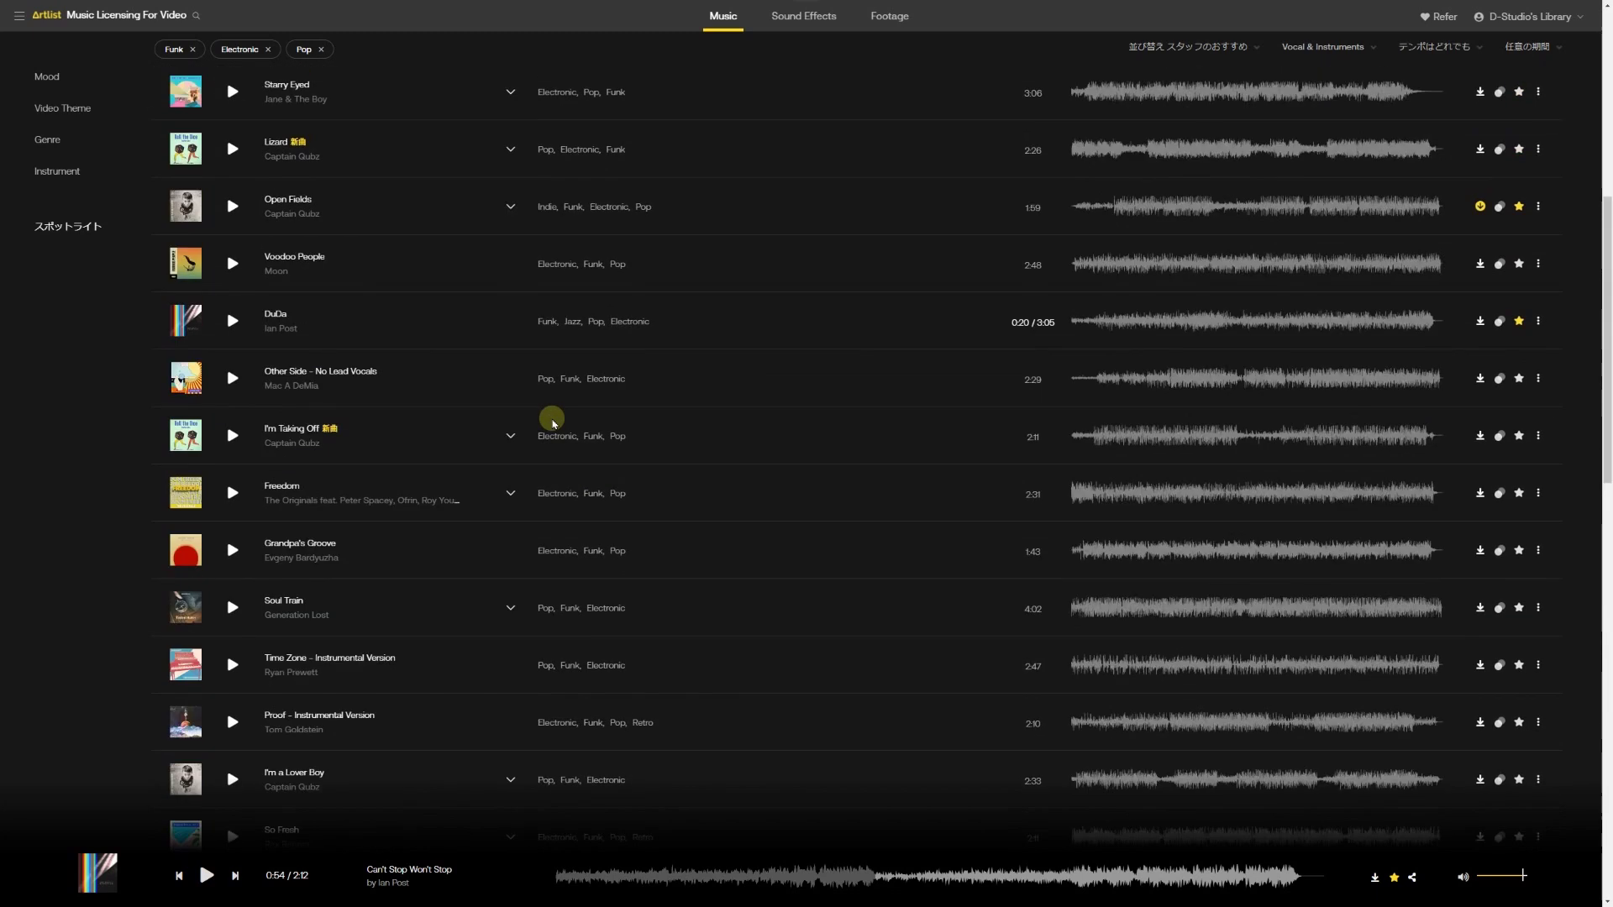
pyautogui.scroll(2, 553, 422)
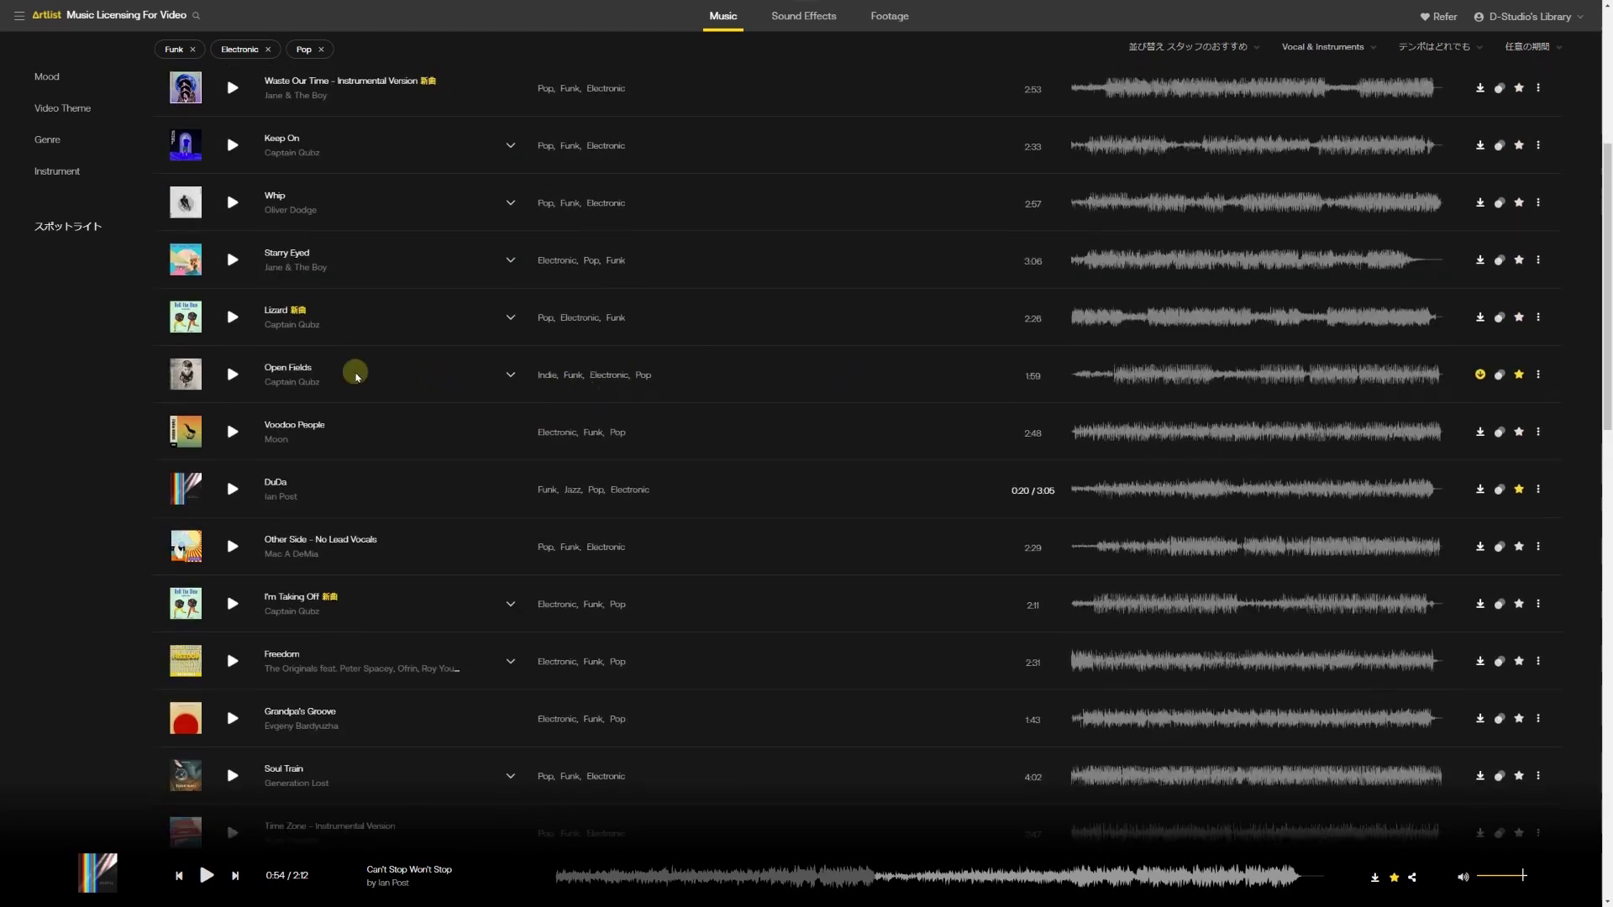
# Step: Audition the Open Fields track, pausing its preview at 0:38
pyautogui.click(212, 381)
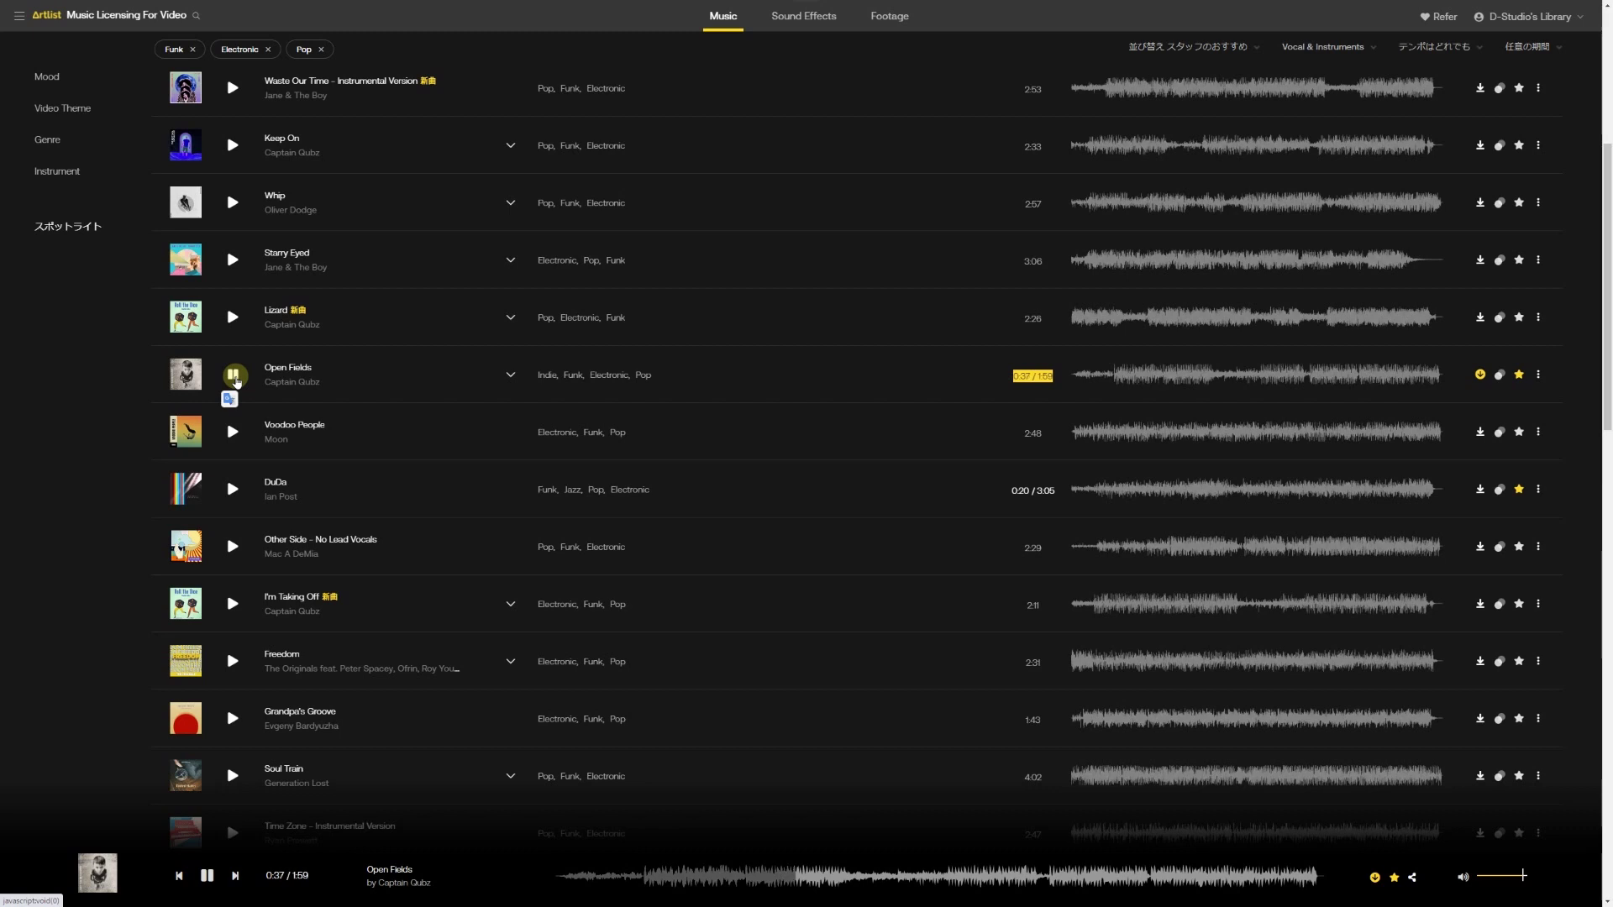
pyautogui.click(235, 376)
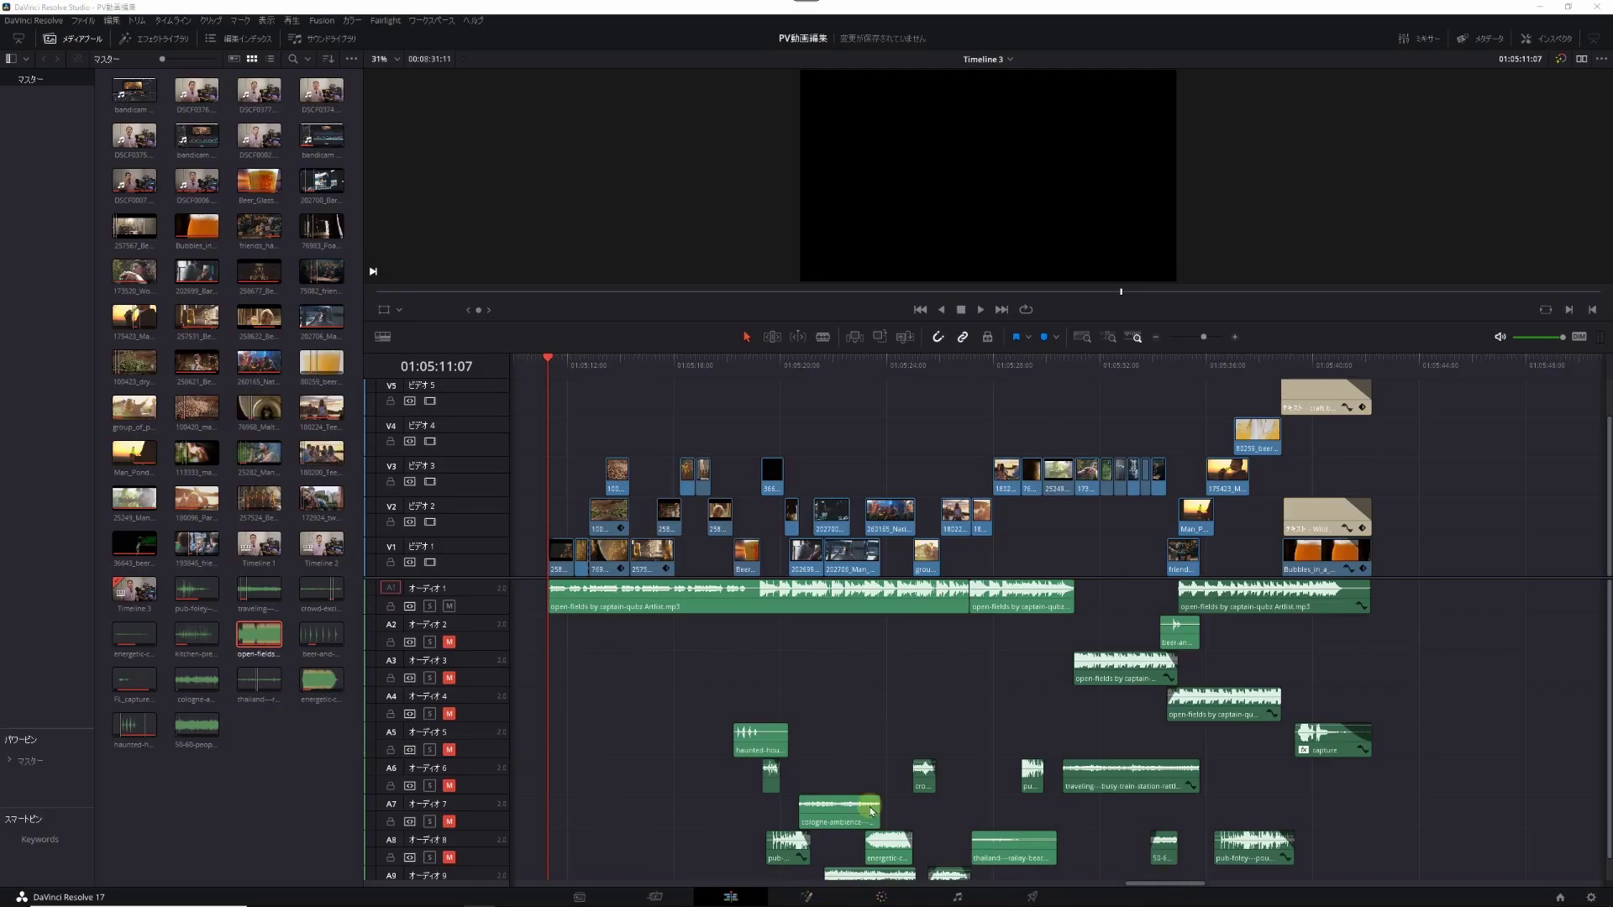
# Step: Load the open-fields clip into the viewer and play Timeline 3 from its start to 01:06:38:13
pyautogui.moveTo(1165, 883)
pyautogui.mouseDown()
pyautogui.moveTo(1364, 865)
pyautogui.moveTo(1342, 864)
pyautogui.mouseUp()
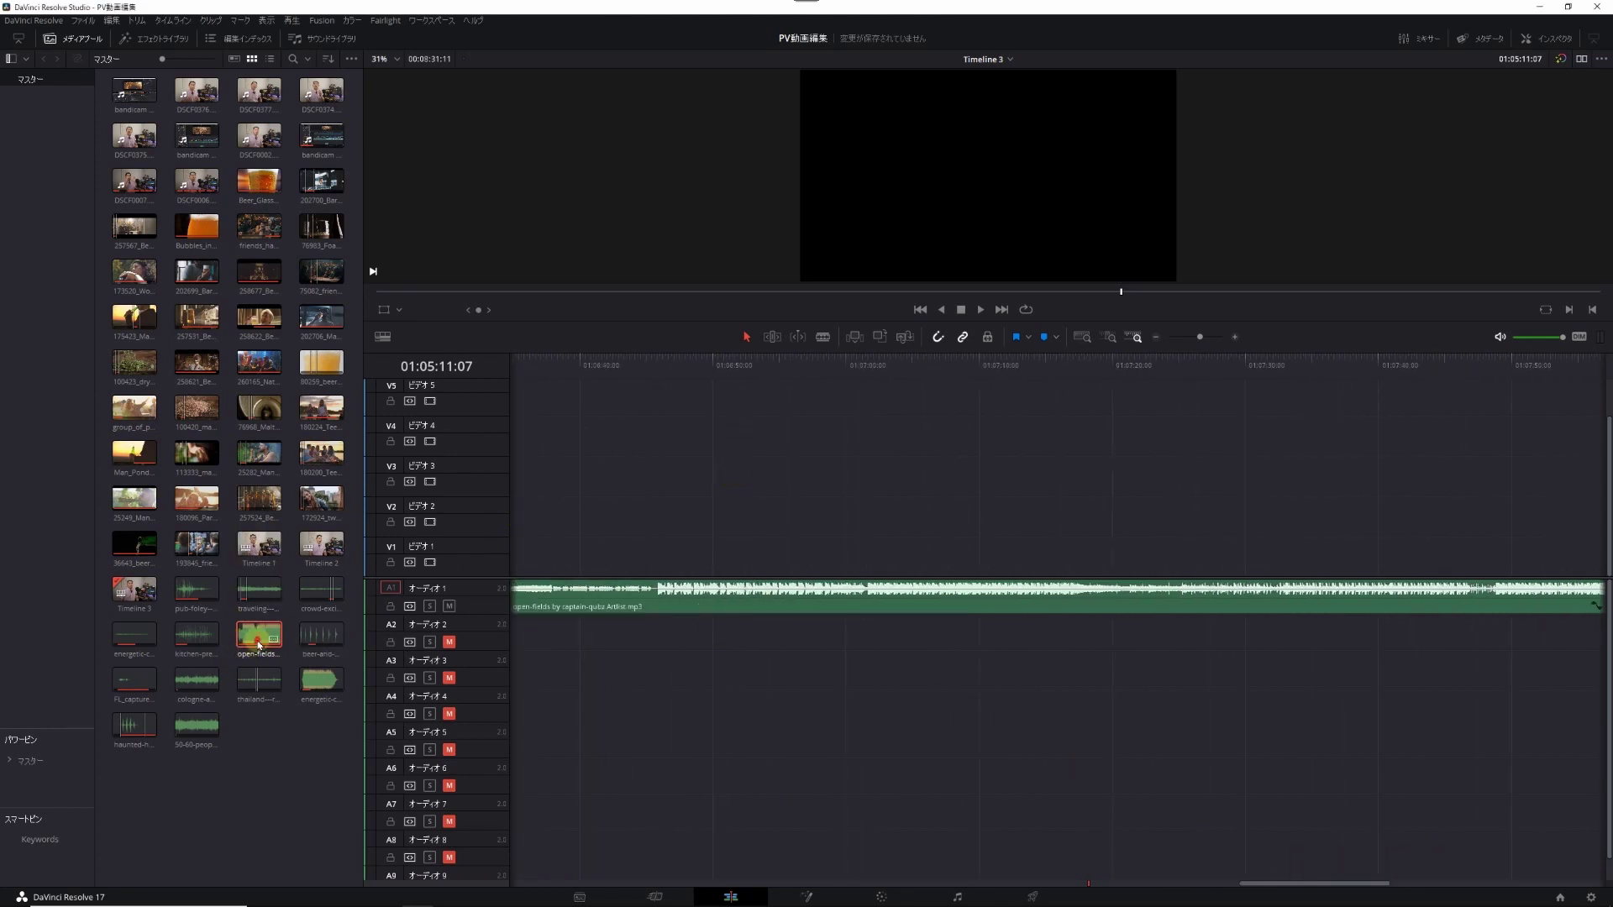
pyautogui.doubleClick(259, 645)
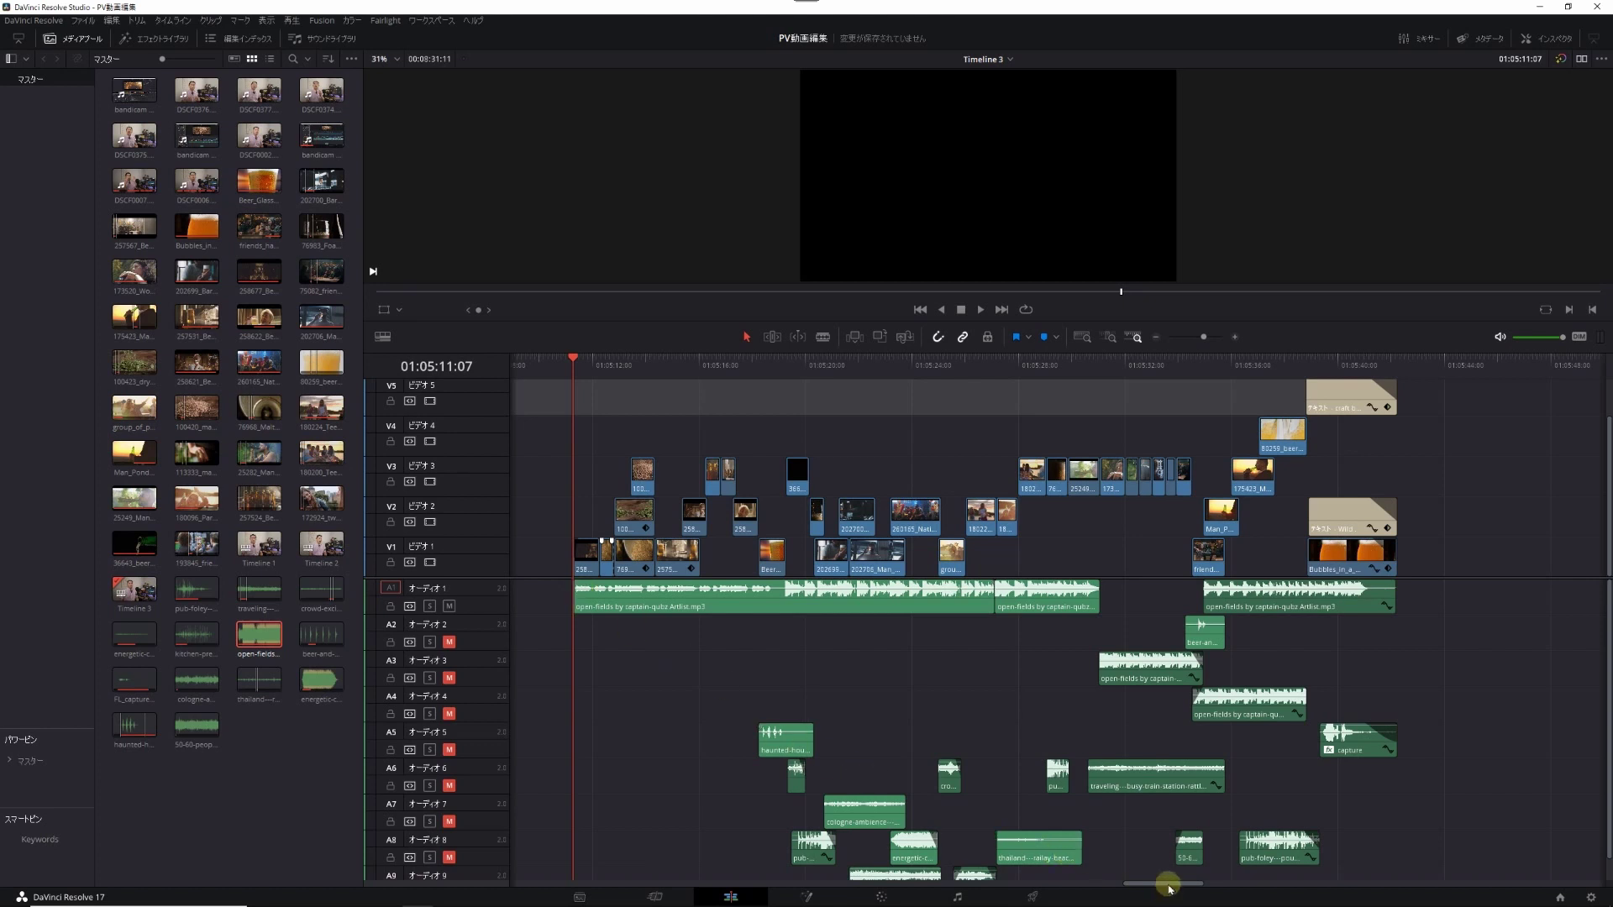
pyautogui.moveTo(1169, 889); pyautogui.dragTo(1309, 889)
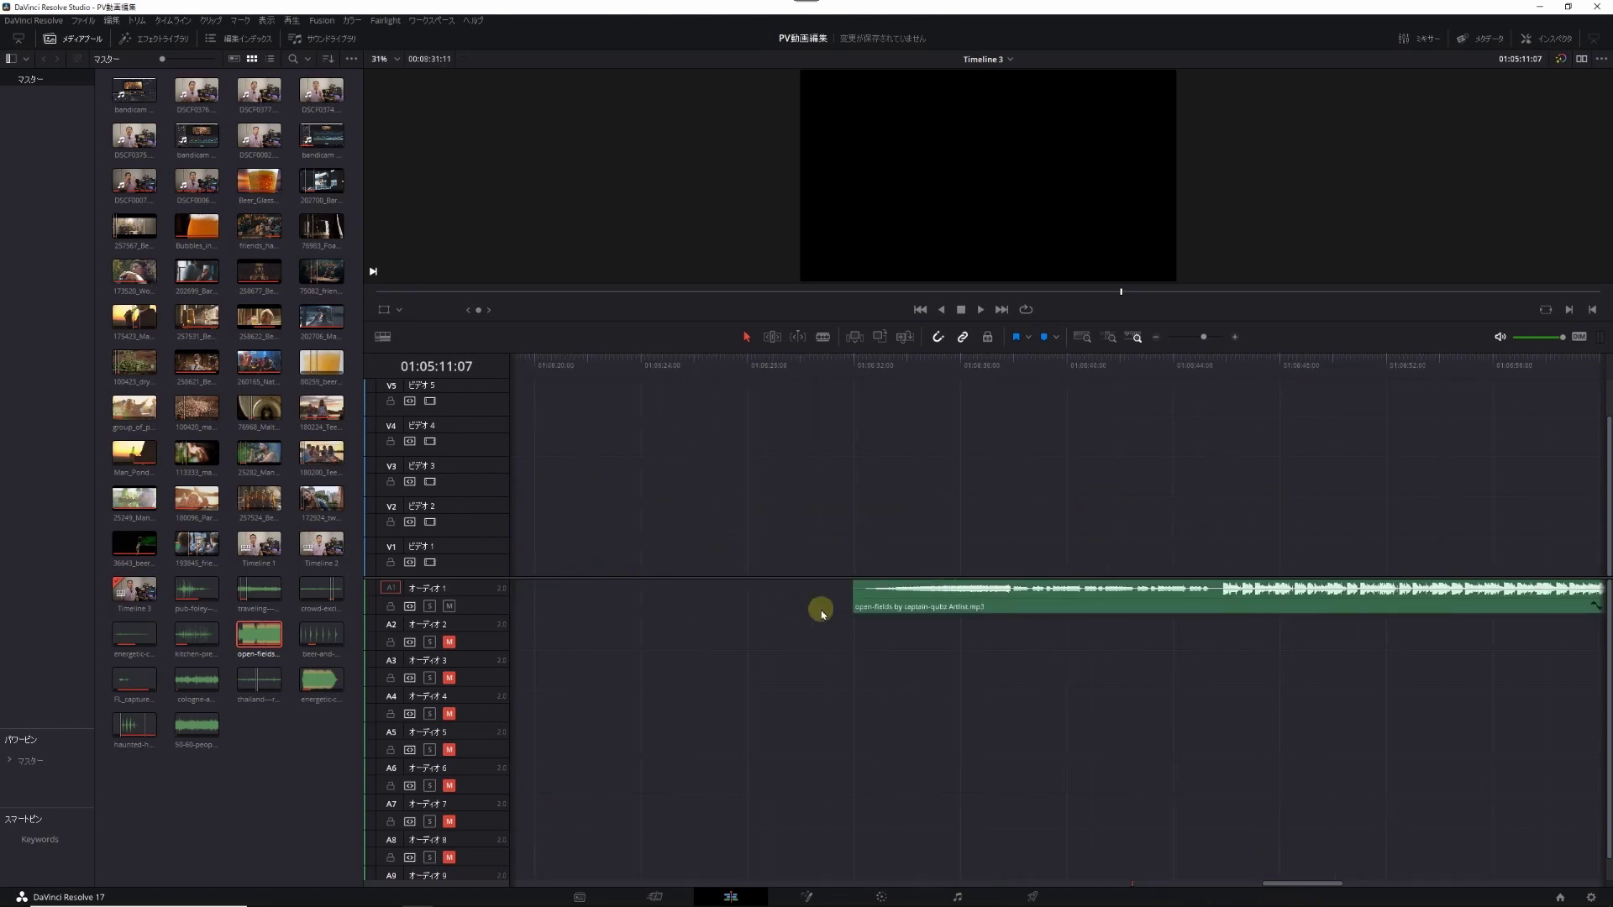
pyautogui.click(852, 363)
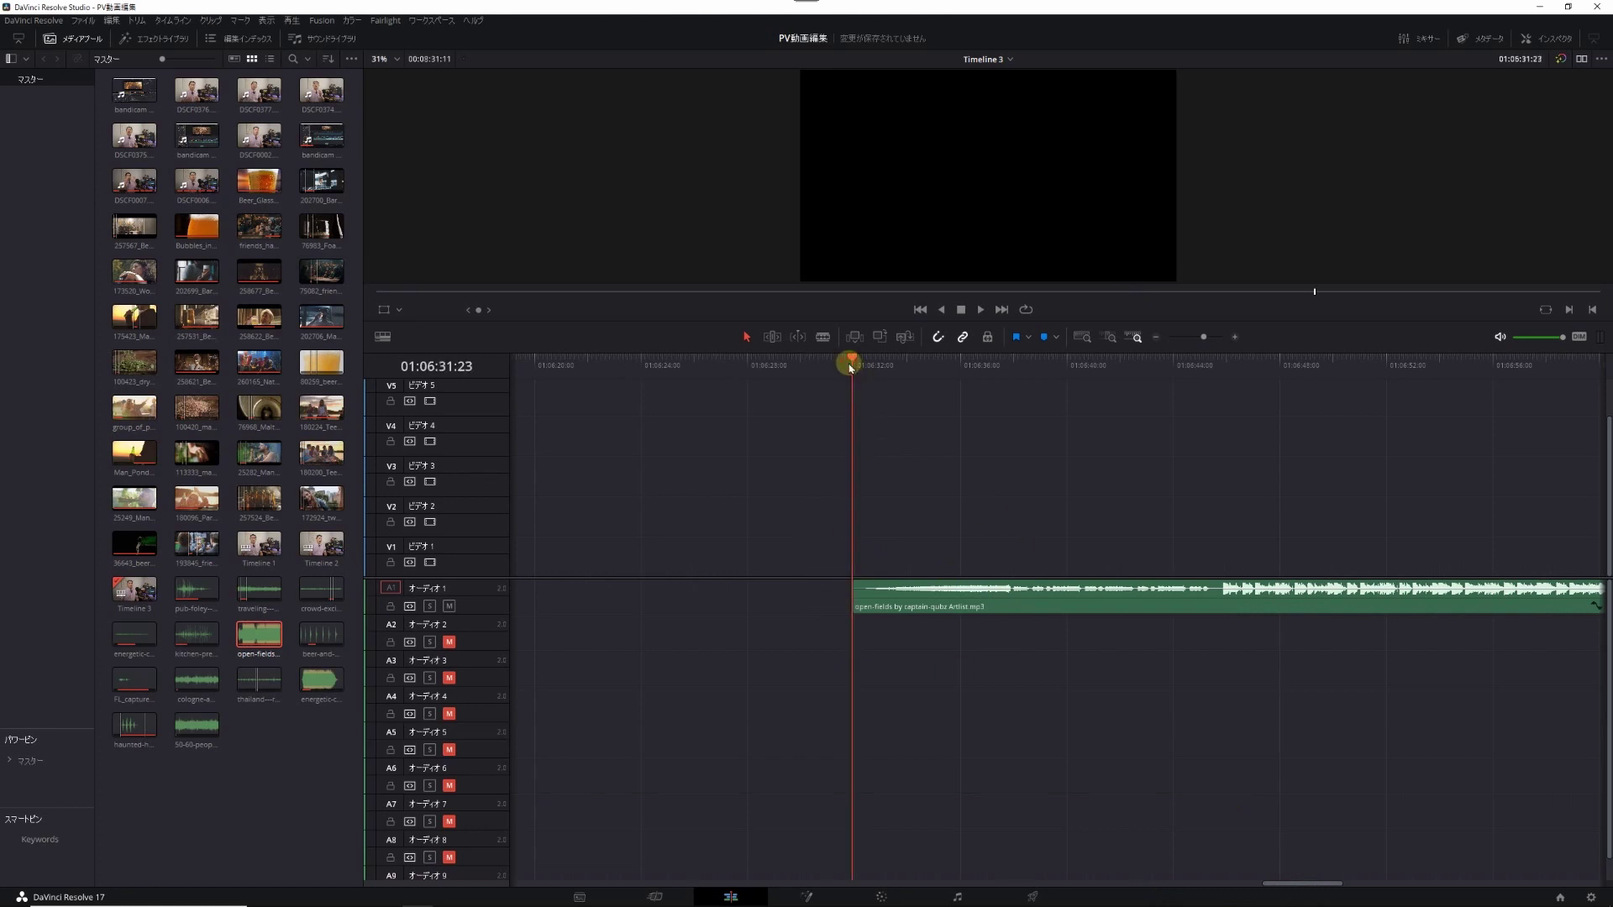
pyautogui.press('space')
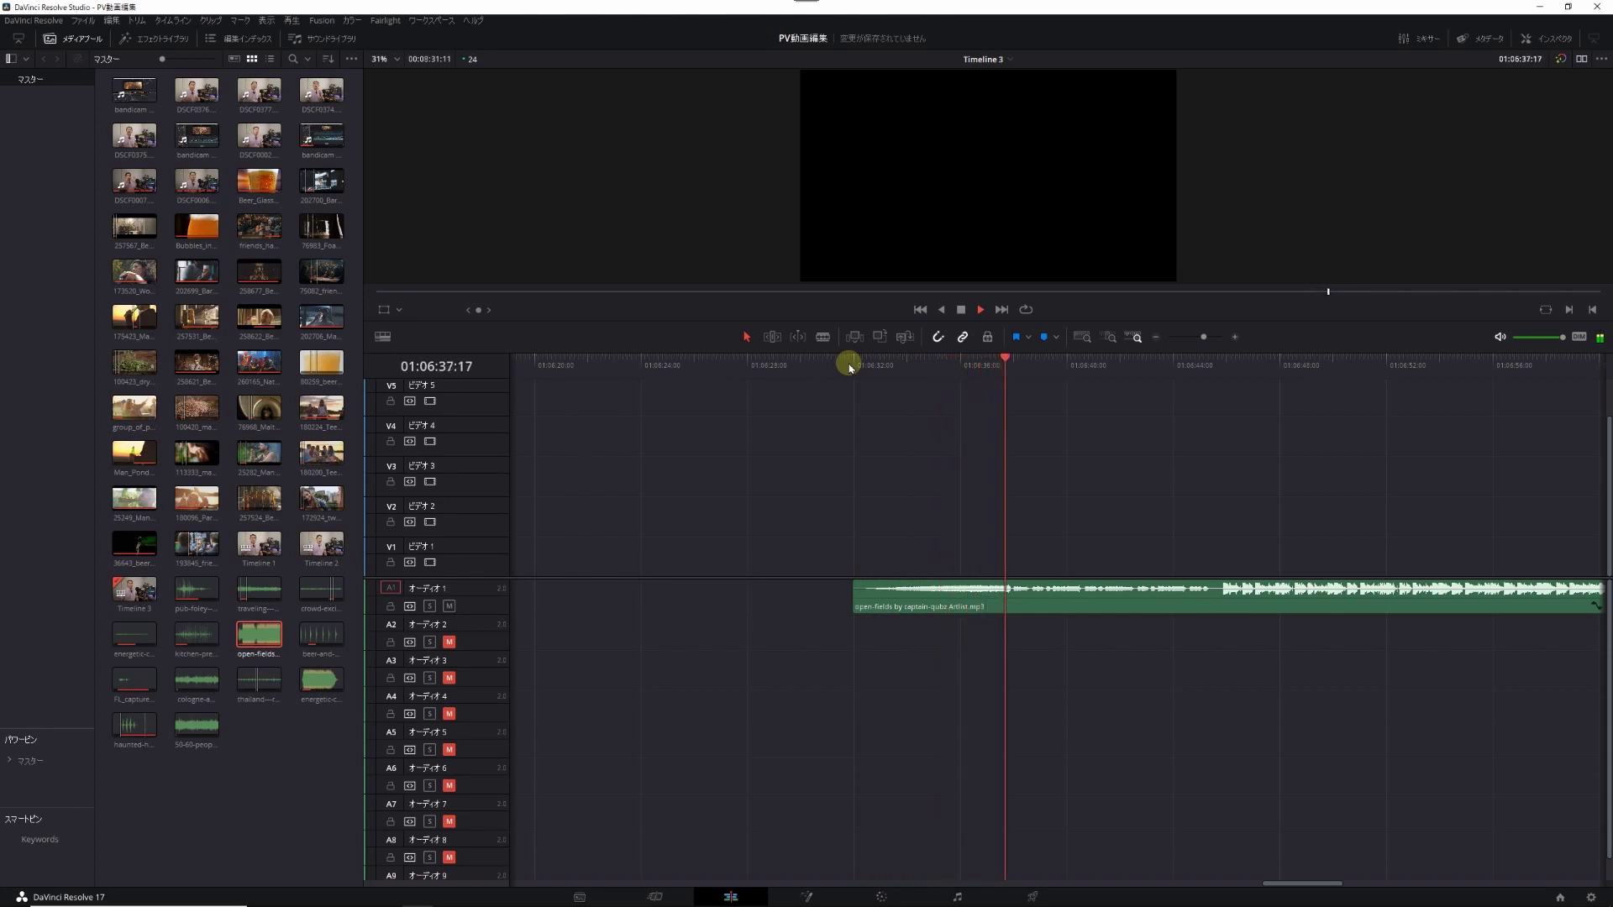
pyautogui.press('space')
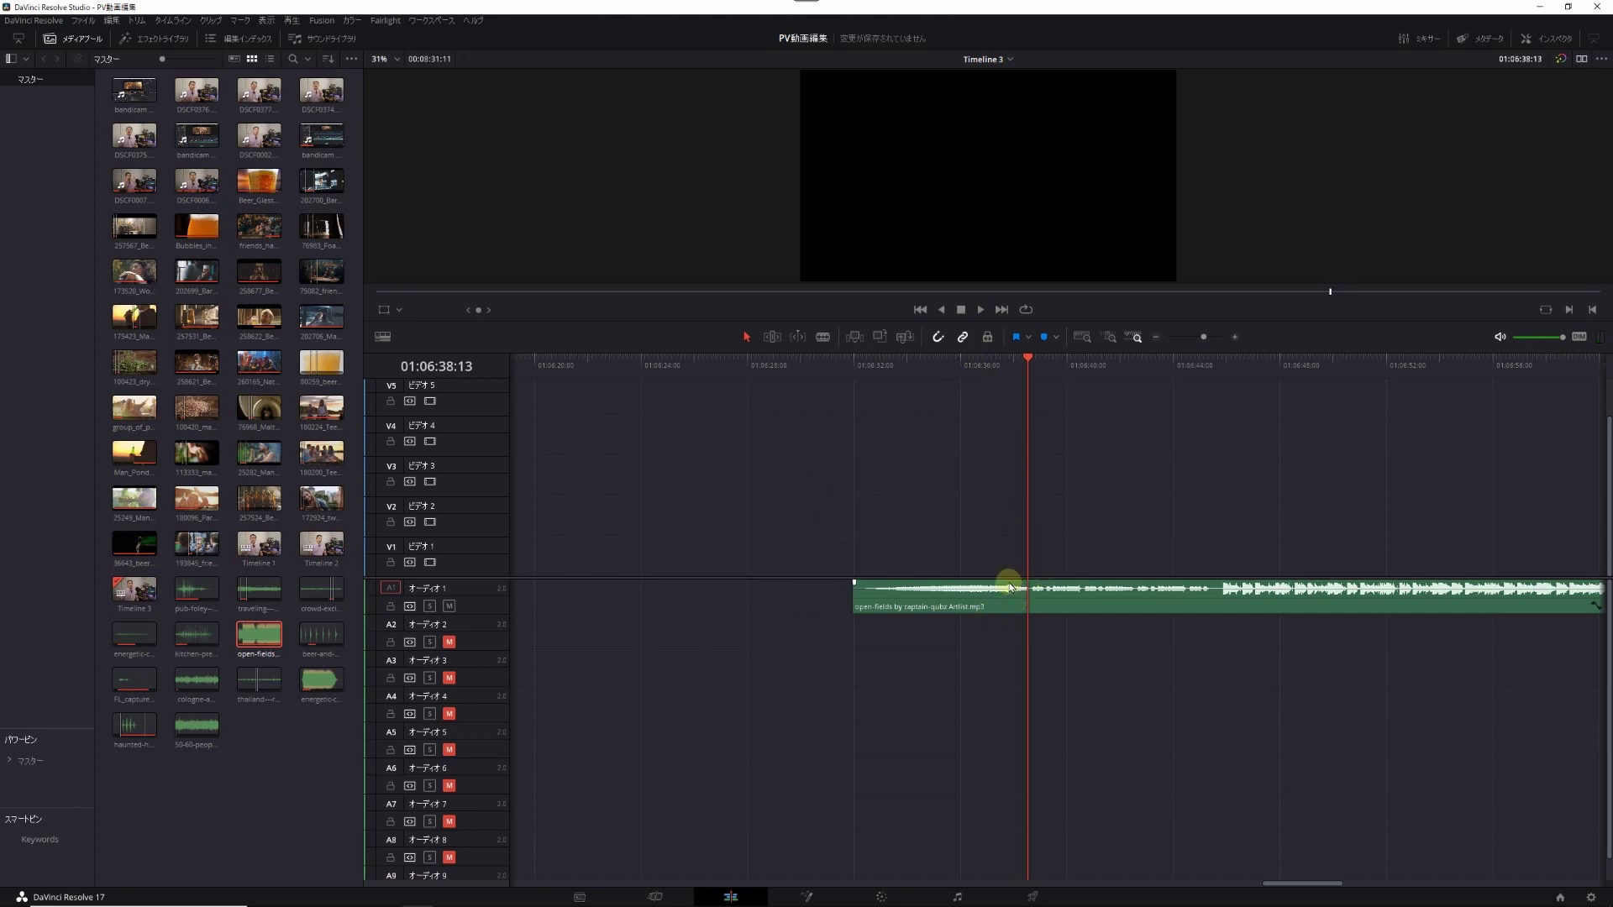
pyautogui.scroll(3, 1012, 581)
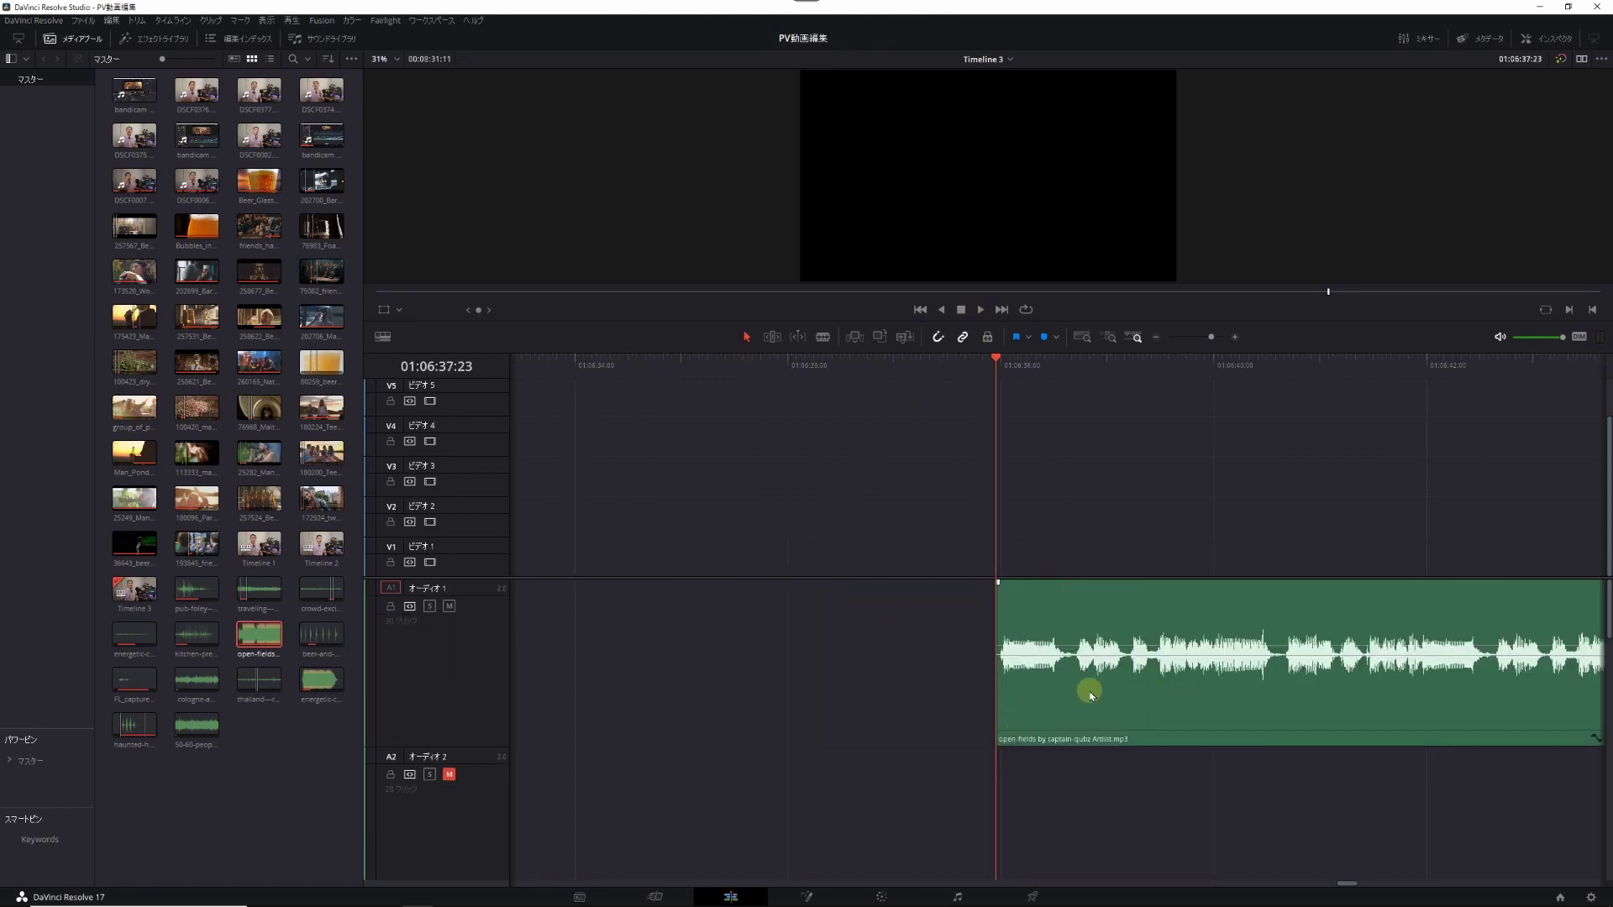
pyautogui.press('space')
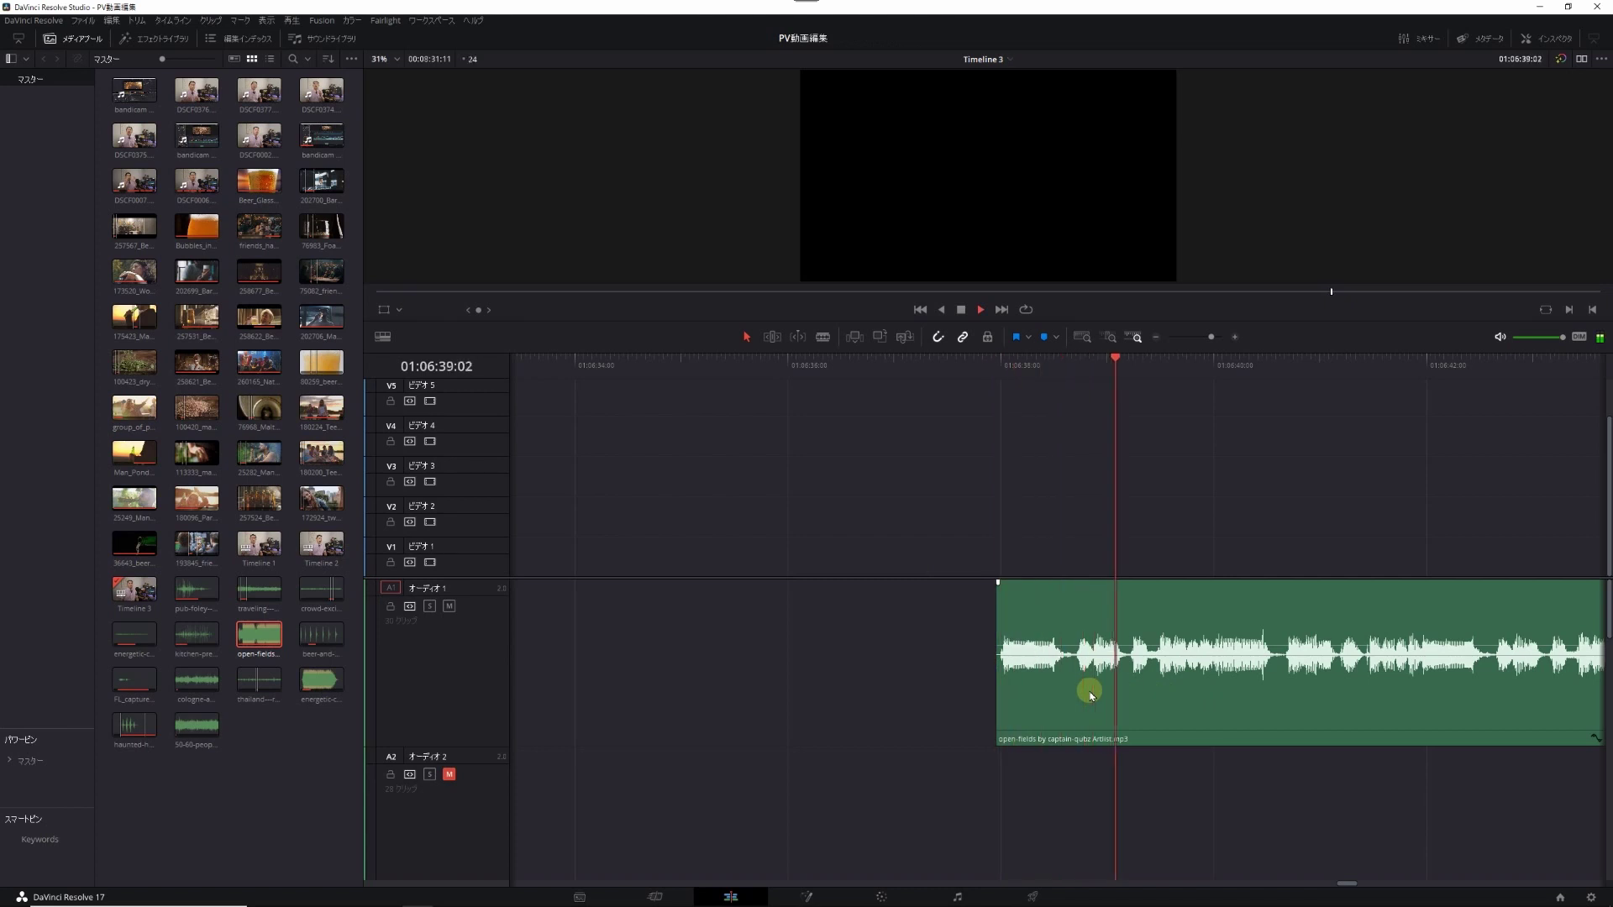
pyautogui.press('space')
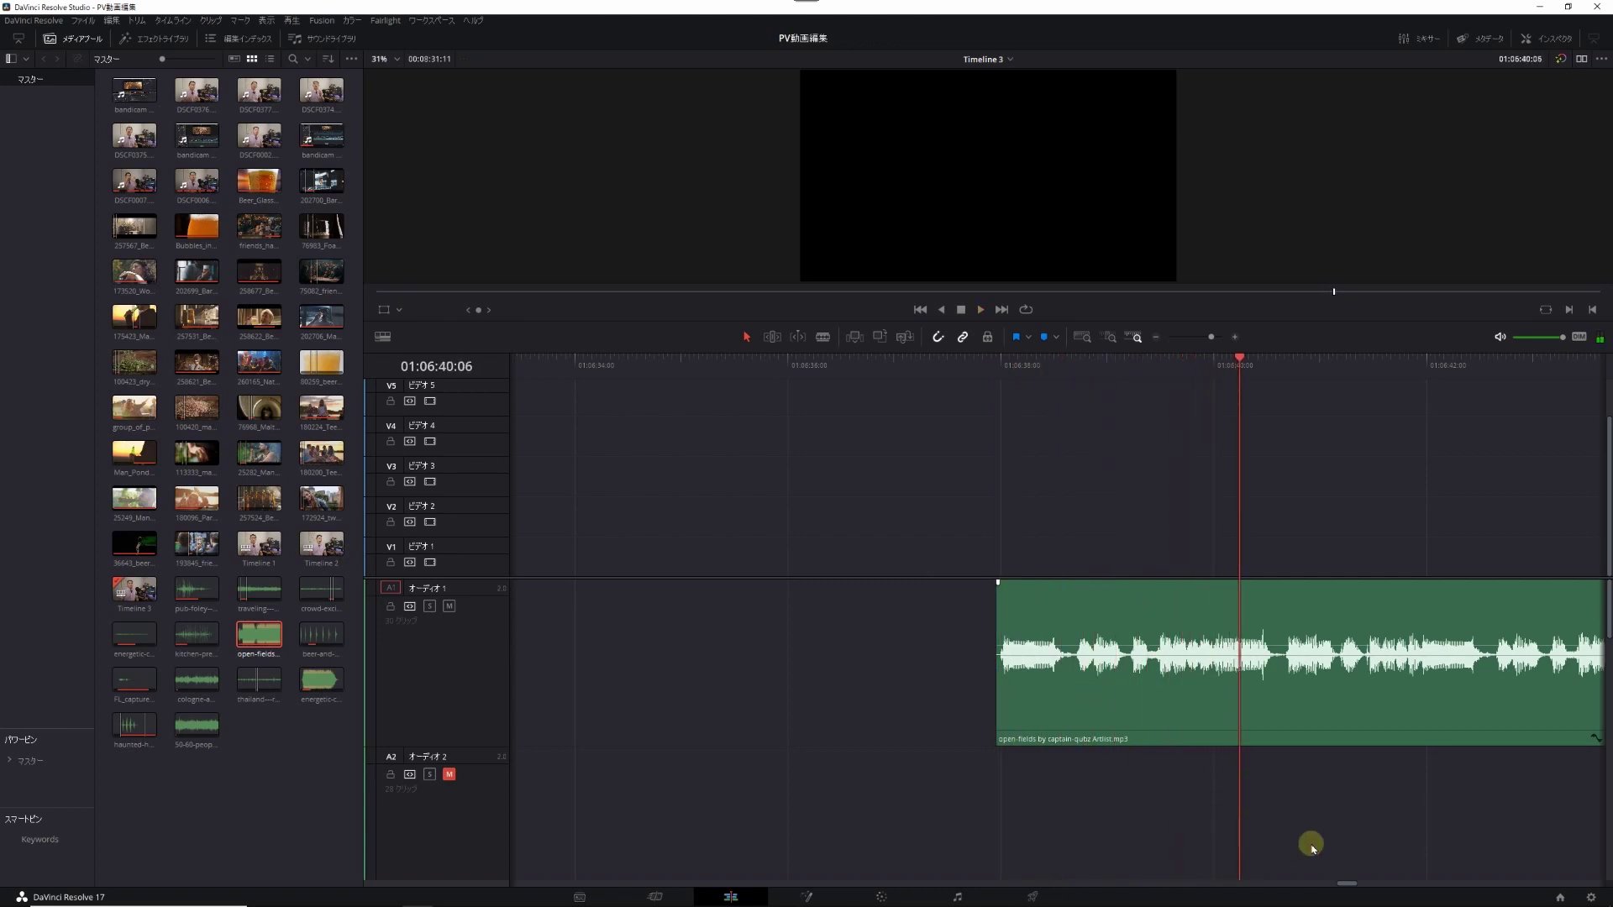
pyautogui.scroll(-2, 1312, 845)
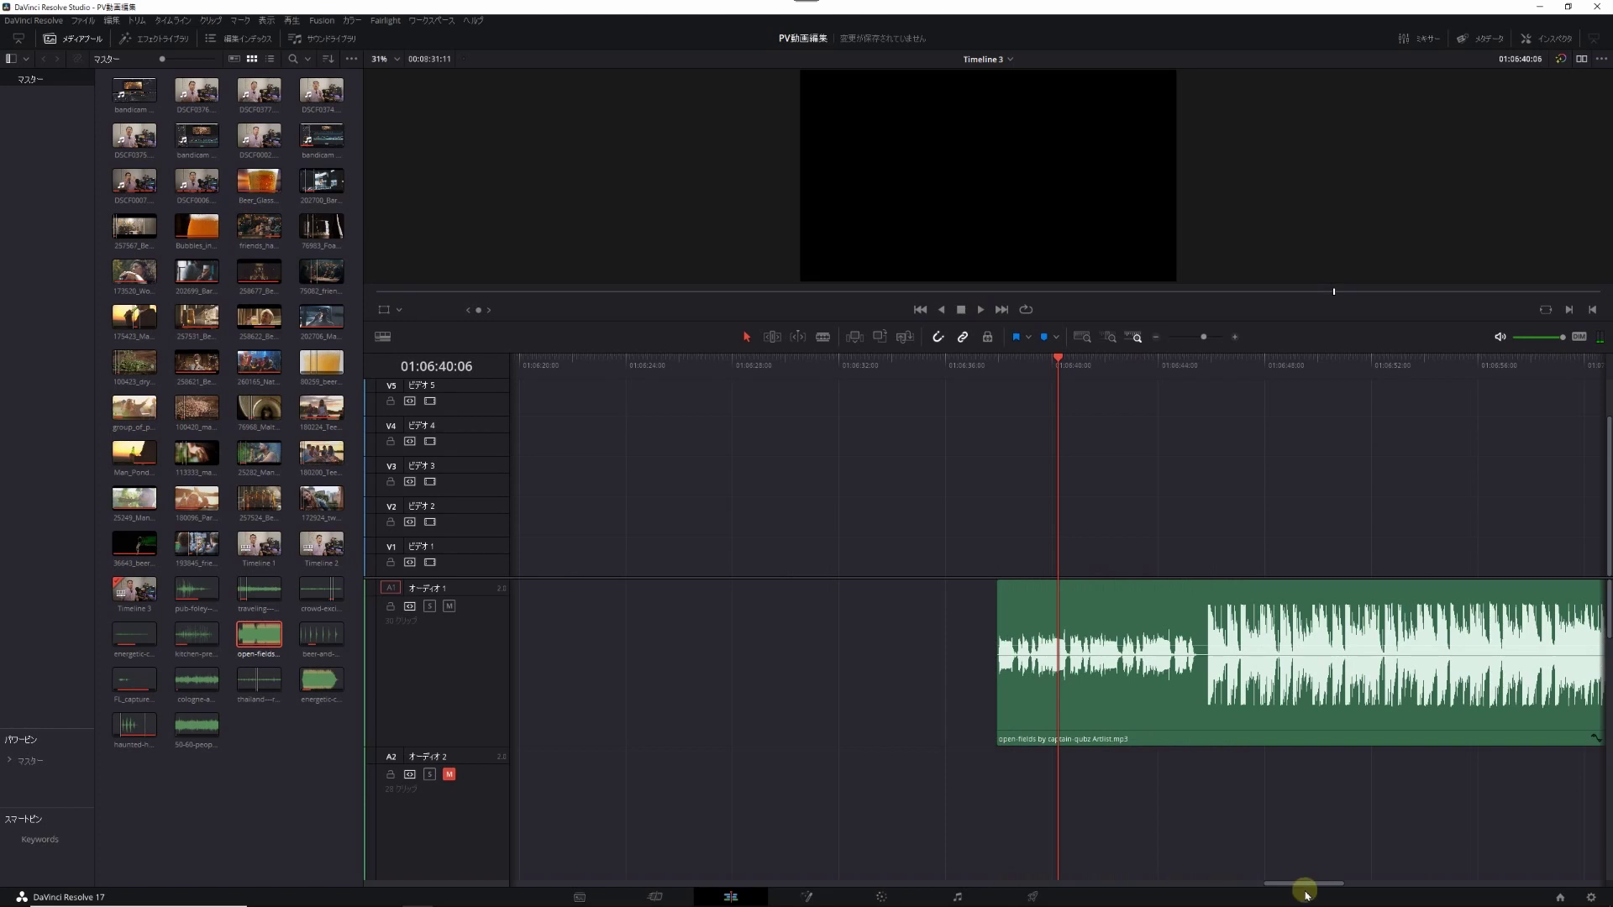
pyautogui.moveTo(1280, 884); pyautogui.dragTo(1143, 884)
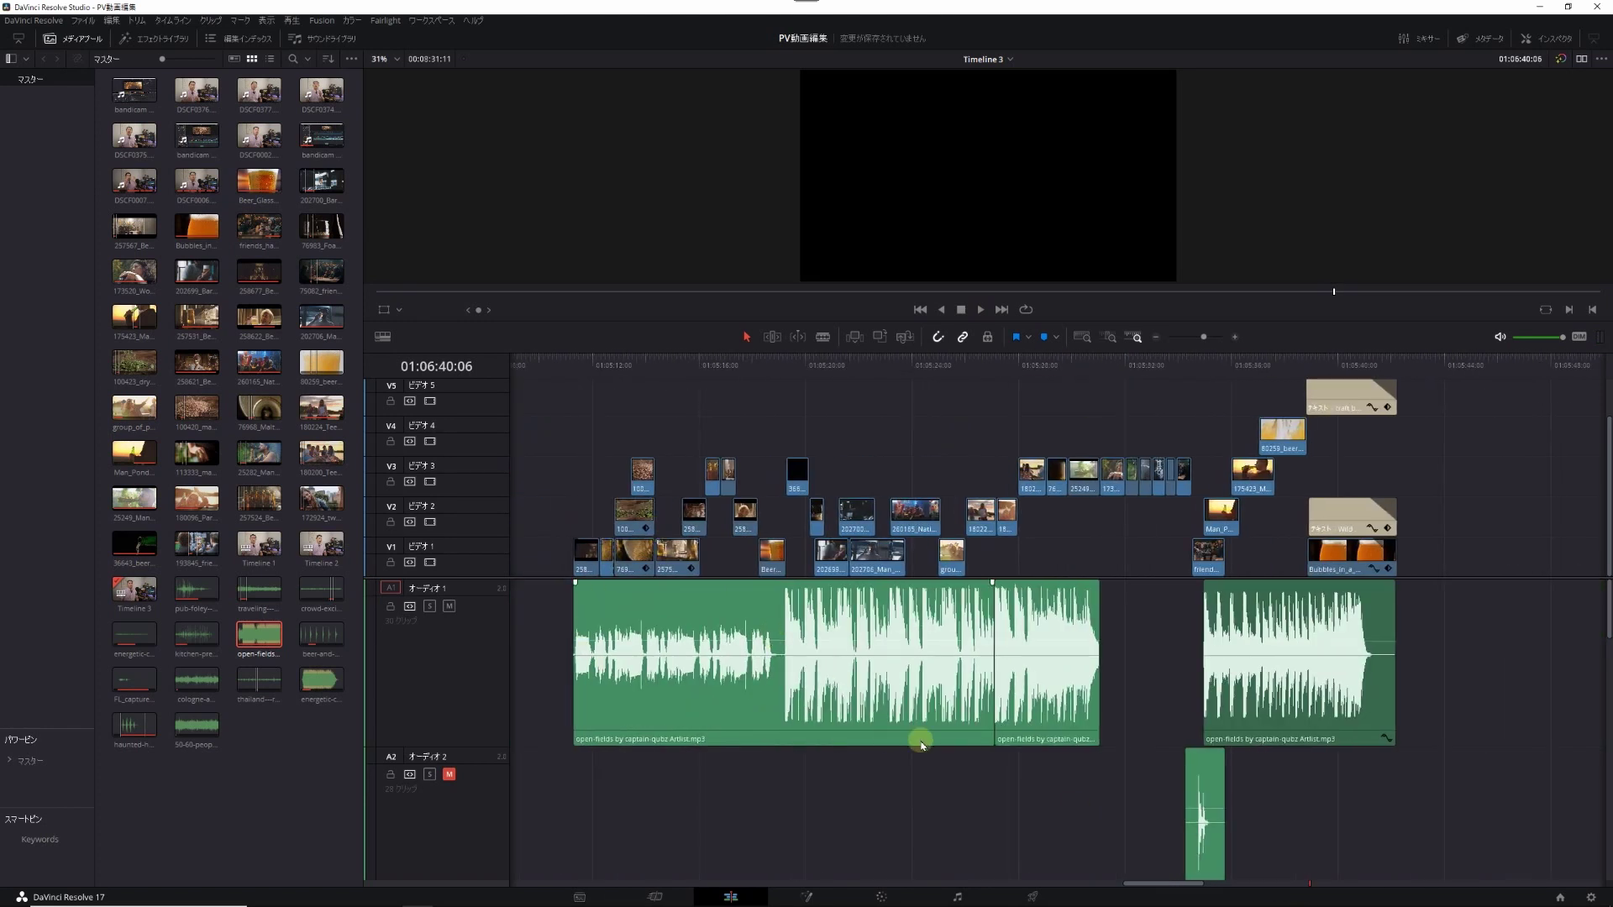
# Step: Play from the first A1 music clip's edit point to the Wild Beer logo at 01:05:41:09
pyautogui.click(998, 361)
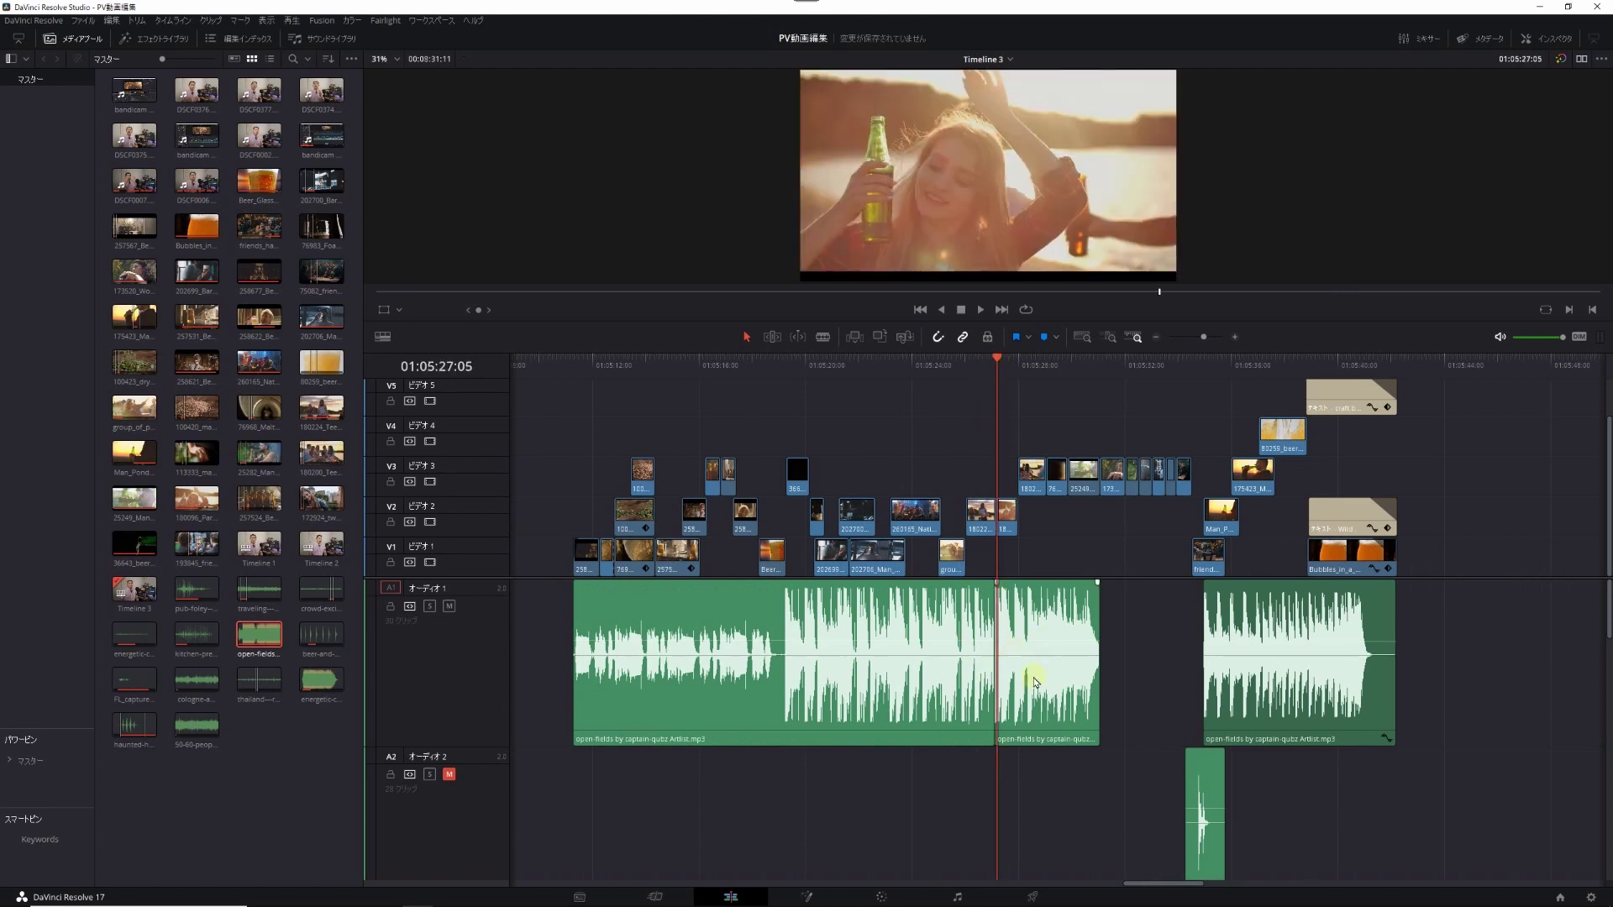
pyautogui.scroll(3, 987, 606)
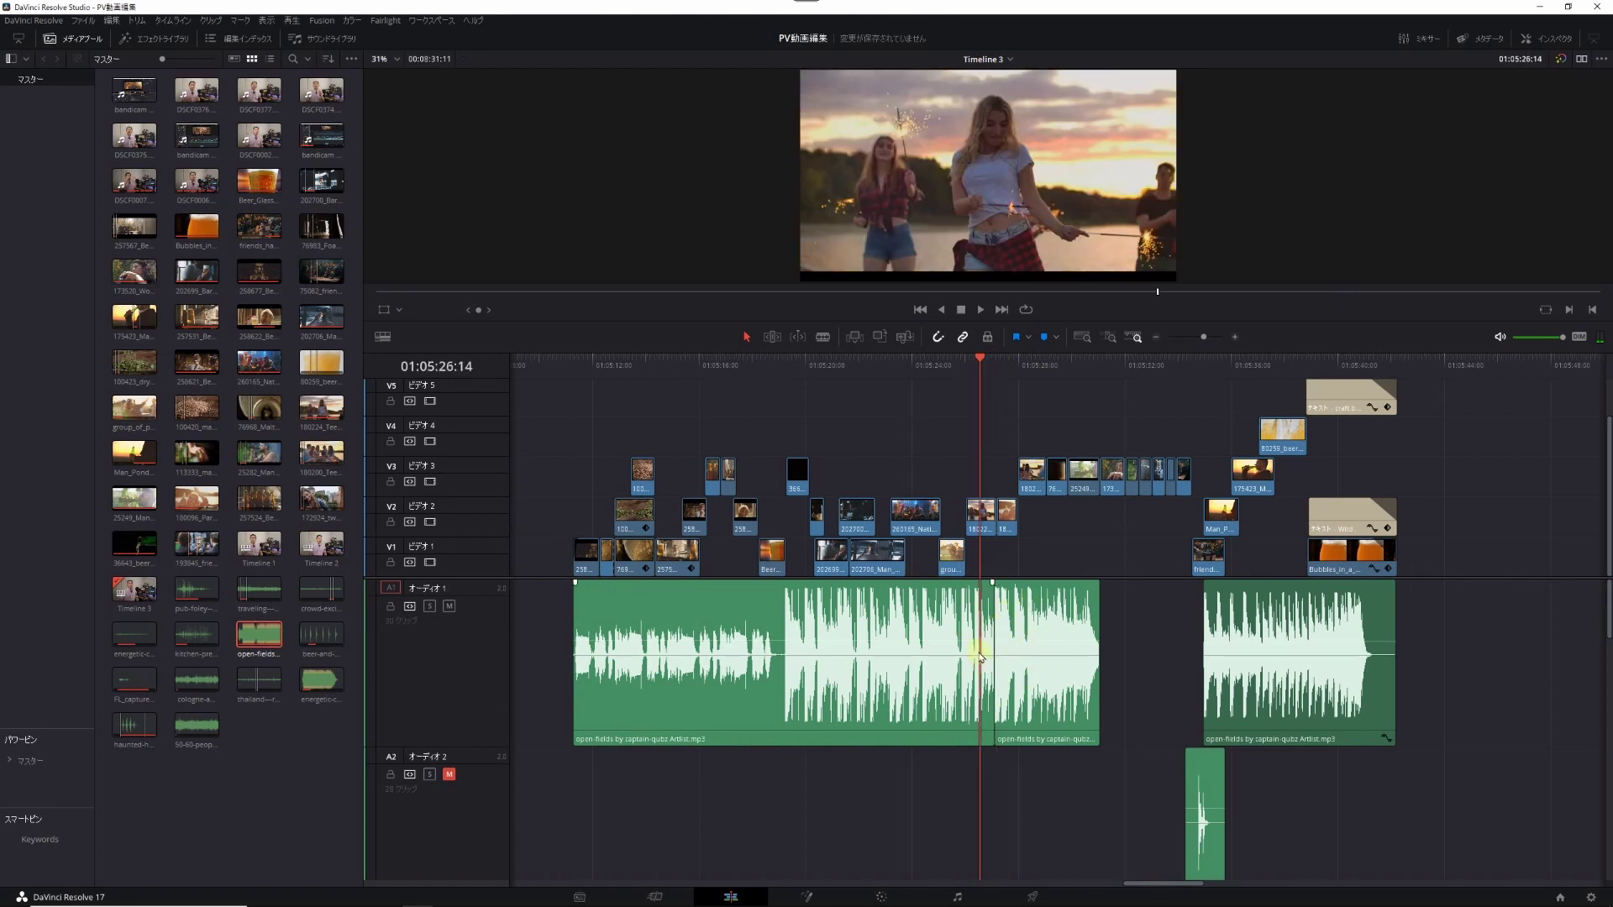
pyautogui.click(985, 600)
pyautogui.press('Up')
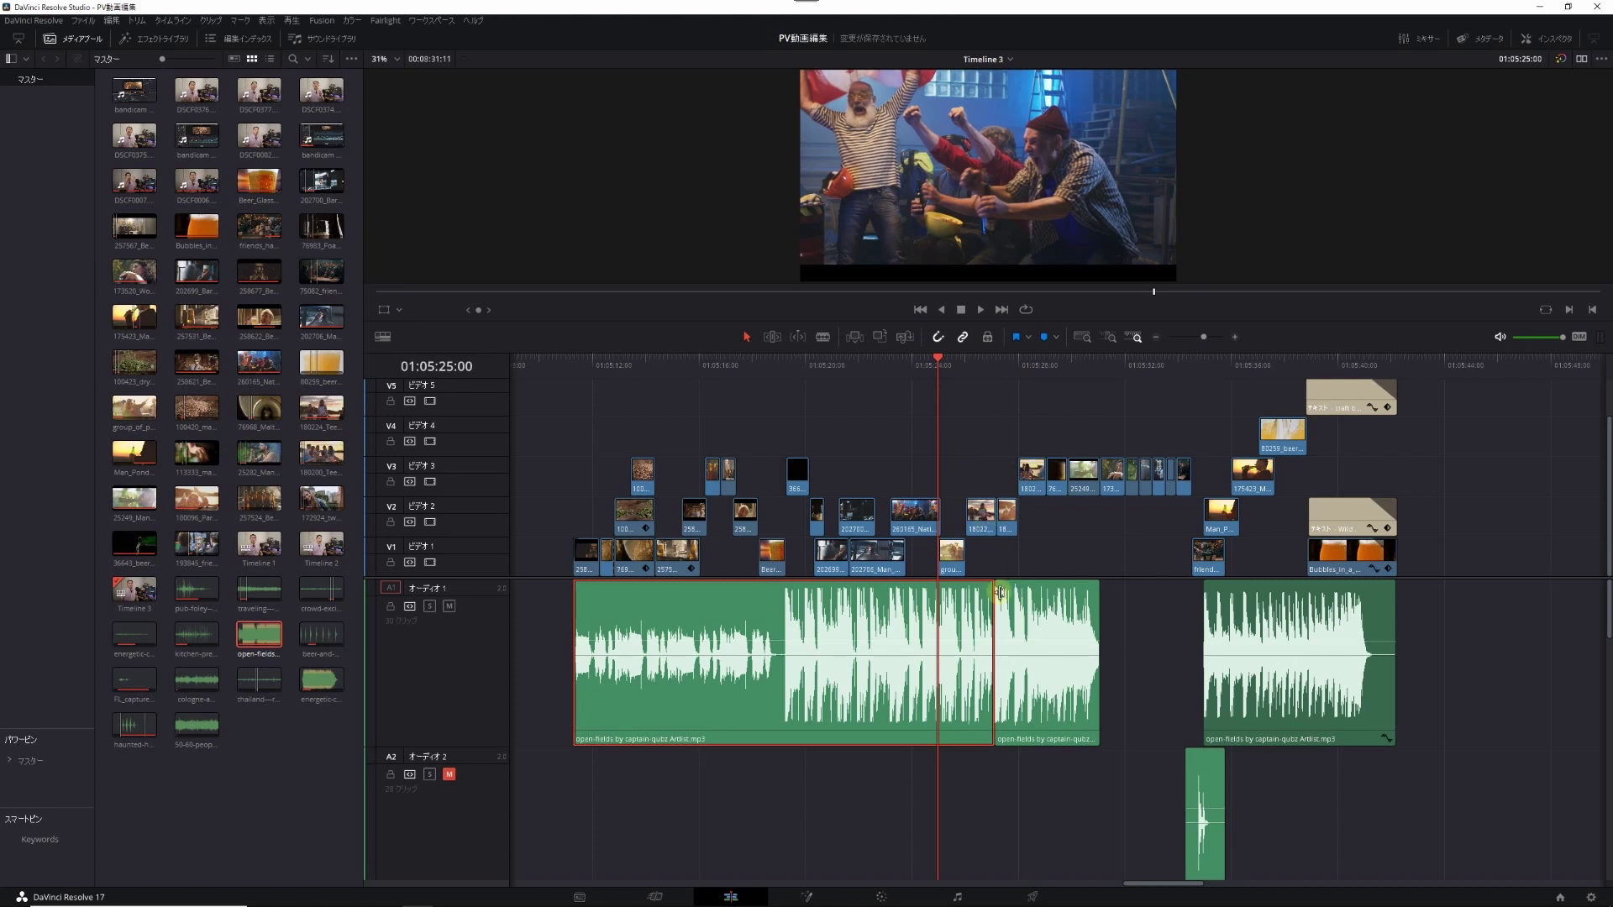
pyautogui.press('space')
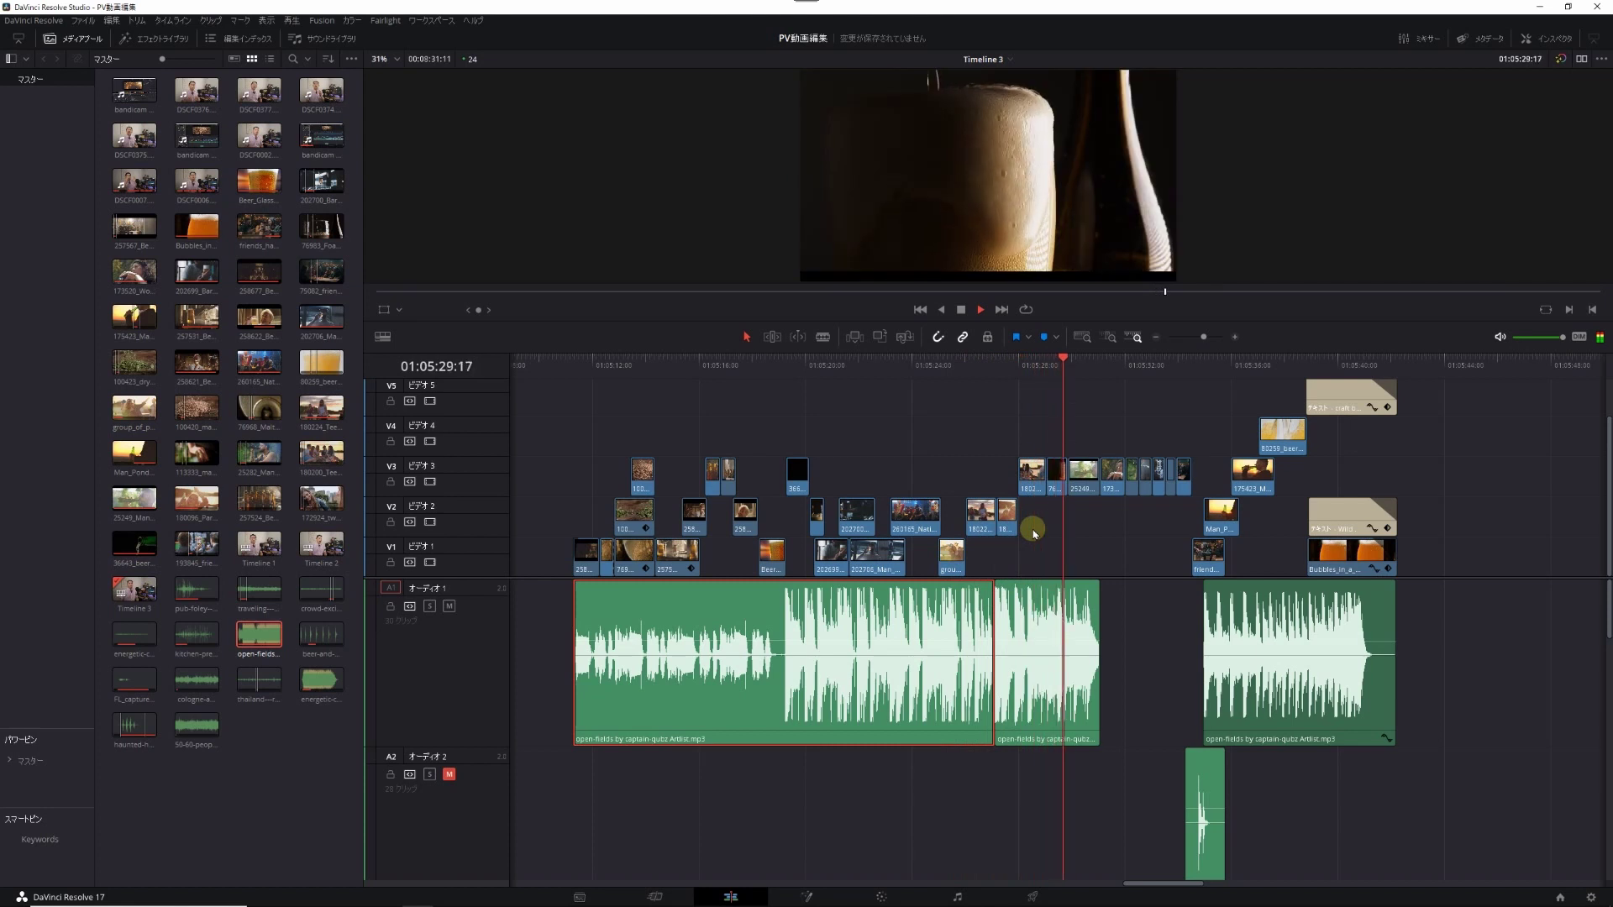
pyautogui.click(1097, 370)
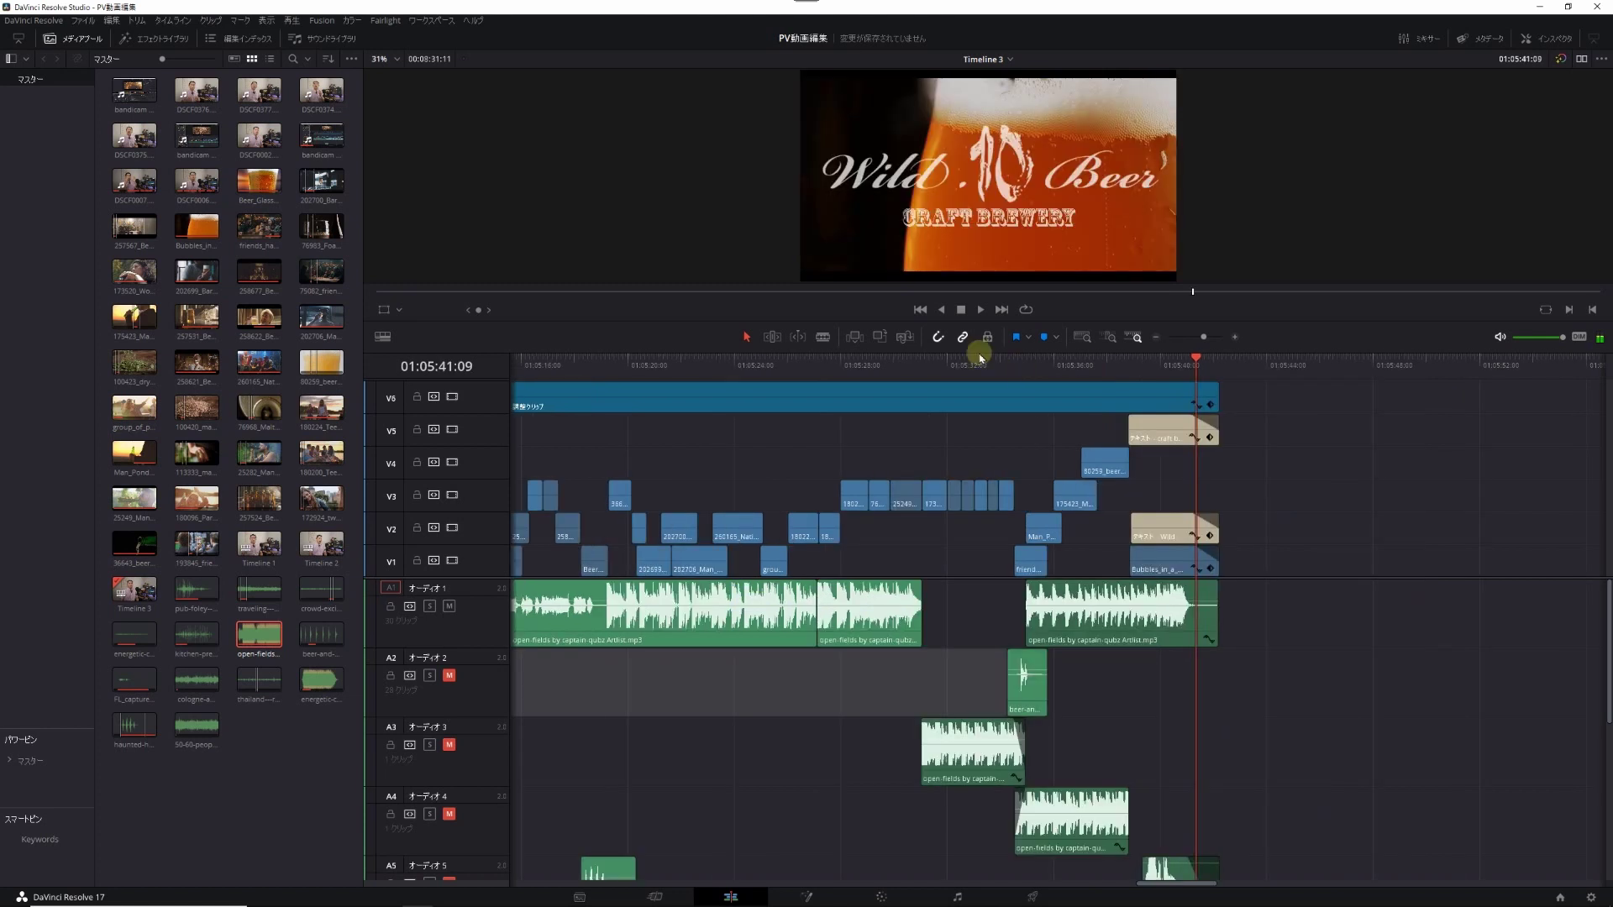
# Step: Move to the bottle-at-sunset shot, unmute audio track A4 and save the project
pyautogui.moveTo(979, 351); pyautogui.dragTo(1016, 373)
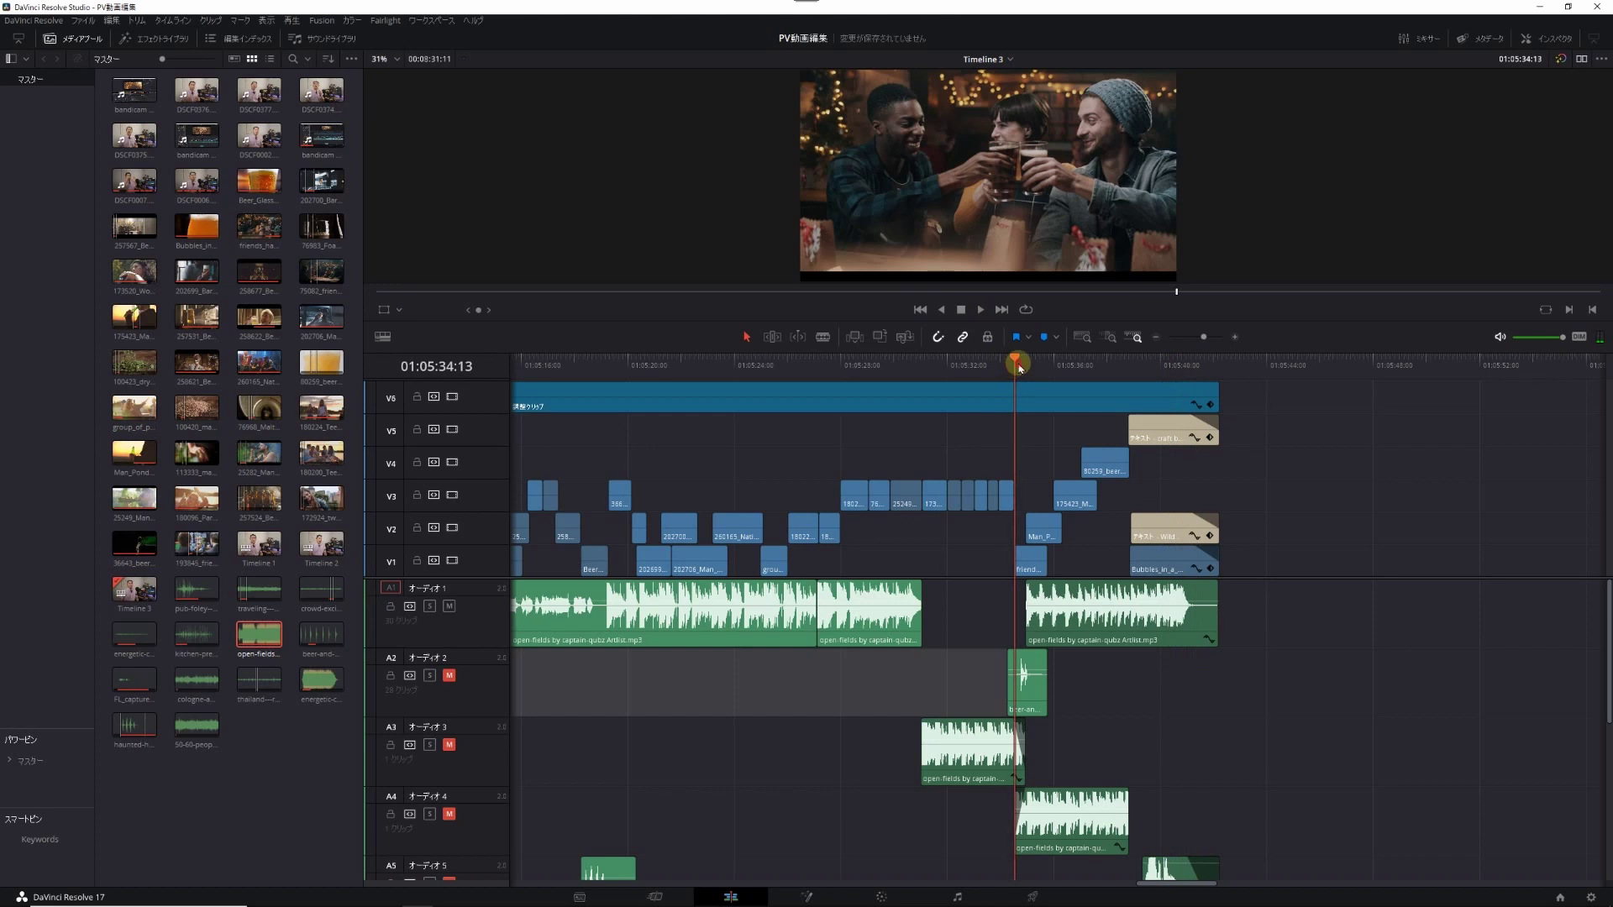
pyautogui.click(1024, 365)
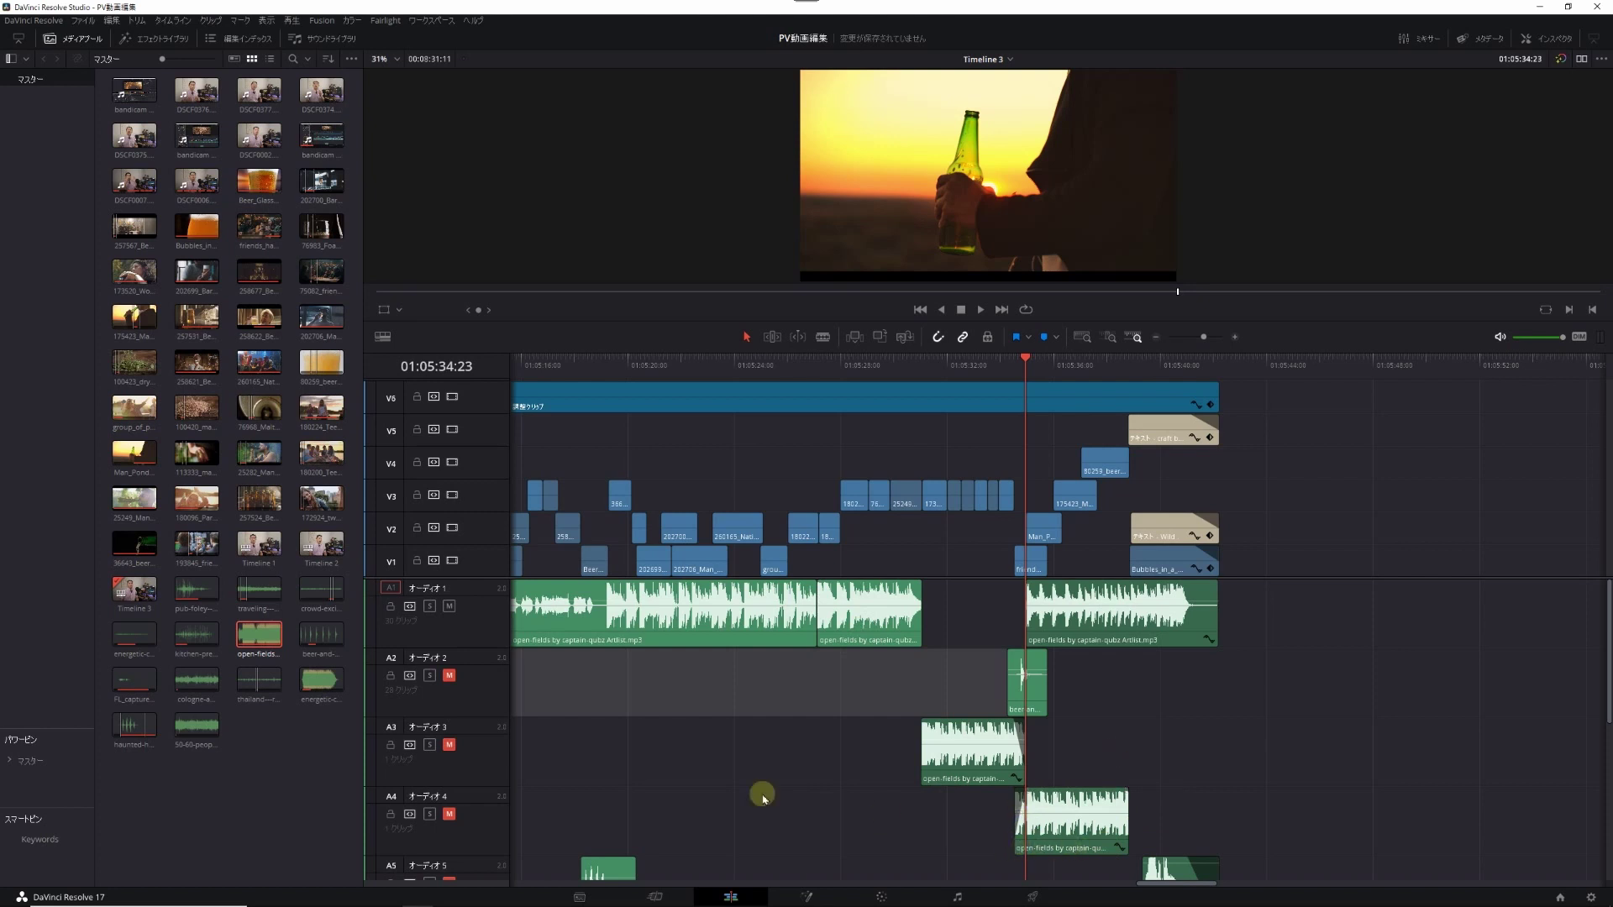
pyautogui.click(450, 814)
pyautogui.hotkey('ctrl', 's')
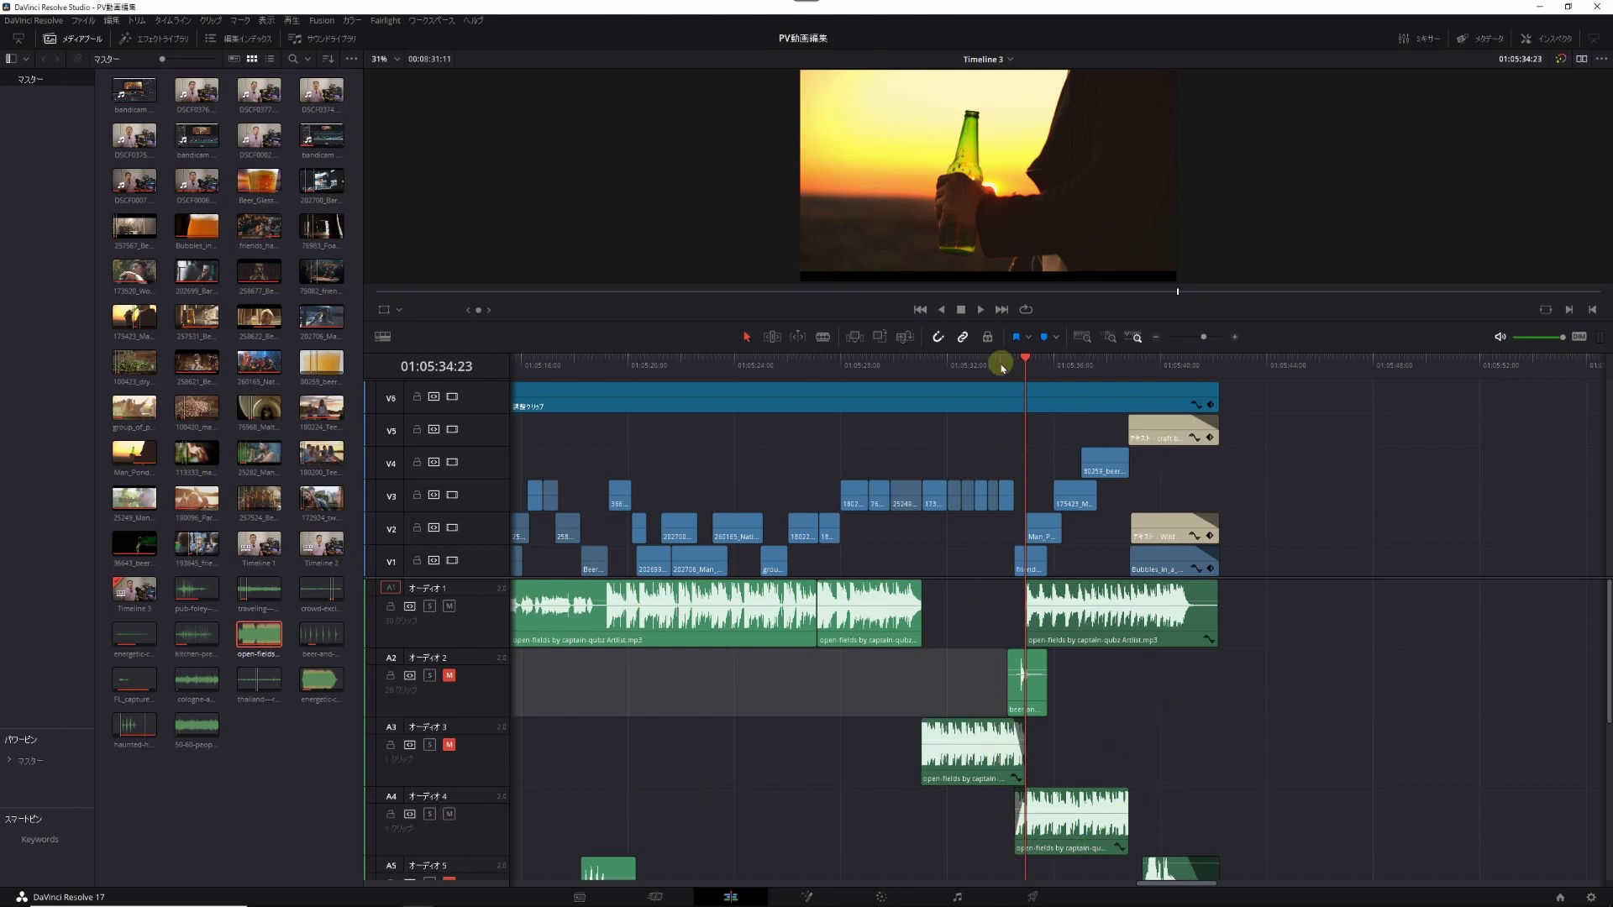
# Step: Play the ending with A4 audible, then return to the friends toasting clip
pyautogui.press('space')
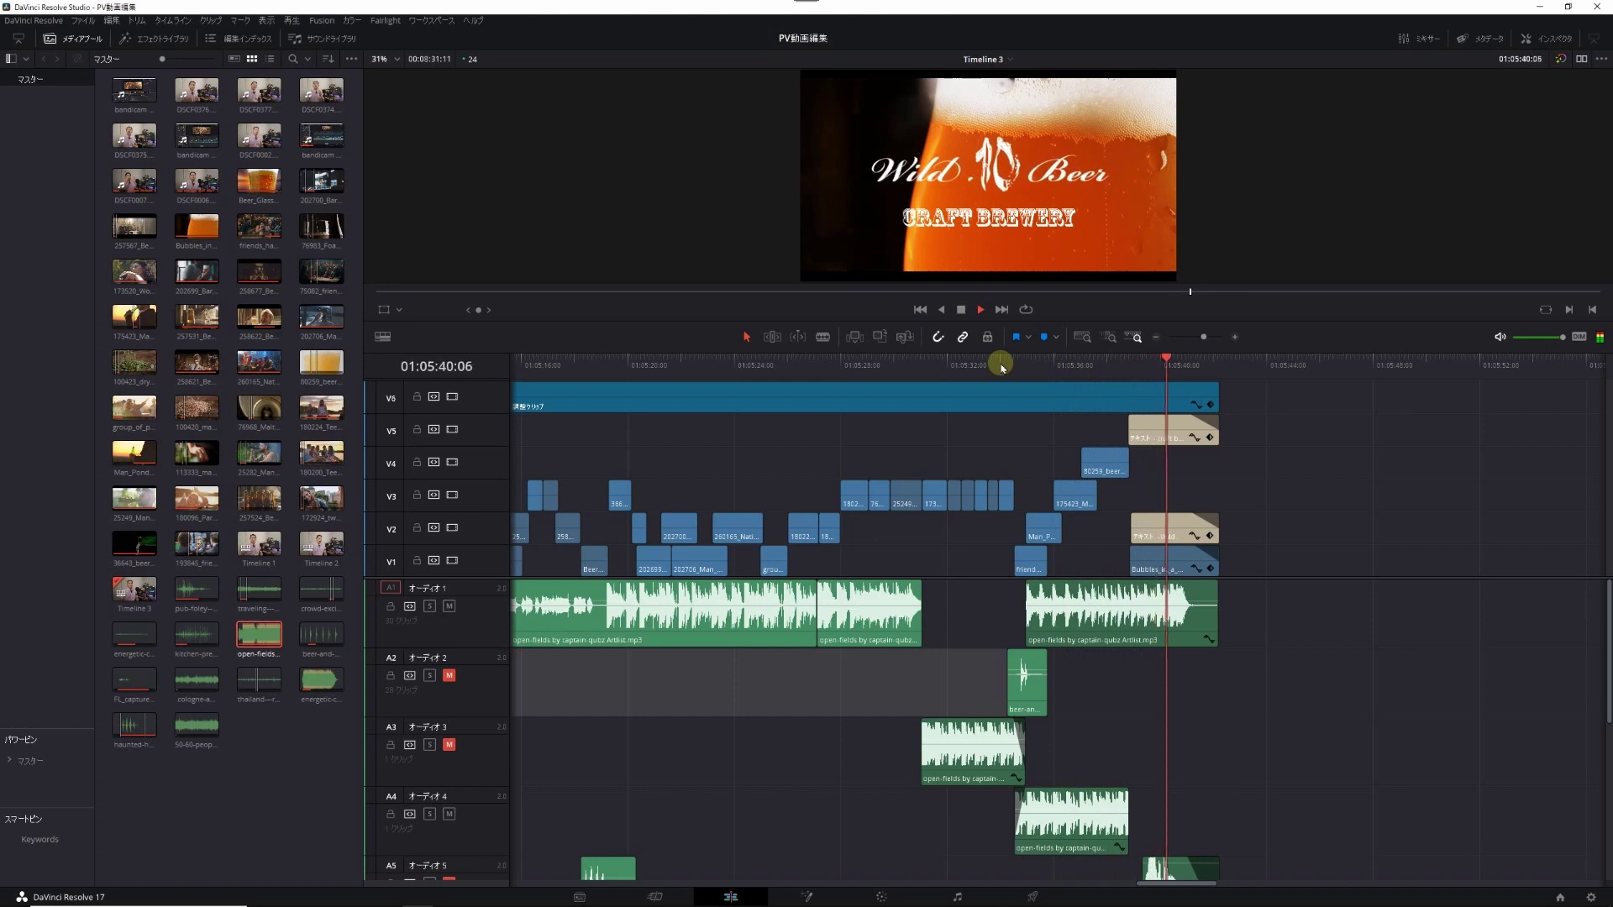
pyautogui.press('space')
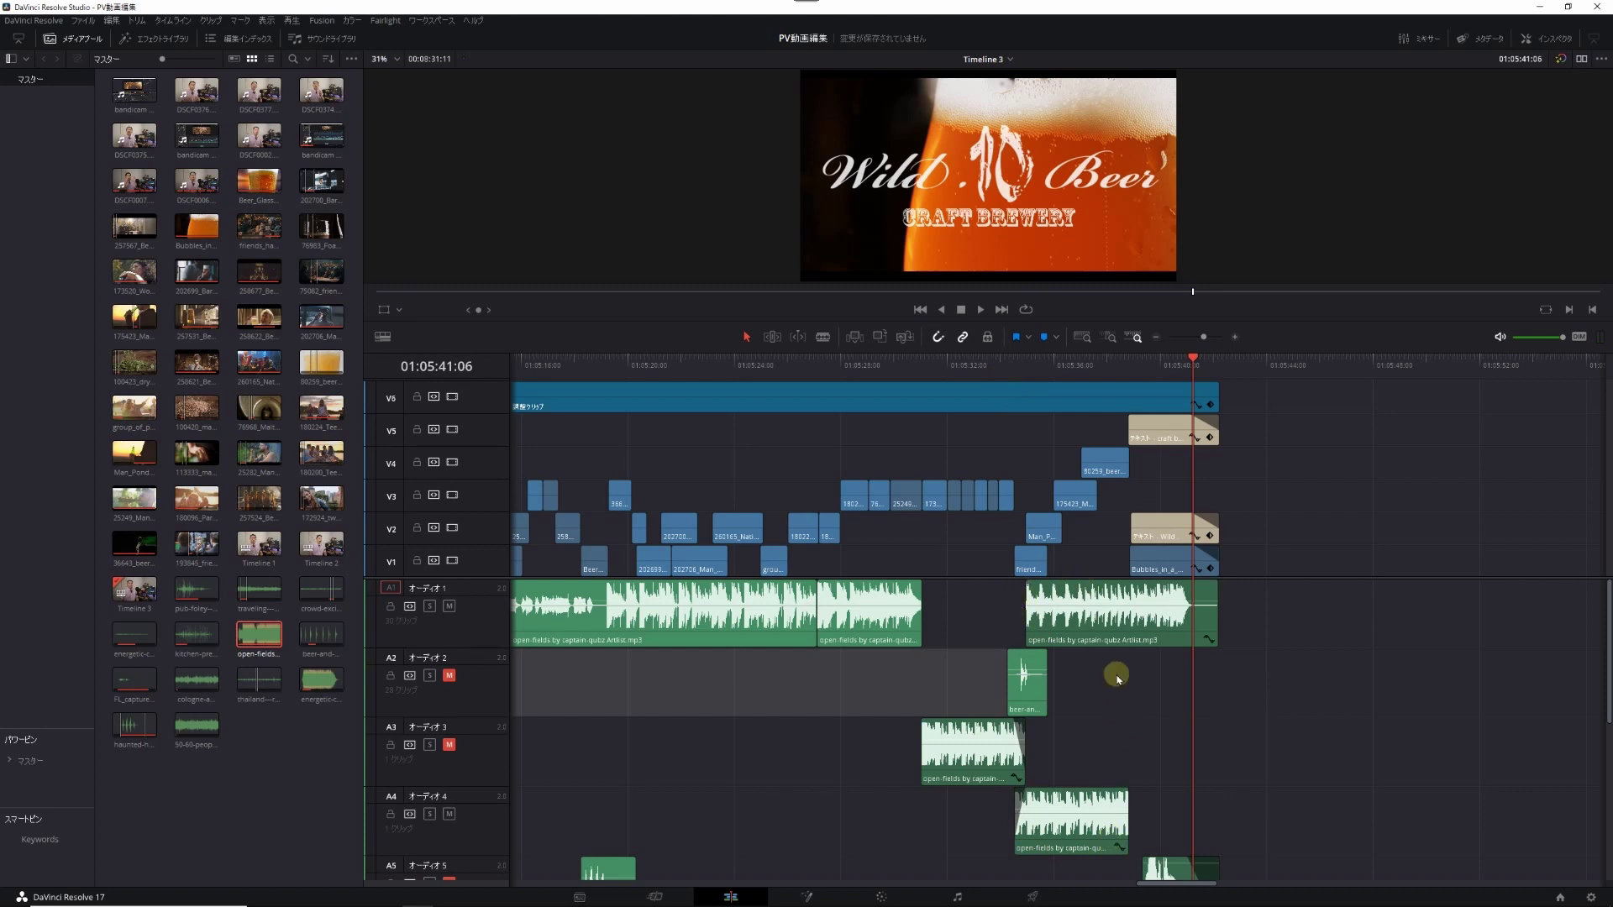
pyautogui.click(1011, 366)
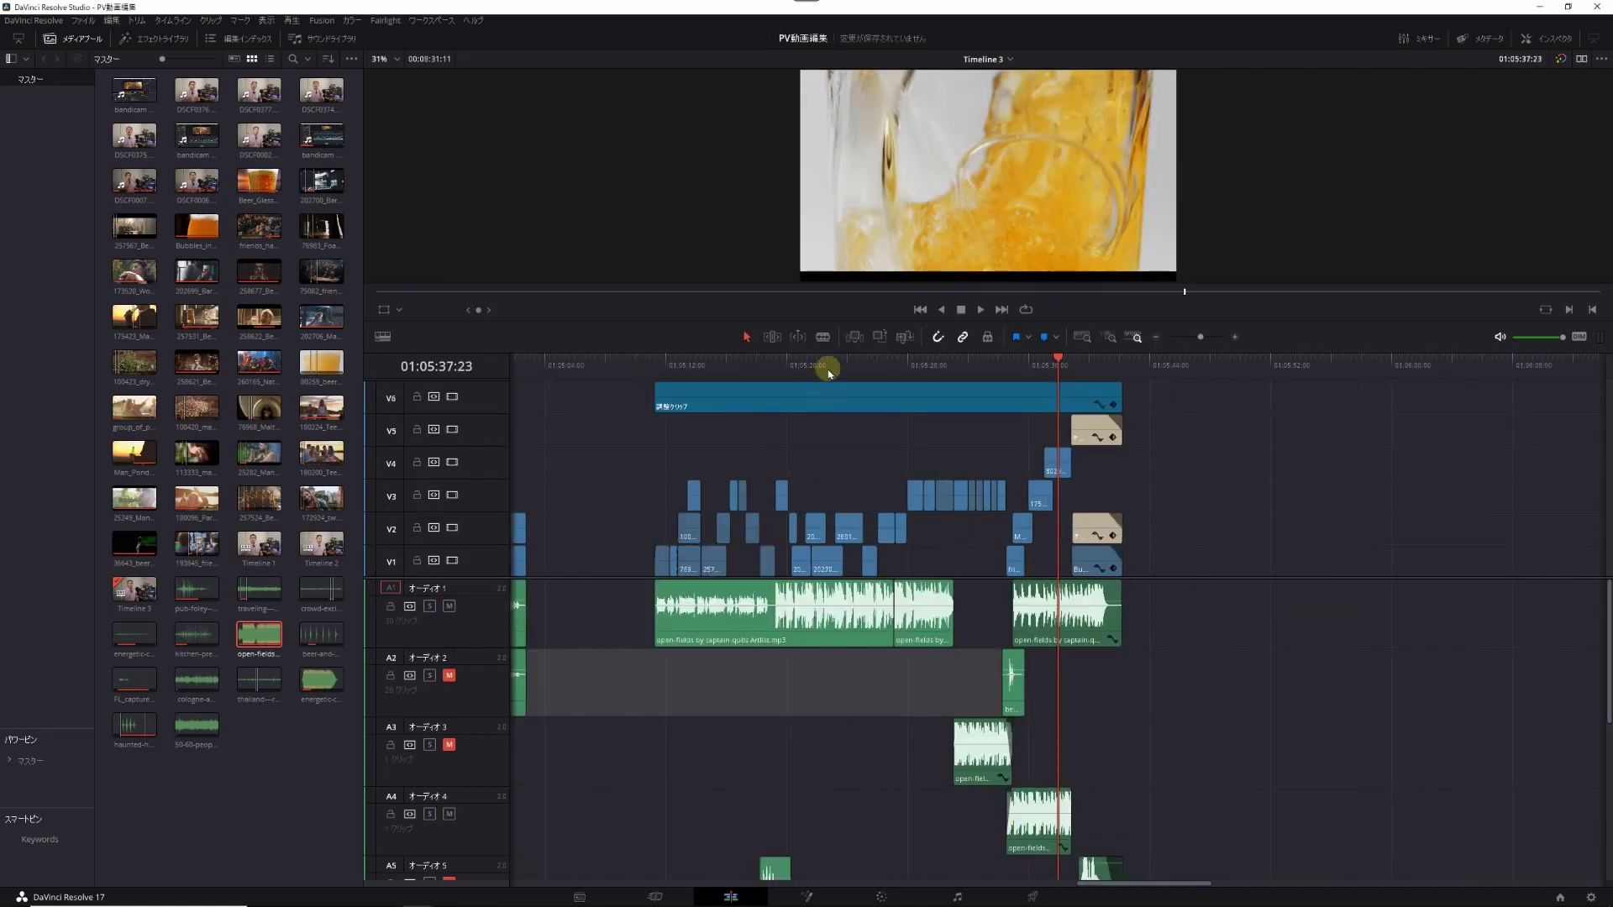
# Step: Jump to the start of the promo and zoom the timeline in to show clip thumbnails
pyautogui.click(824, 365)
pyautogui.click(657, 370)
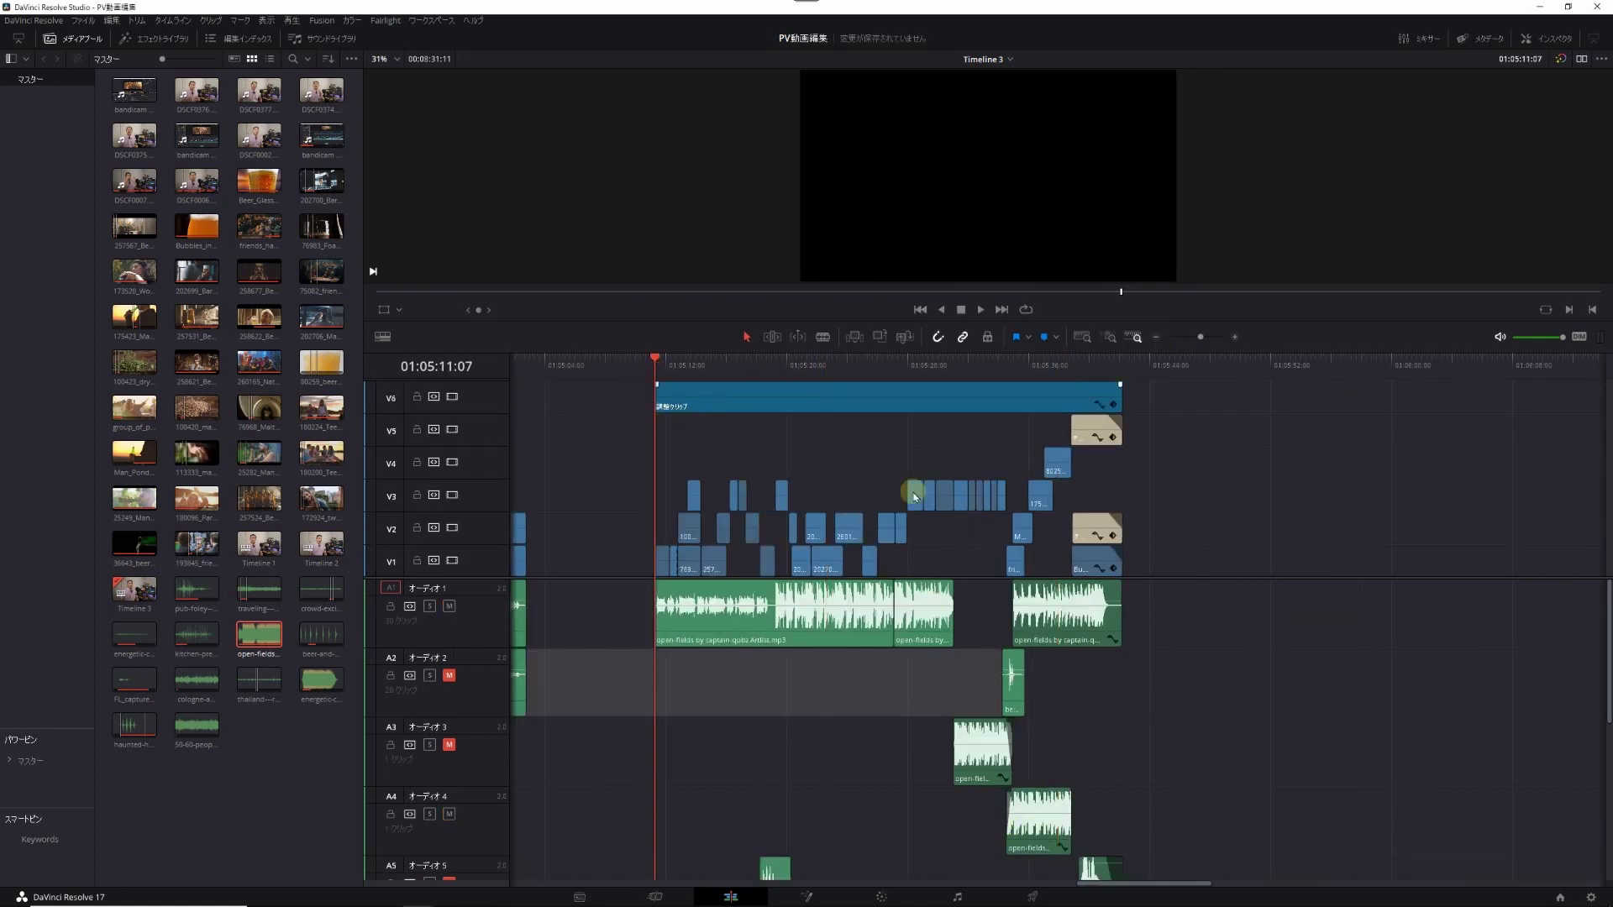
pyautogui.click(1136, 337)
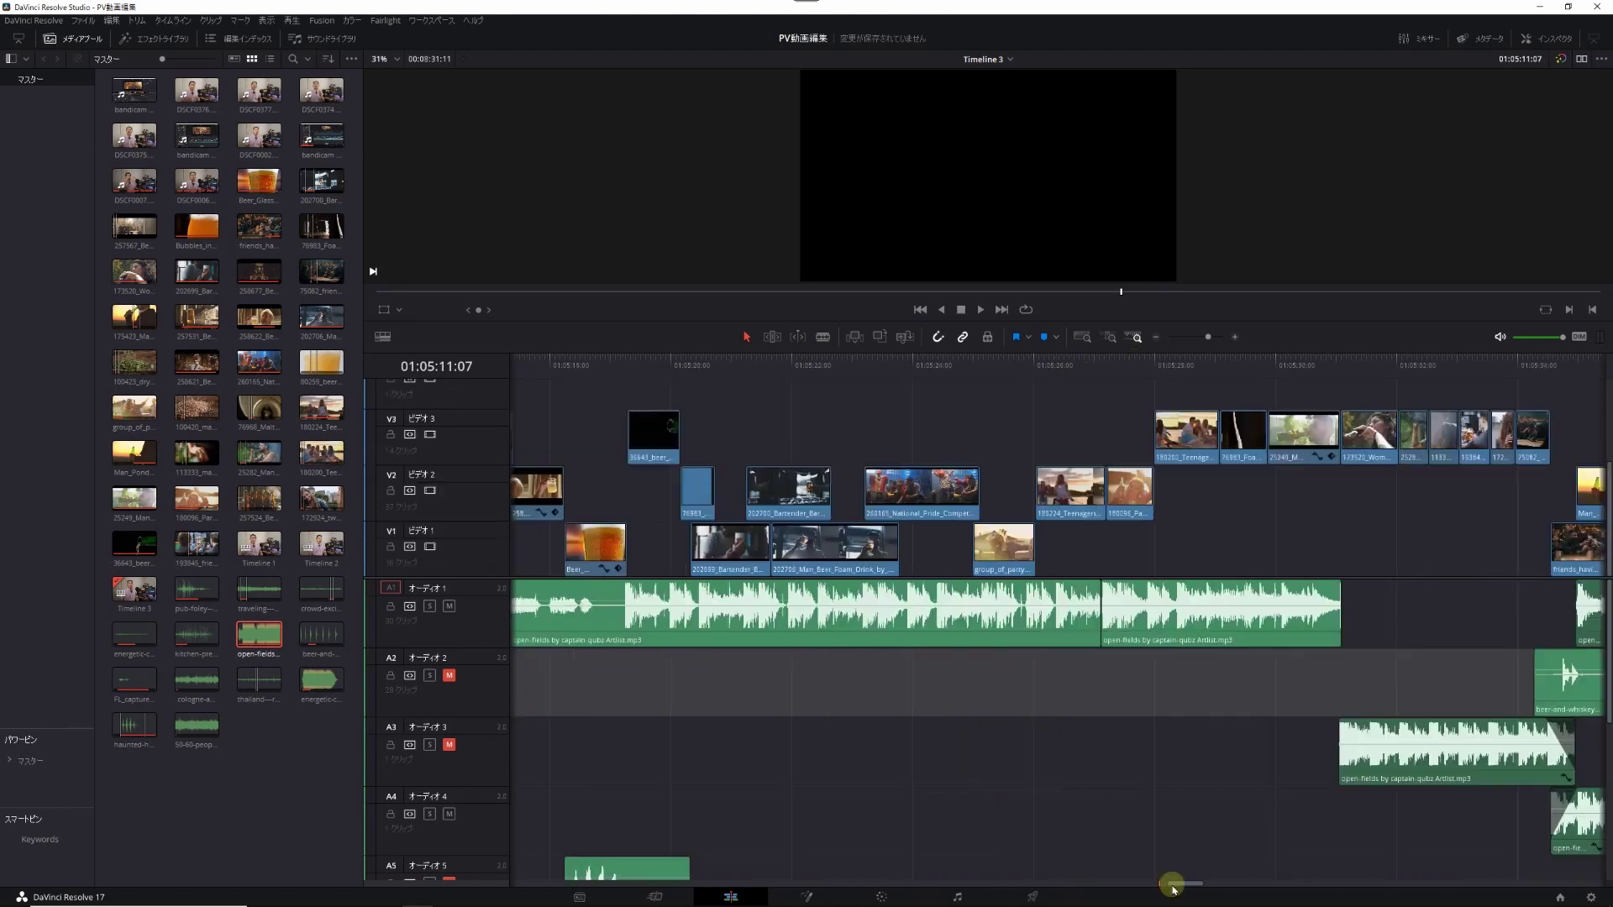
pyautogui.moveTo(1171, 883); pyautogui.dragTo(1156, 885)
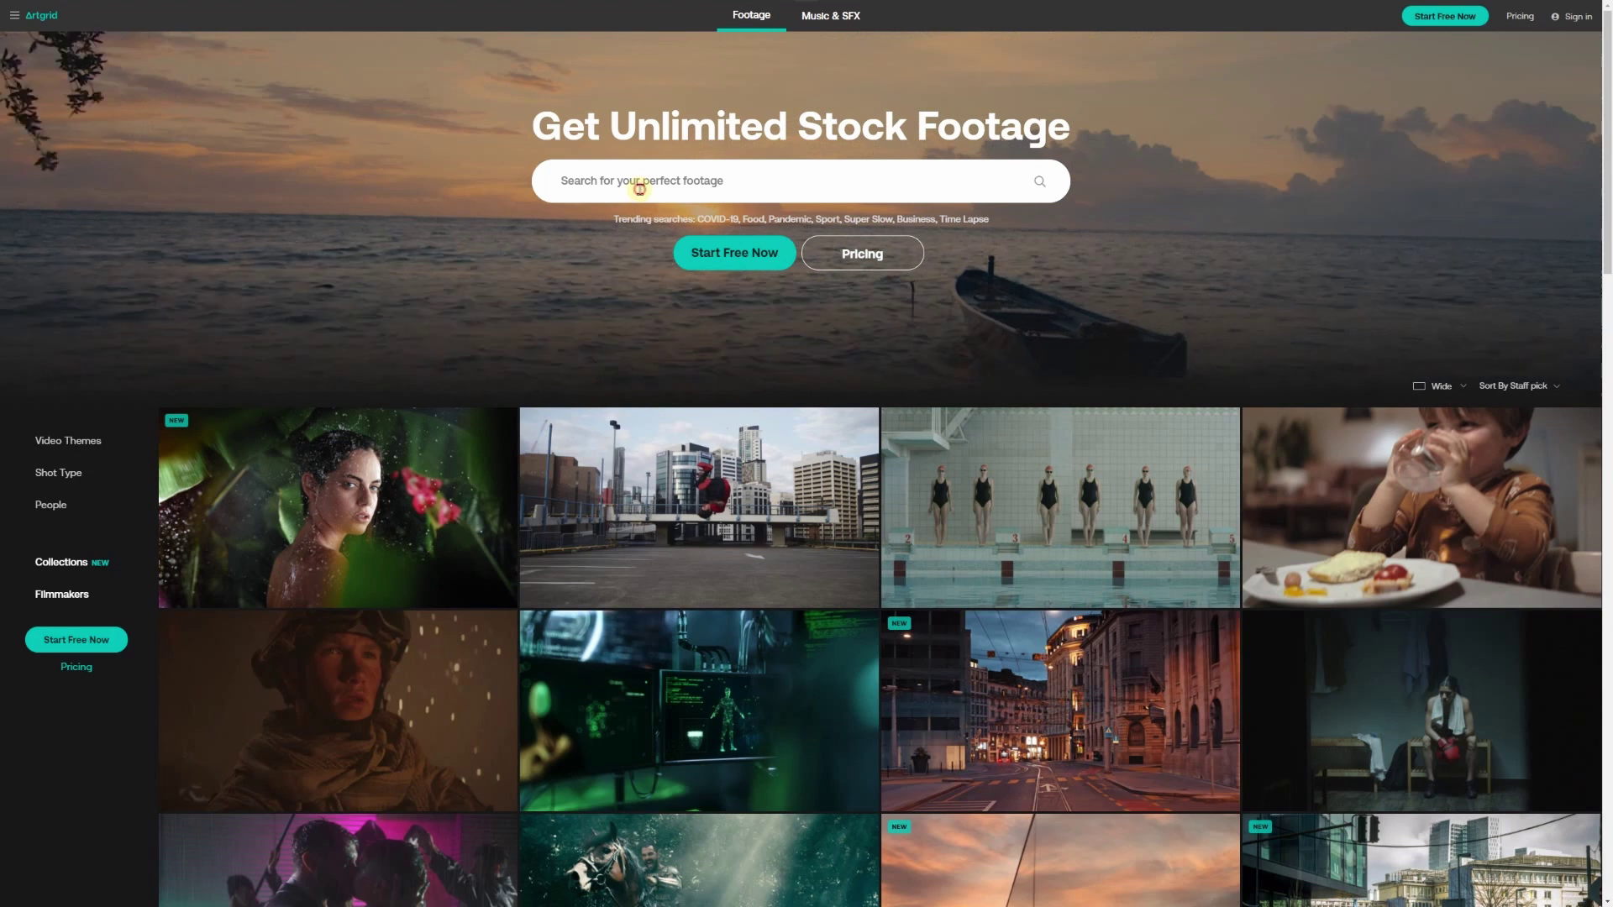
# Step: Search Artgrid for 'beer' footage and scroll through the results grid
pyautogui.click(639, 188)
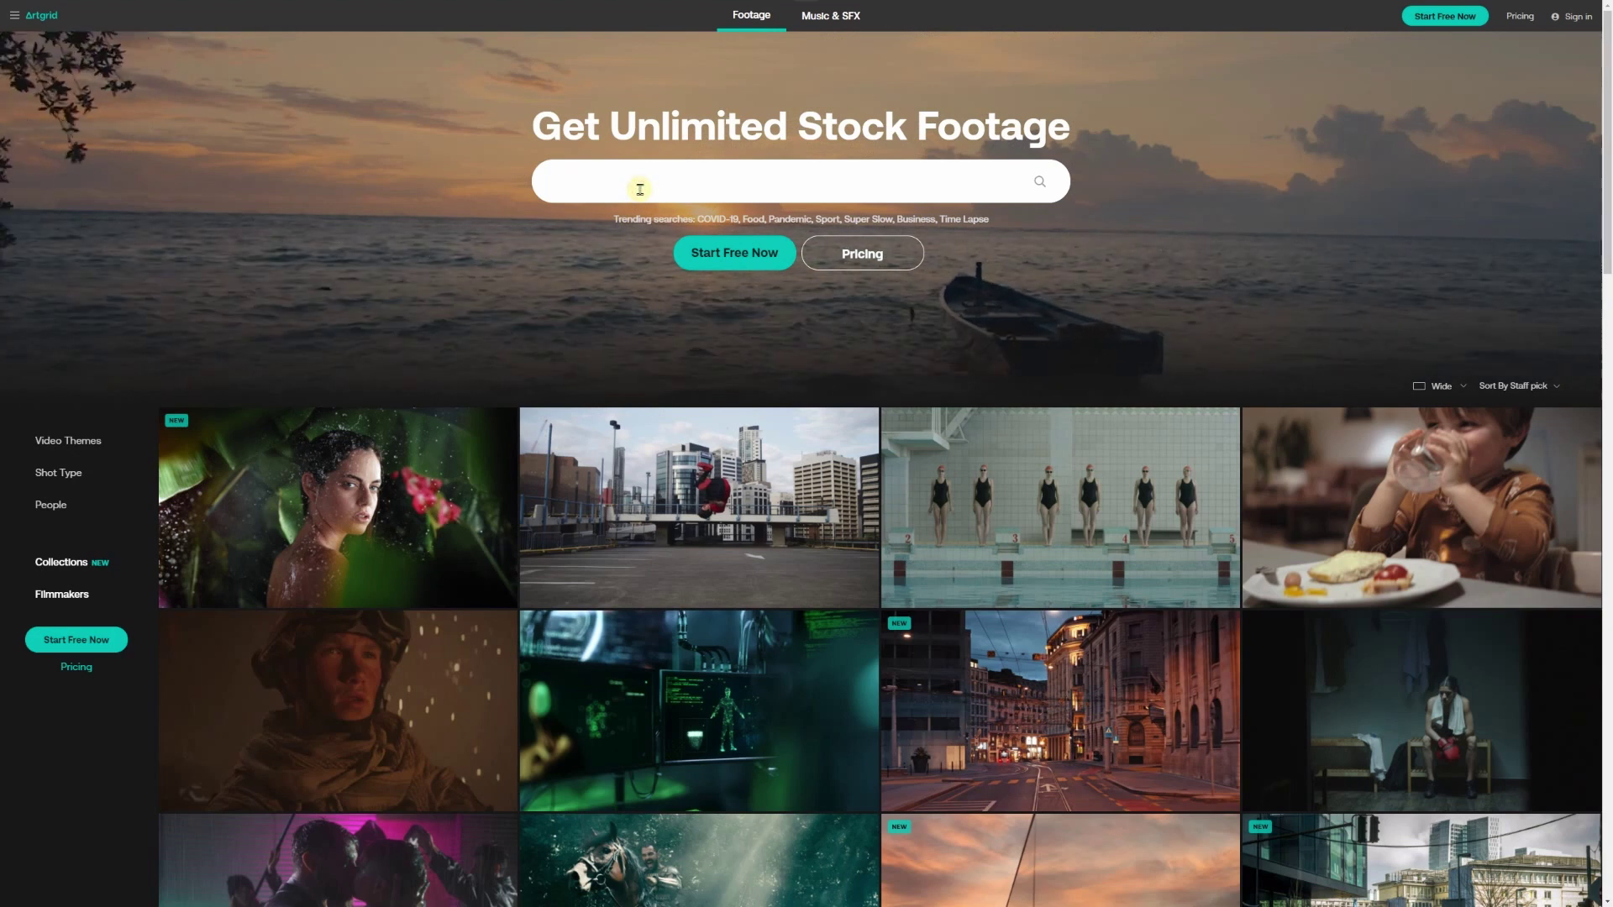
pyautogui.write('bee')
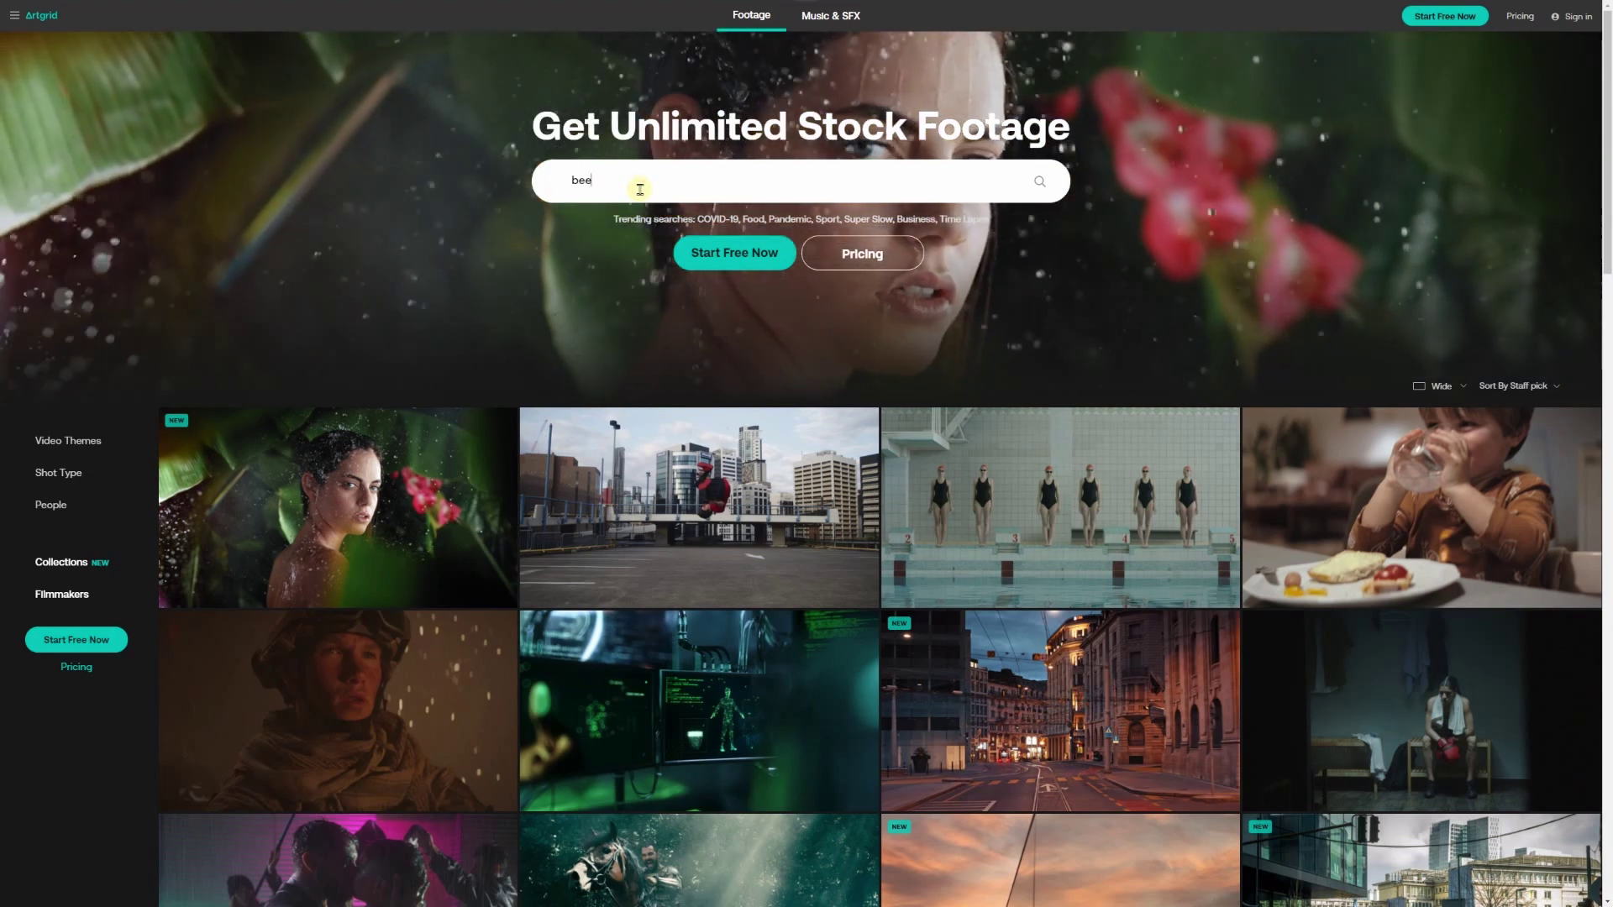
pyautogui.write('r')
pyautogui.press('Return')
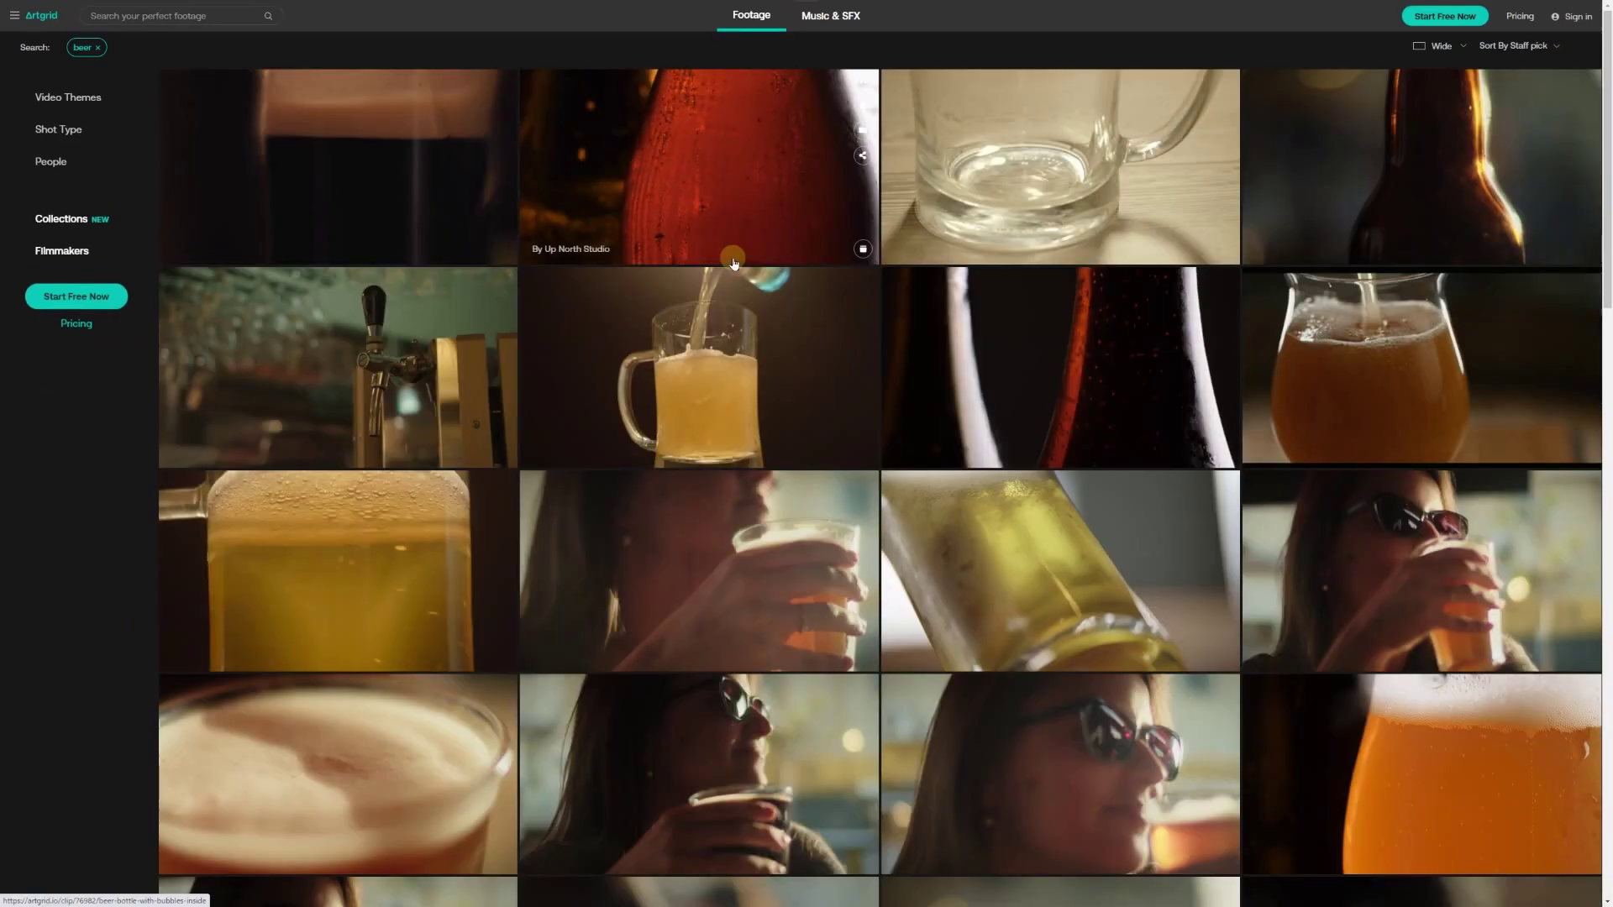
pyautogui.scroll(-2, 672, 260)
pyautogui.scroll(-2, 622, 252)
pyautogui.scroll(-3, 579, 247)
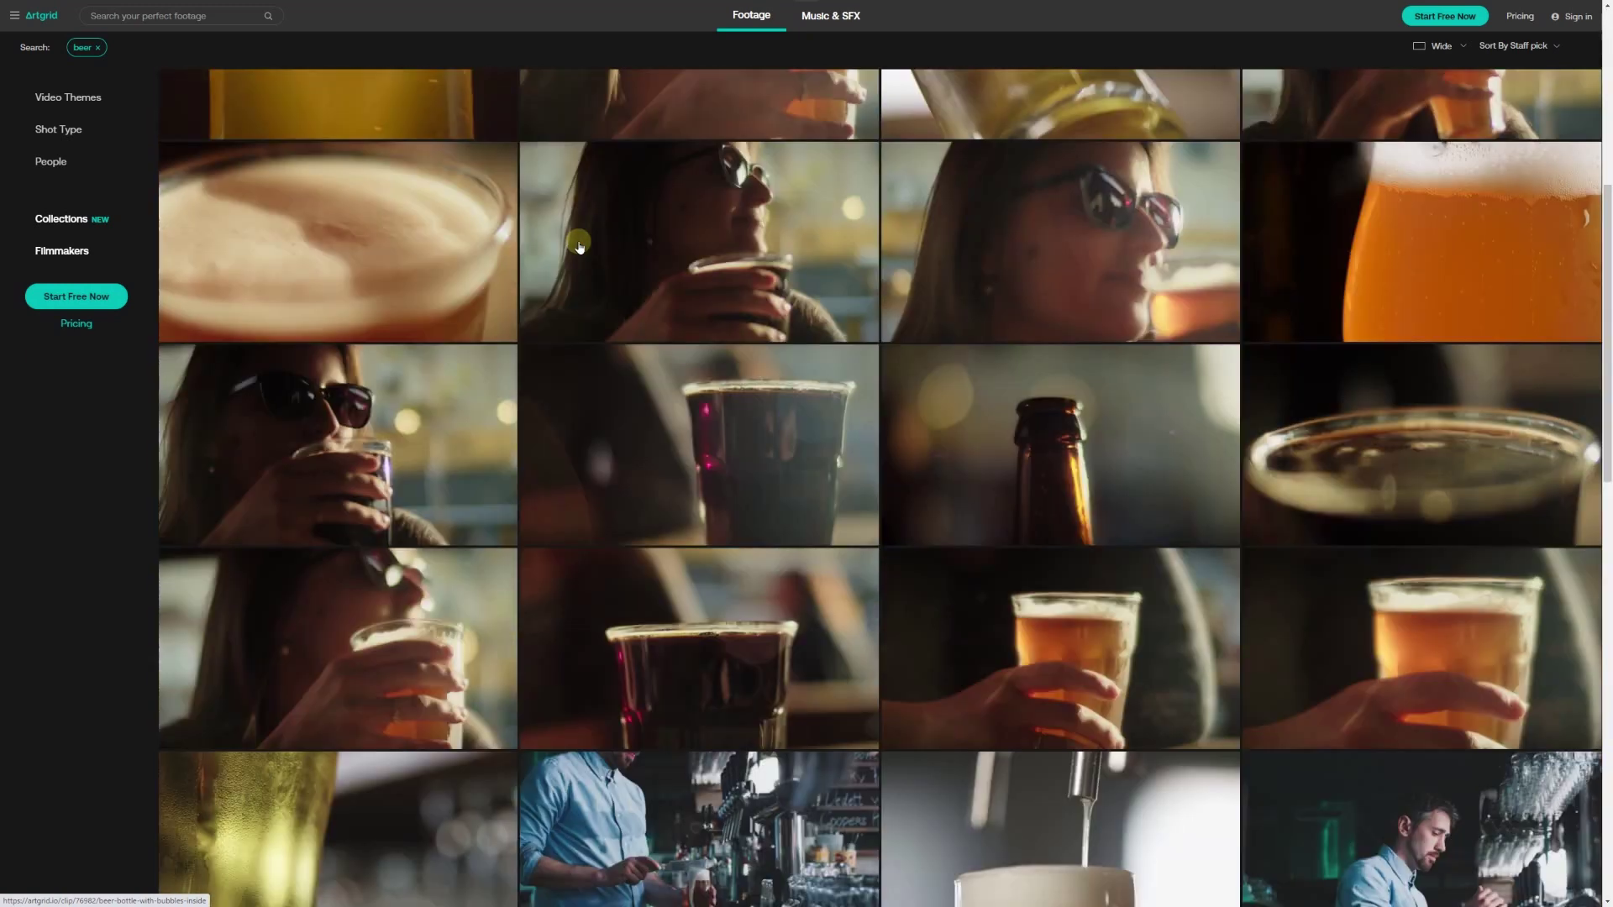
pyautogui.scroll(-1, 579, 247)
pyautogui.scroll(-3, 578, 247)
pyautogui.scroll(-7, 579, 247)
pyautogui.scroll(-2, 579, 247)
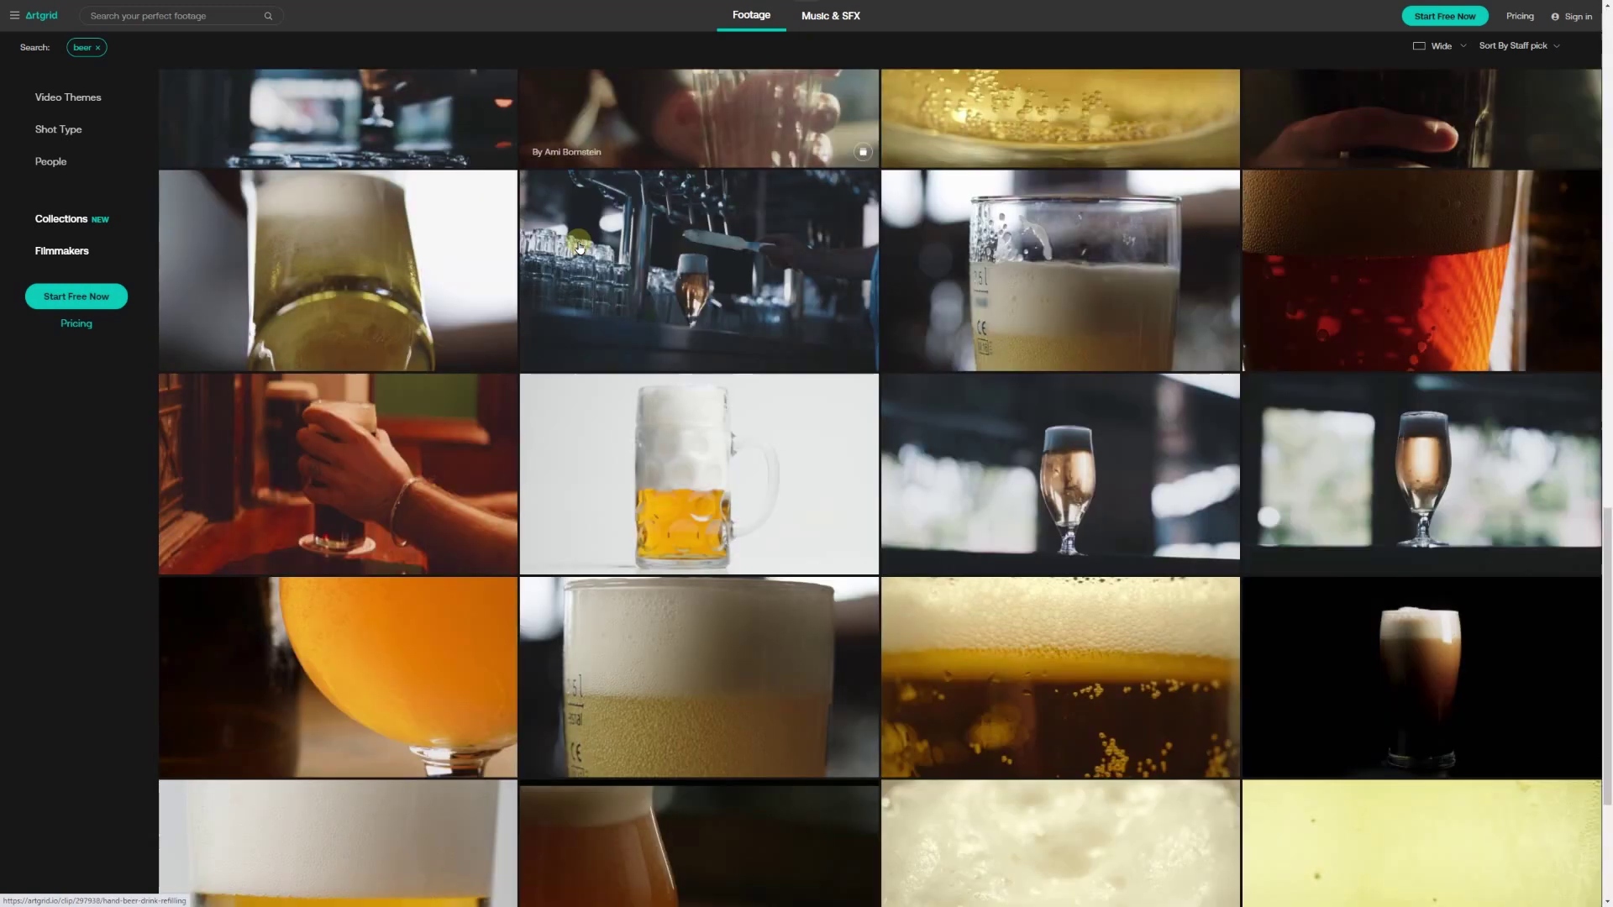
pyautogui.scroll(-3, 579, 247)
pyautogui.scroll(-2, 579, 246)
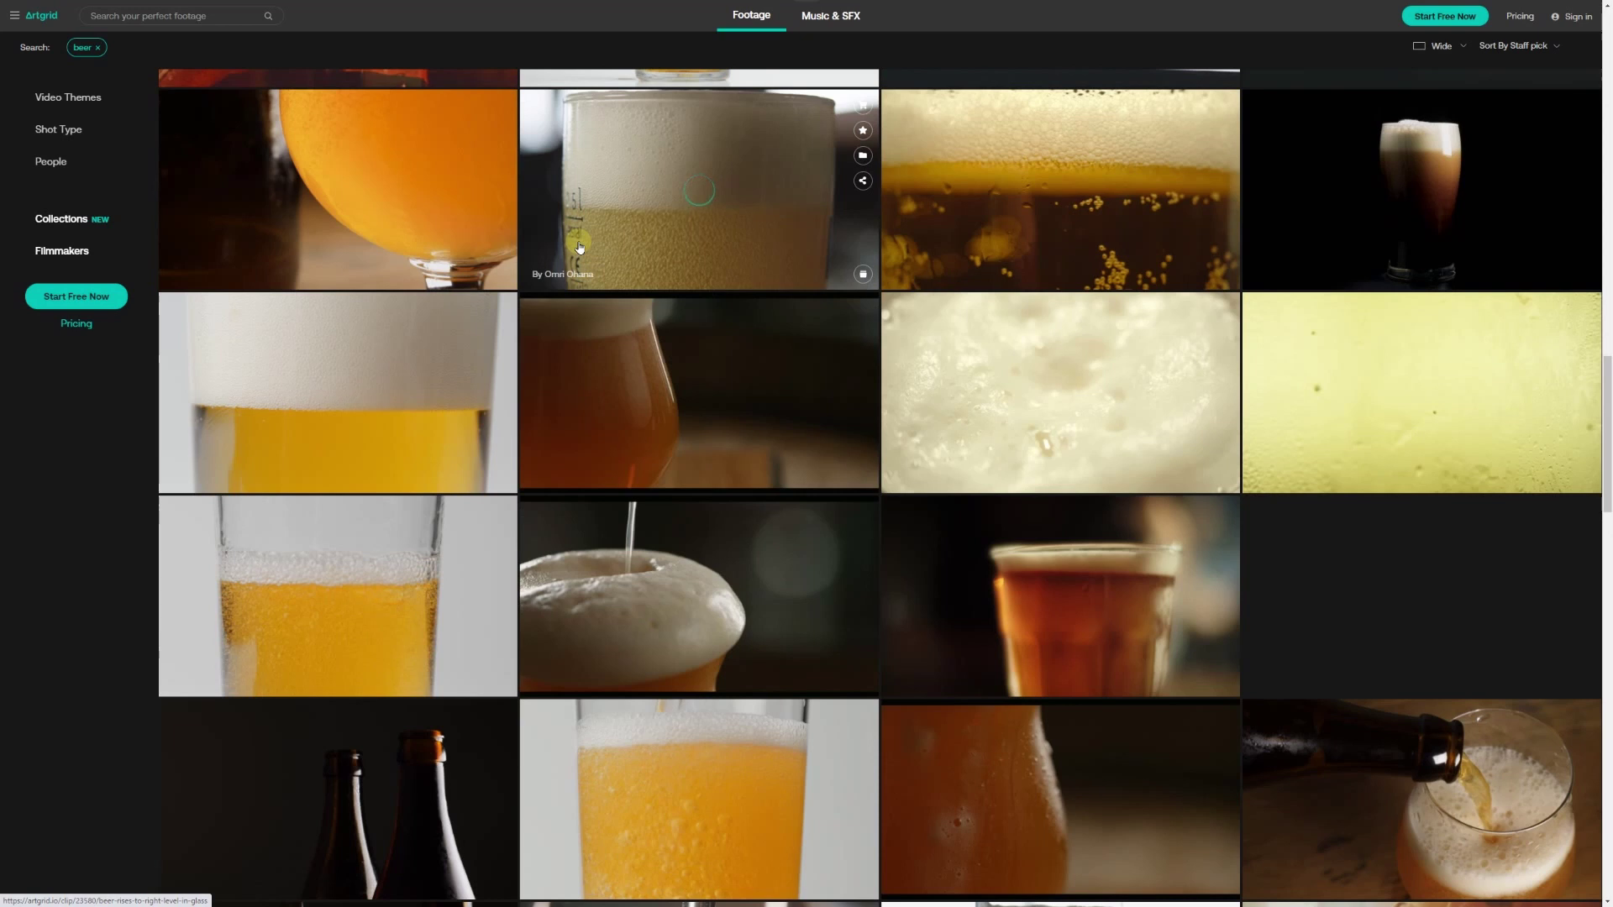
pyautogui.scroll(-8, 579, 247)
pyautogui.scroll(-2, 579, 247)
pyautogui.scroll(2, 579, 247)
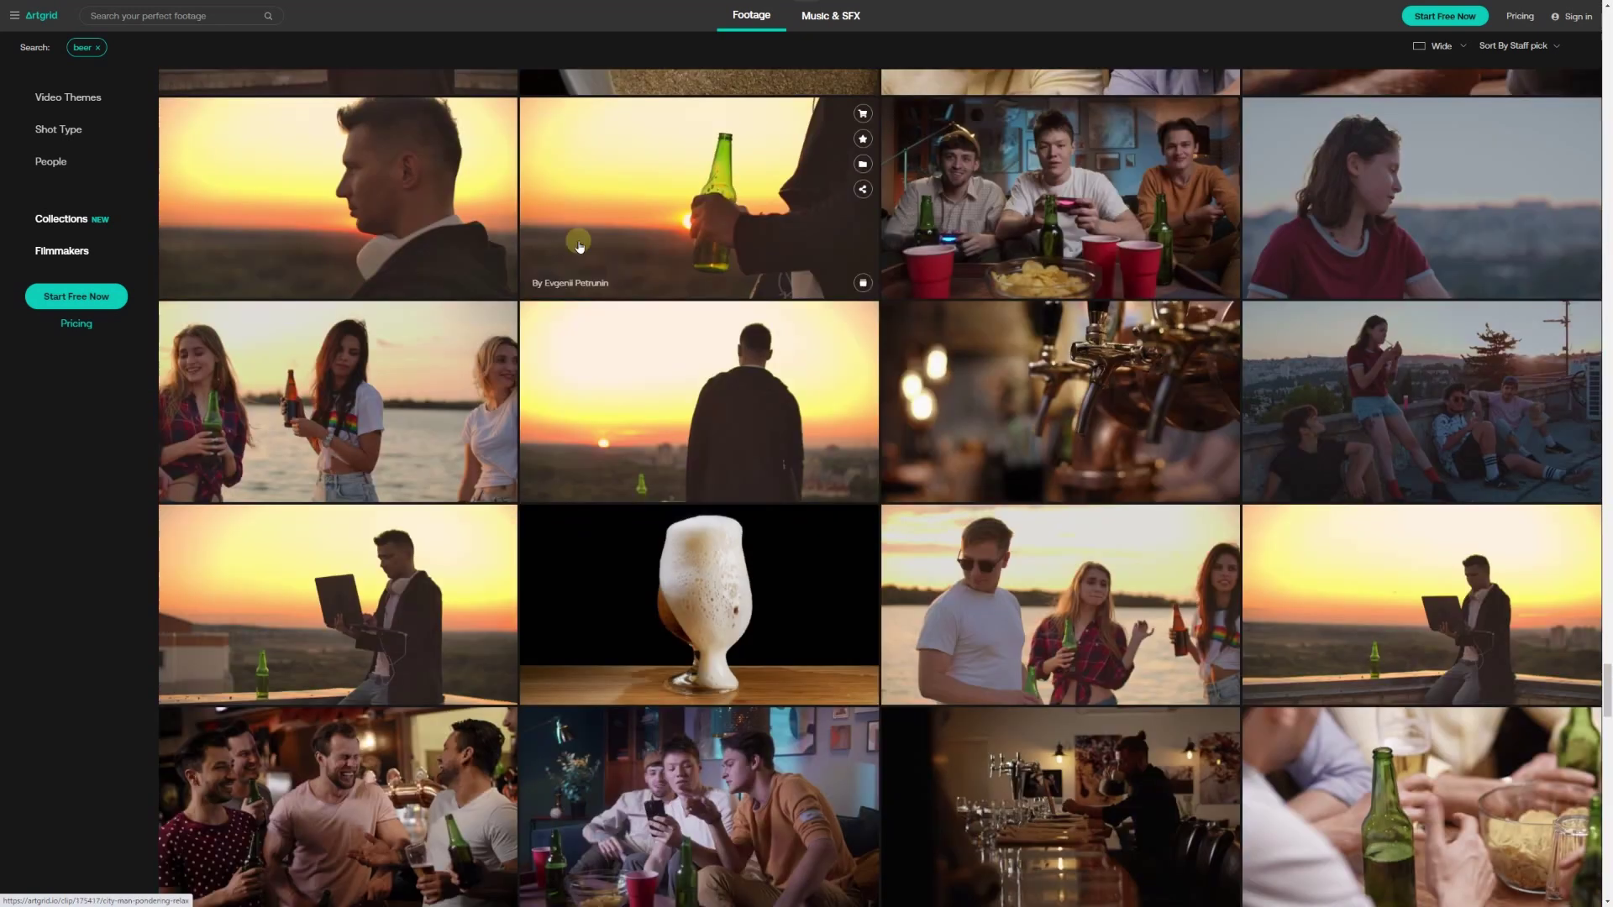
pyautogui.scroll(10, 578, 247)
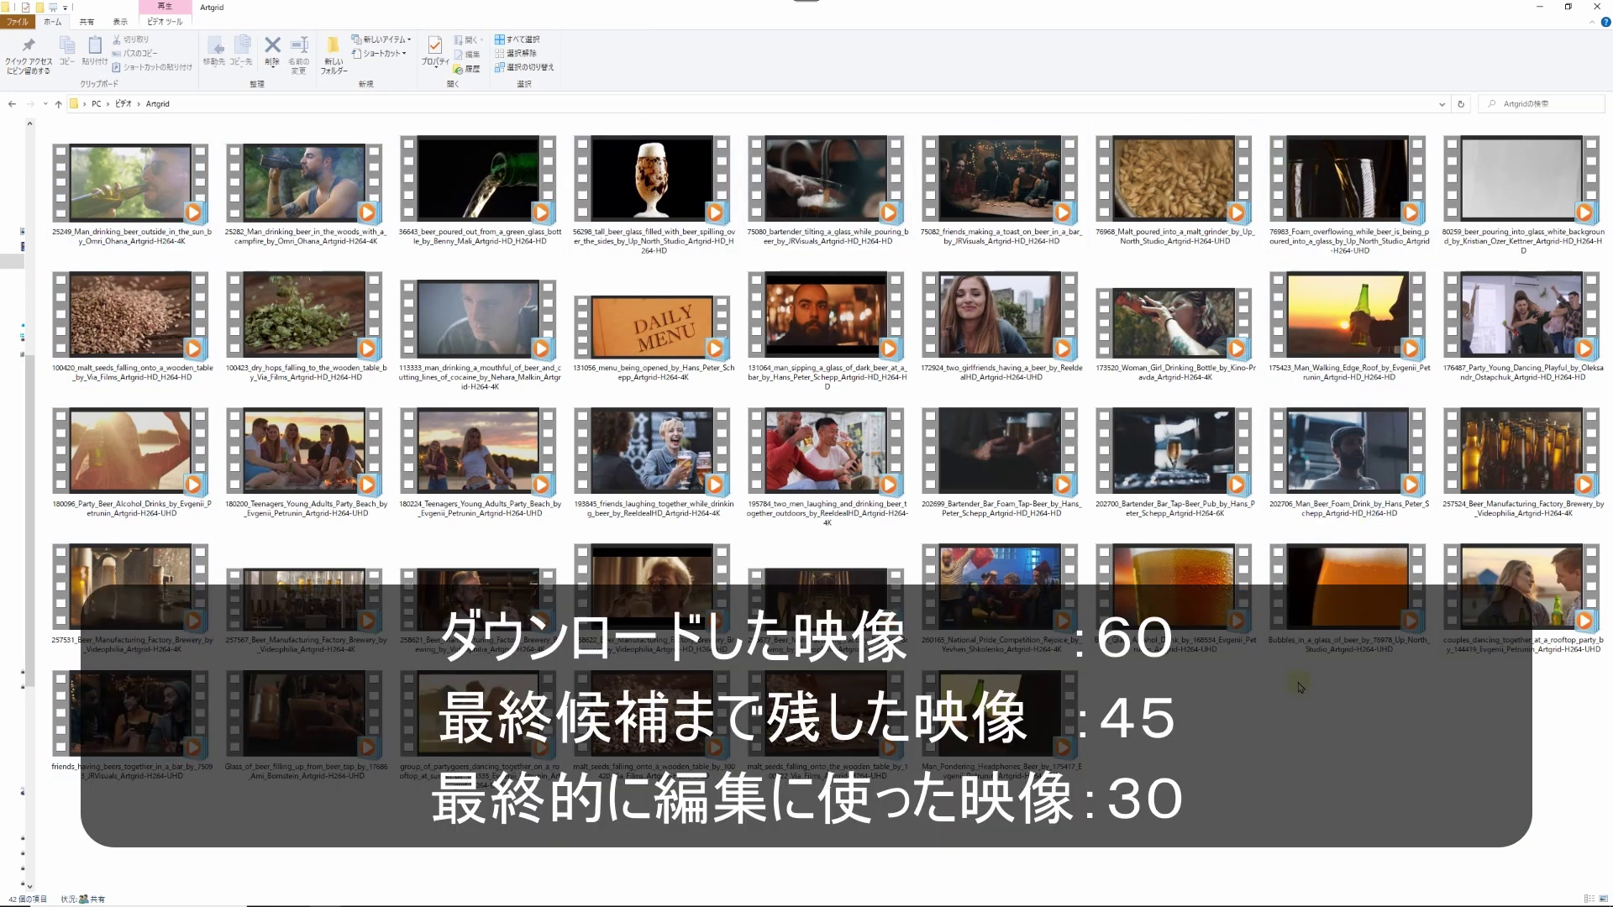
# Step: Close the File Explorer window showing the downloaded Artgrid clips
pyautogui.click(1603, 7)
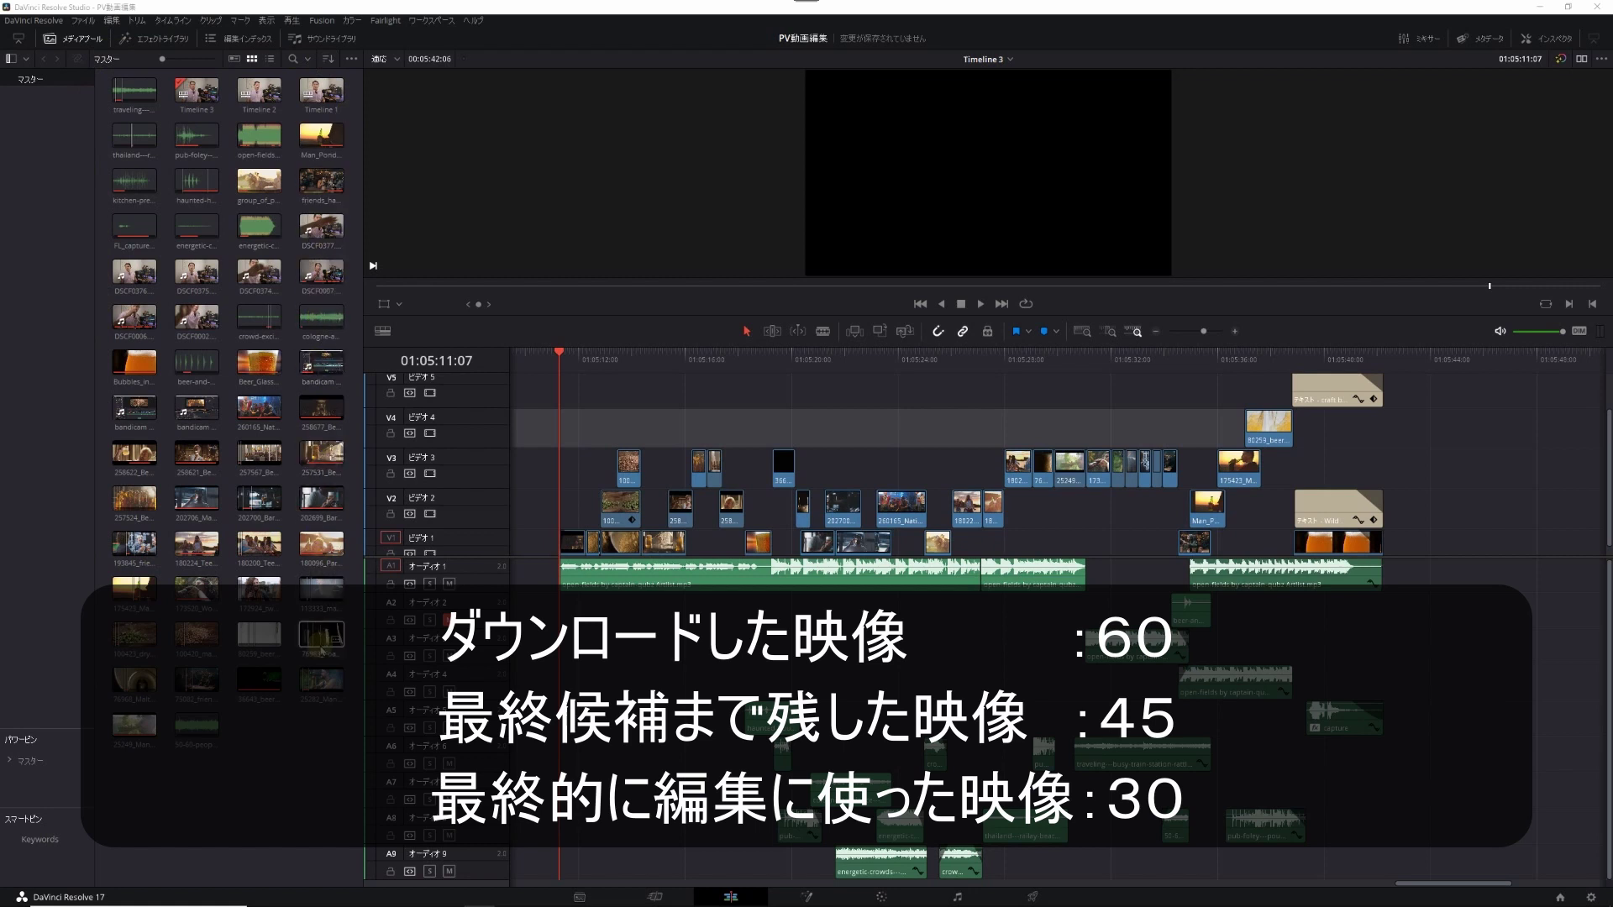
# Step: Scroll the media pool back to the top and select one of the beer clips
pyautogui.moveTo(201, 317); pyautogui.dragTo(252, 141)
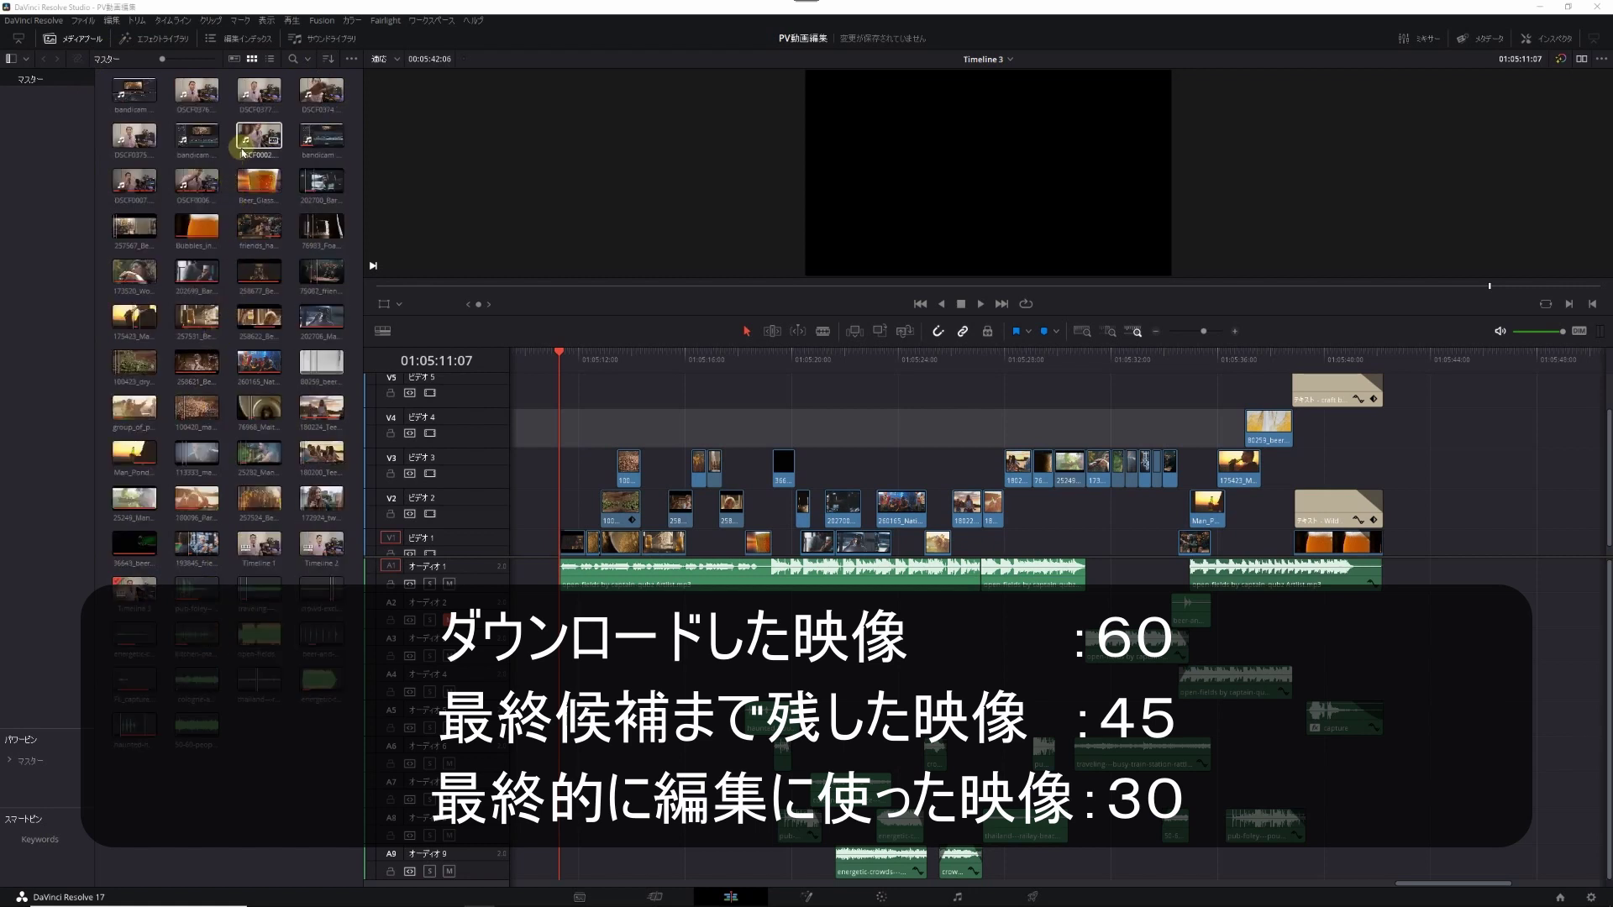
pyautogui.click(115, 224)
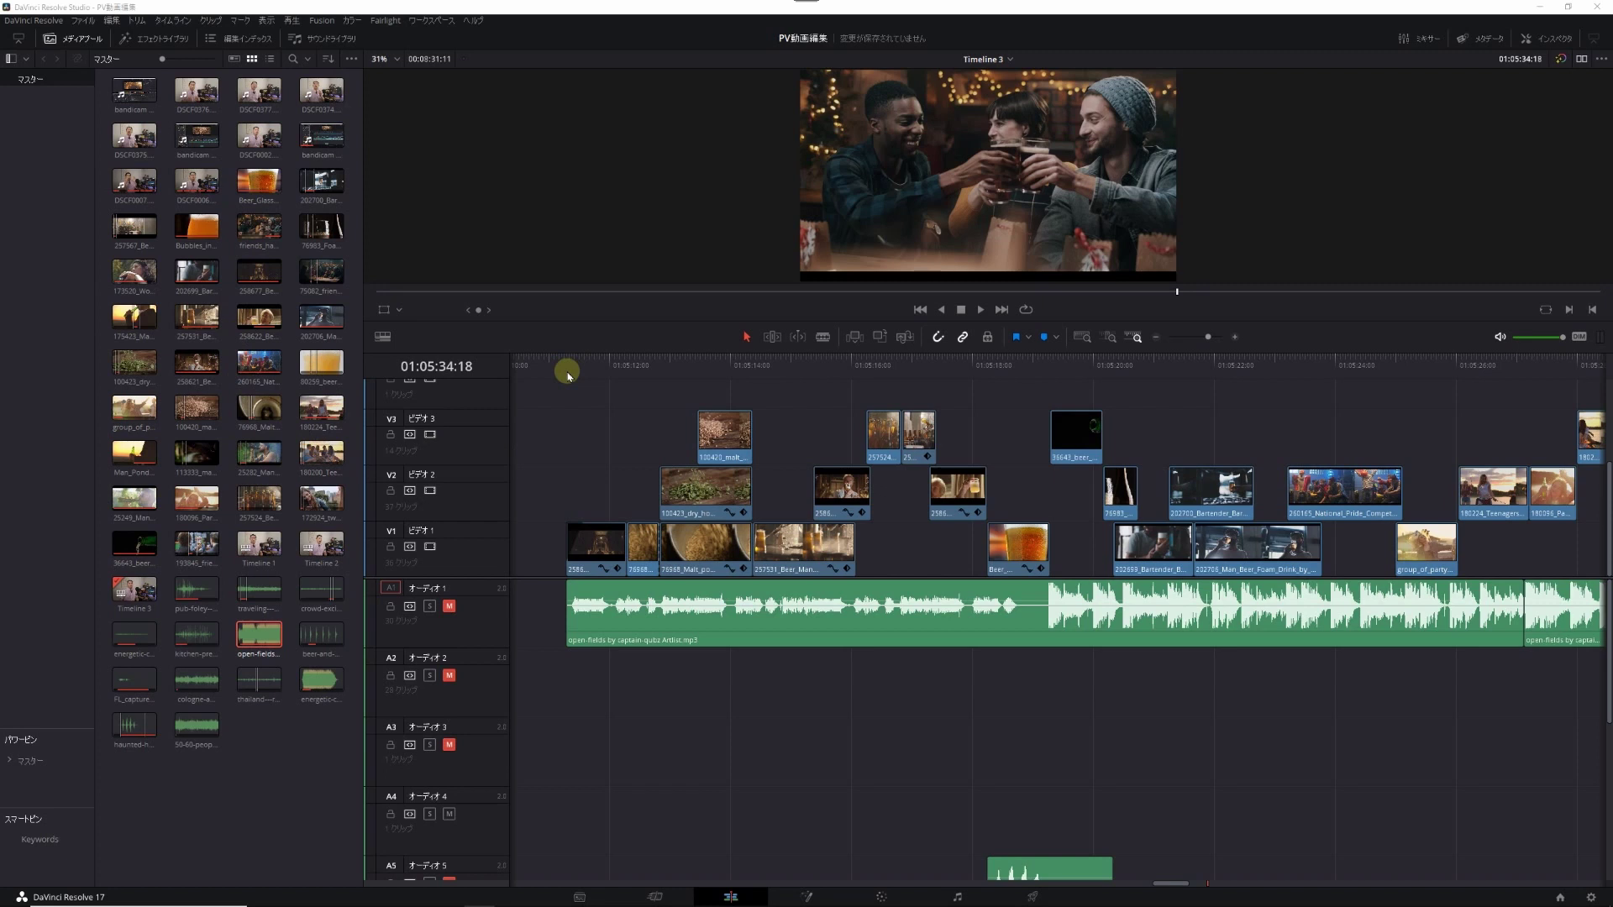
pyautogui.click(568, 376)
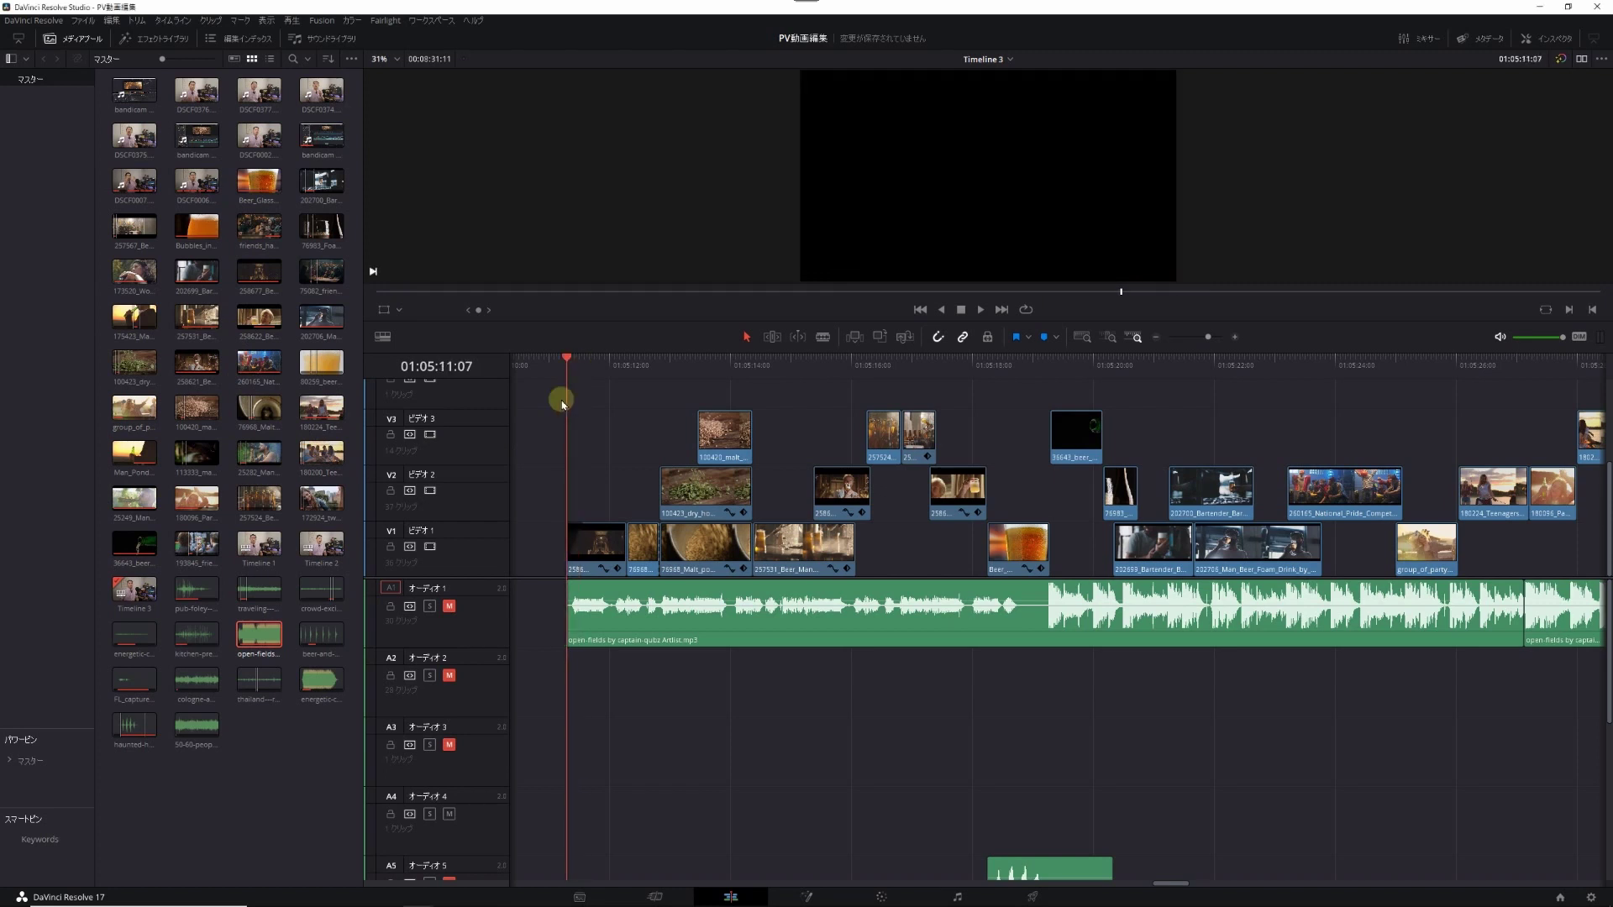
pyautogui.press('space')
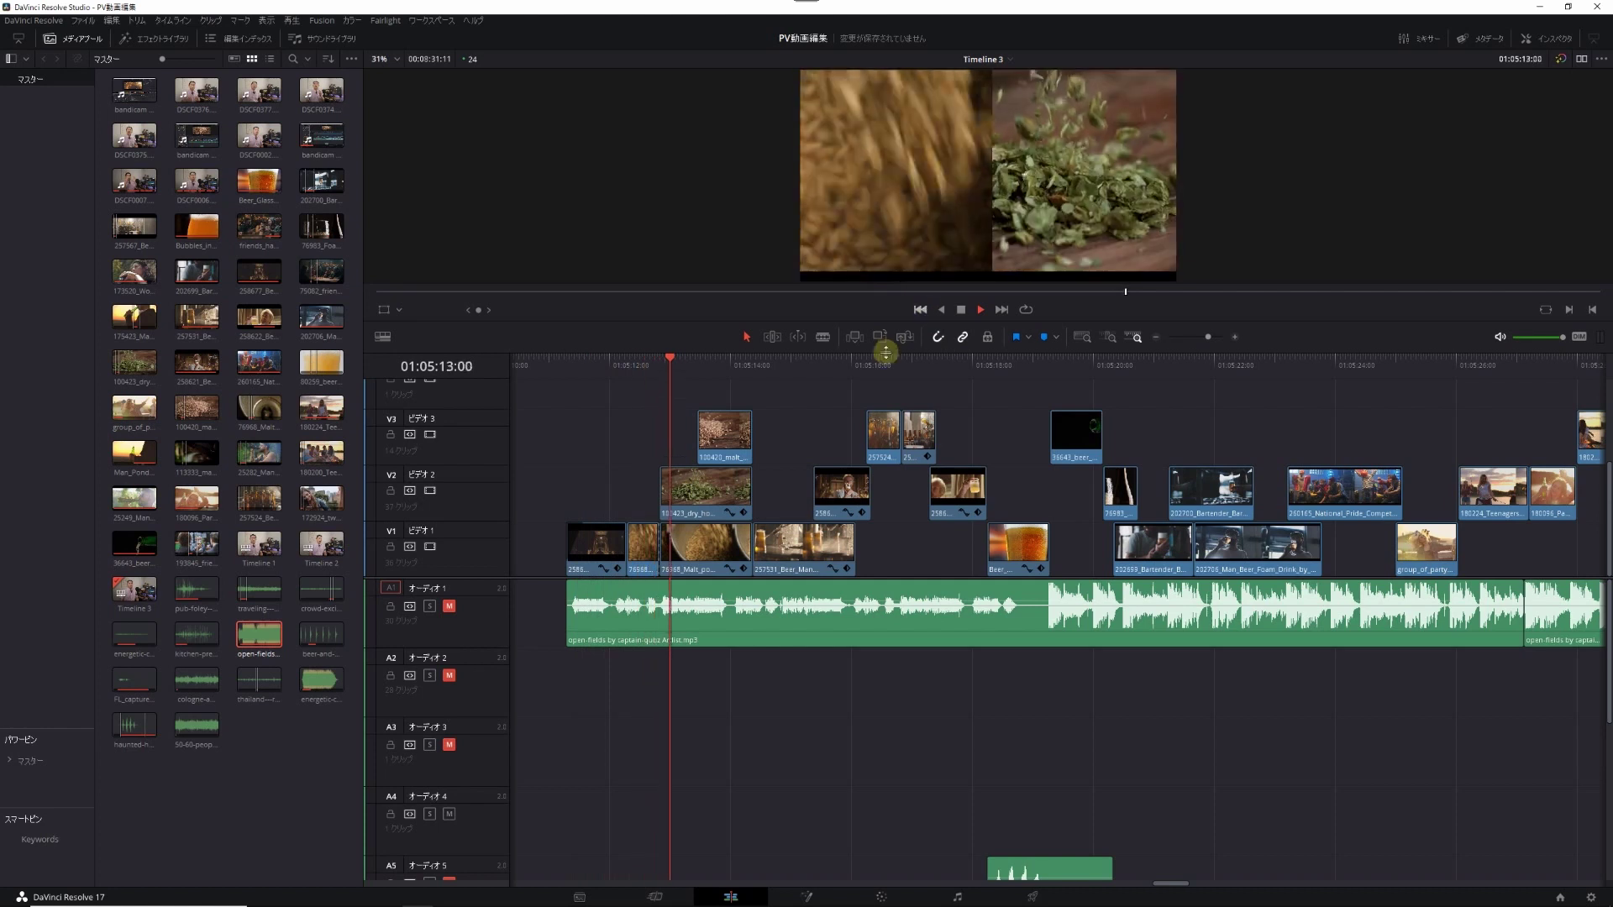
pyautogui.press('space')
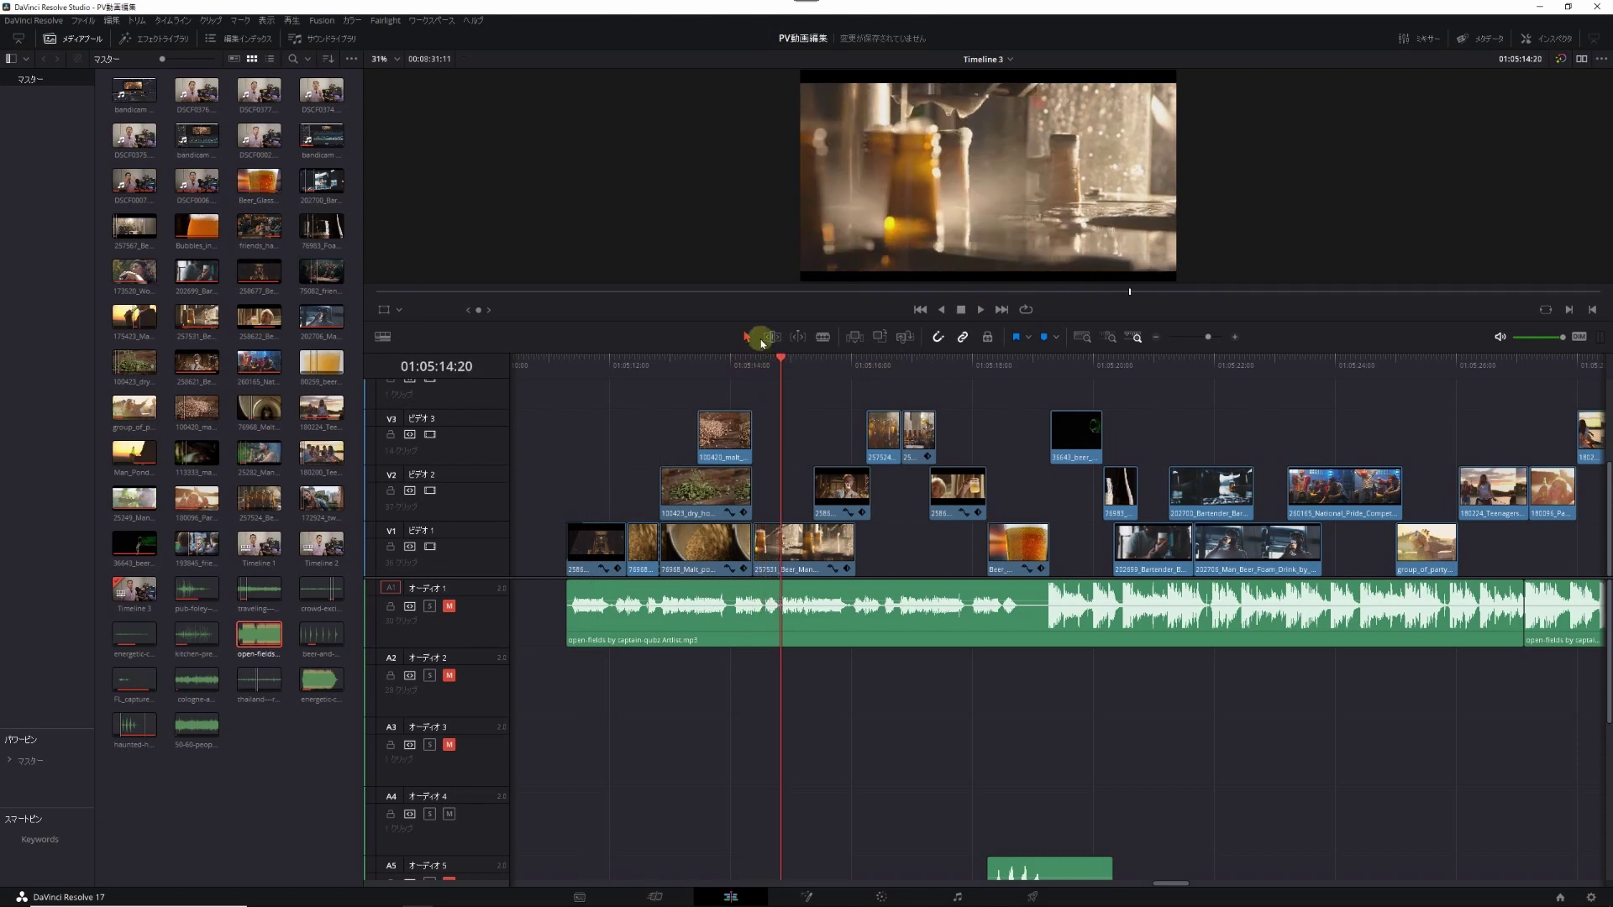
pyautogui.press('Left')
pyautogui.press('Left')
pyautogui.press('Left')
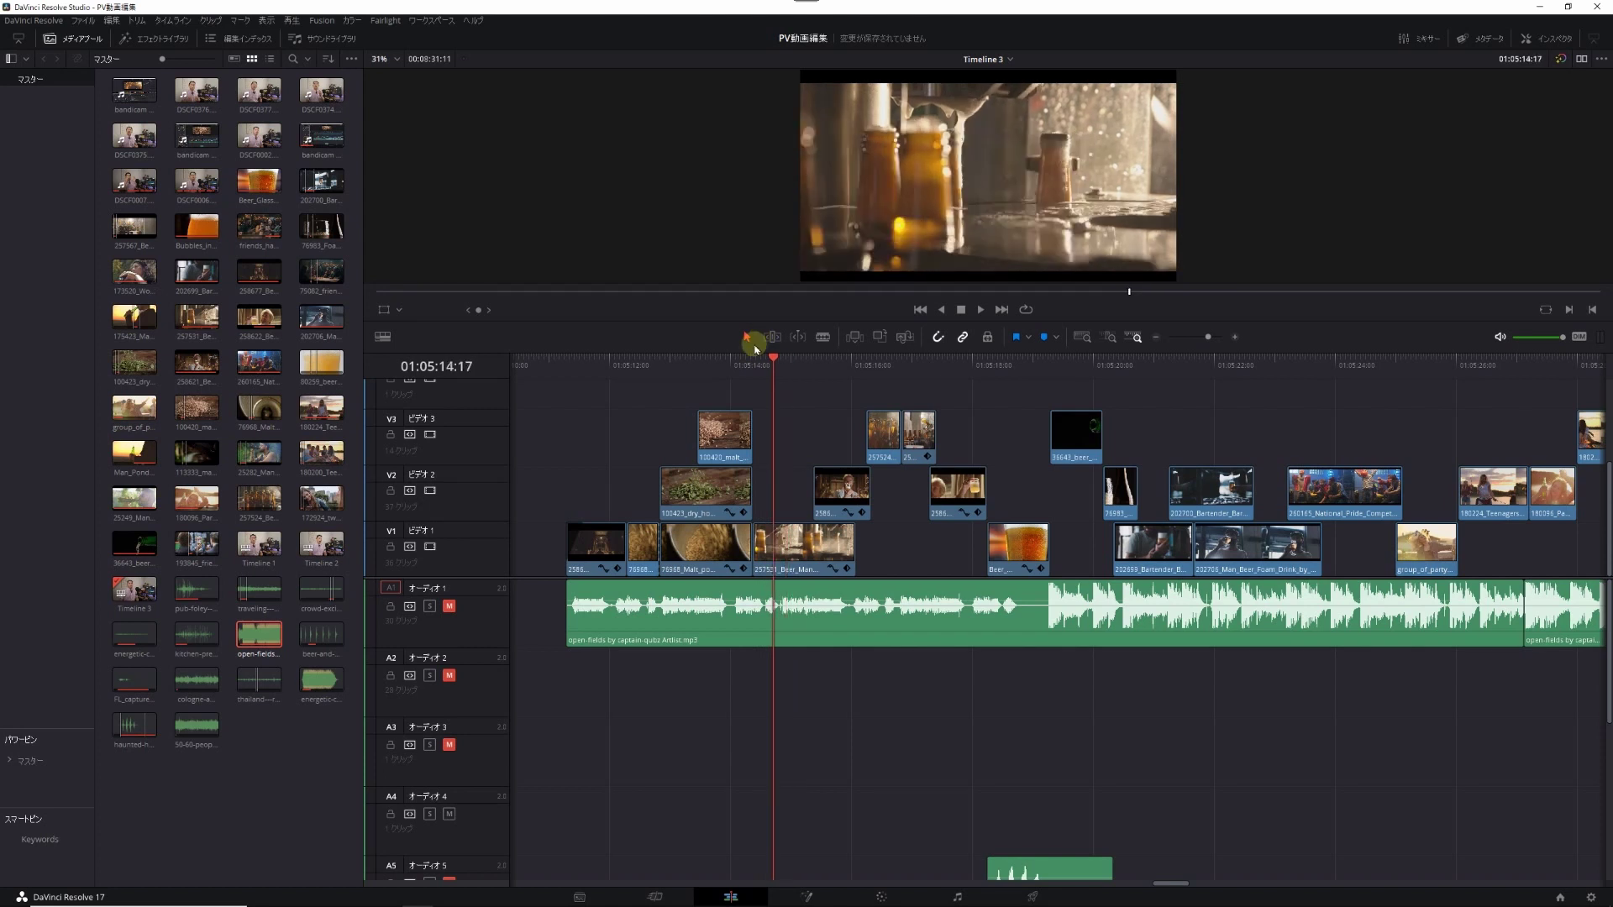
pyautogui.press('Right')
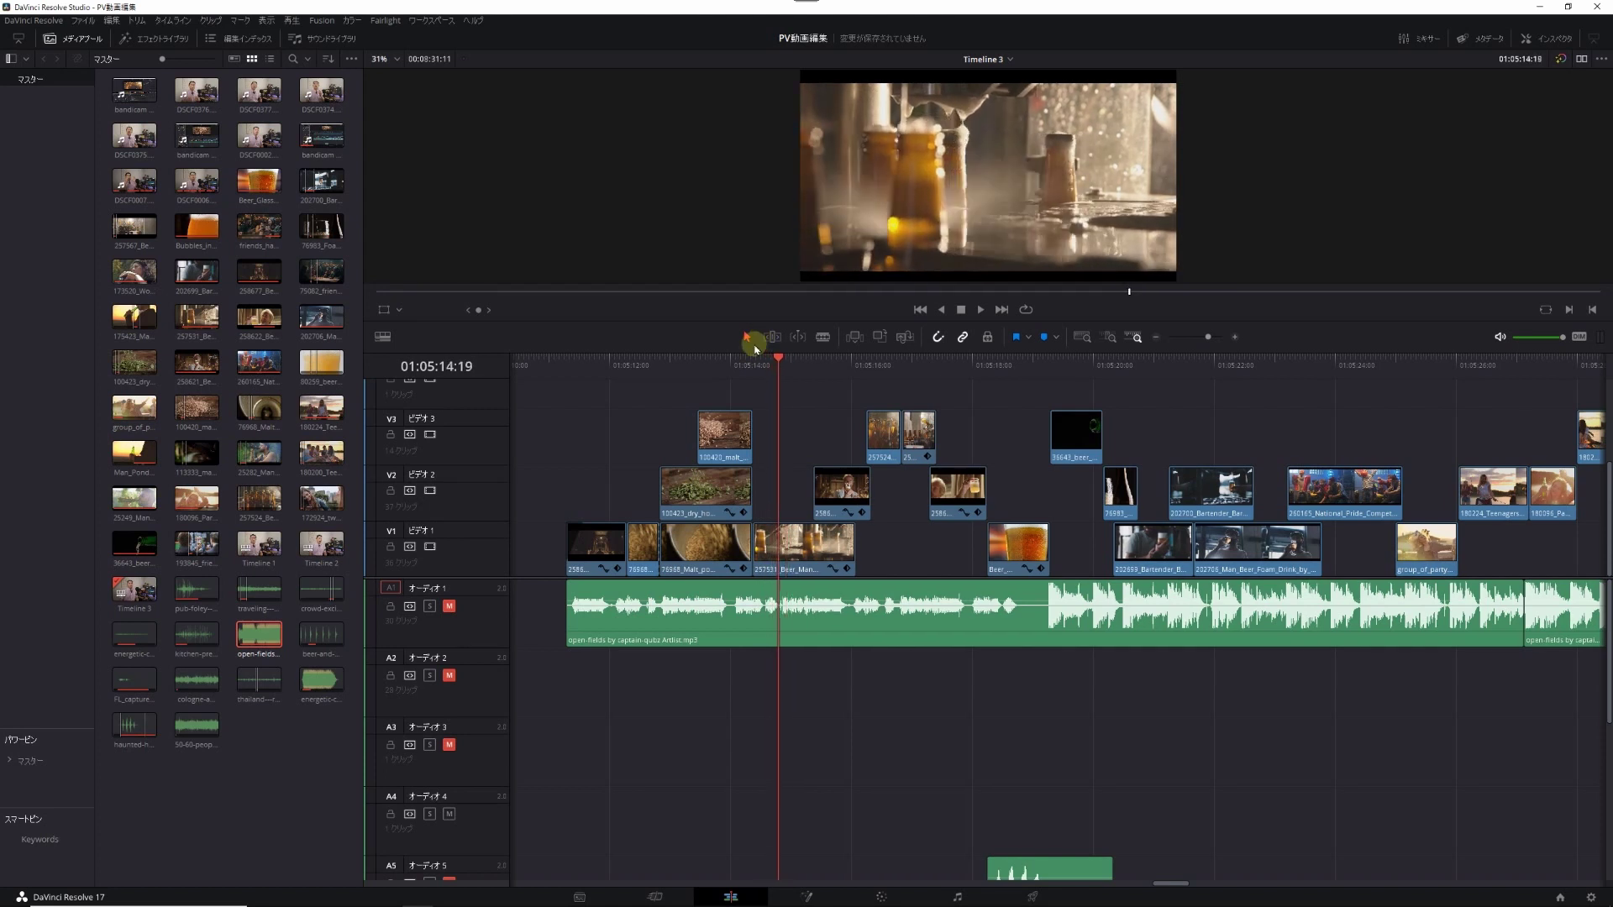
pyautogui.press('Right')
pyautogui.press('Right')
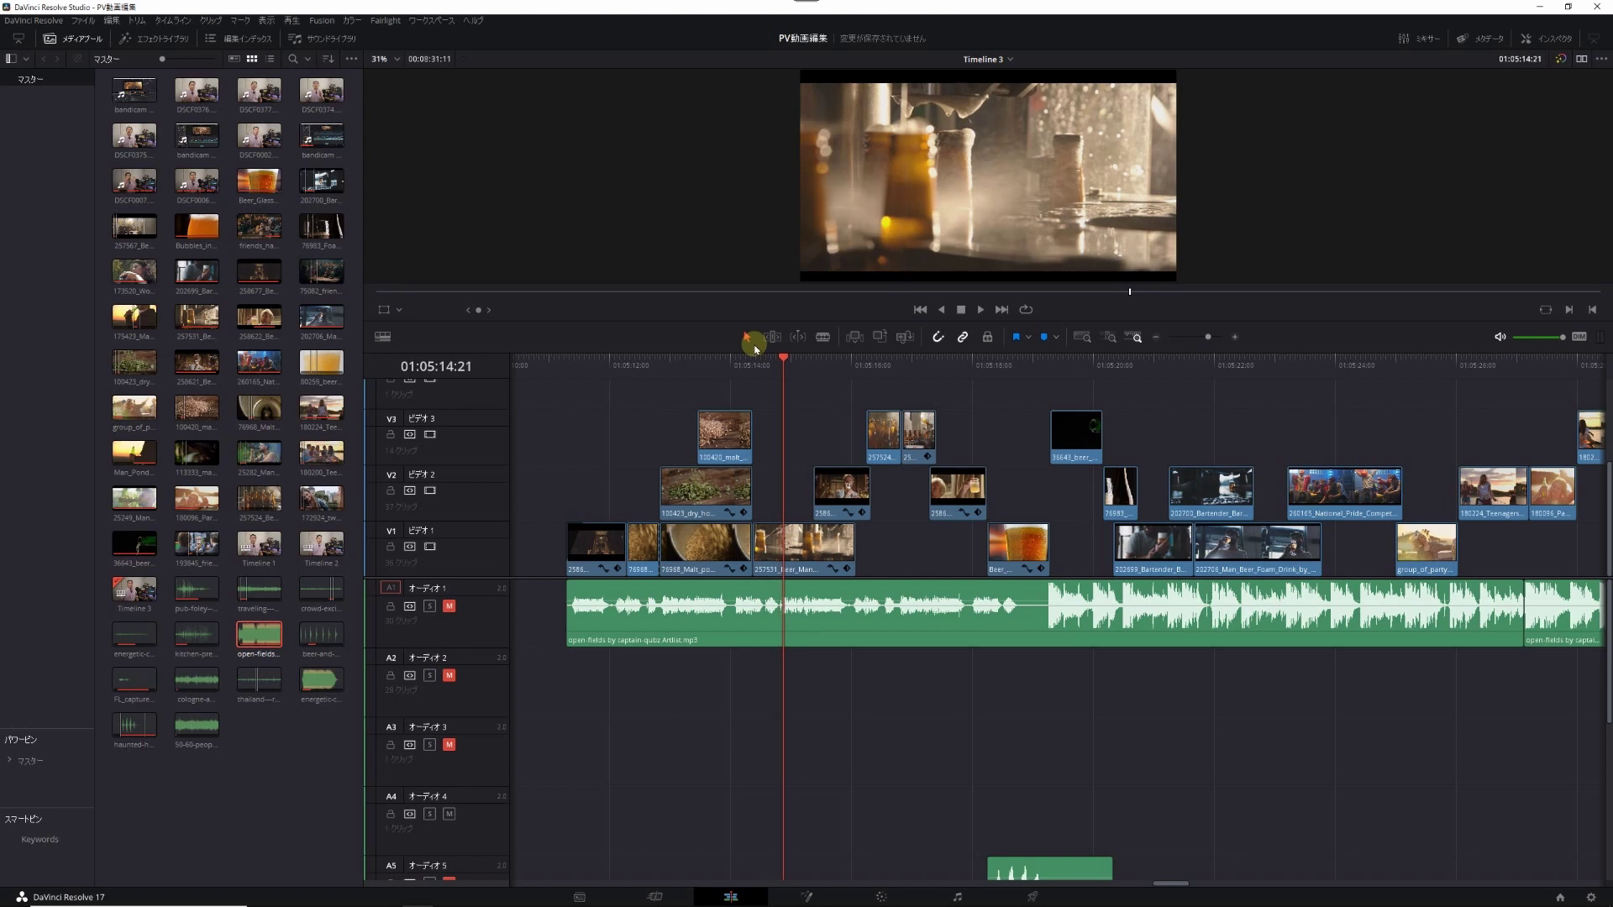
pyautogui.press('Right')
pyautogui.press('Right')
pyautogui.press('Right')
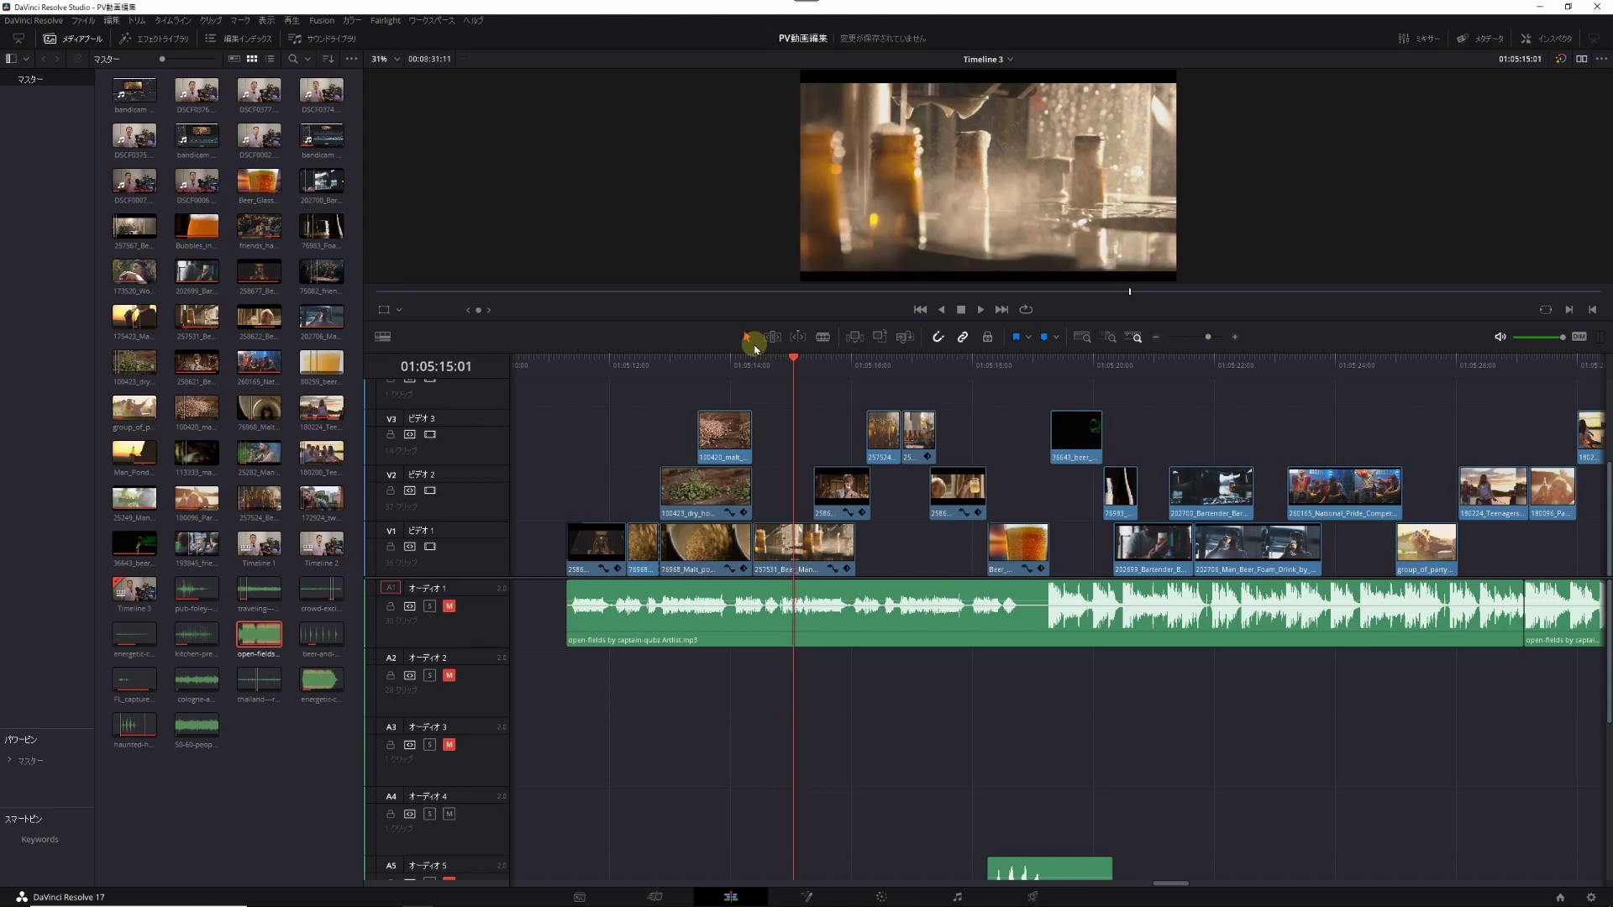
pyautogui.press('Left')
pyautogui.press('Left')
pyautogui.press('Left')
pyautogui.press('space')
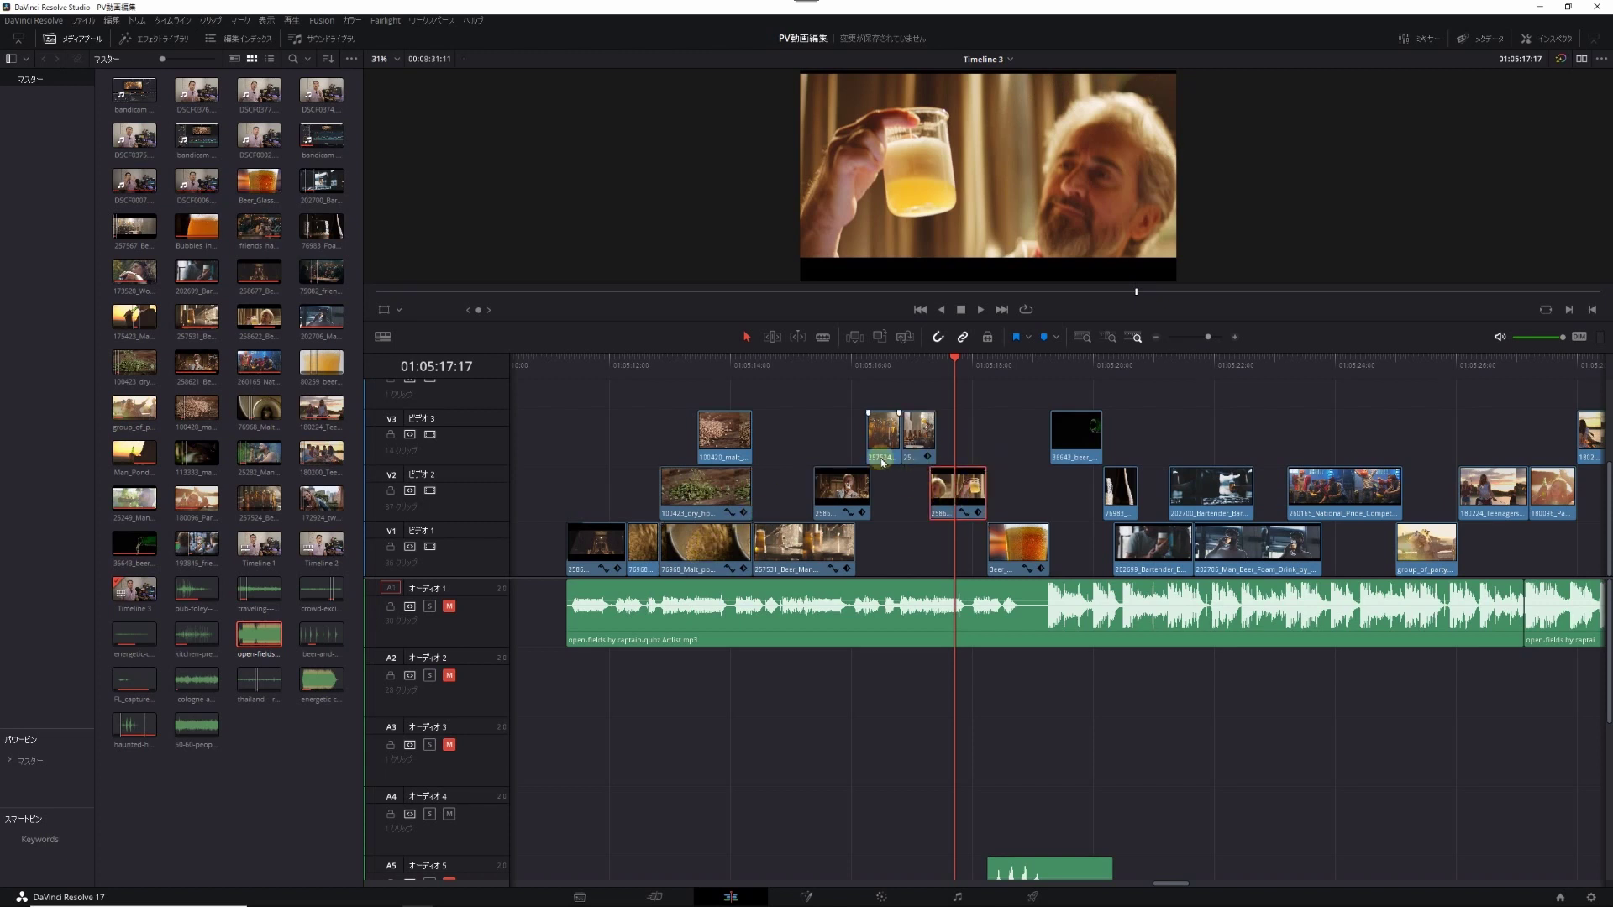
pyautogui.click(880, 367)
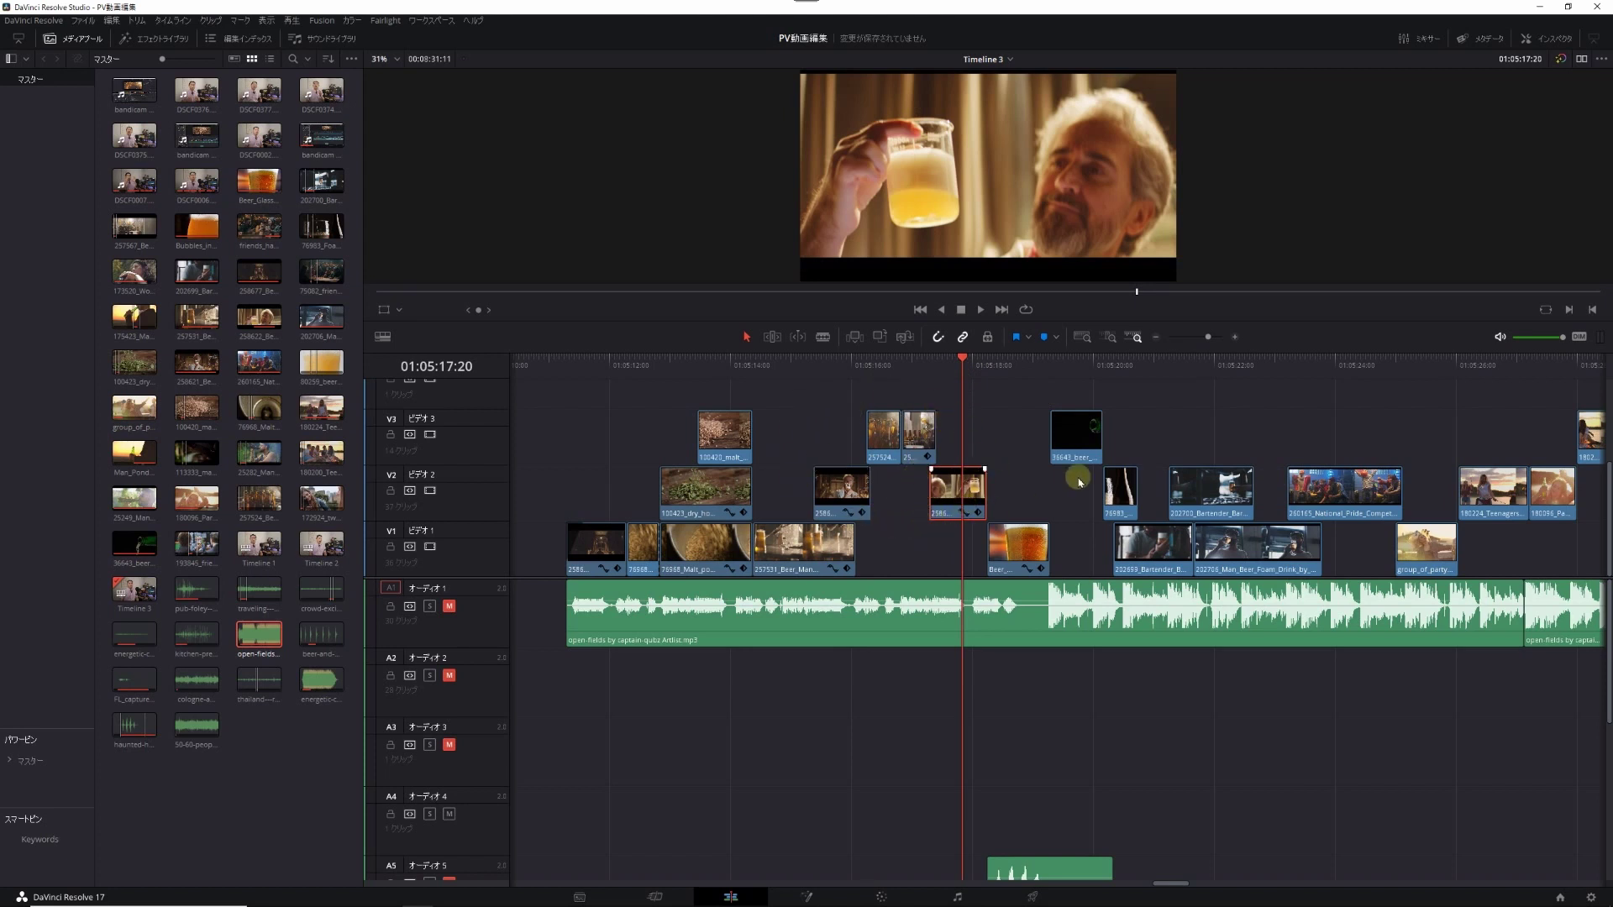
pyautogui.click(1214, 363)
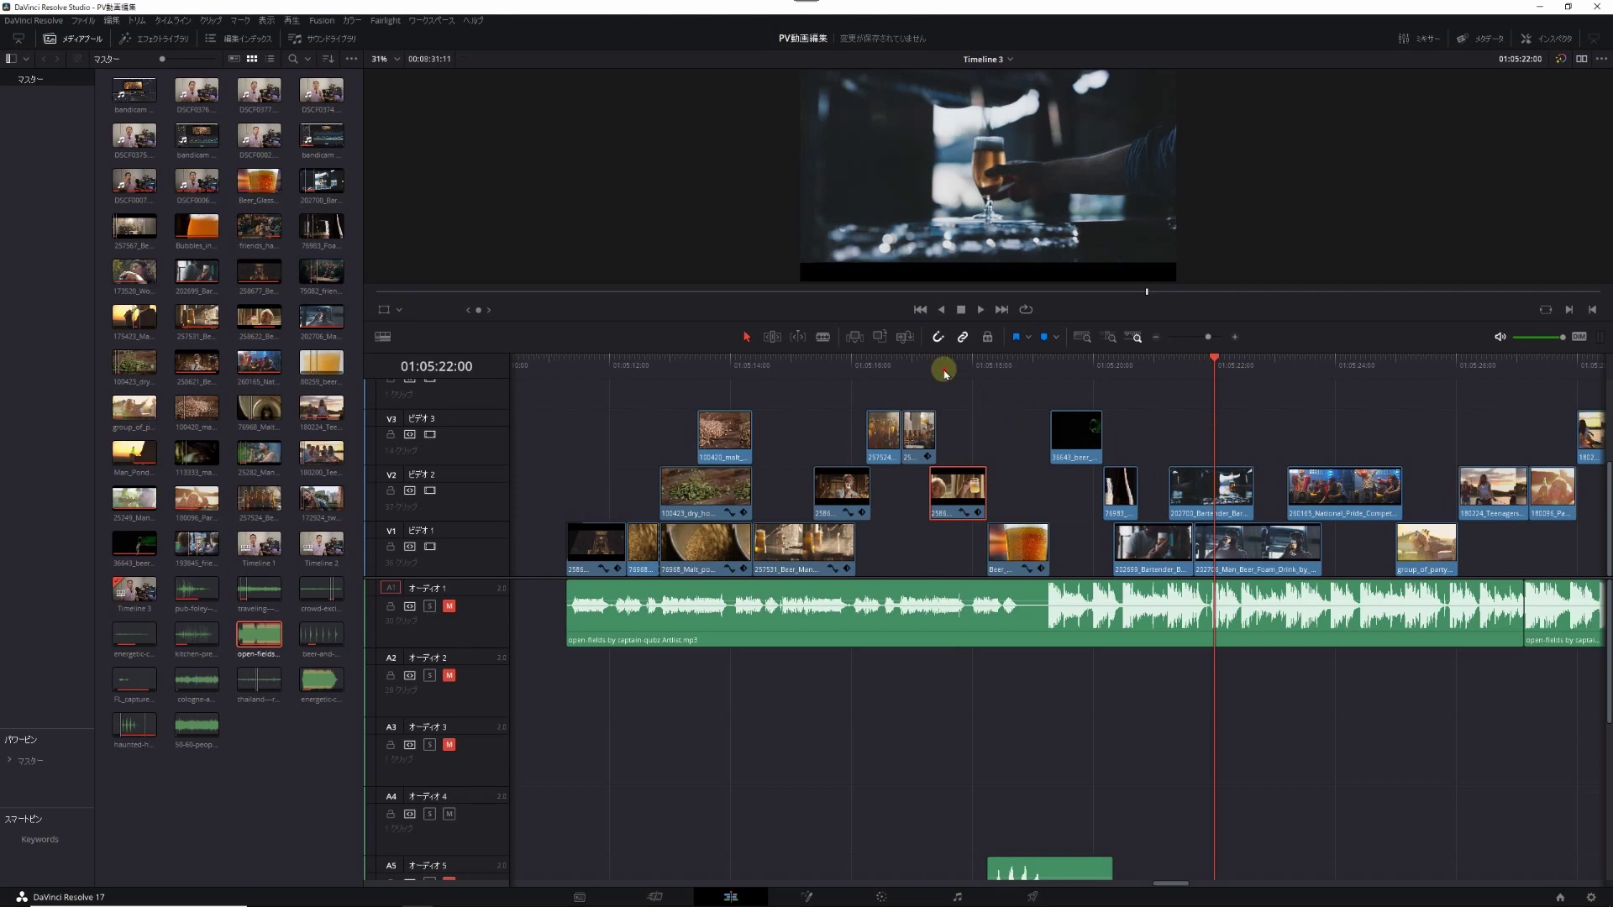
pyautogui.click(937, 368)
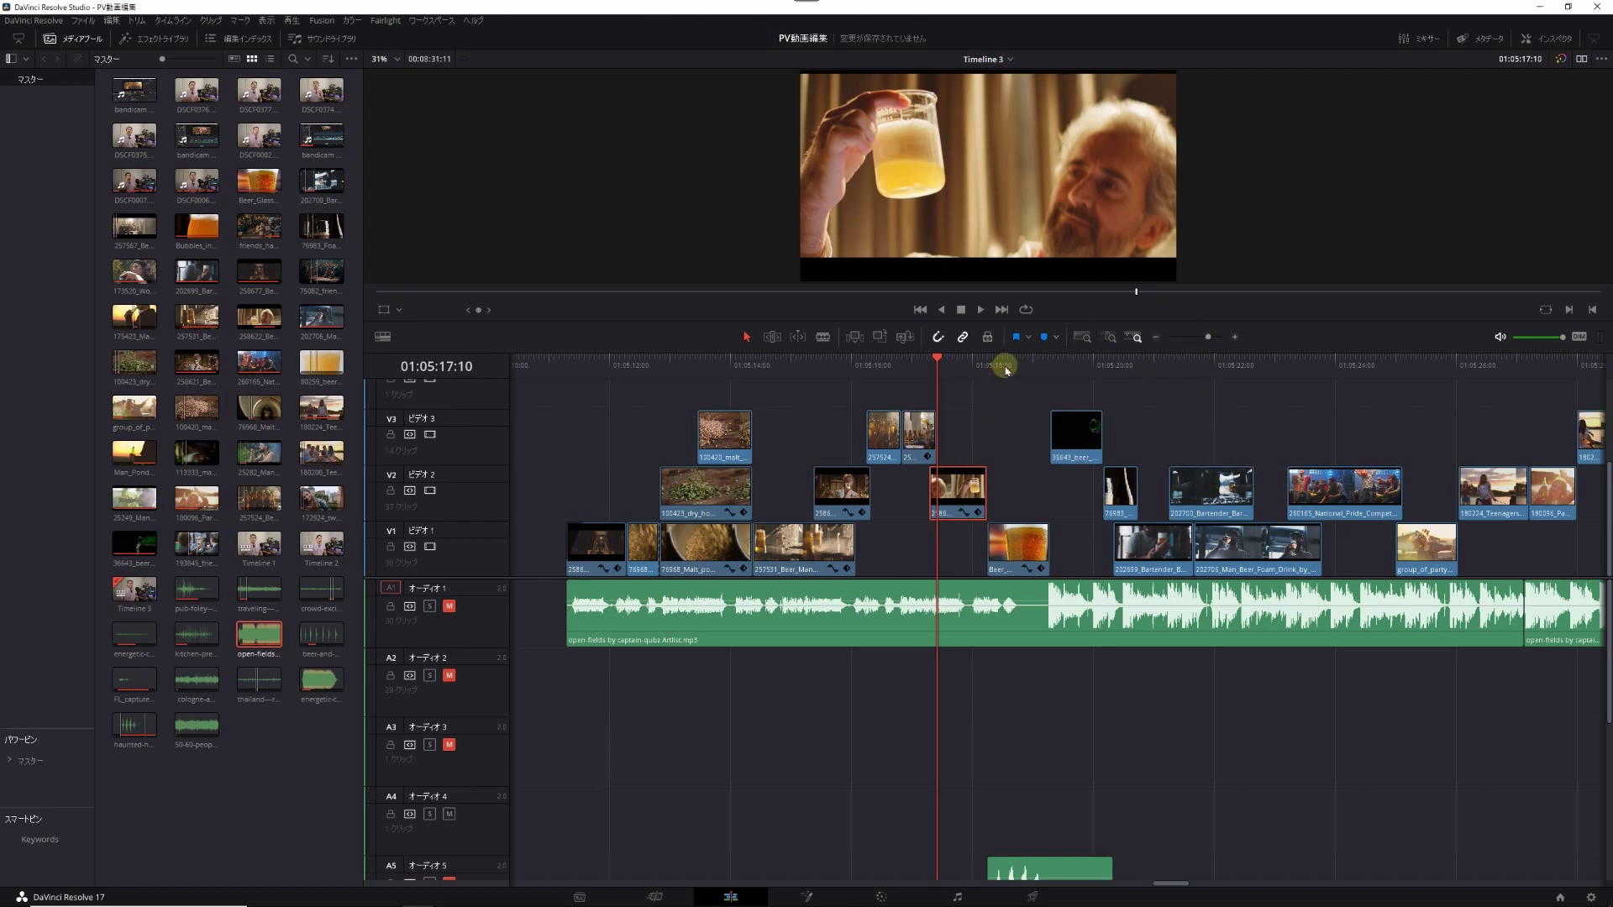
pyautogui.click(1007, 368)
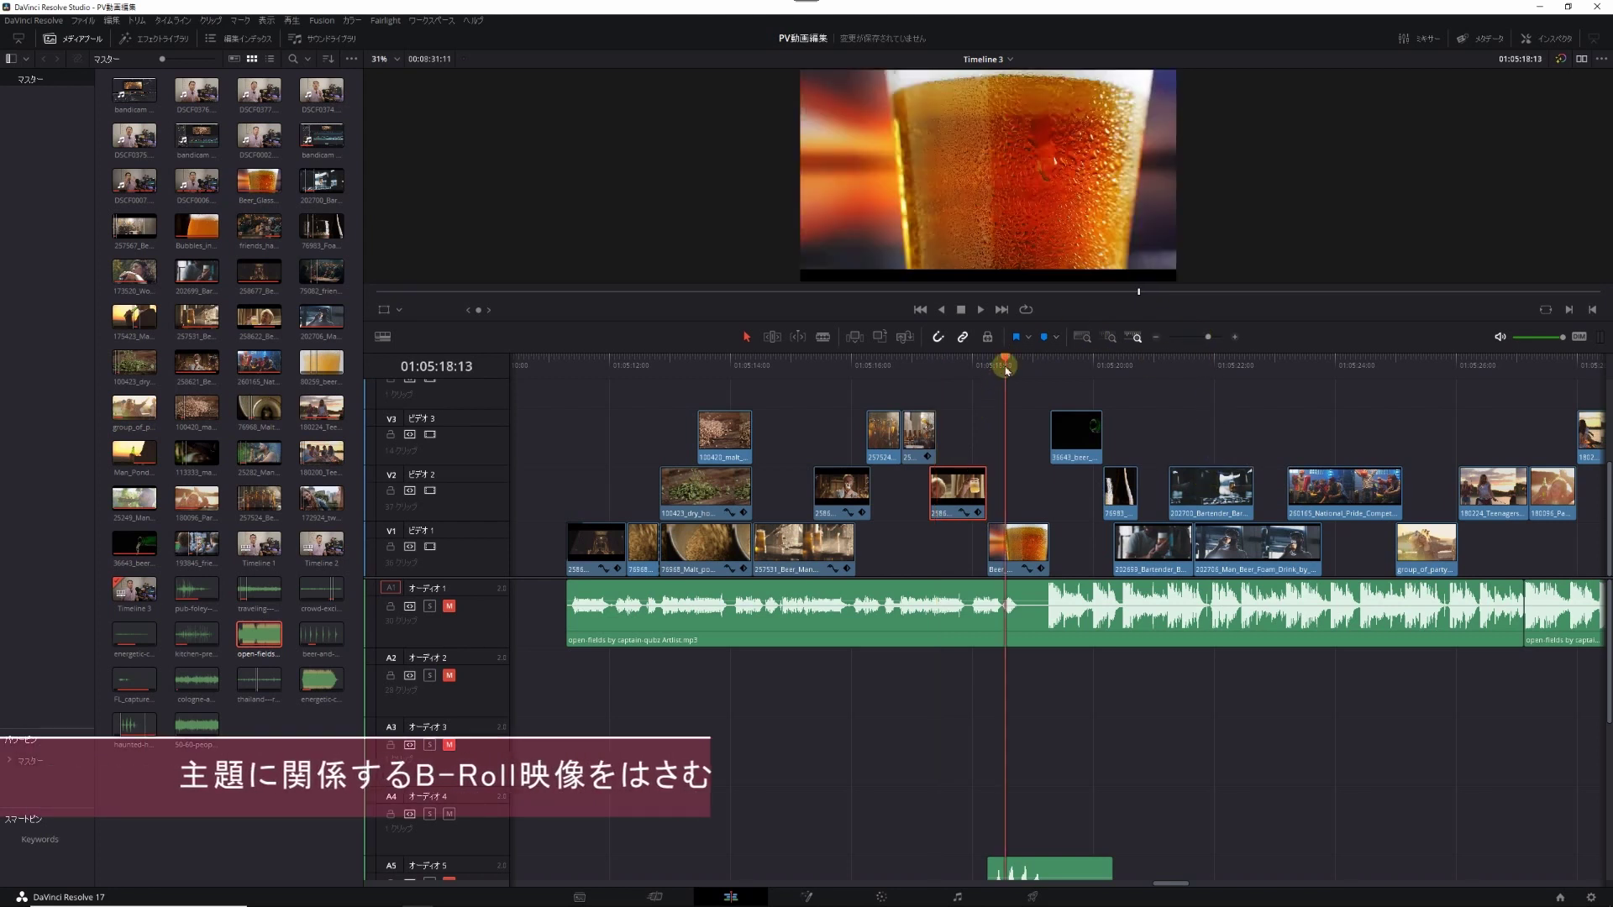
pyautogui.moveTo(1006, 369); pyautogui.dragTo(1011, 371)
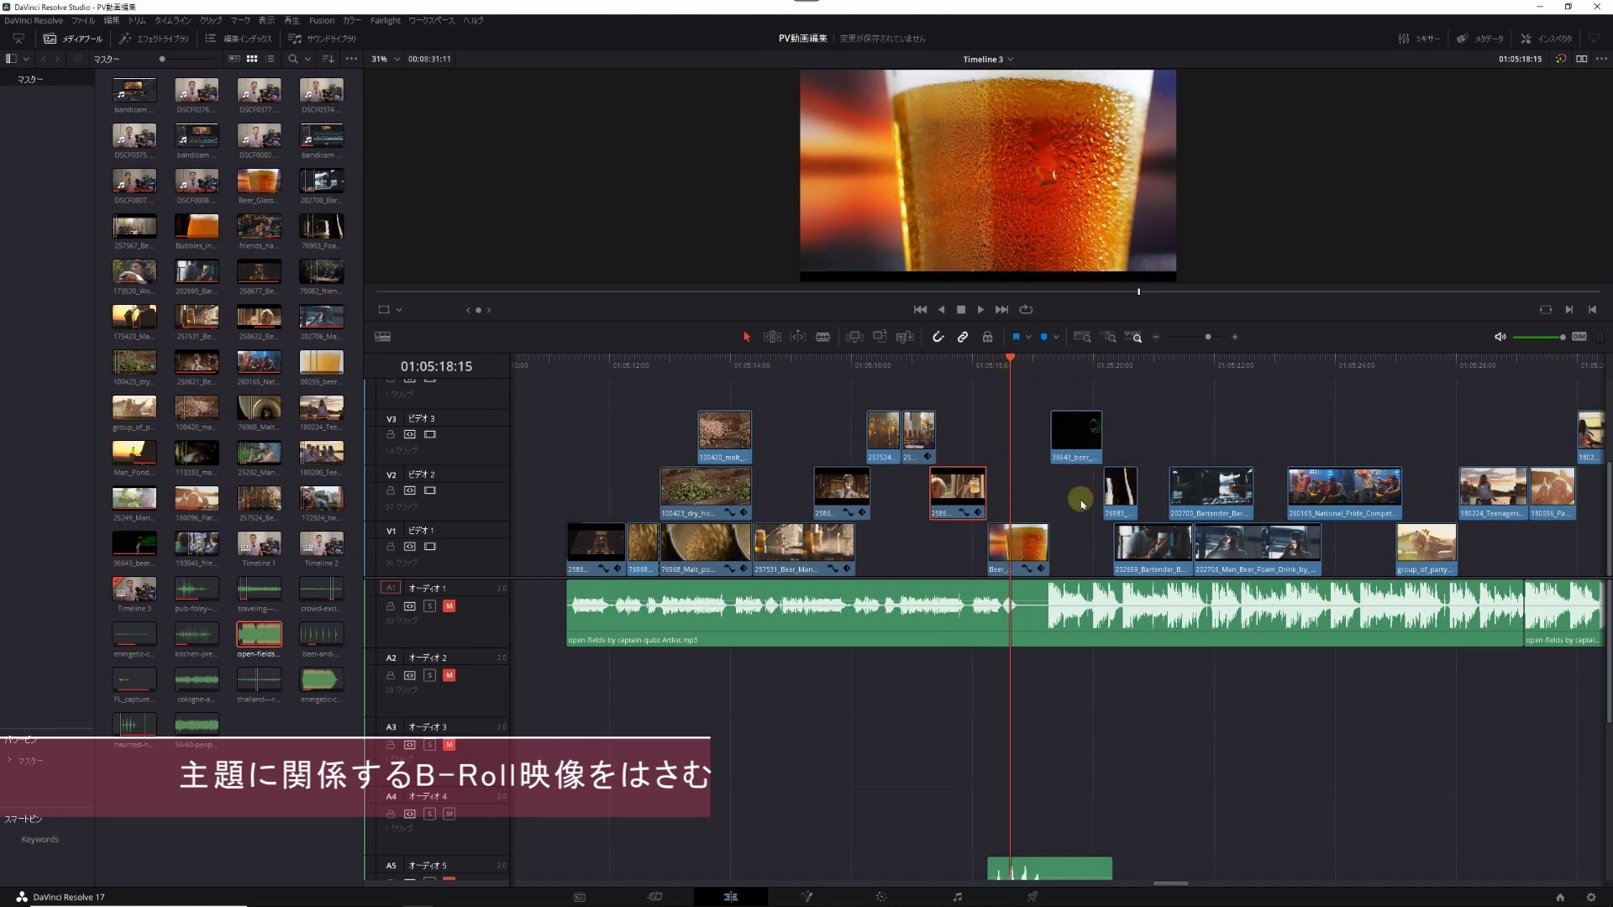
pyautogui.click(966, 377)
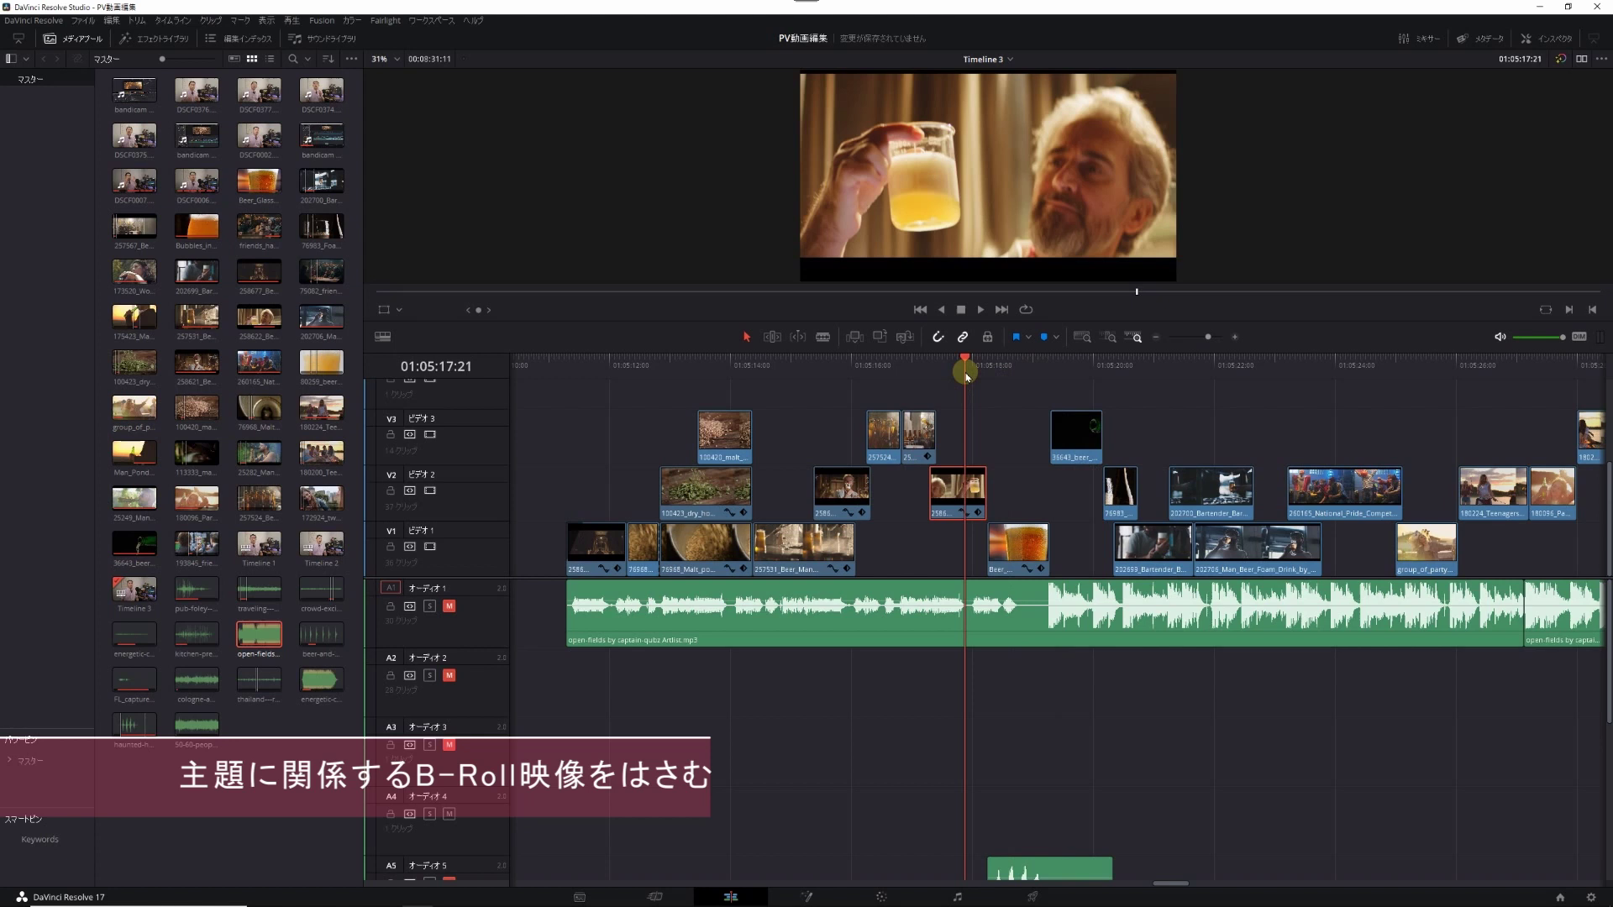
pyautogui.click(1023, 370)
pyautogui.click(1090, 377)
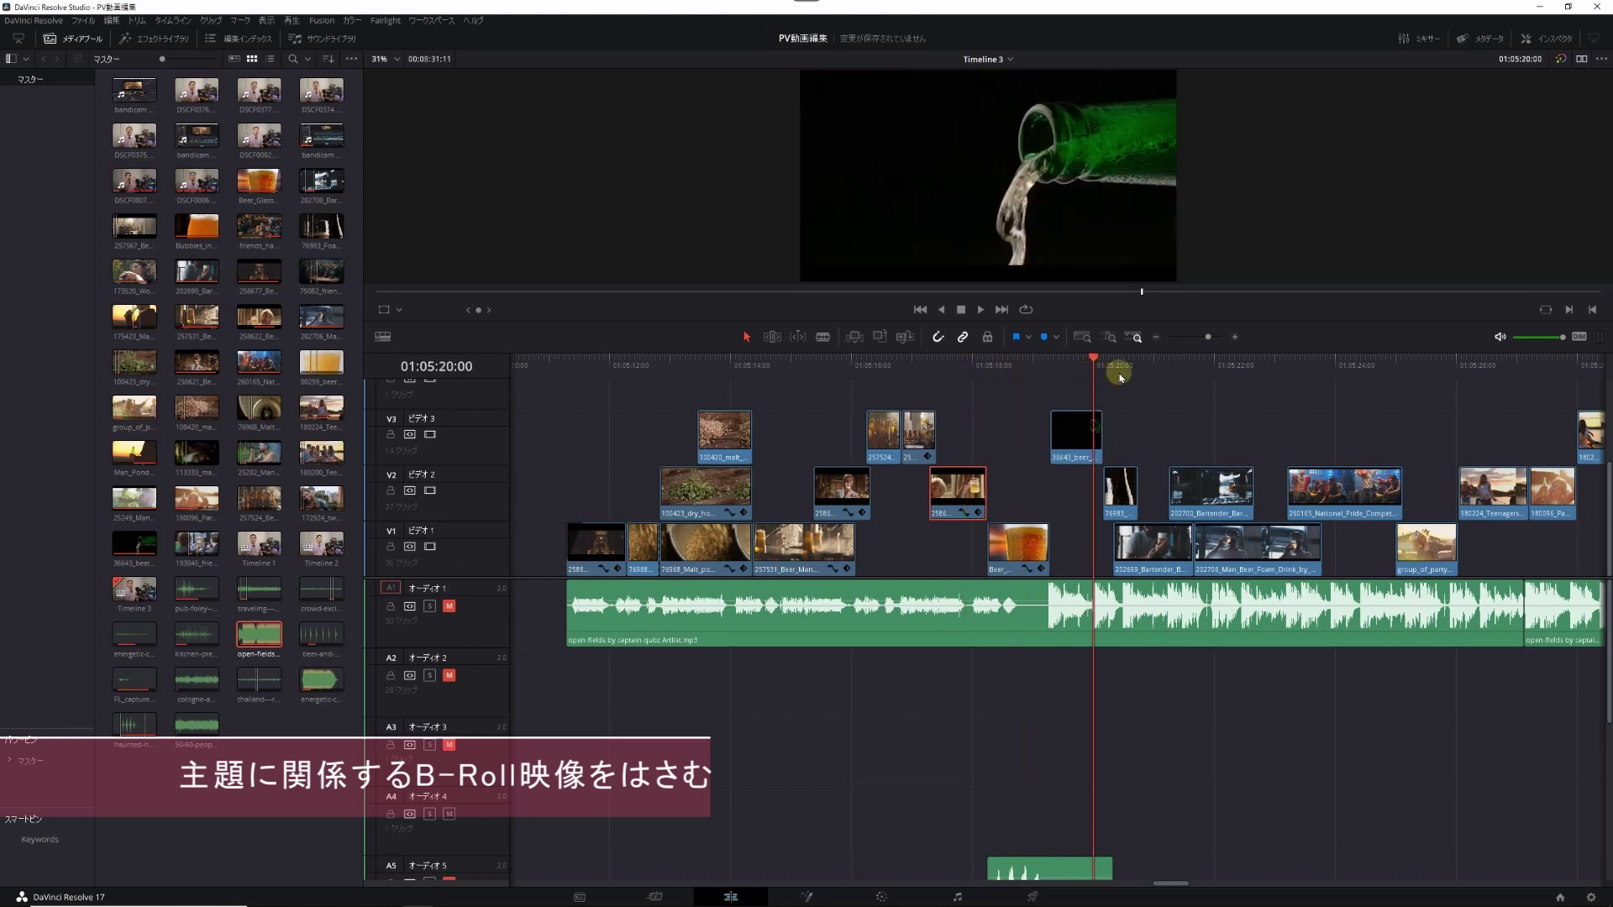
pyautogui.click(1119, 376)
pyautogui.click(1138, 373)
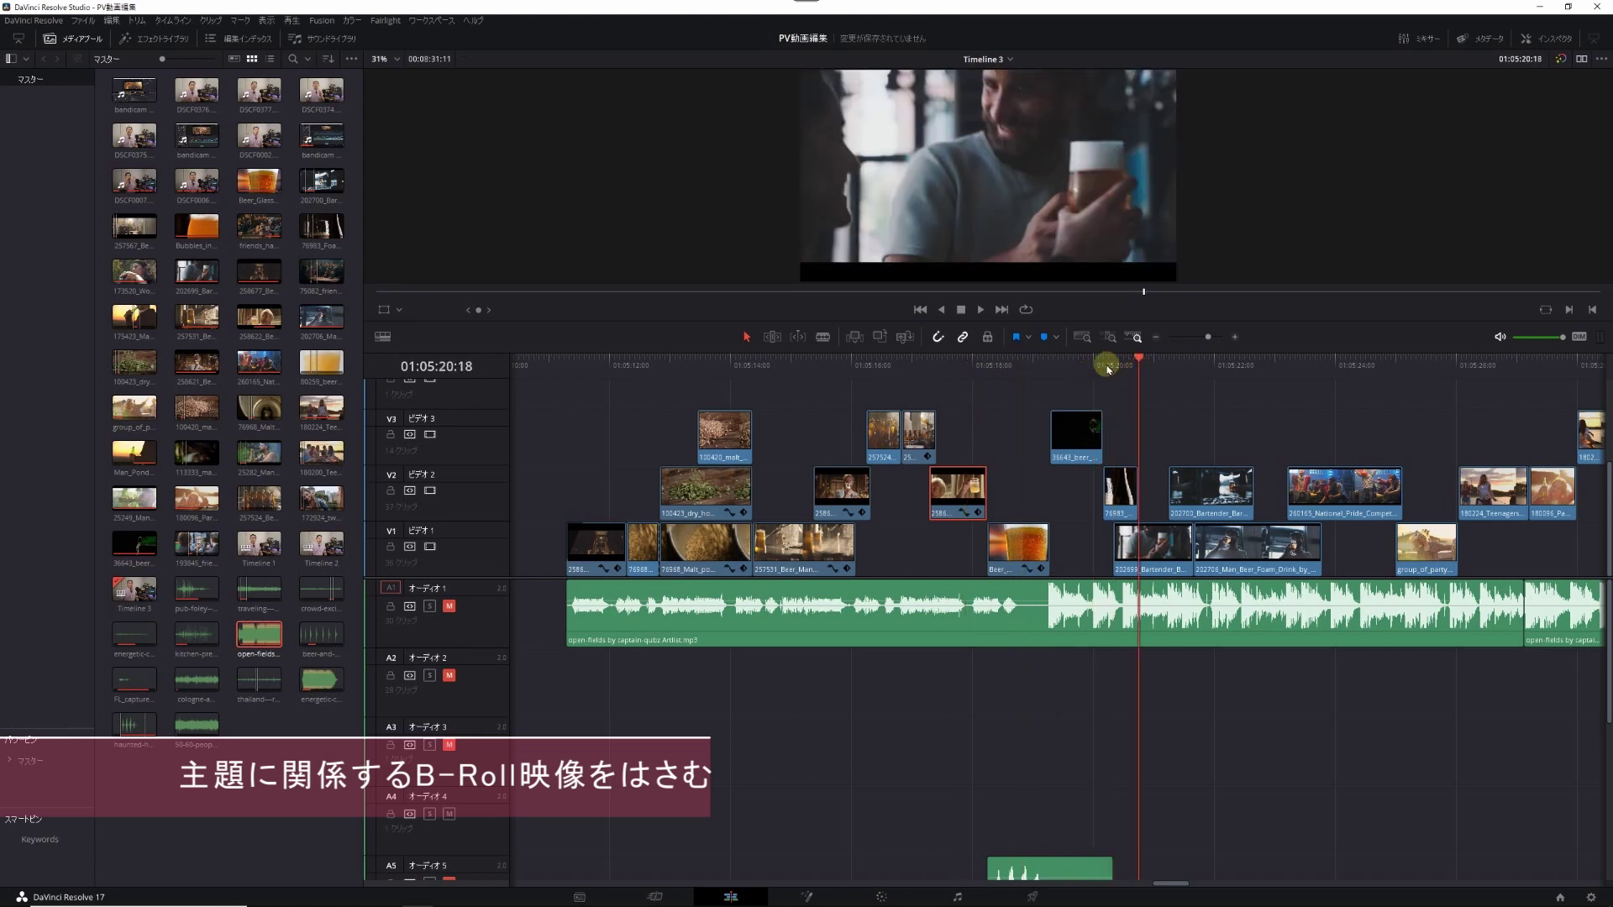
pyautogui.click(1103, 368)
pyautogui.click(1056, 369)
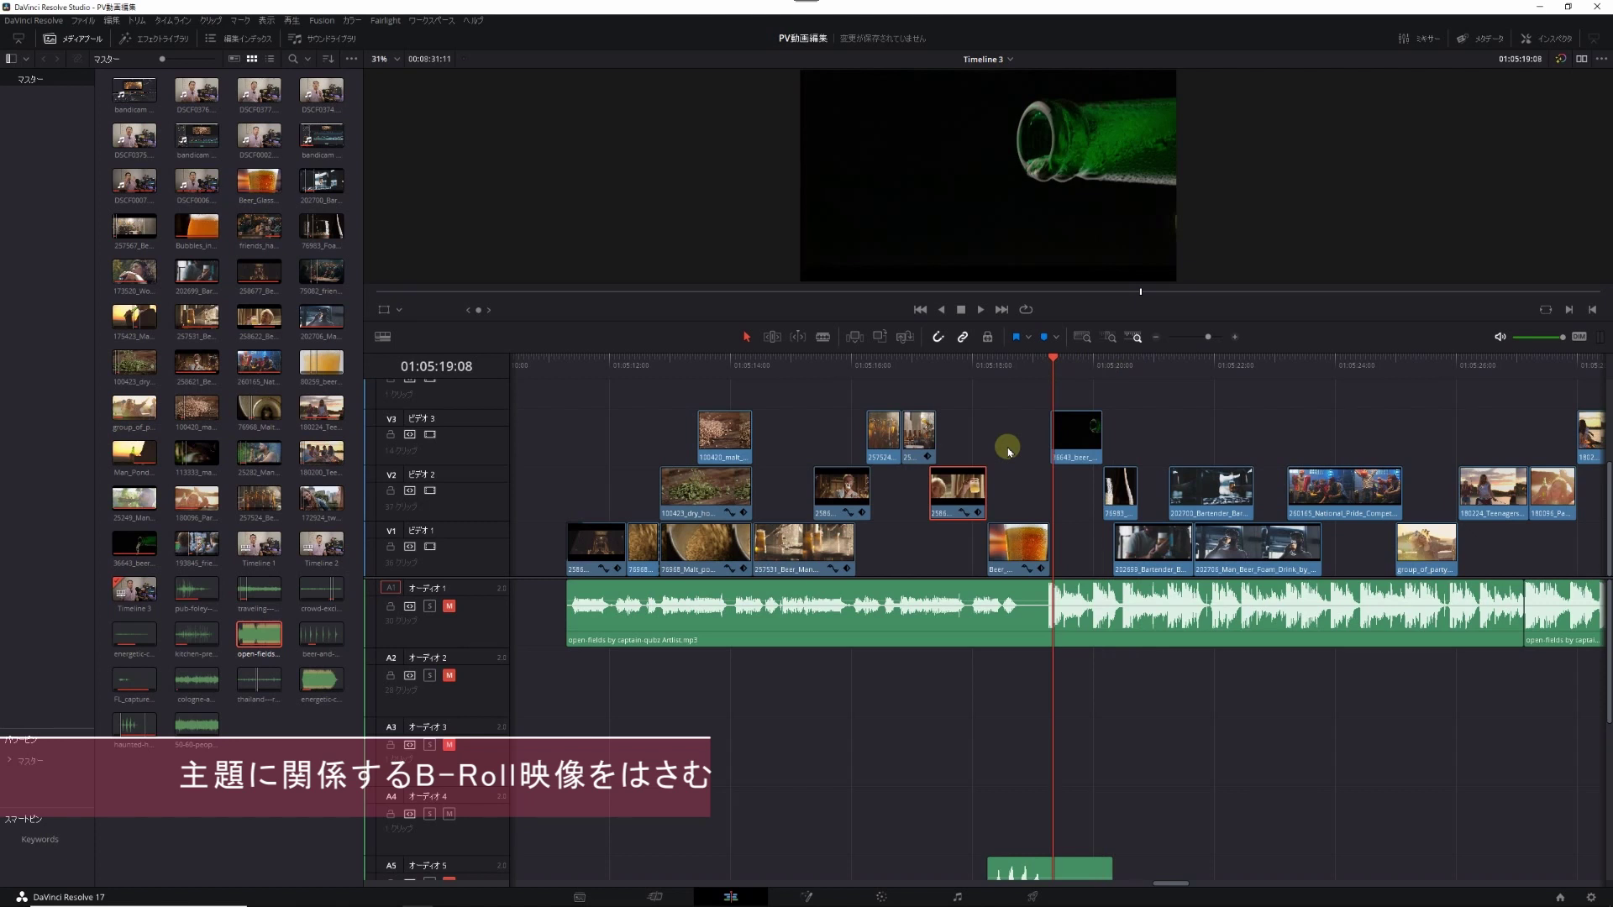
pyautogui.click(1002, 363)
pyautogui.click(1068, 359)
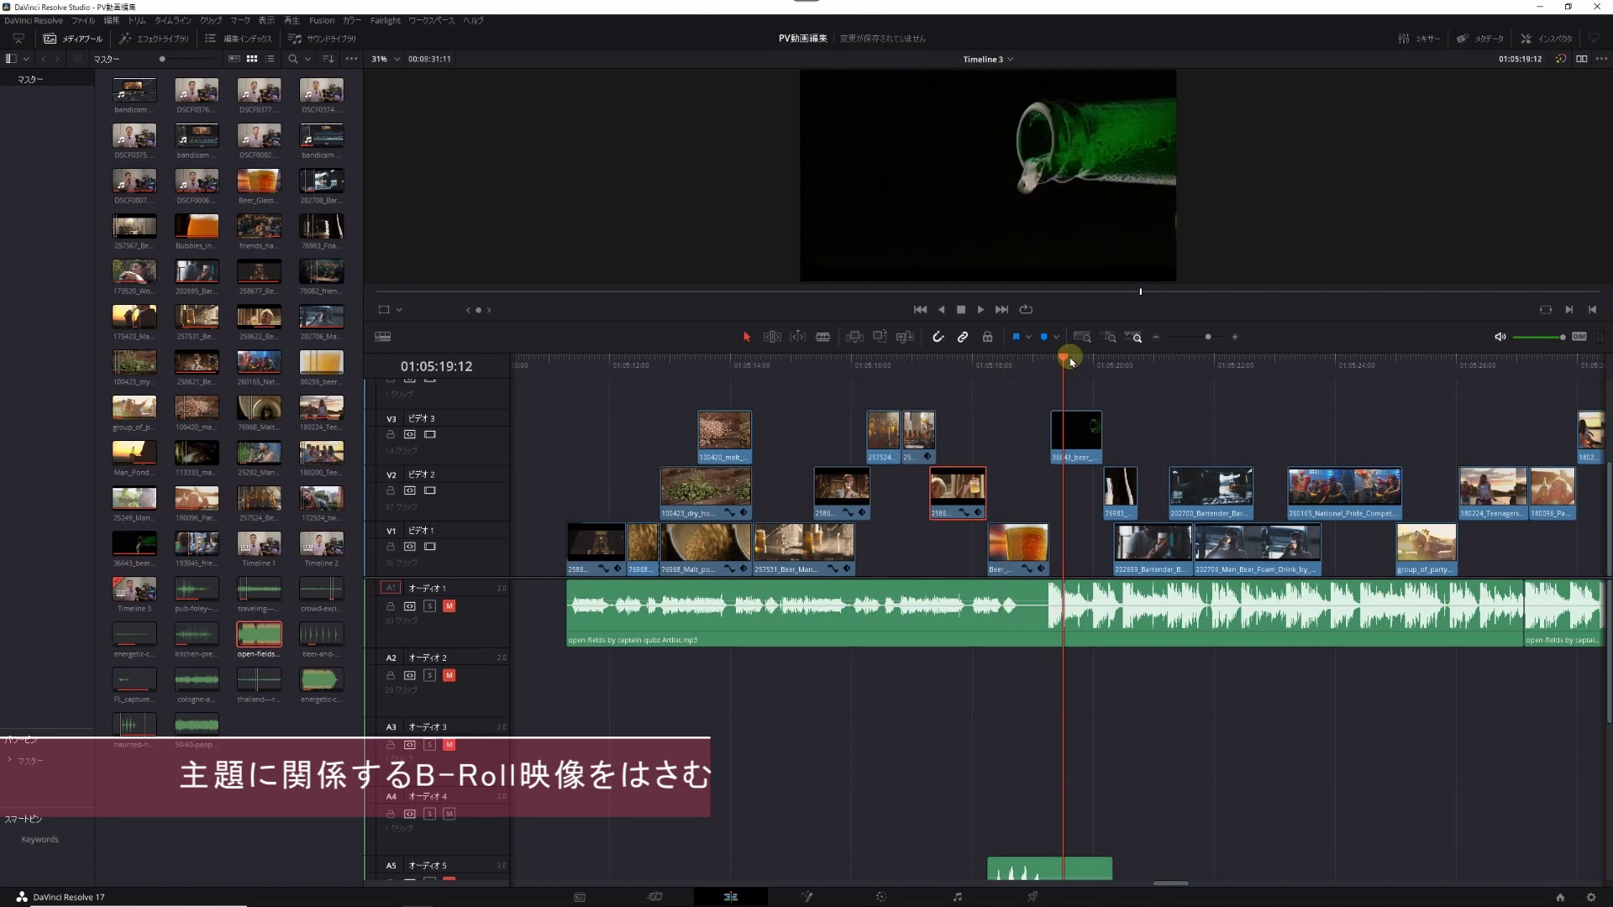
pyautogui.click(1021, 364)
pyautogui.click(1060, 363)
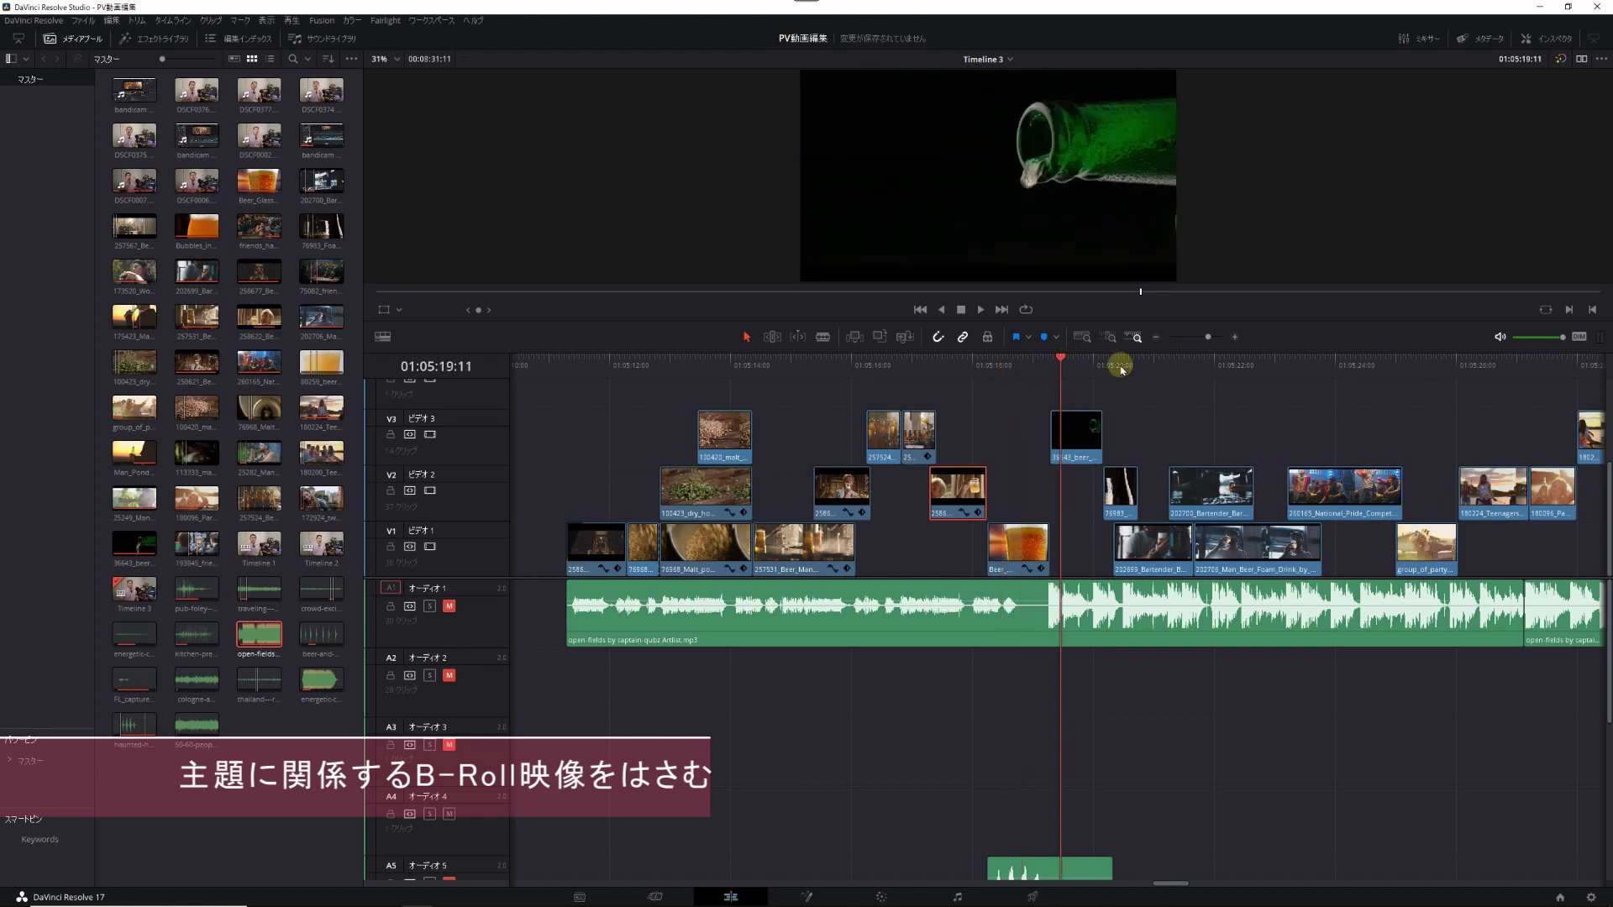
pyautogui.click(1011, 363)
pyautogui.click(1063, 363)
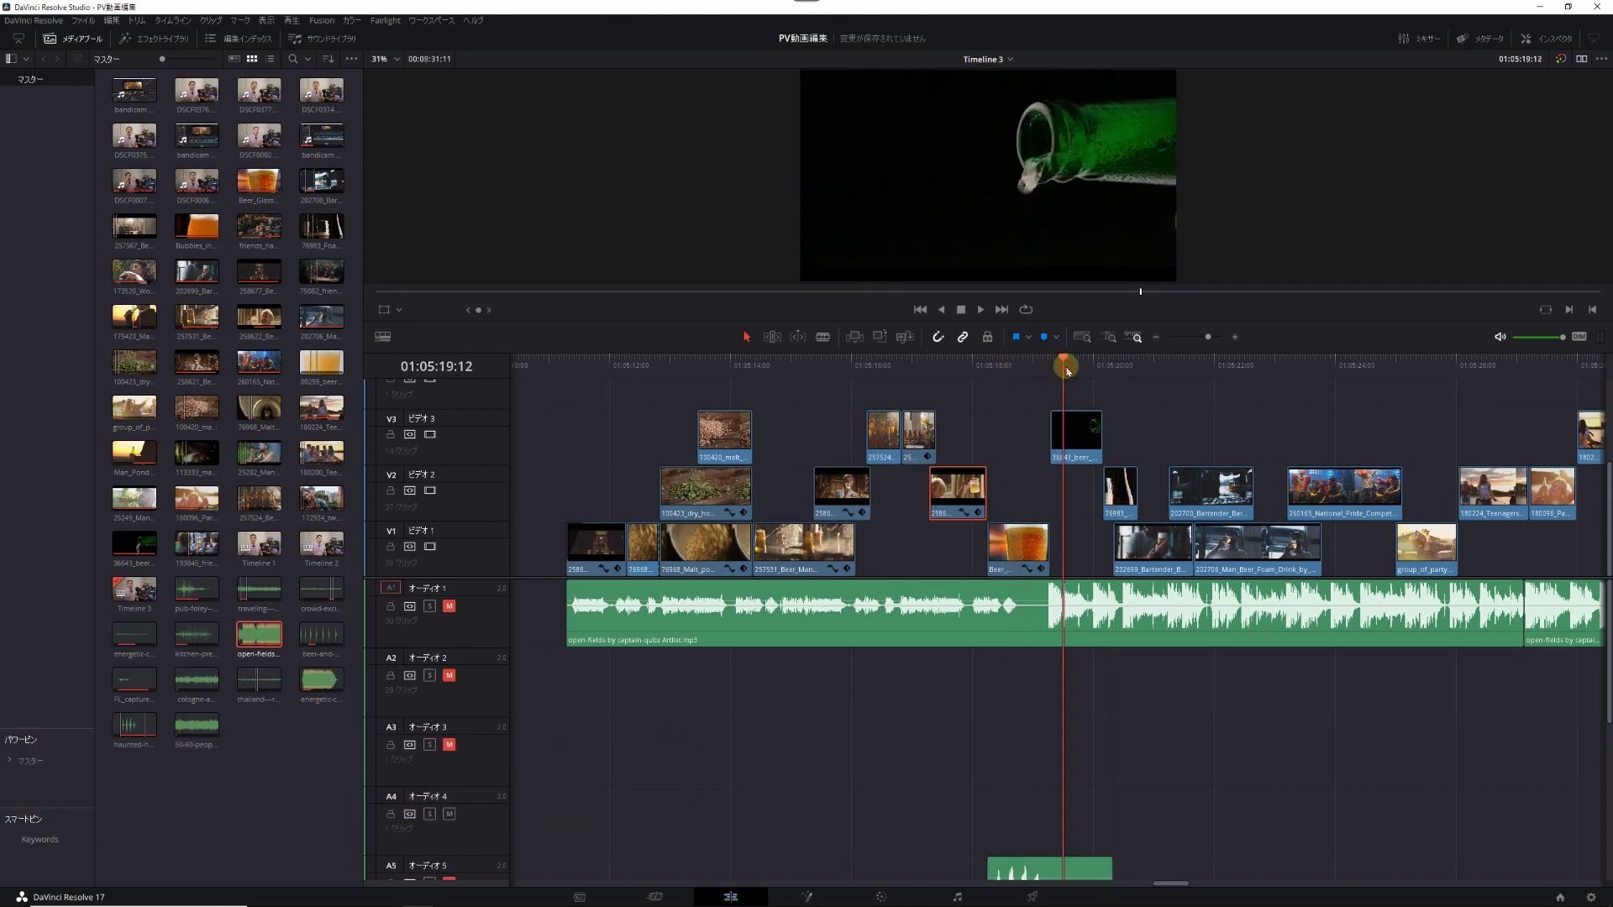
pyautogui.click(1114, 367)
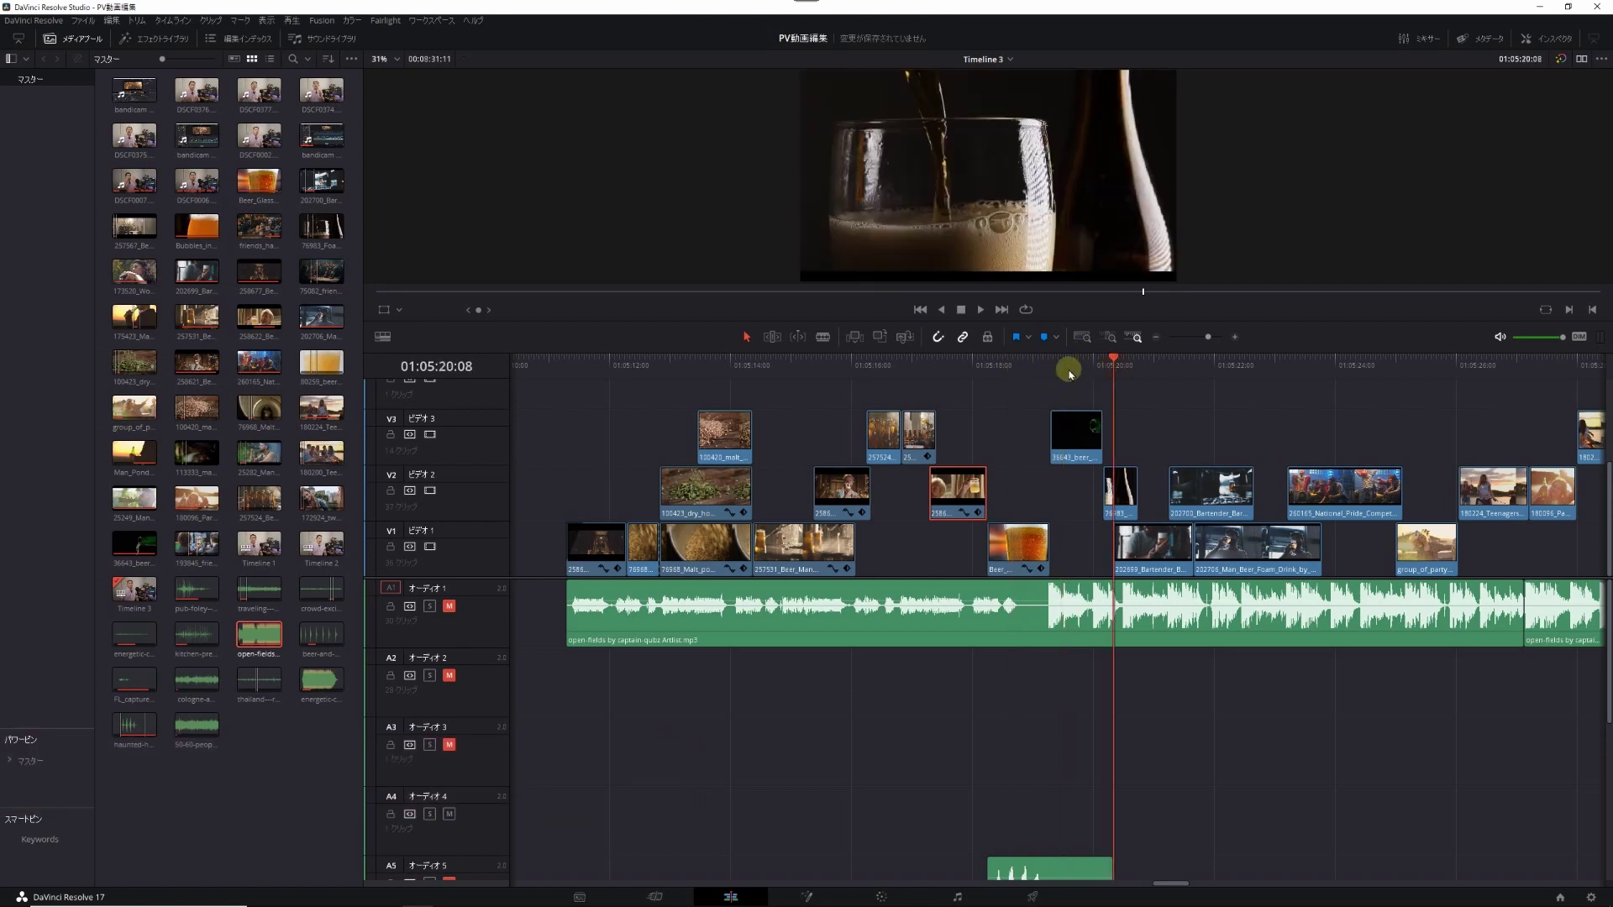
pyautogui.click(1062, 365)
pyautogui.click(1017, 363)
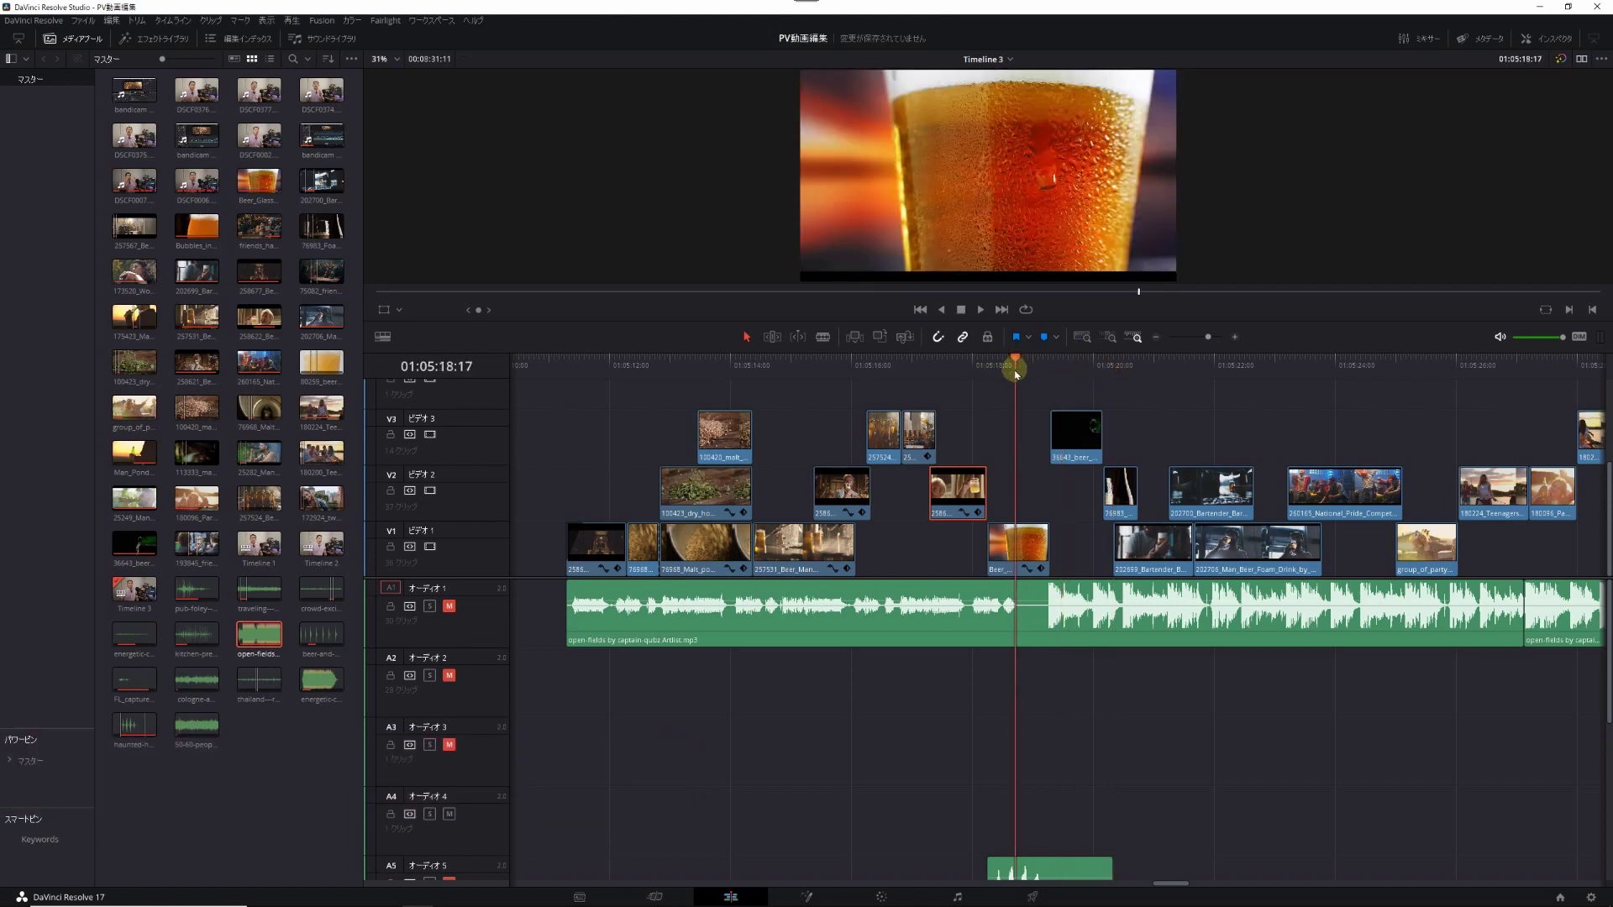
pyautogui.click(962, 363)
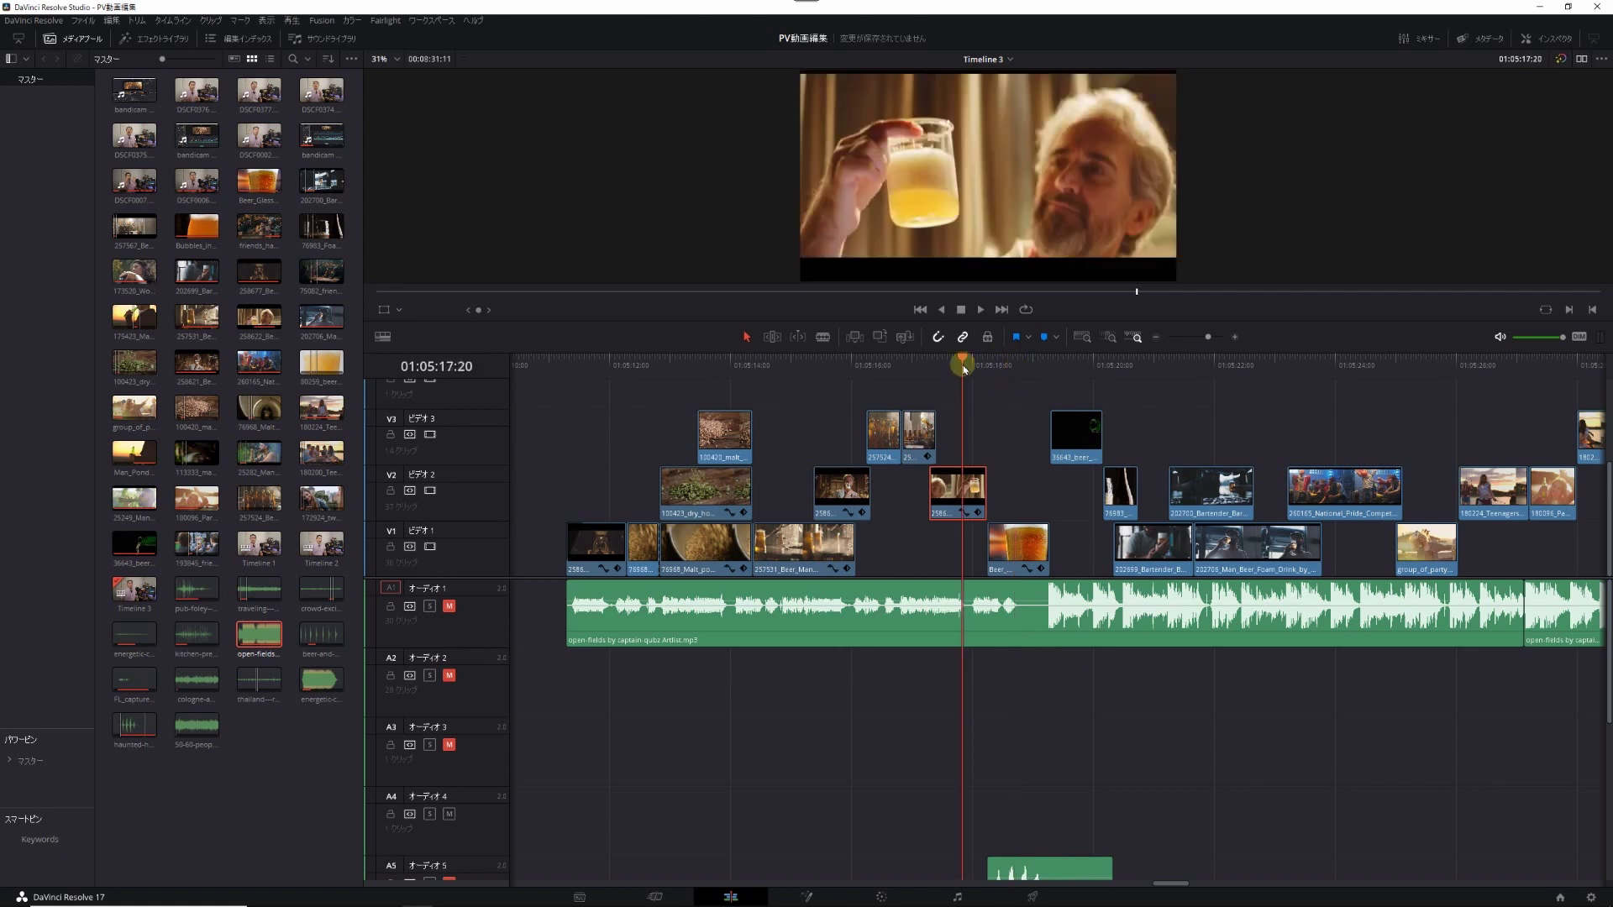
pyautogui.click(1091, 366)
pyautogui.click(1223, 379)
pyautogui.click(1199, 389)
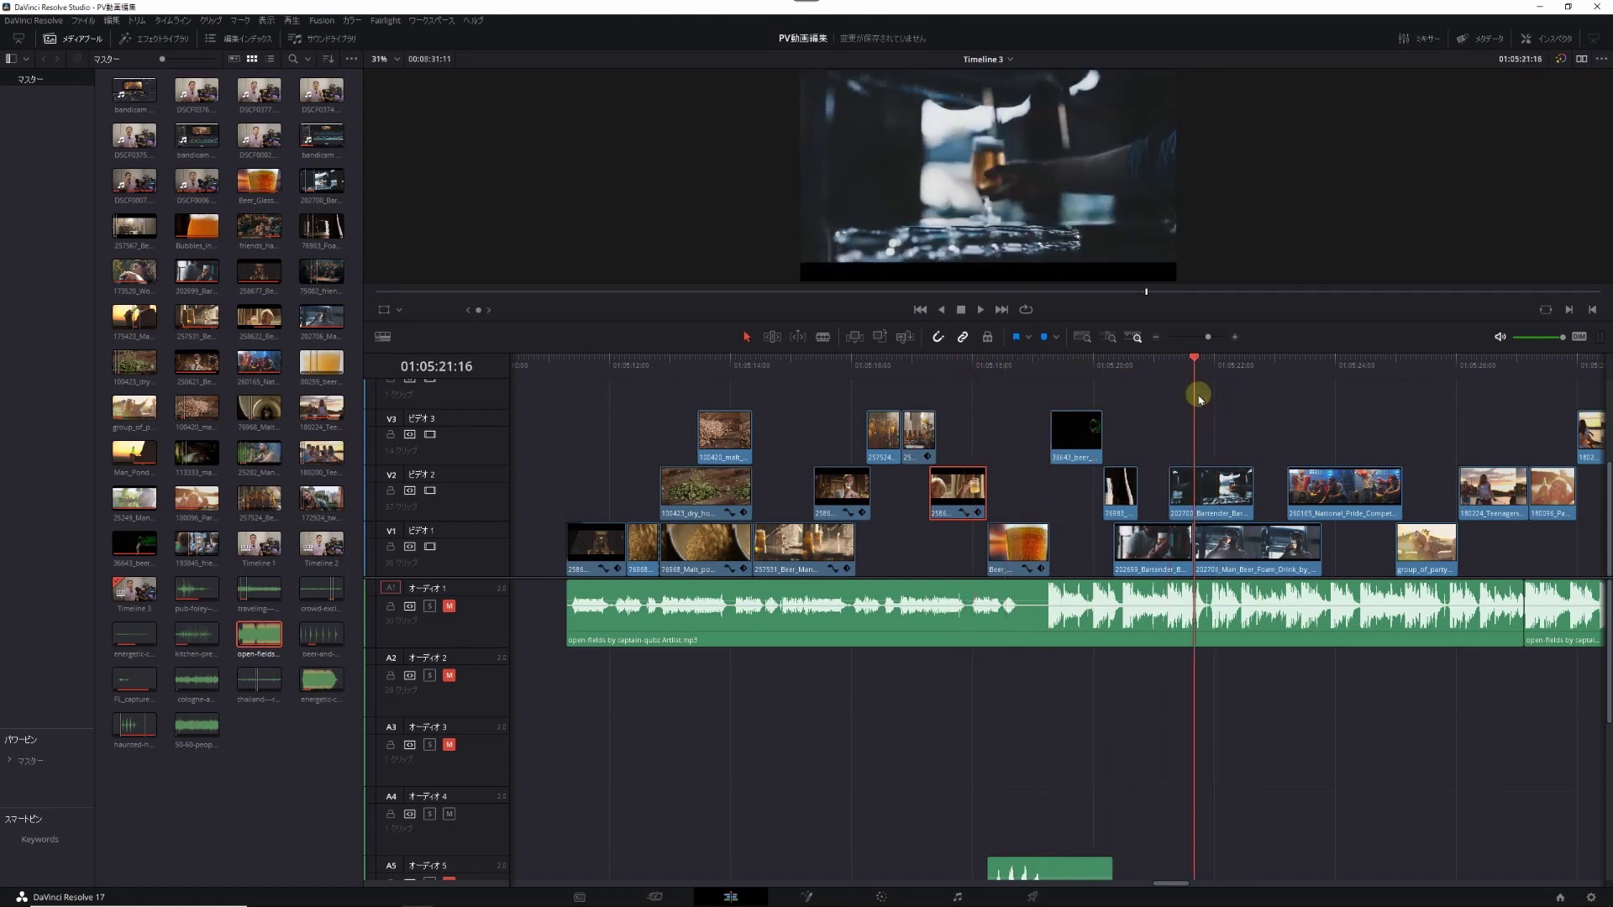
pyautogui.click(1285, 389)
pyautogui.click(1316, 395)
pyautogui.click(1371, 404)
pyautogui.click(1395, 405)
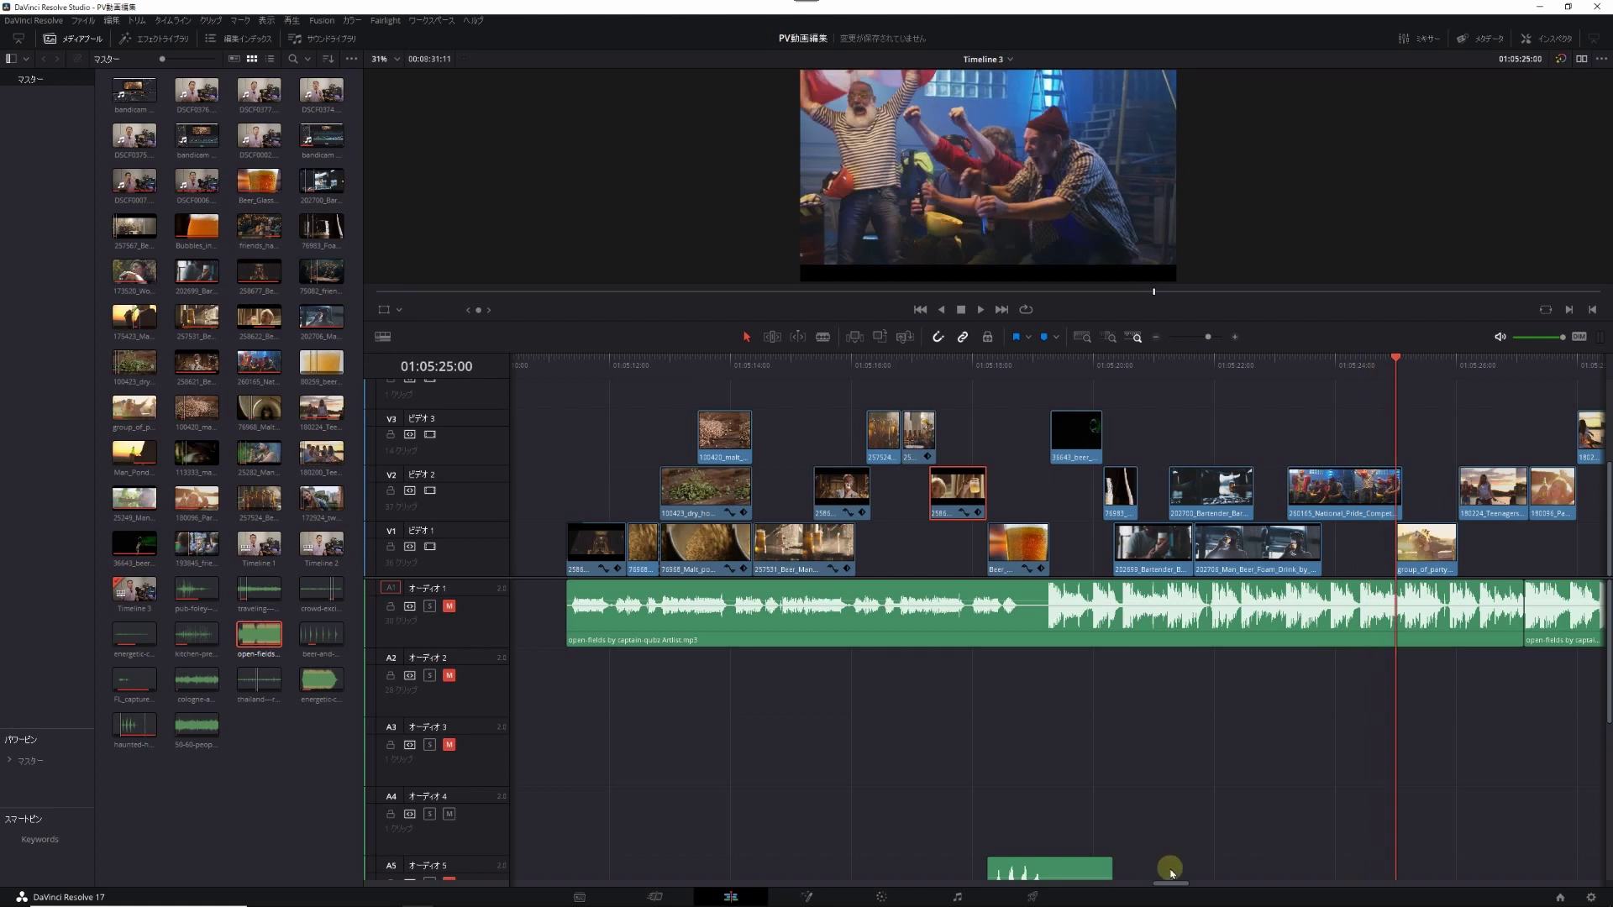
# Step: Click through the closing shots: sunset bottle, pub crowd, bonfire group, man drinking among trees
pyautogui.moveTo(1172, 885); pyautogui.dragTo(1189, 904)
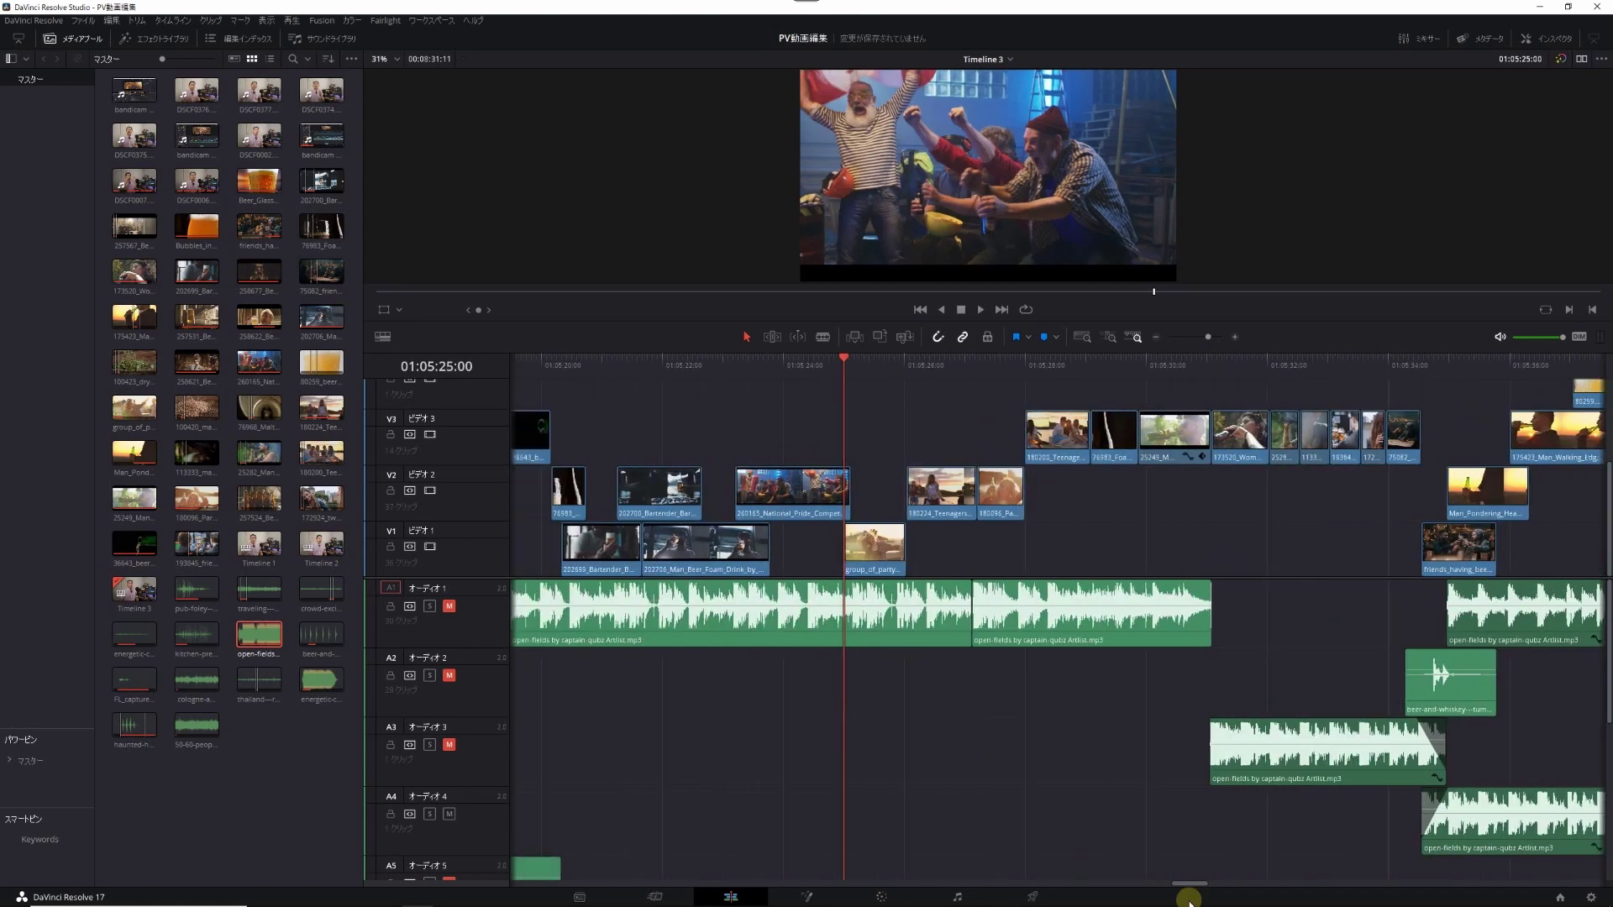
pyautogui.click(865, 384)
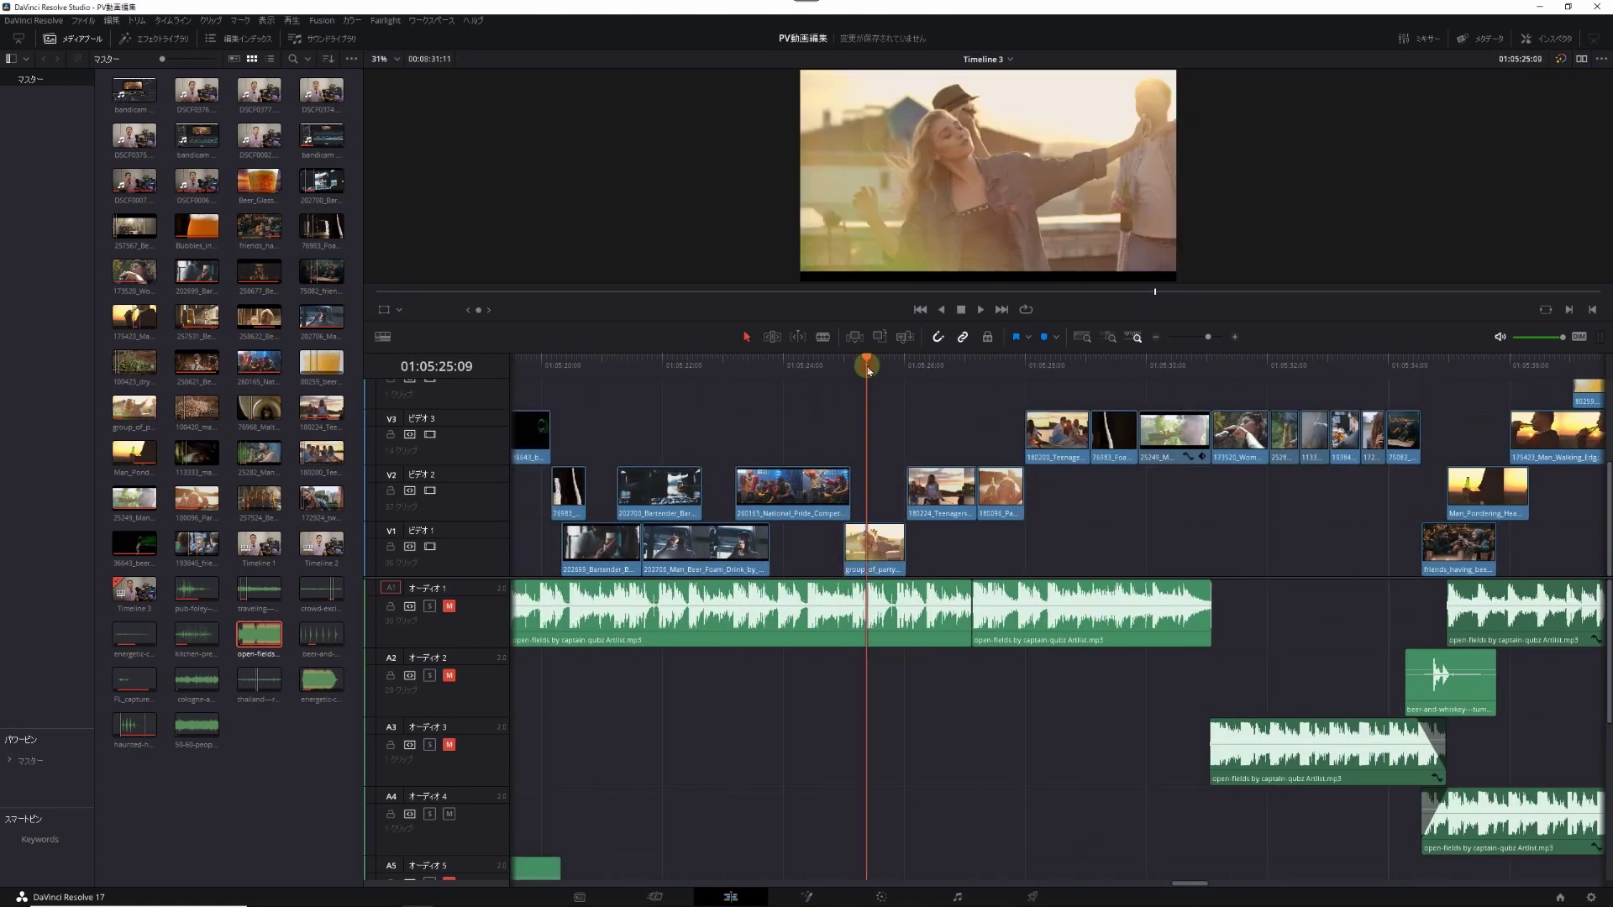
pyautogui.click(1000, 382)
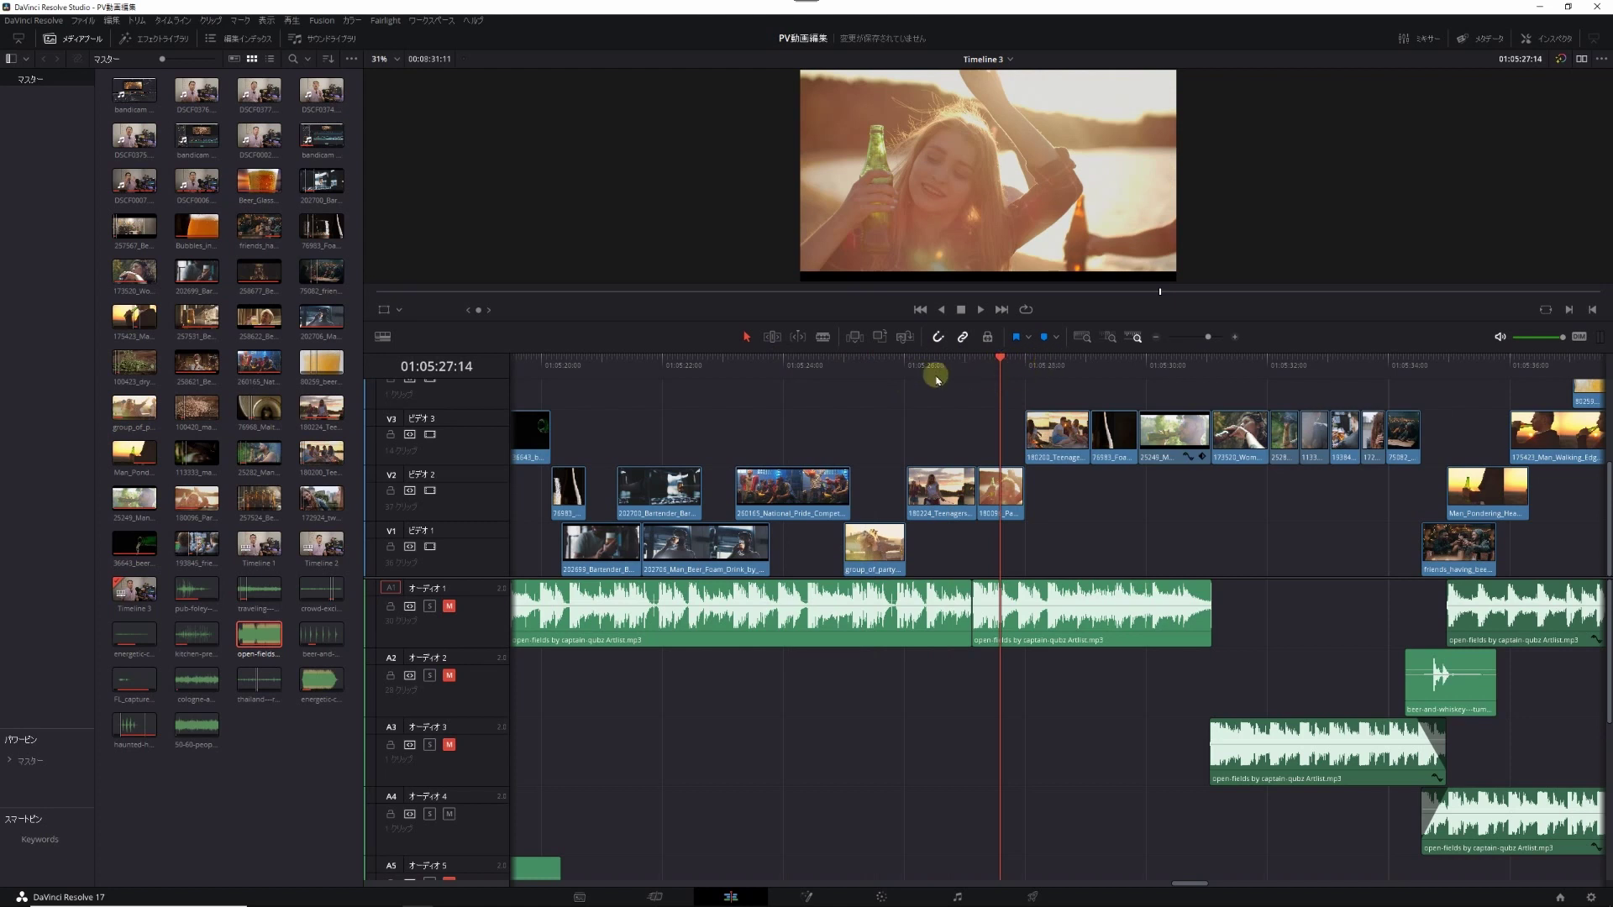
pyautogui.click(935, 374)
pyautogui.click(790, 359)
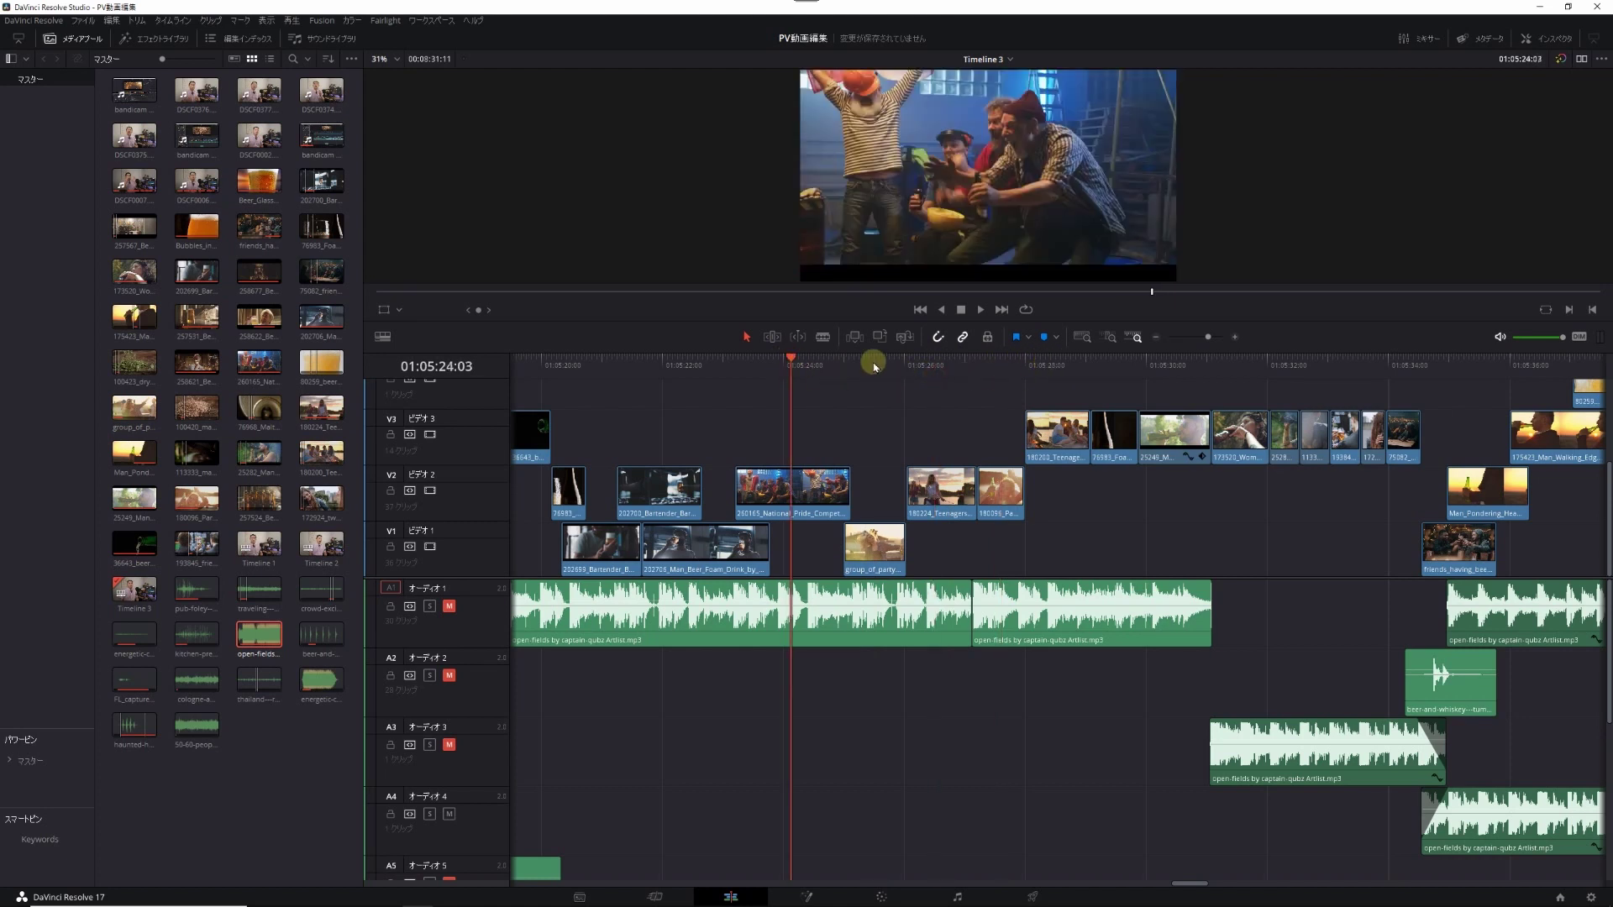
pyautogui.click(874, 367)
pyautogui.click(937, 367)
pyautogui.click(1020, 370)
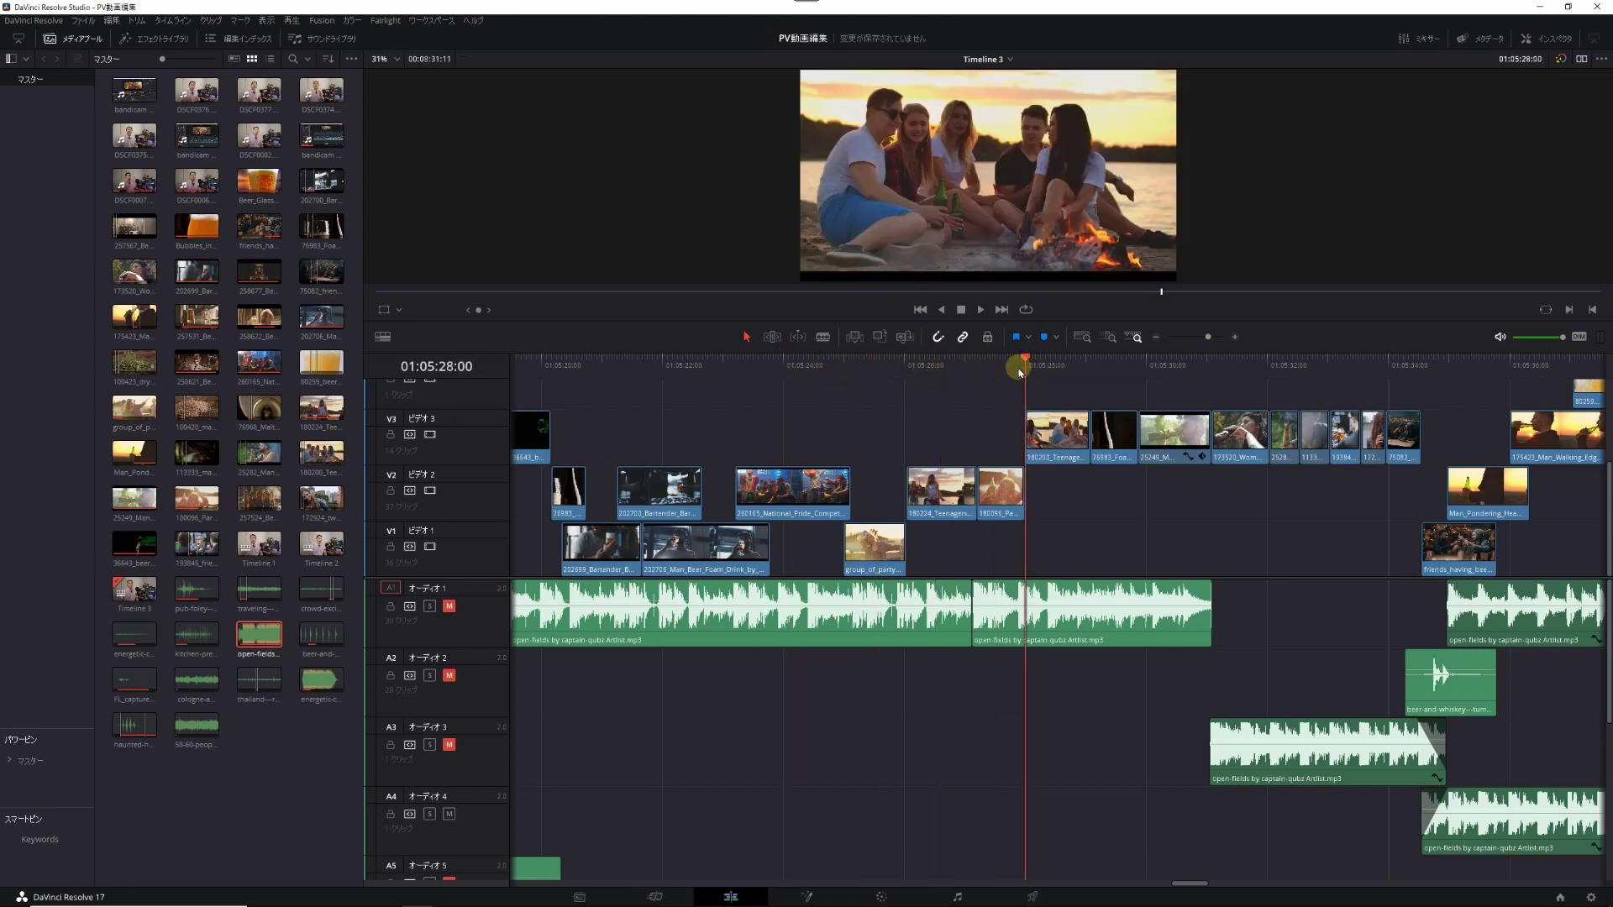
pyautogui.click(867, 360)
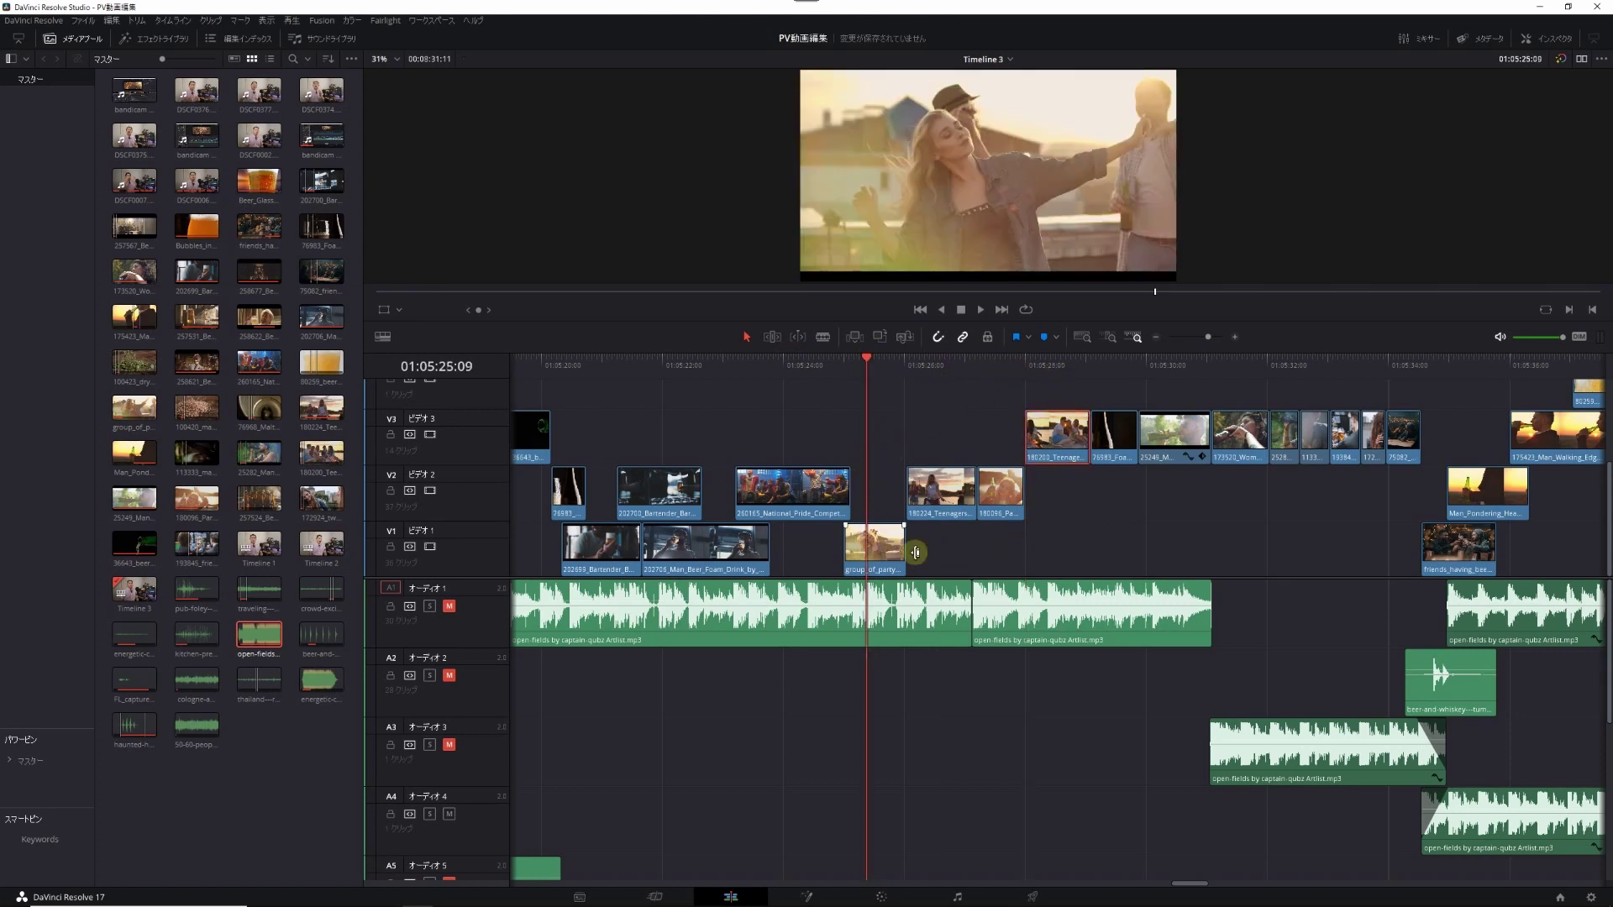
pyautogui.click(1172, 361)
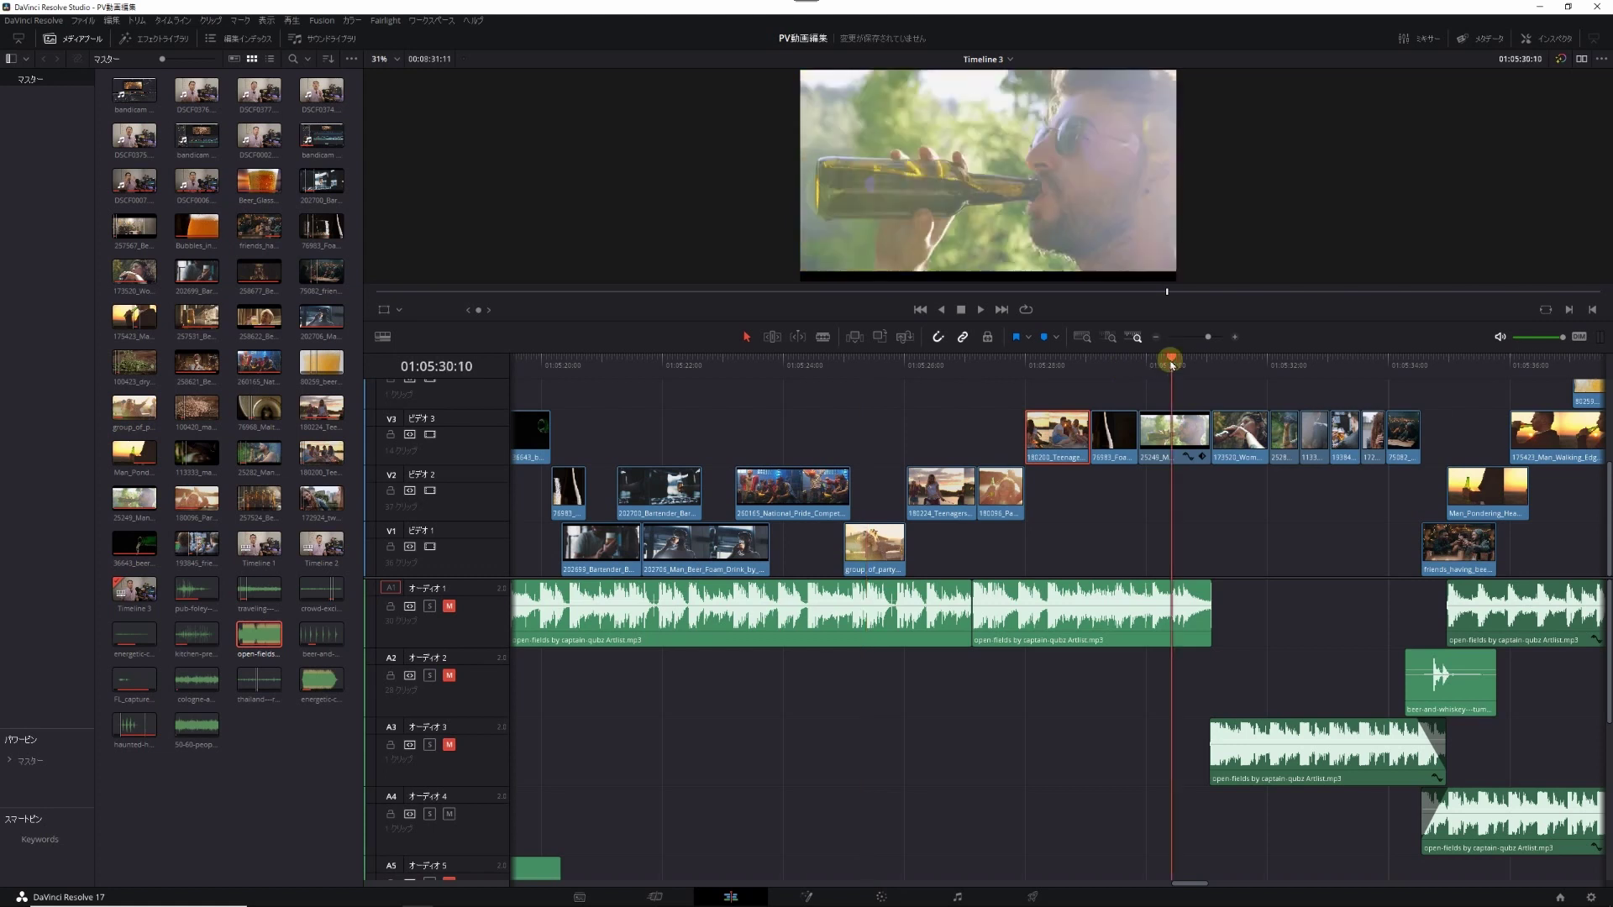
pyautogui.click(1231, 361)
pyautogui.click(1282, 362)
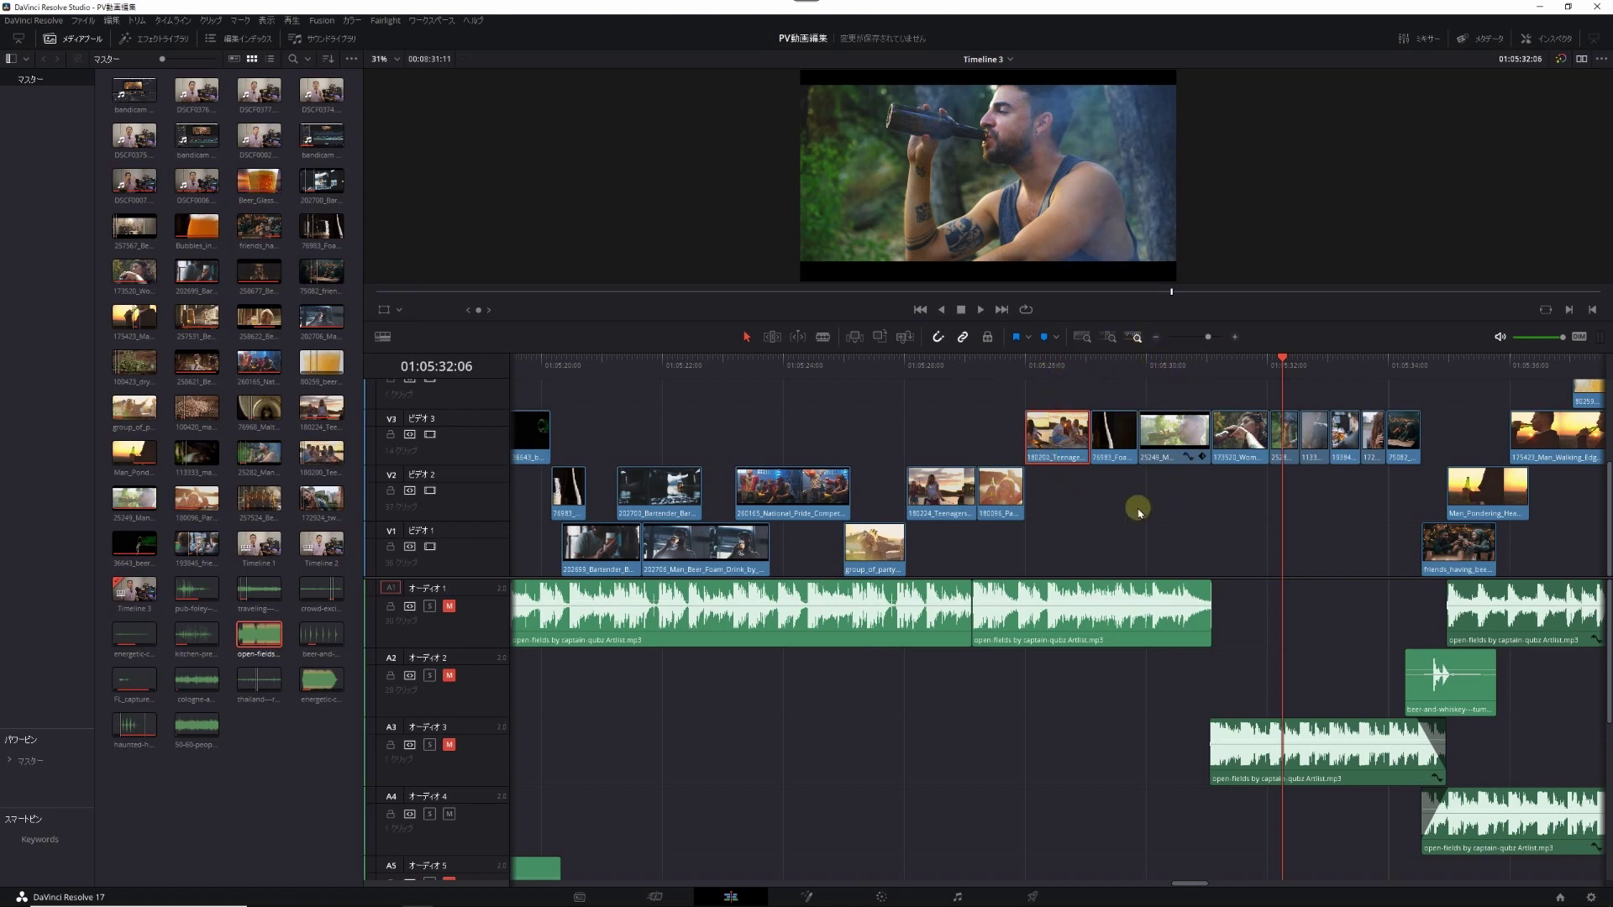
# Step: Scrub through the beer foam shot and on to the two men toasting
pyautogui.click(1116, 366)
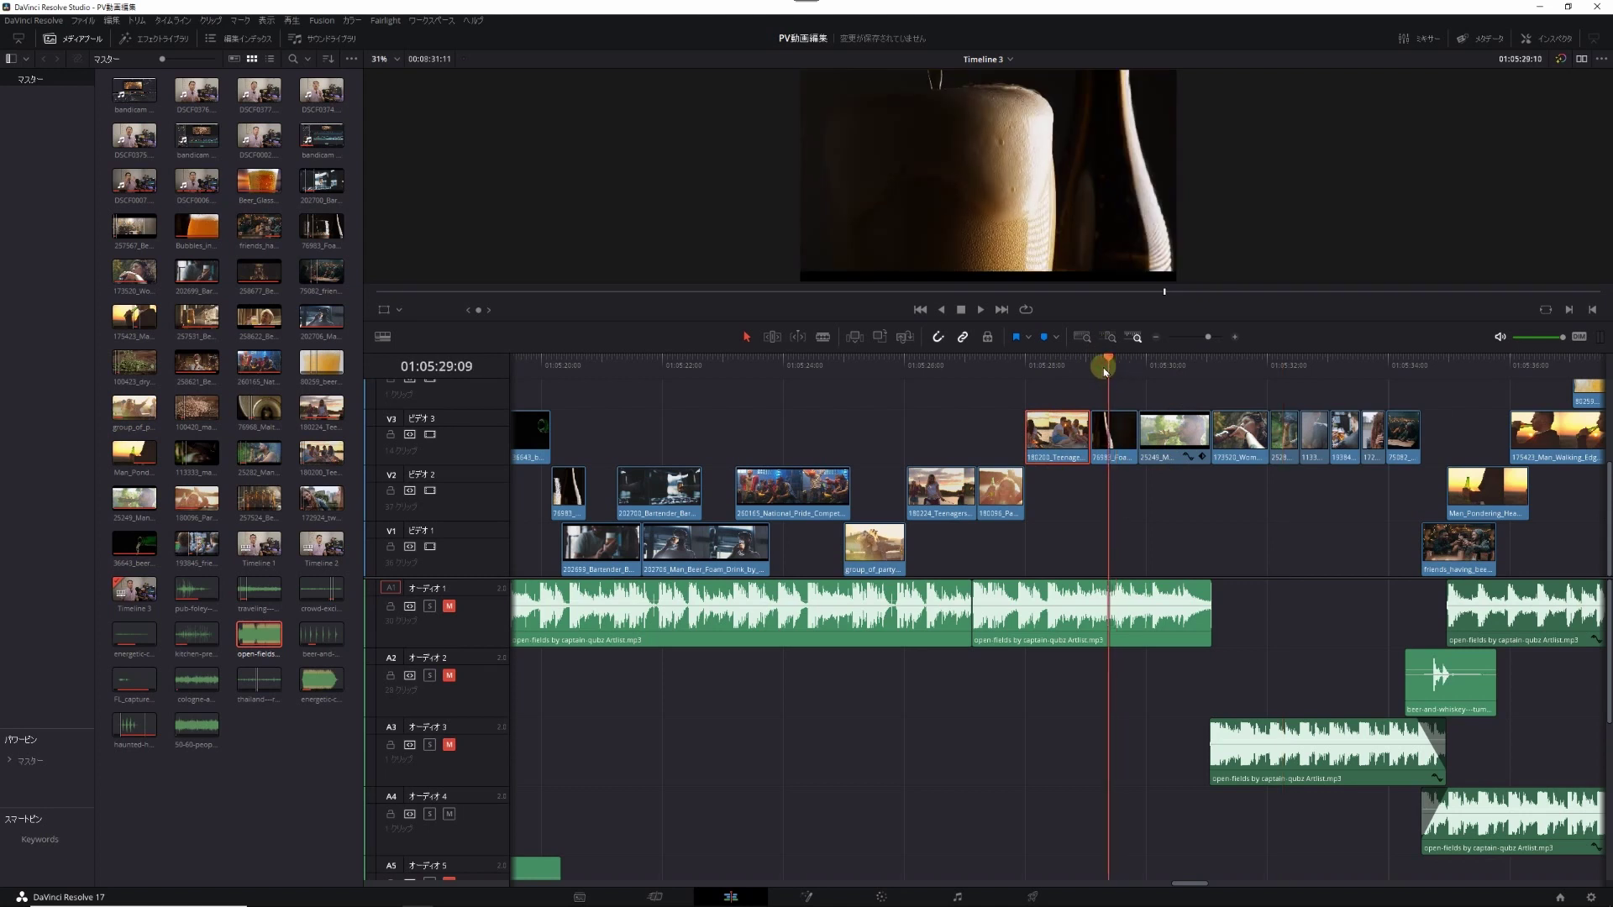
pyautogui.moveTo(1118, 369)
pyautogui.mouseDown()
pyautogui.moveTo(1101, 371)
pyautogui.moveTo(1133, 371)
pyautogui.moveTo(1025, 371)
pyautogui.mouseUp()
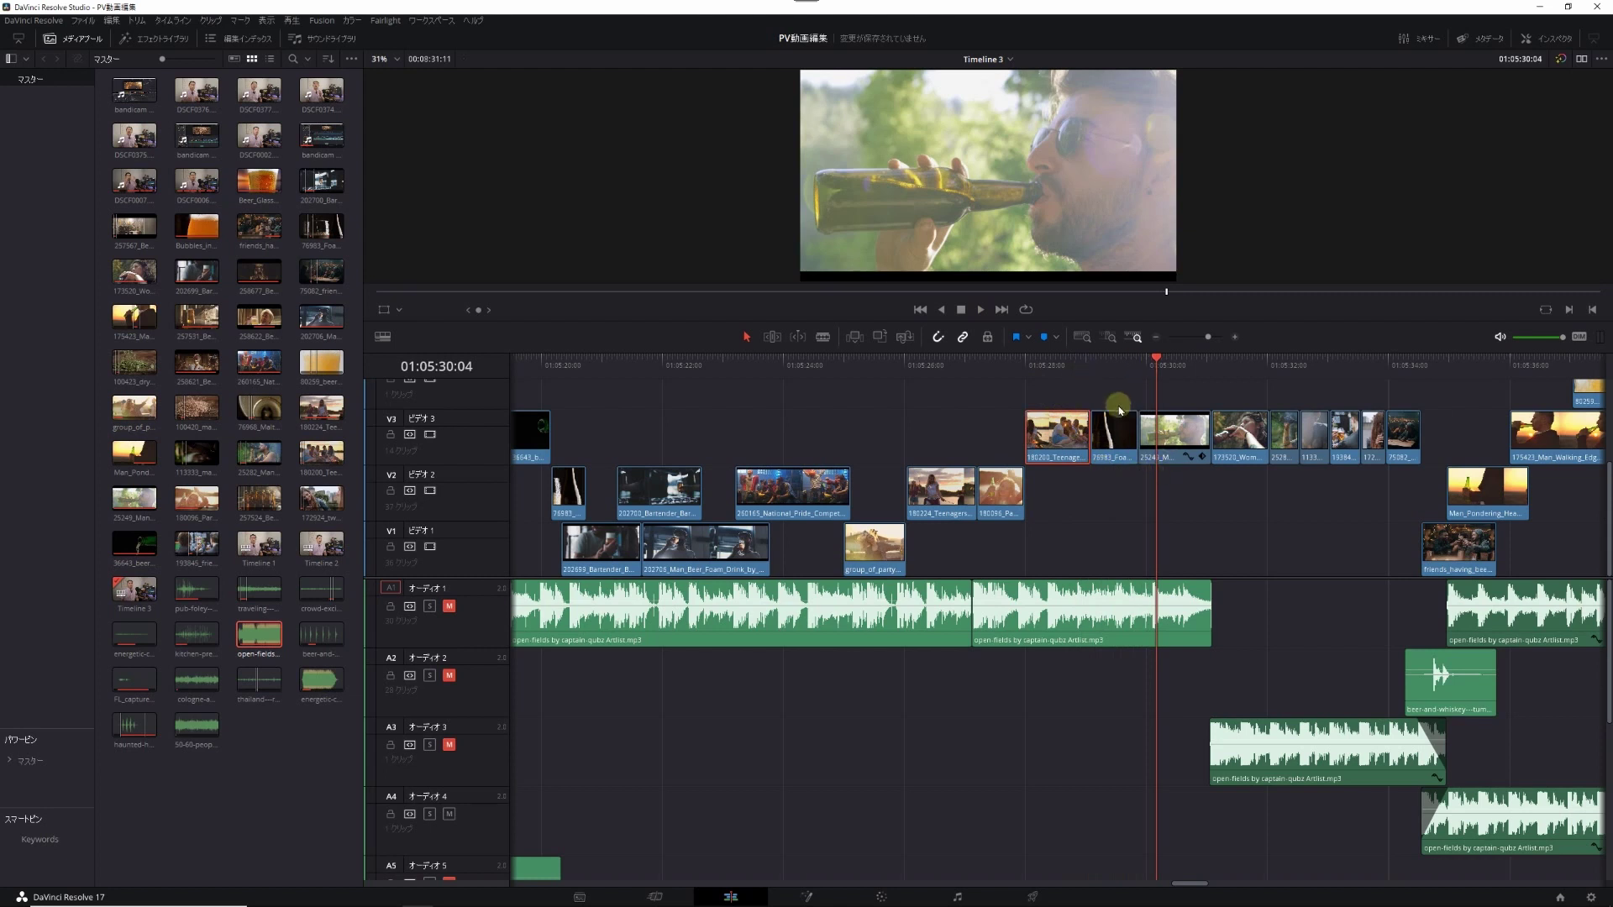
pyautogui.click(1111, 367)
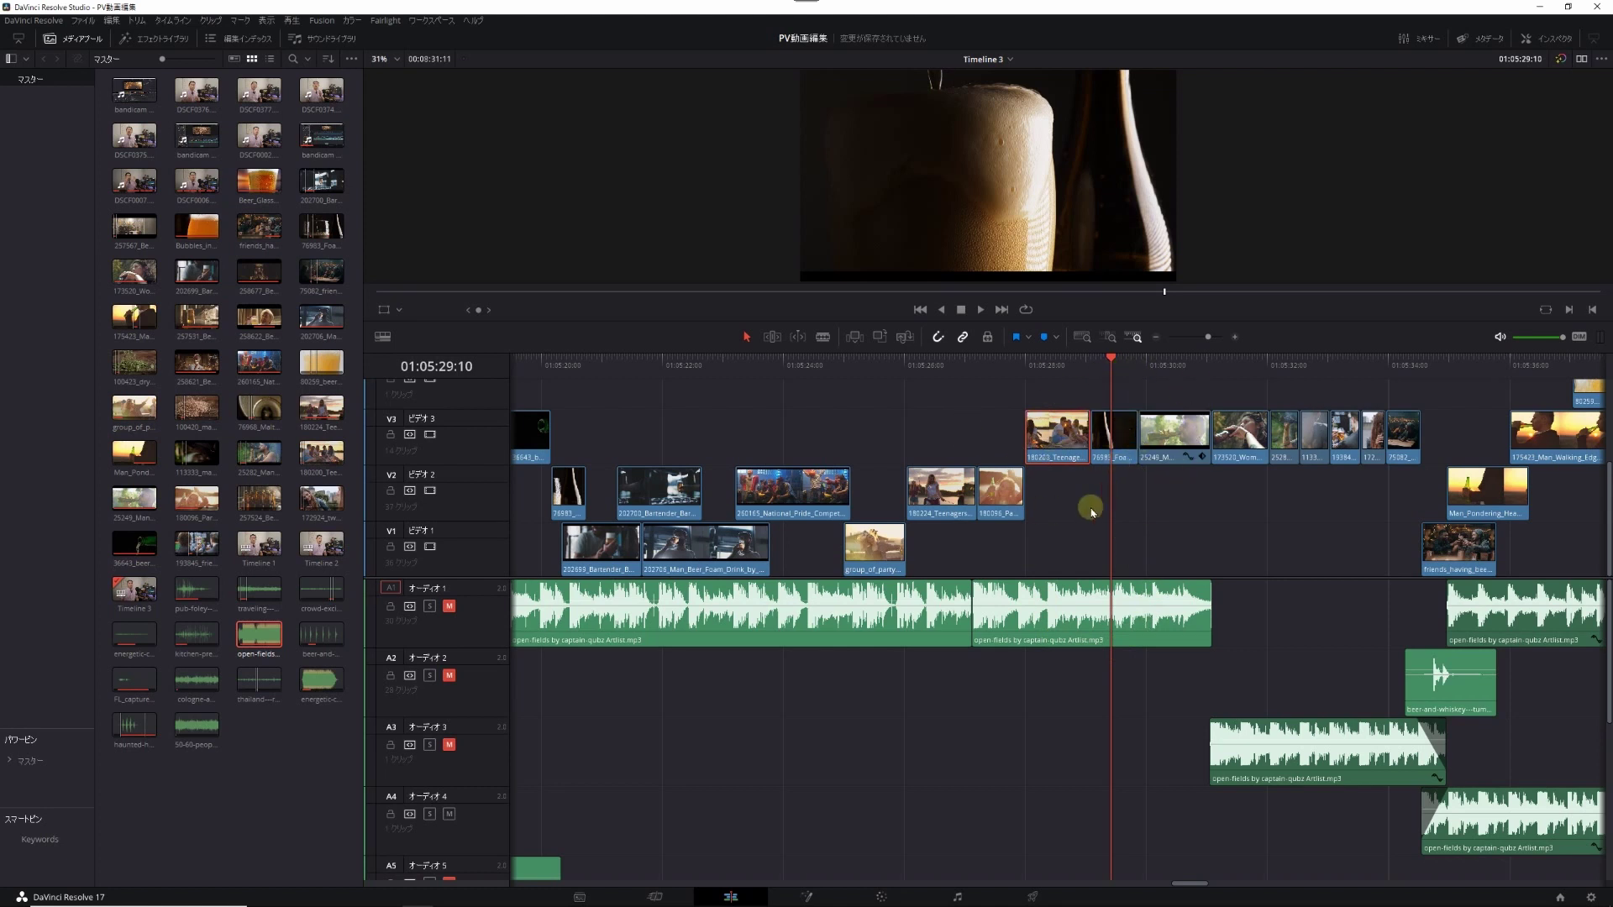
pyautogui.hscroll(5, 1183, 839)
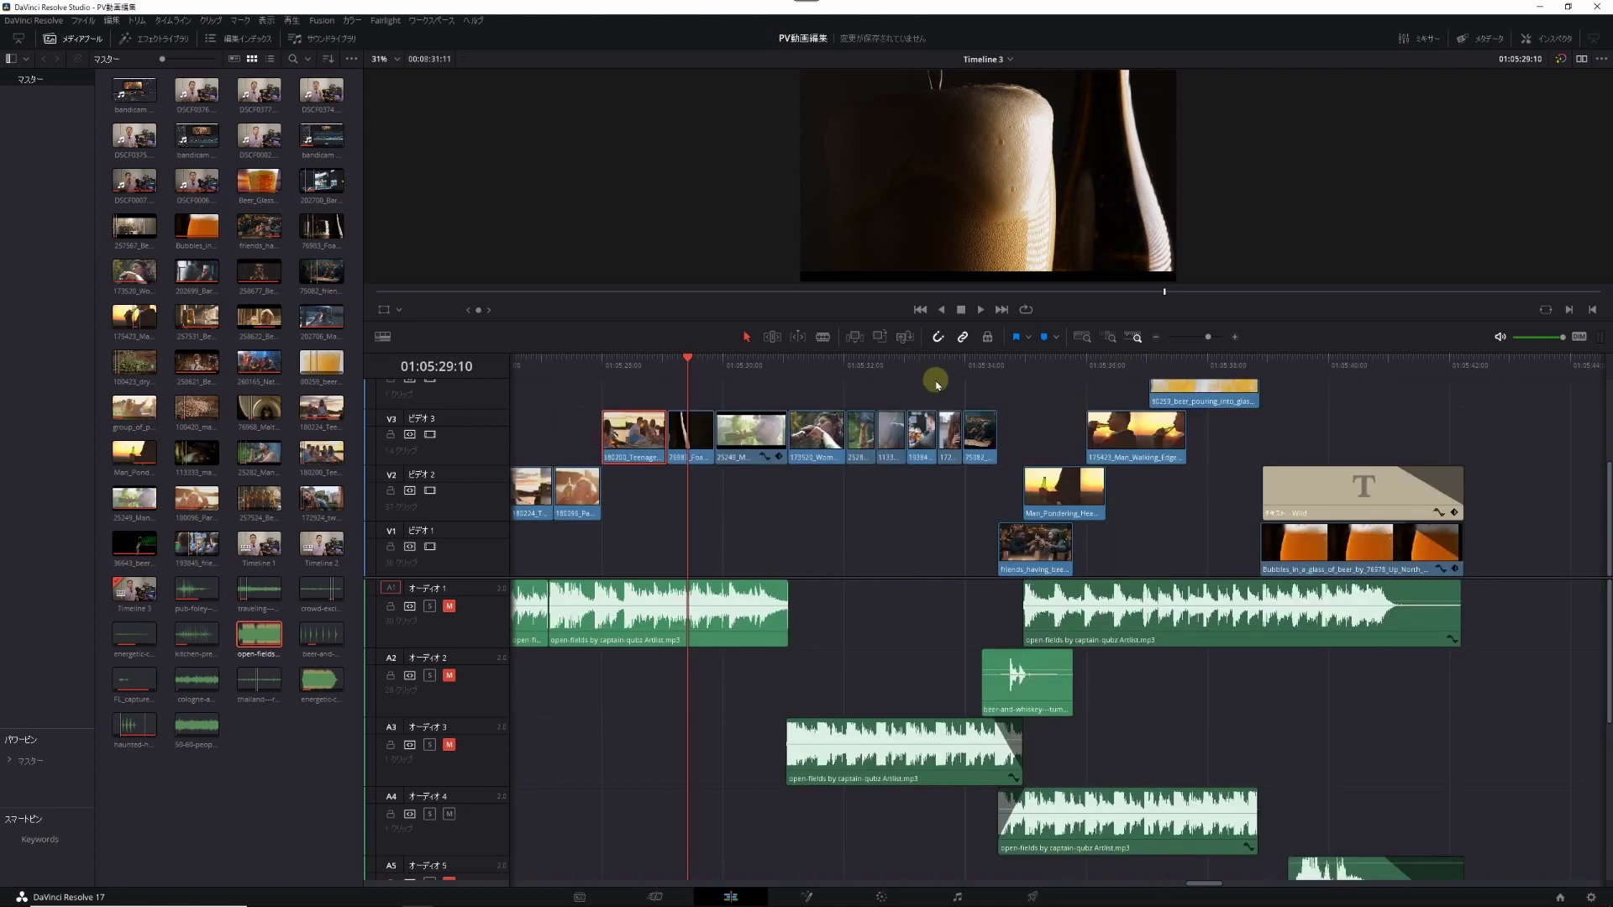
pyautogui.click(977, 367)
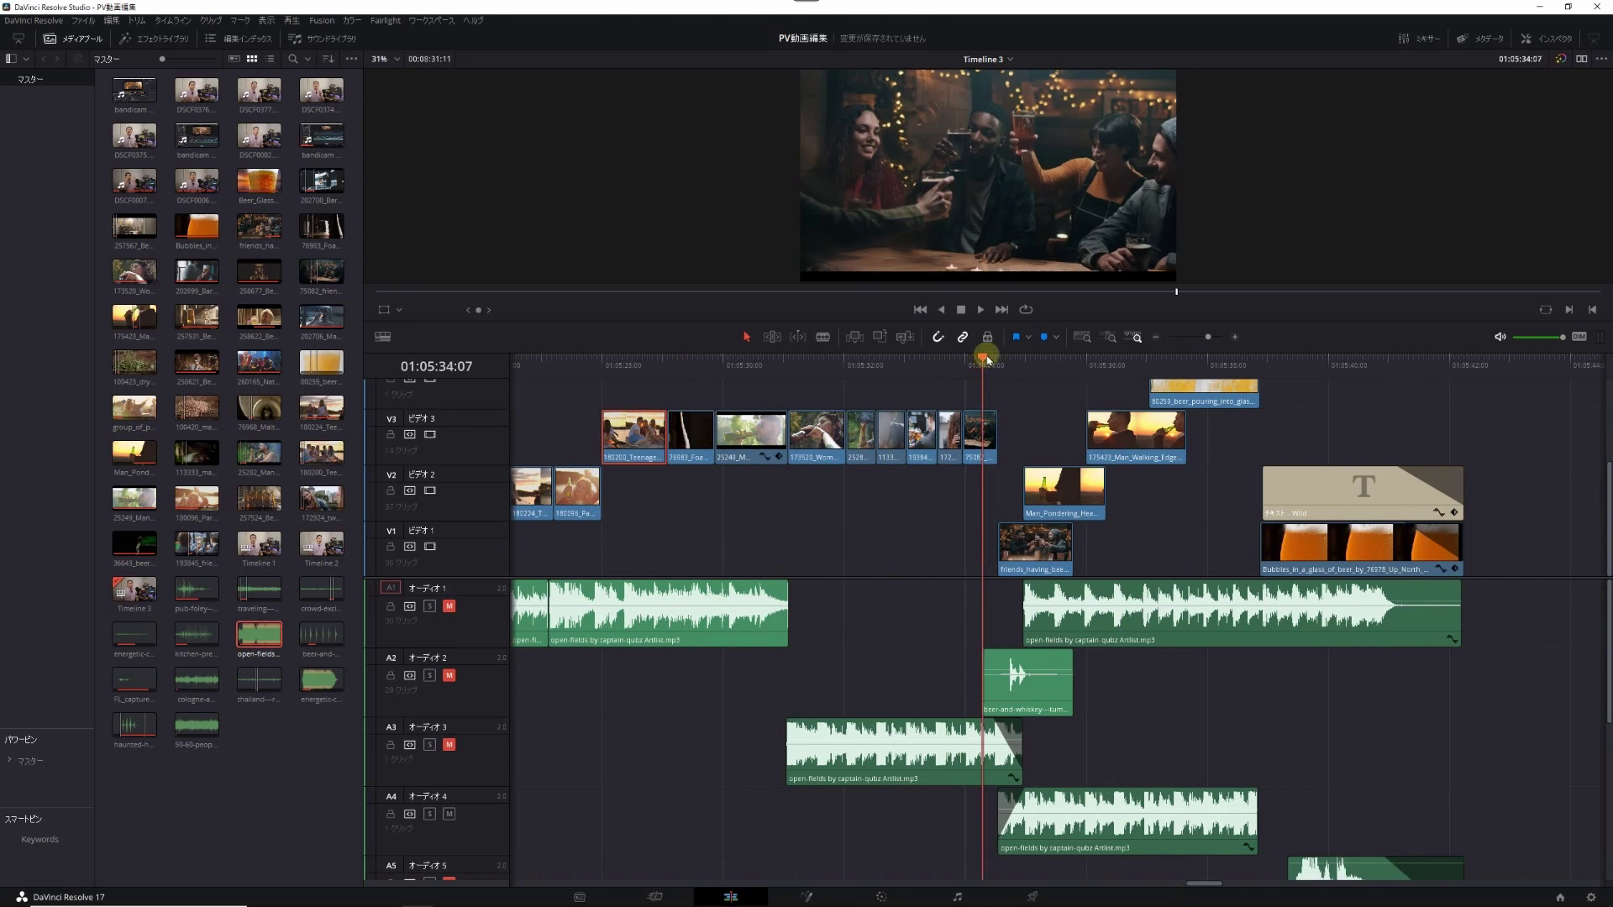
pyautogui.moveTo(982, 368)
pyautogui.mouseDown()
pyautogui.moveTo(996, 355)
pyautogui.moveTo(1026, 369)
pyautogui.mouseUp()
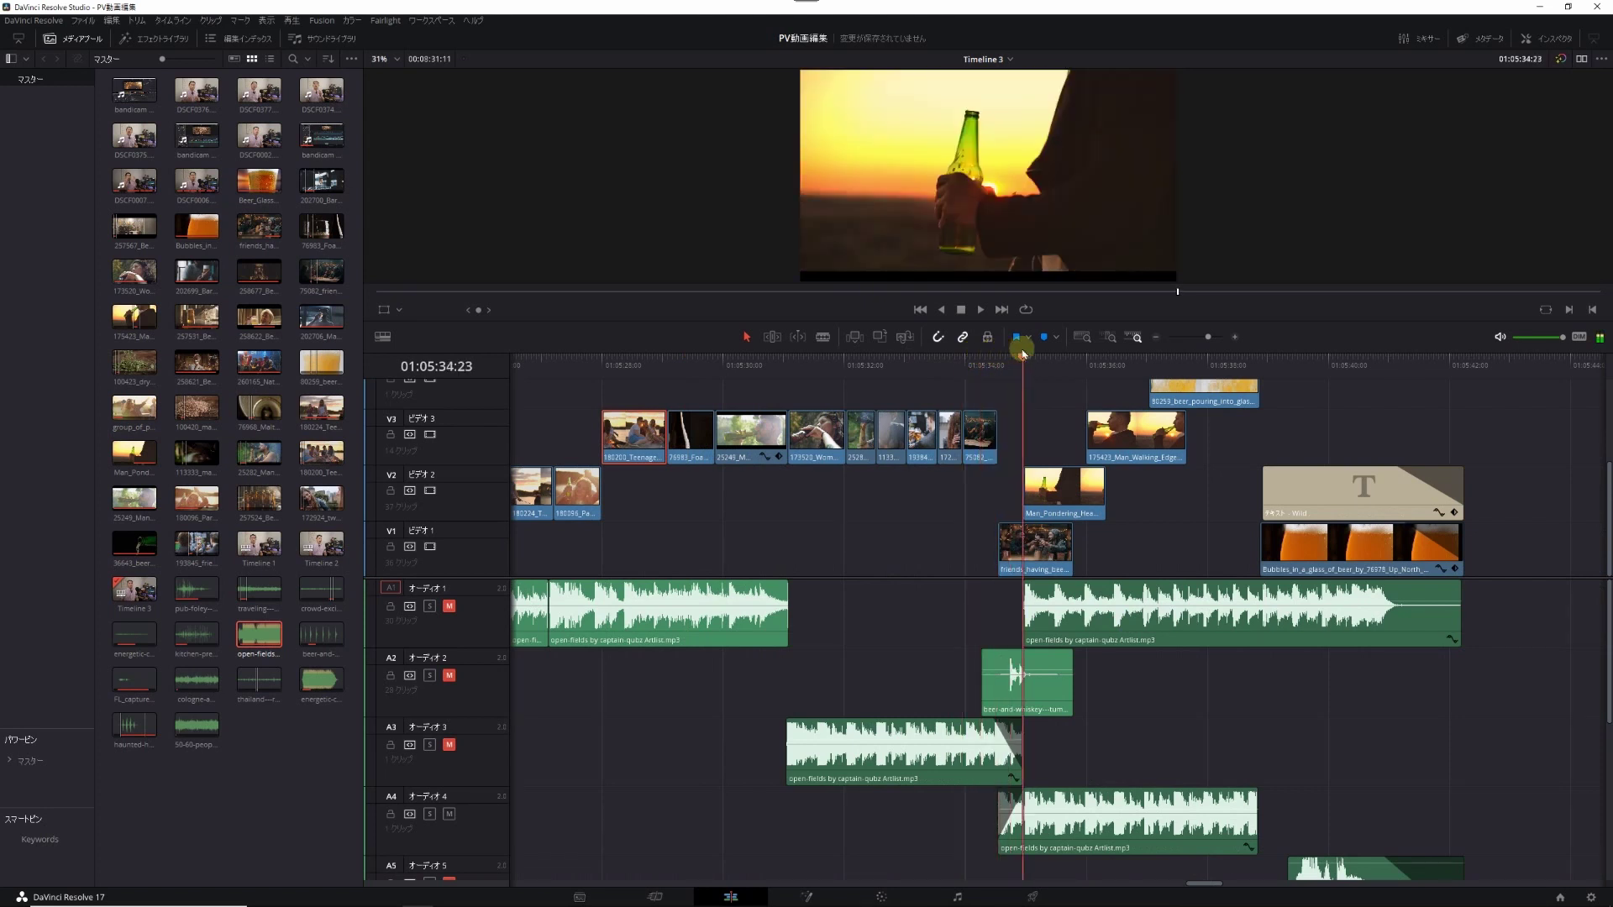
# Step: Play the sunset drinking shot through the ending, then return to the title clip's start
pyautogui.scroll(-2, 1026, 369)
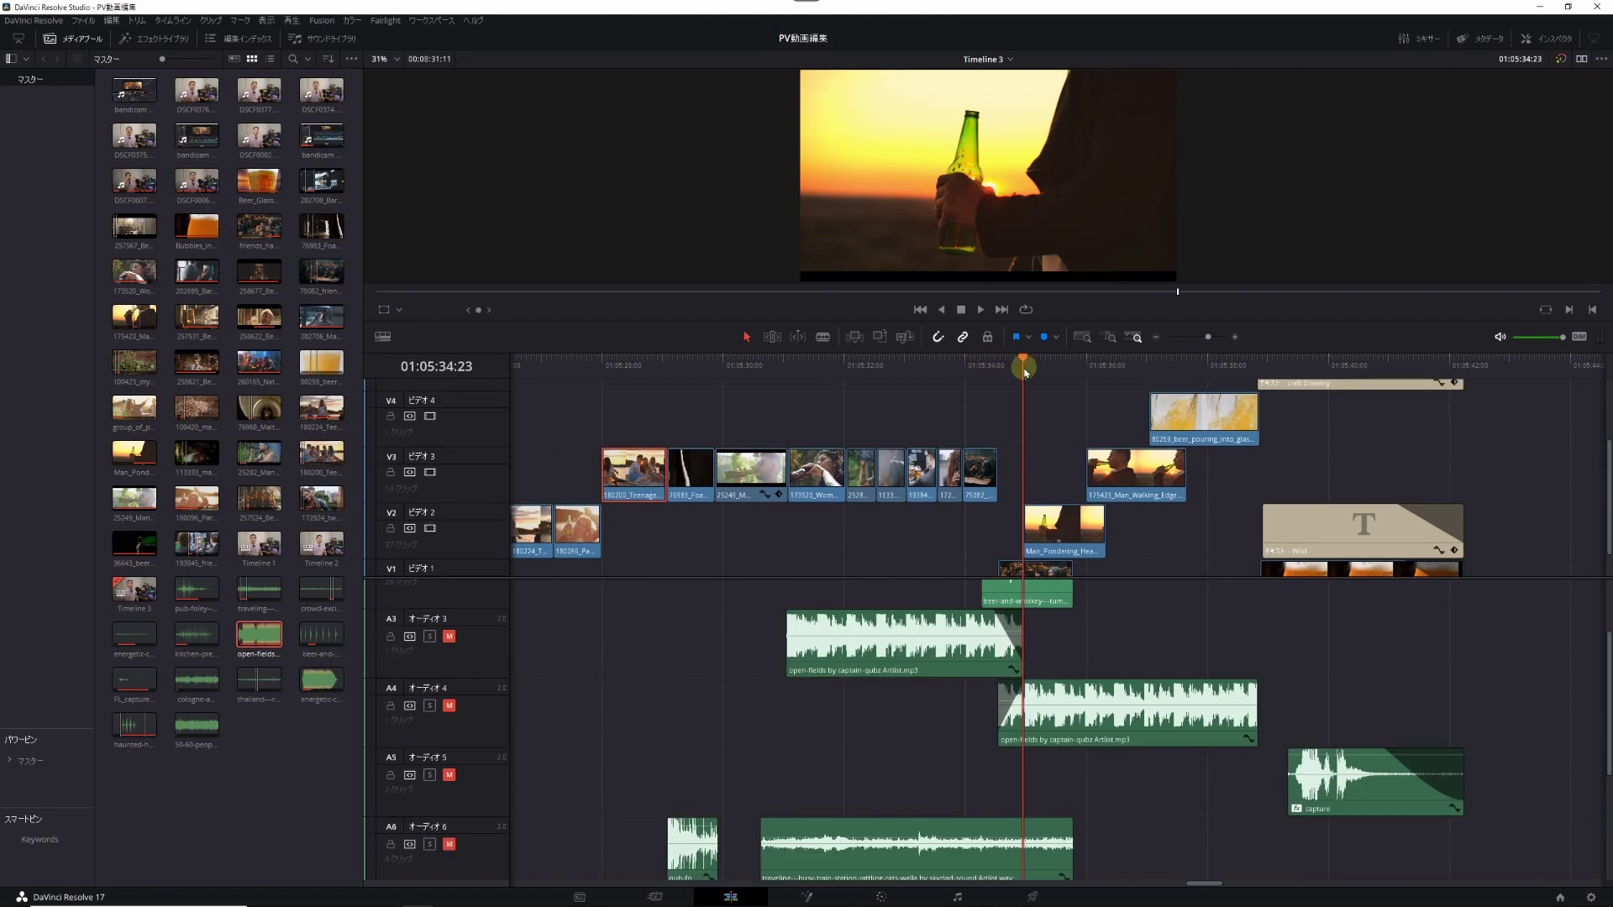
pyautogui.press('space')
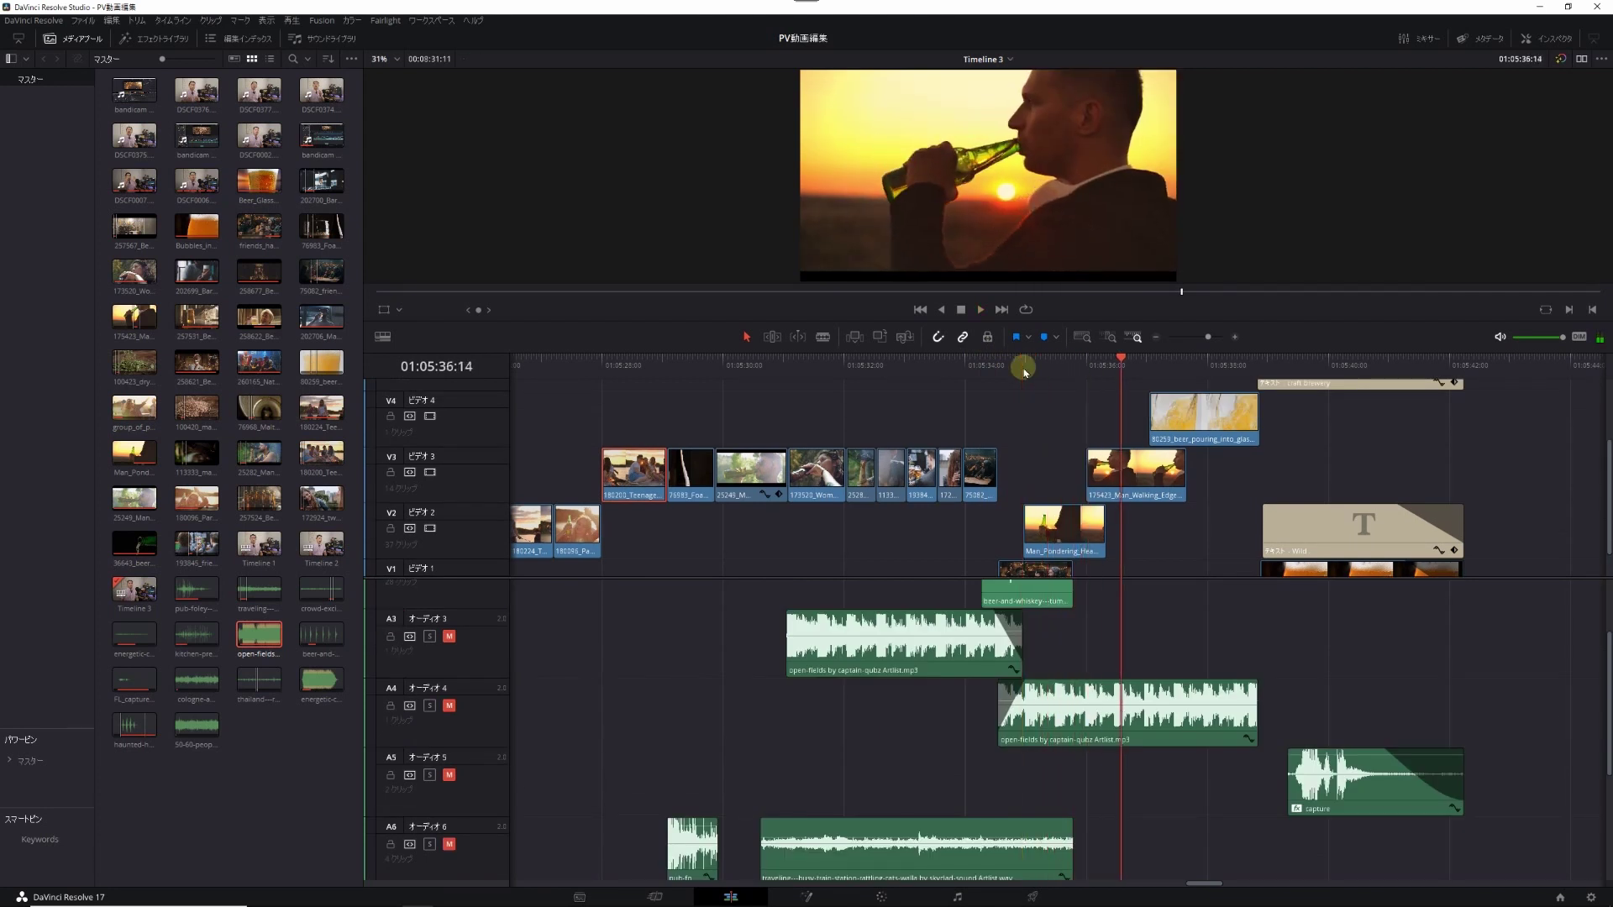
pyautogui.click(1024, 370)
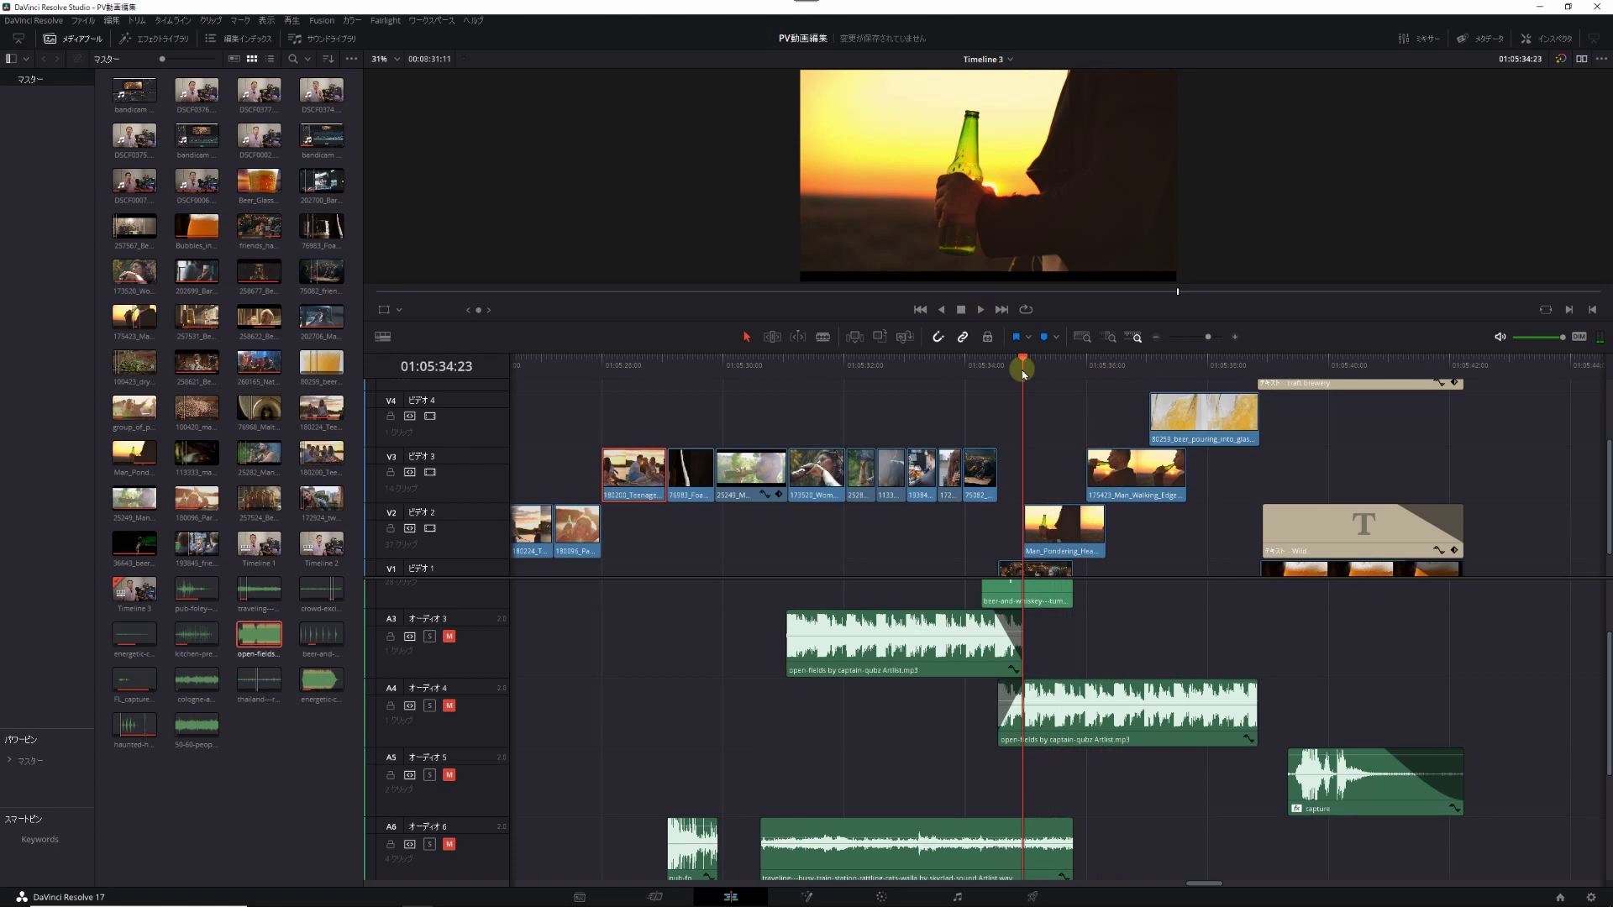
pyautogui.press('space')
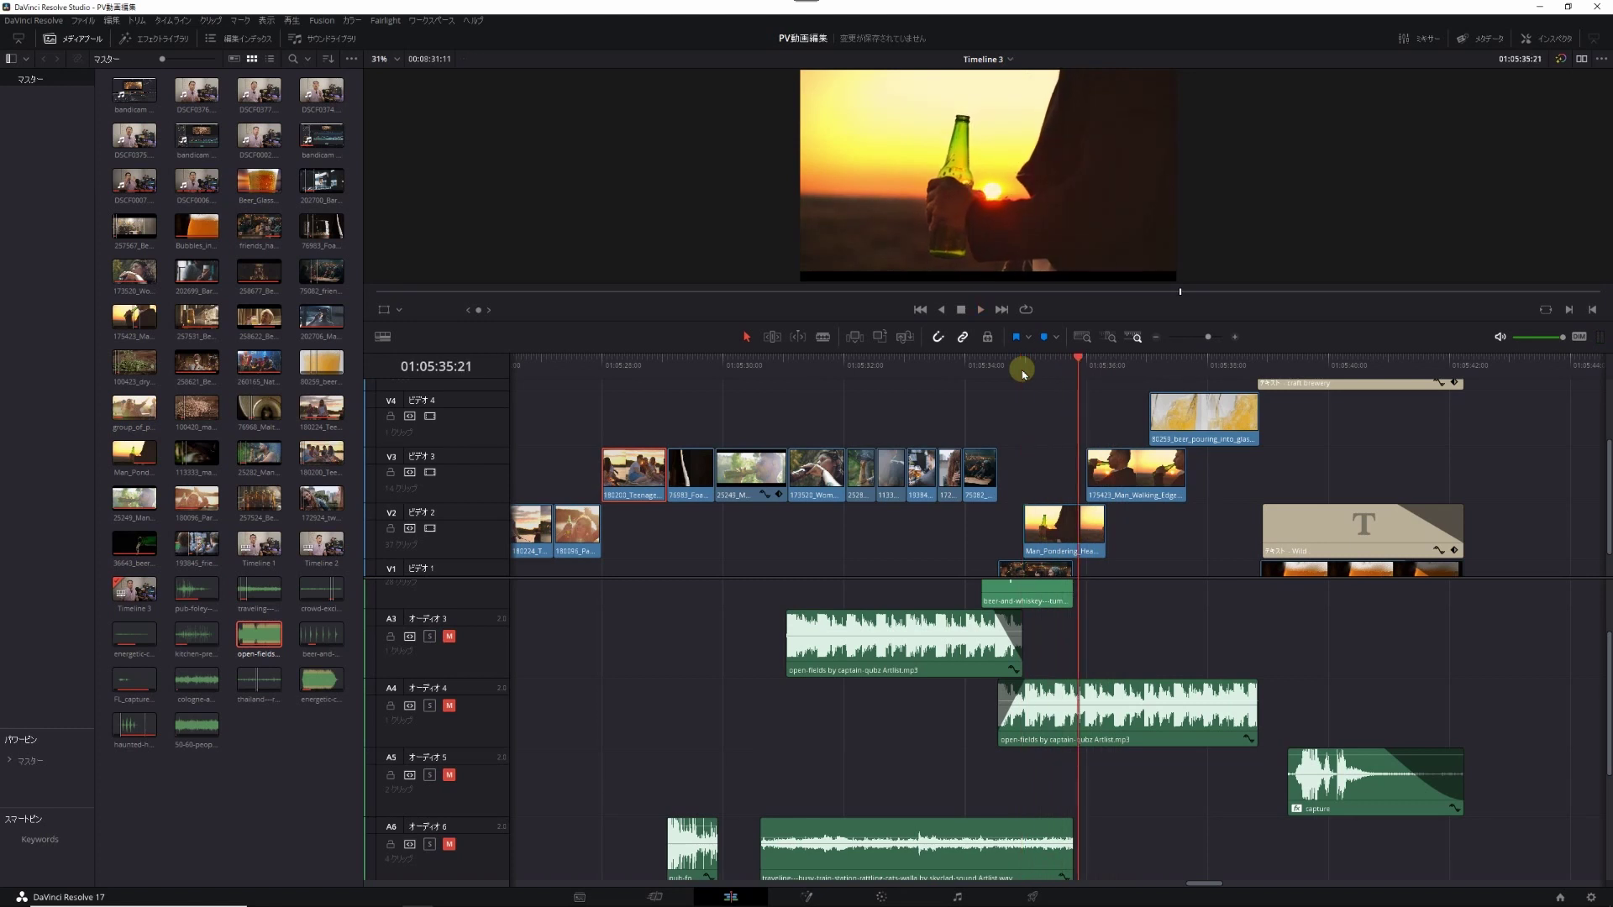
pyautogui.press('space')
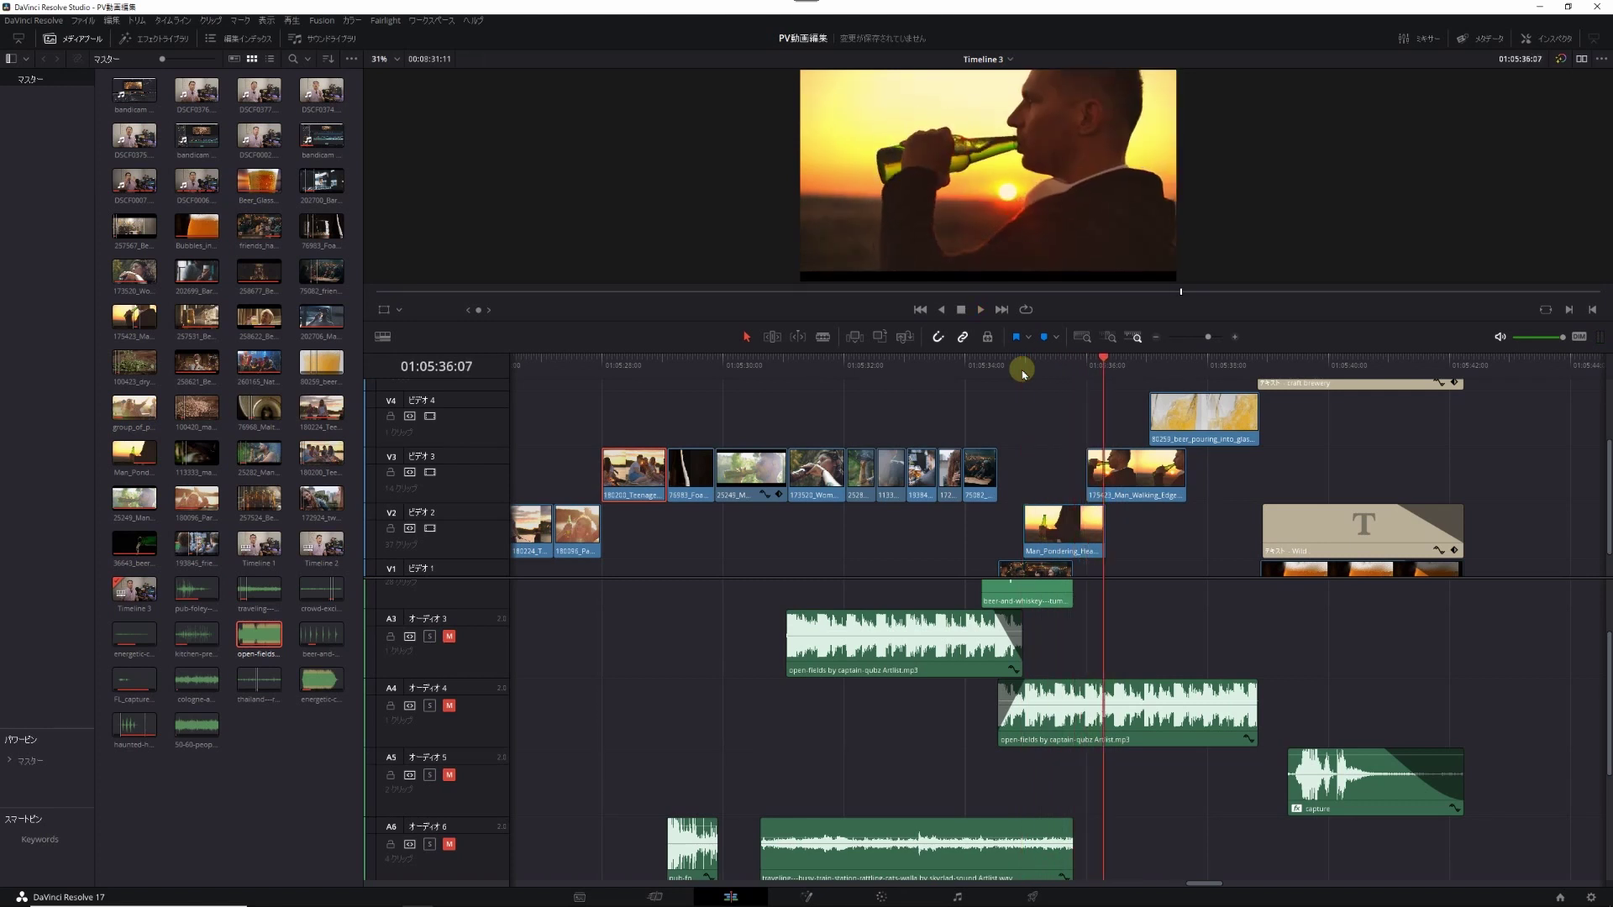
pyautogui.press('space')
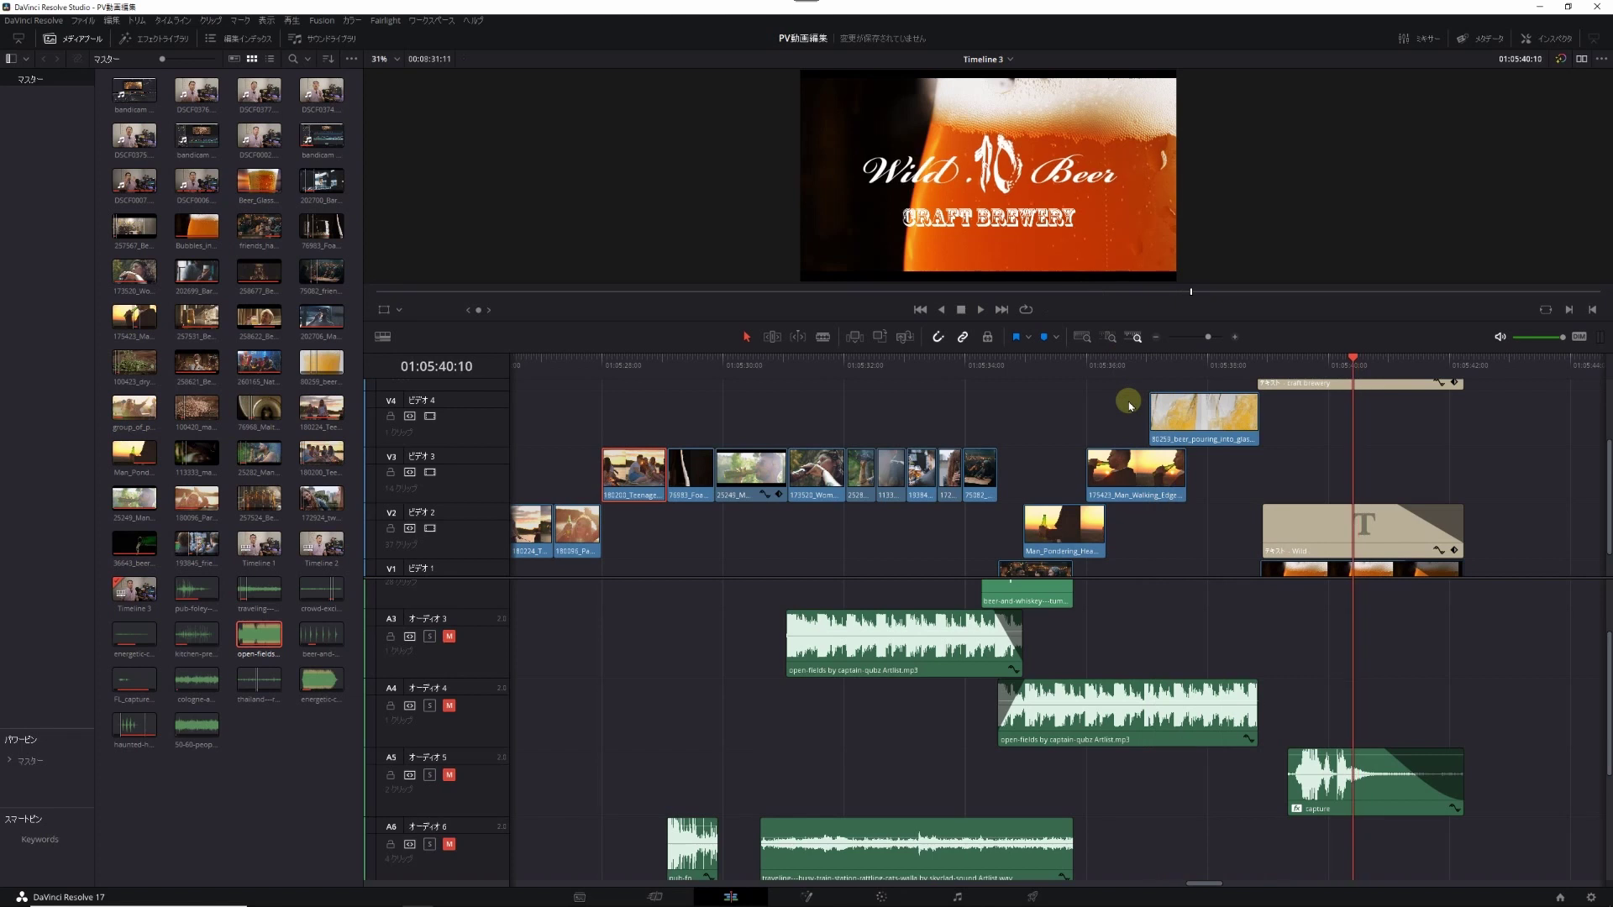
pyautogui.press('Up')
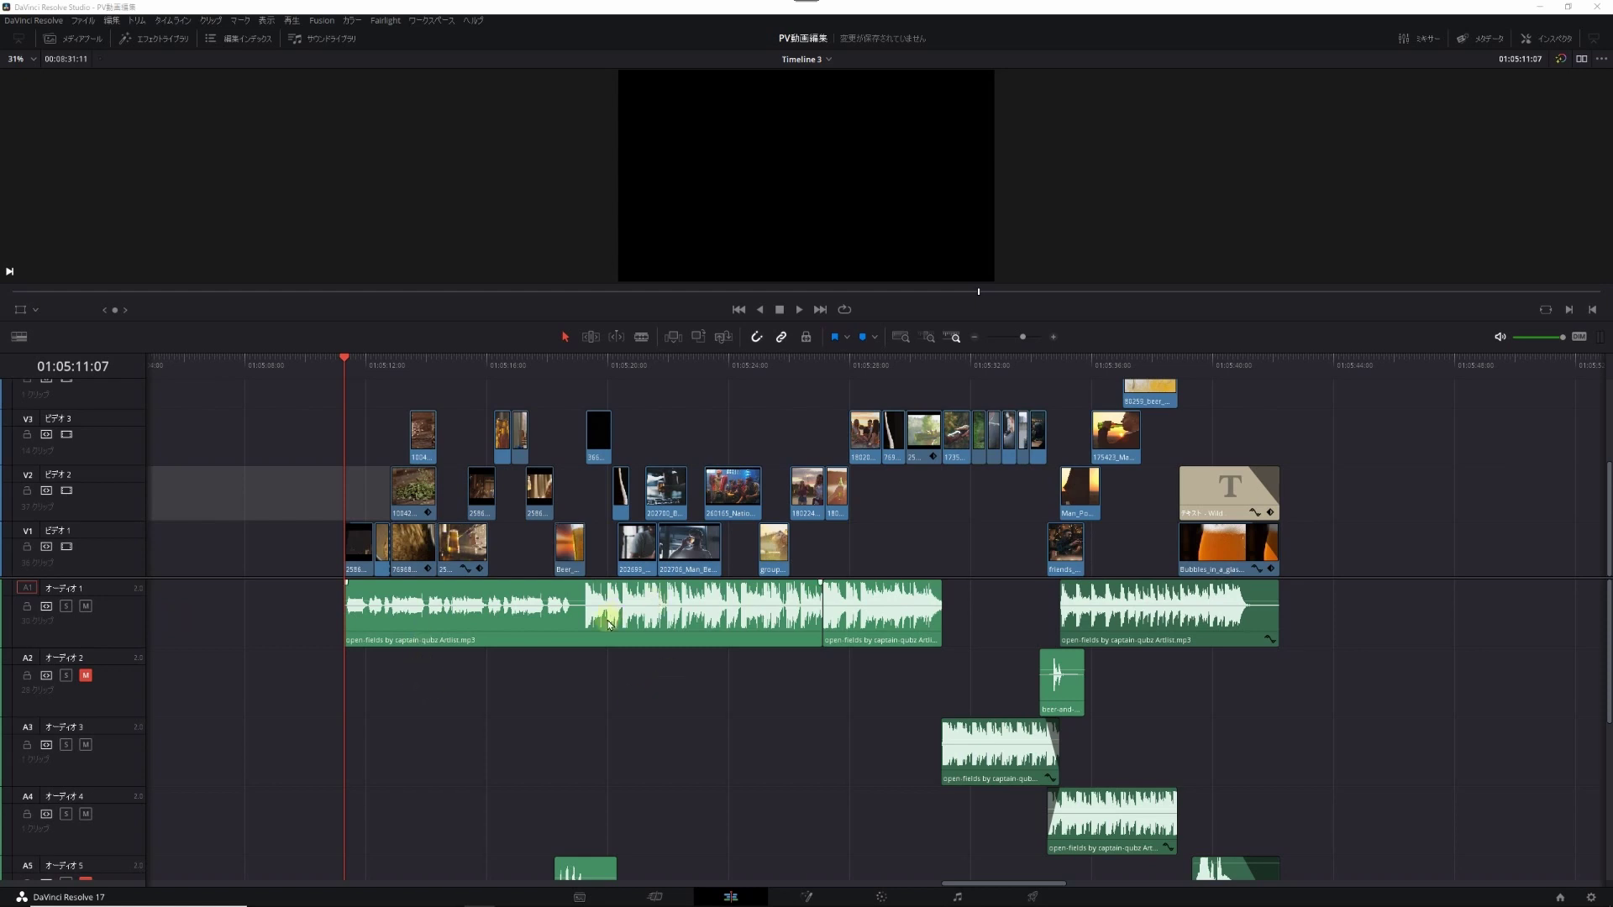
pyautogui.hotkey('ctrl', 'f')
pyautogui.press('space')
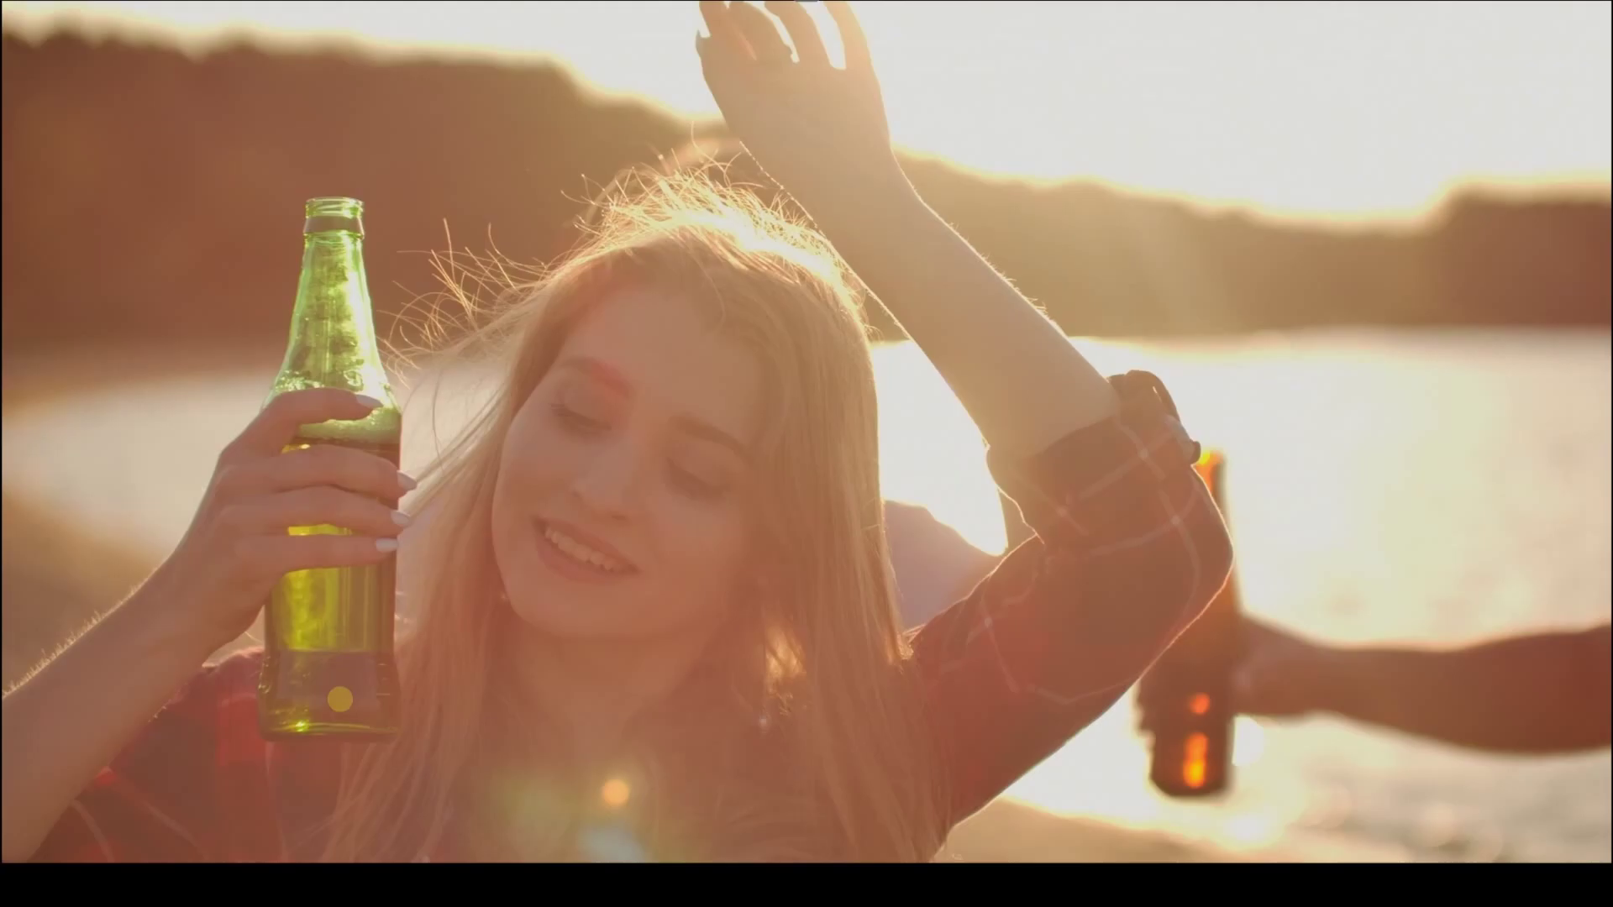
pyautogui.press('Escape')
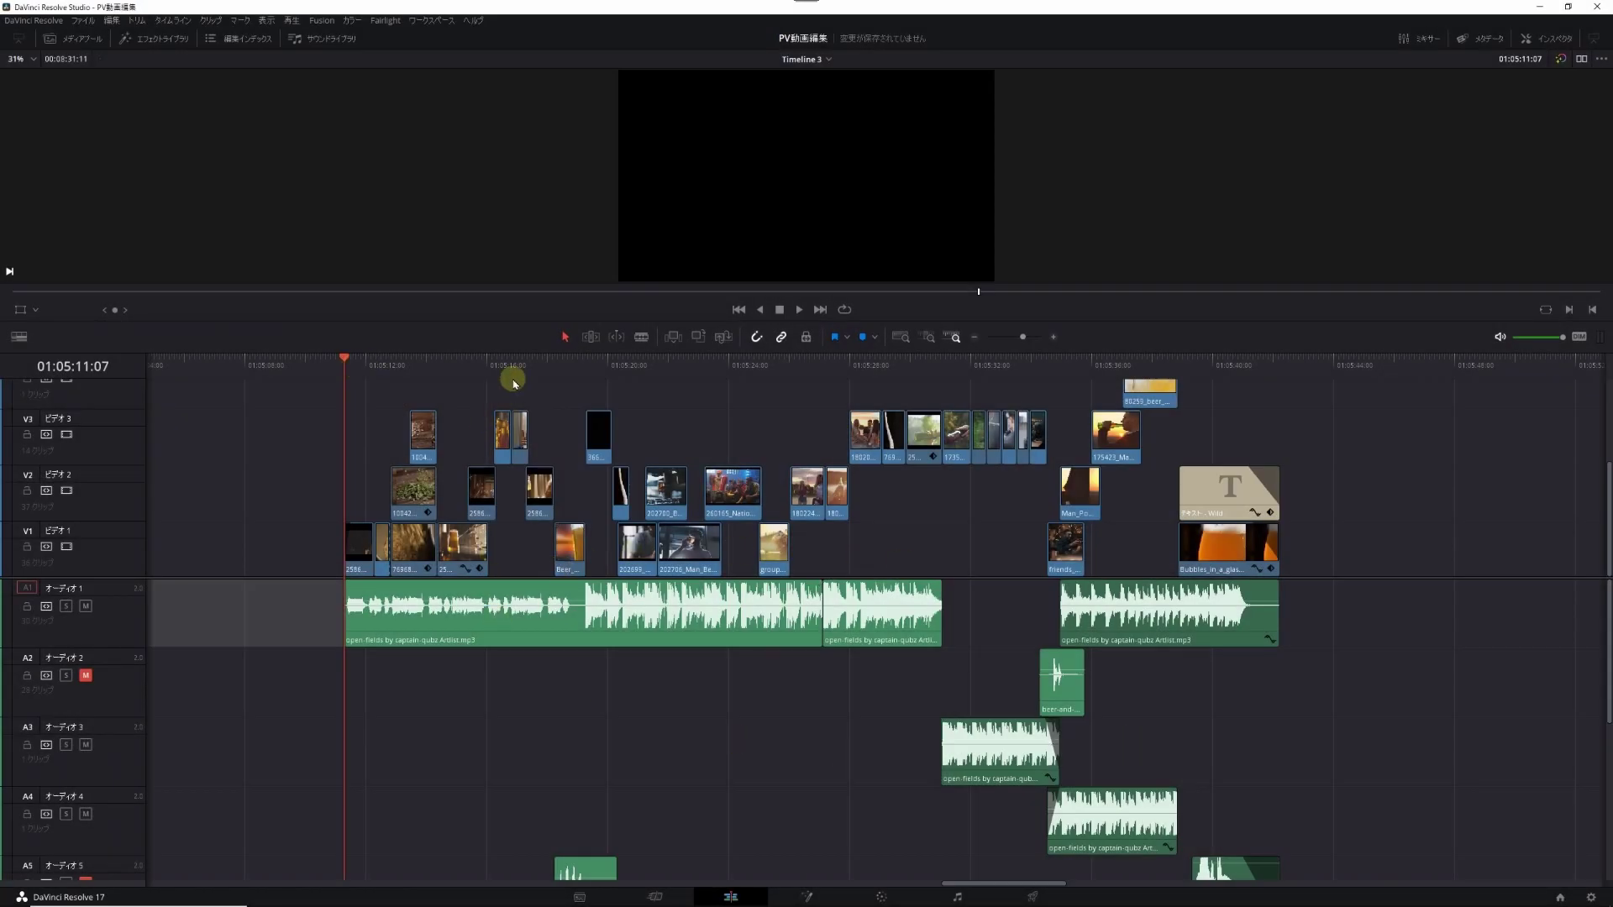
pyautogui.scroll(-3, 538, 692)
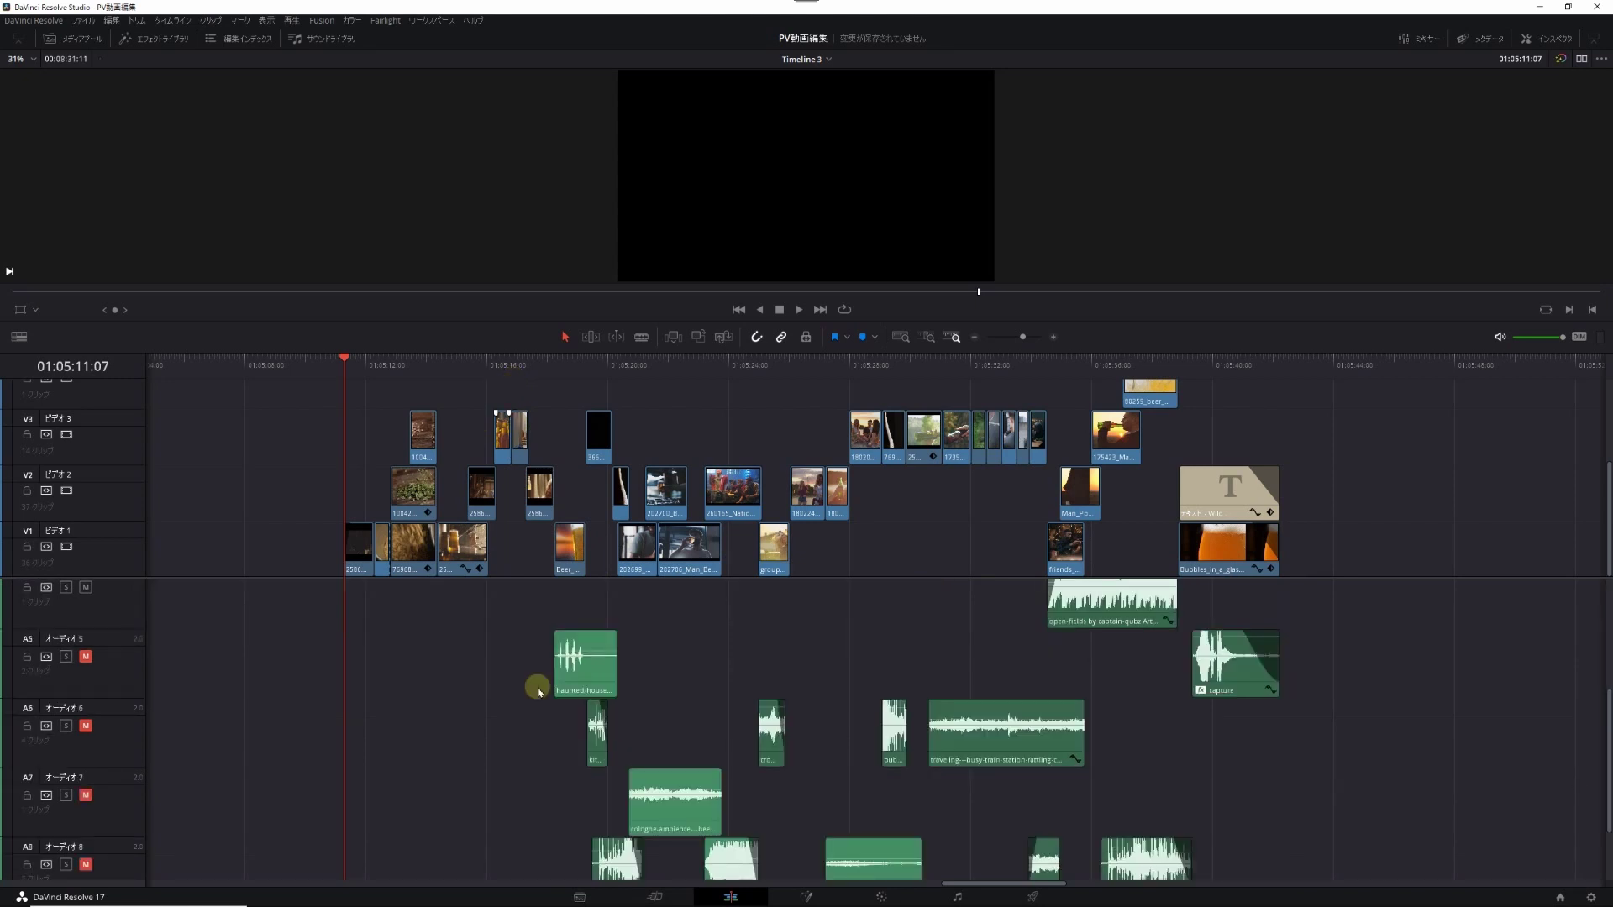
pyautogui.scroll(3, 538, 691)
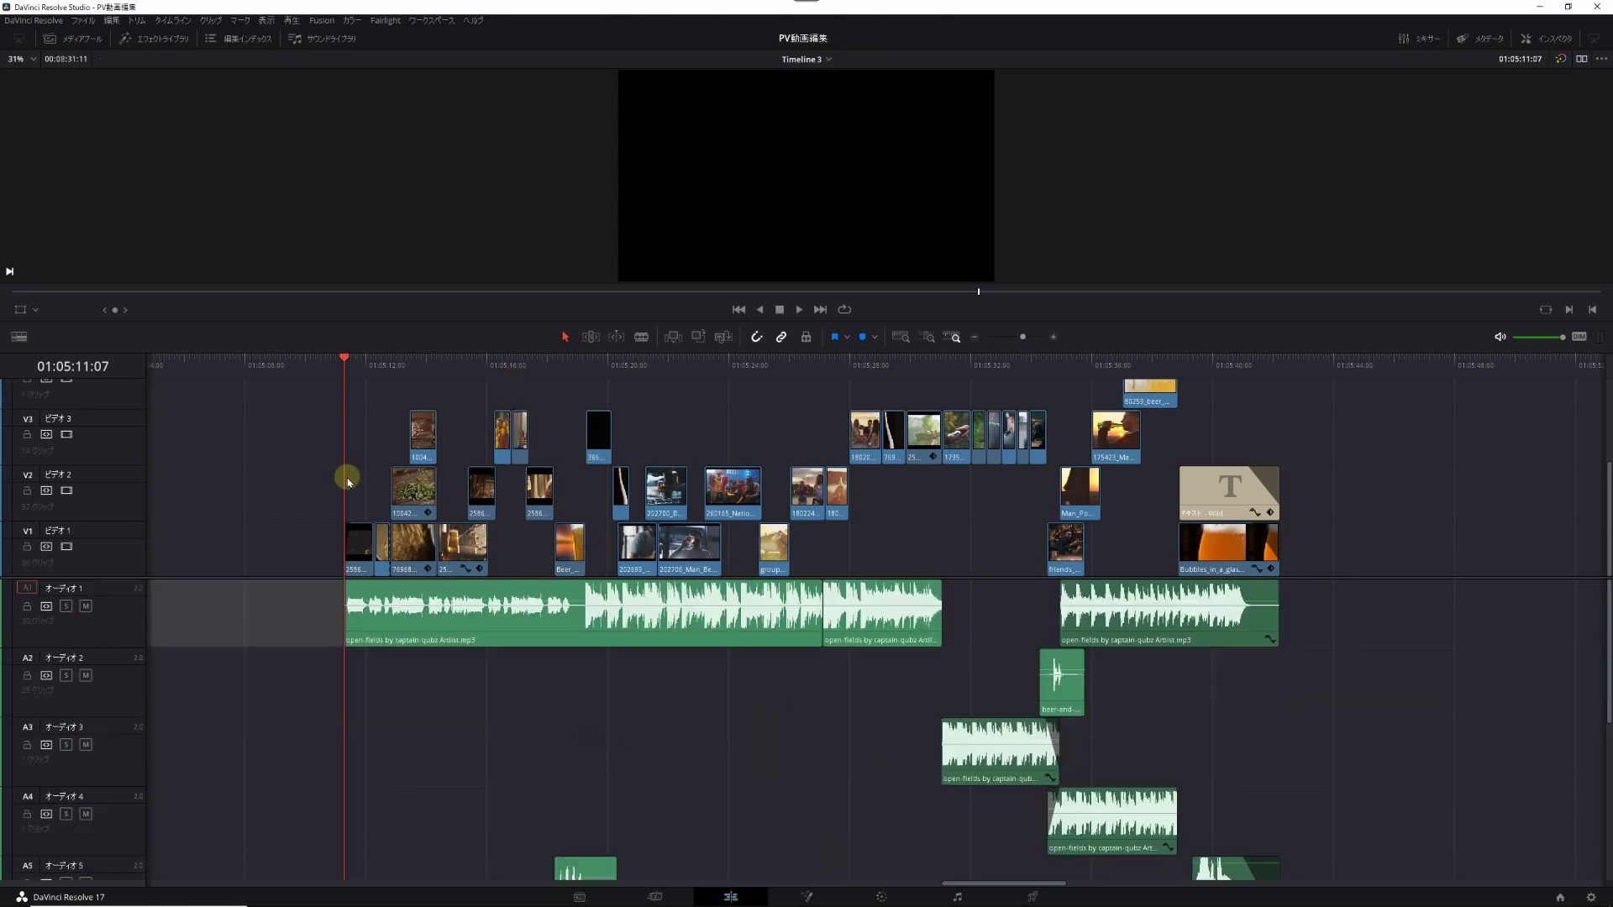
pyautogui.hotkey('ctrl', 'f')
pyautogui.press('space')
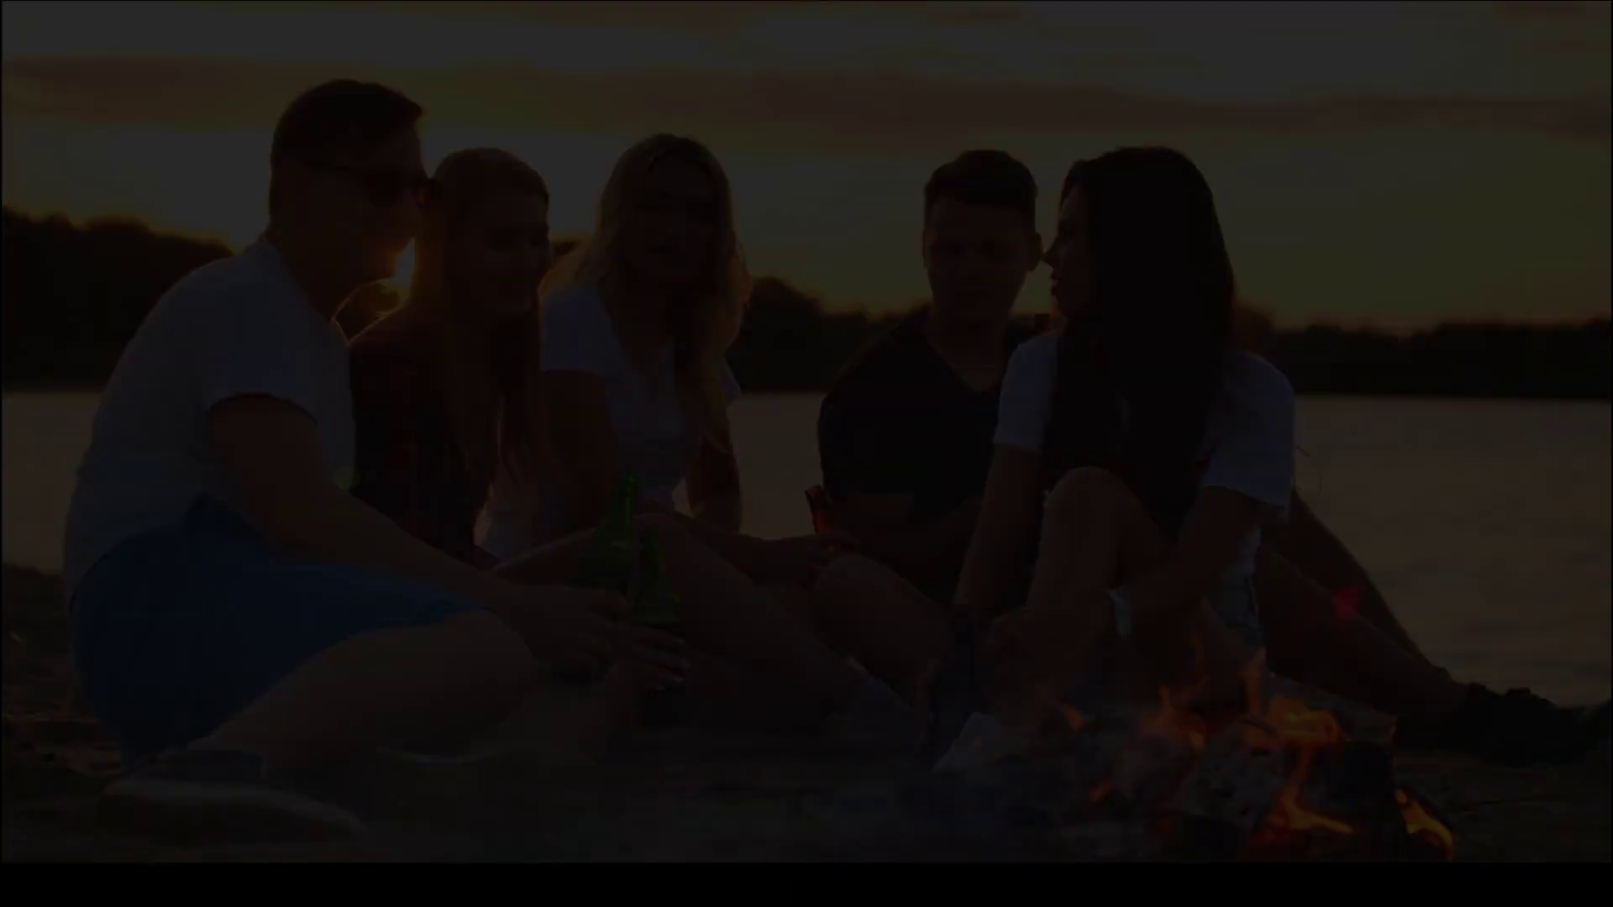
pyautogui.press('Escape')
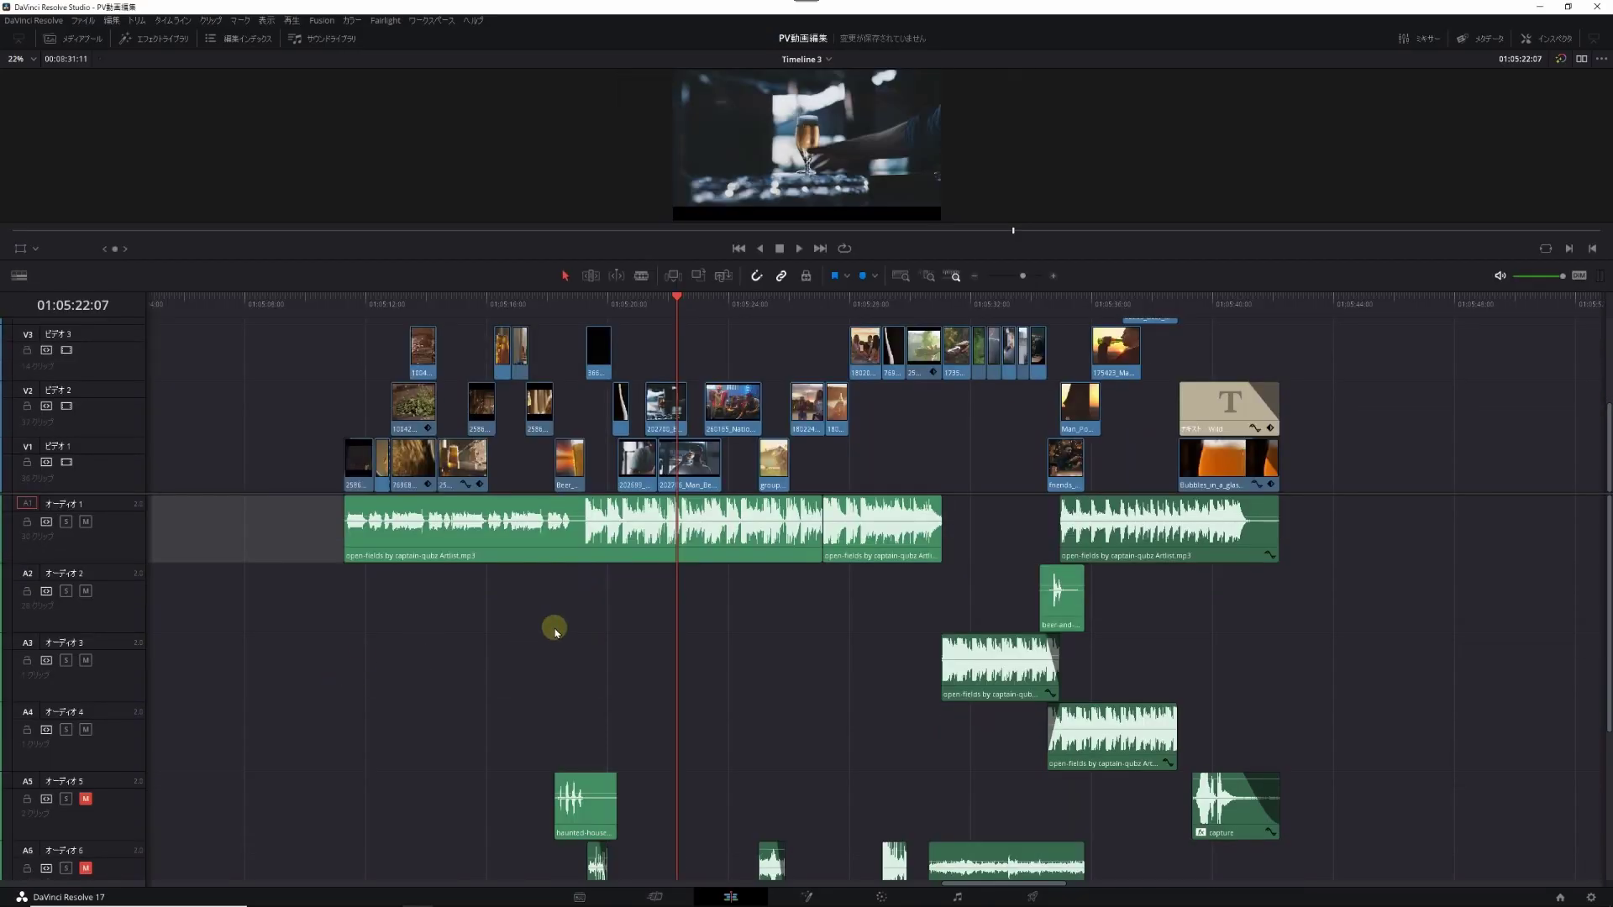
# Step: Unmute the sound-effect track and play from the beer glass shot to hear it
pyautogui.scroll(-3, 555, 632)
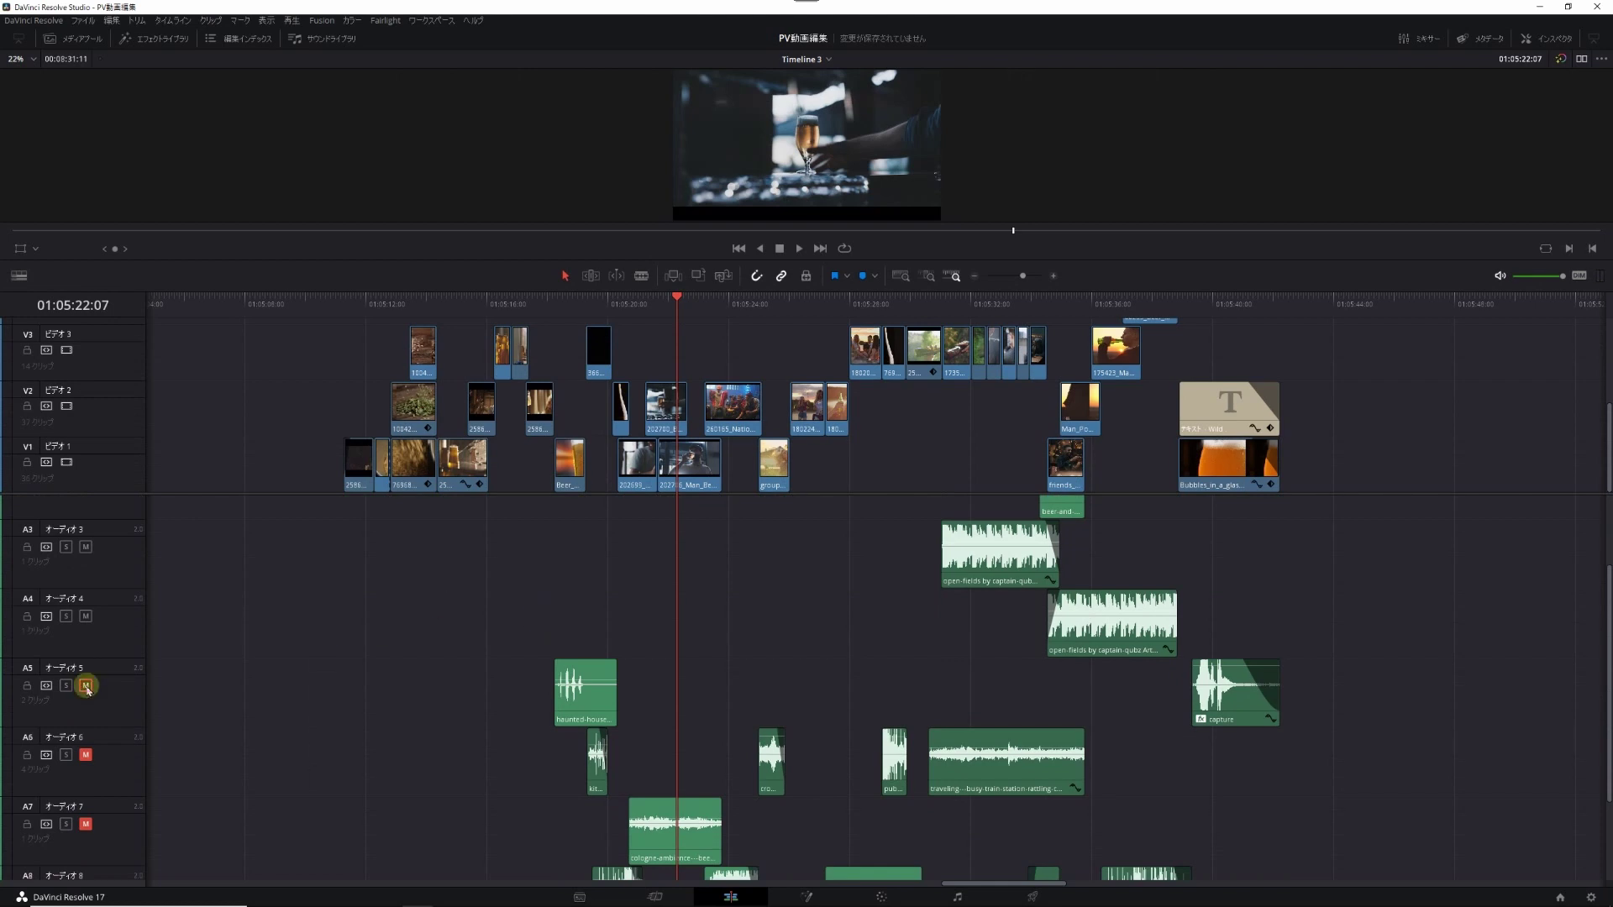
pyautogui.click(556, 298)
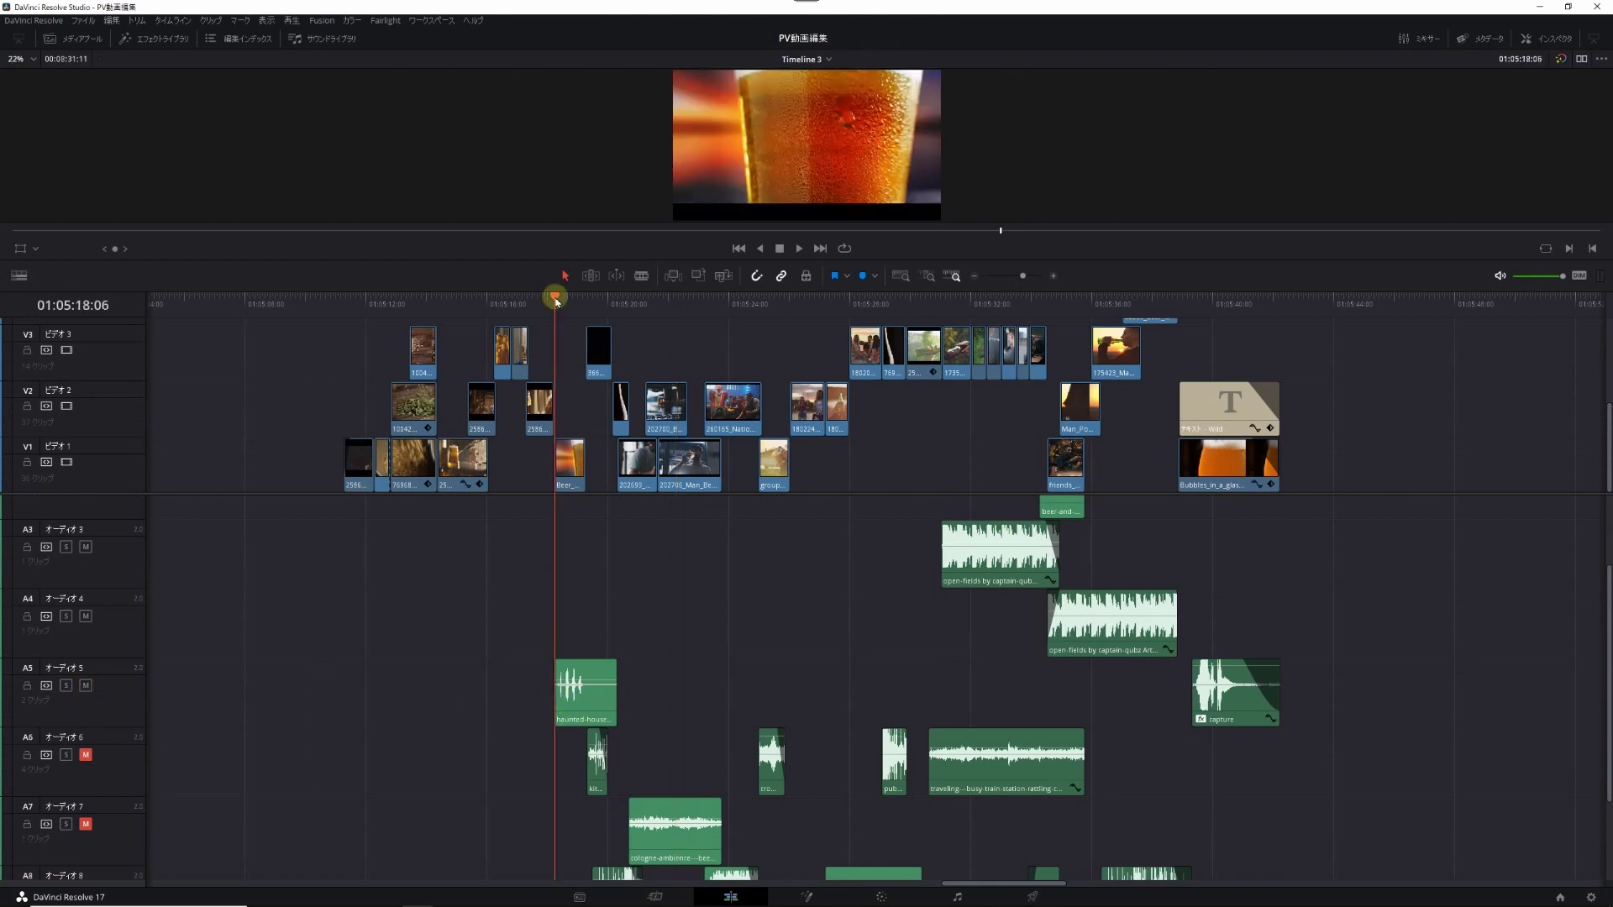
pyautogui.press('space')
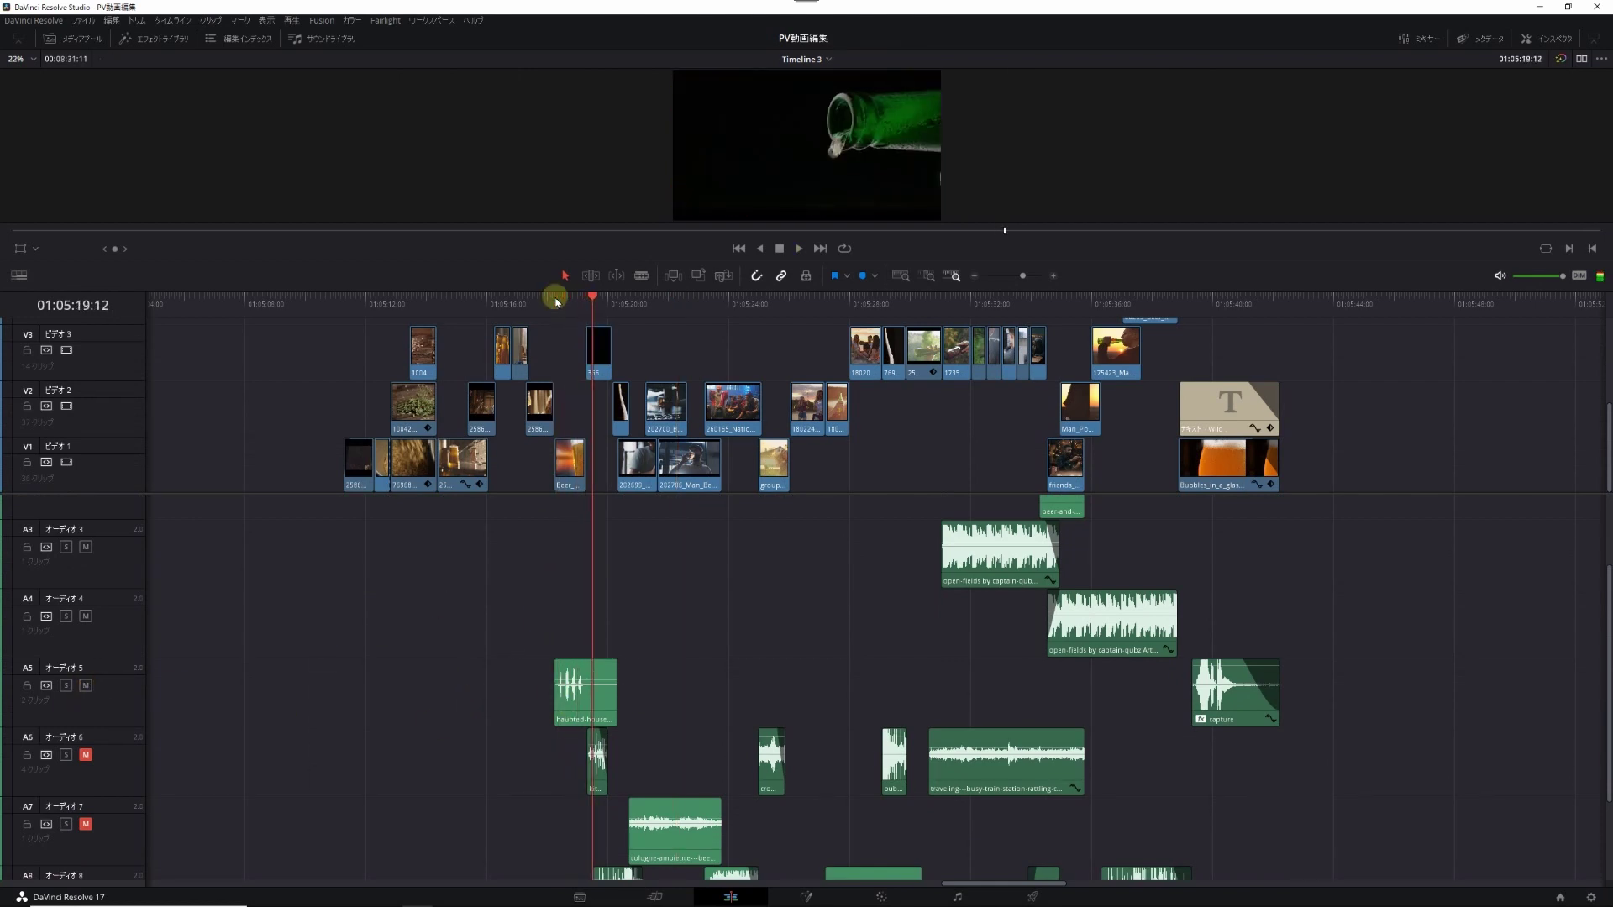
pyautogui.click(572, 687)
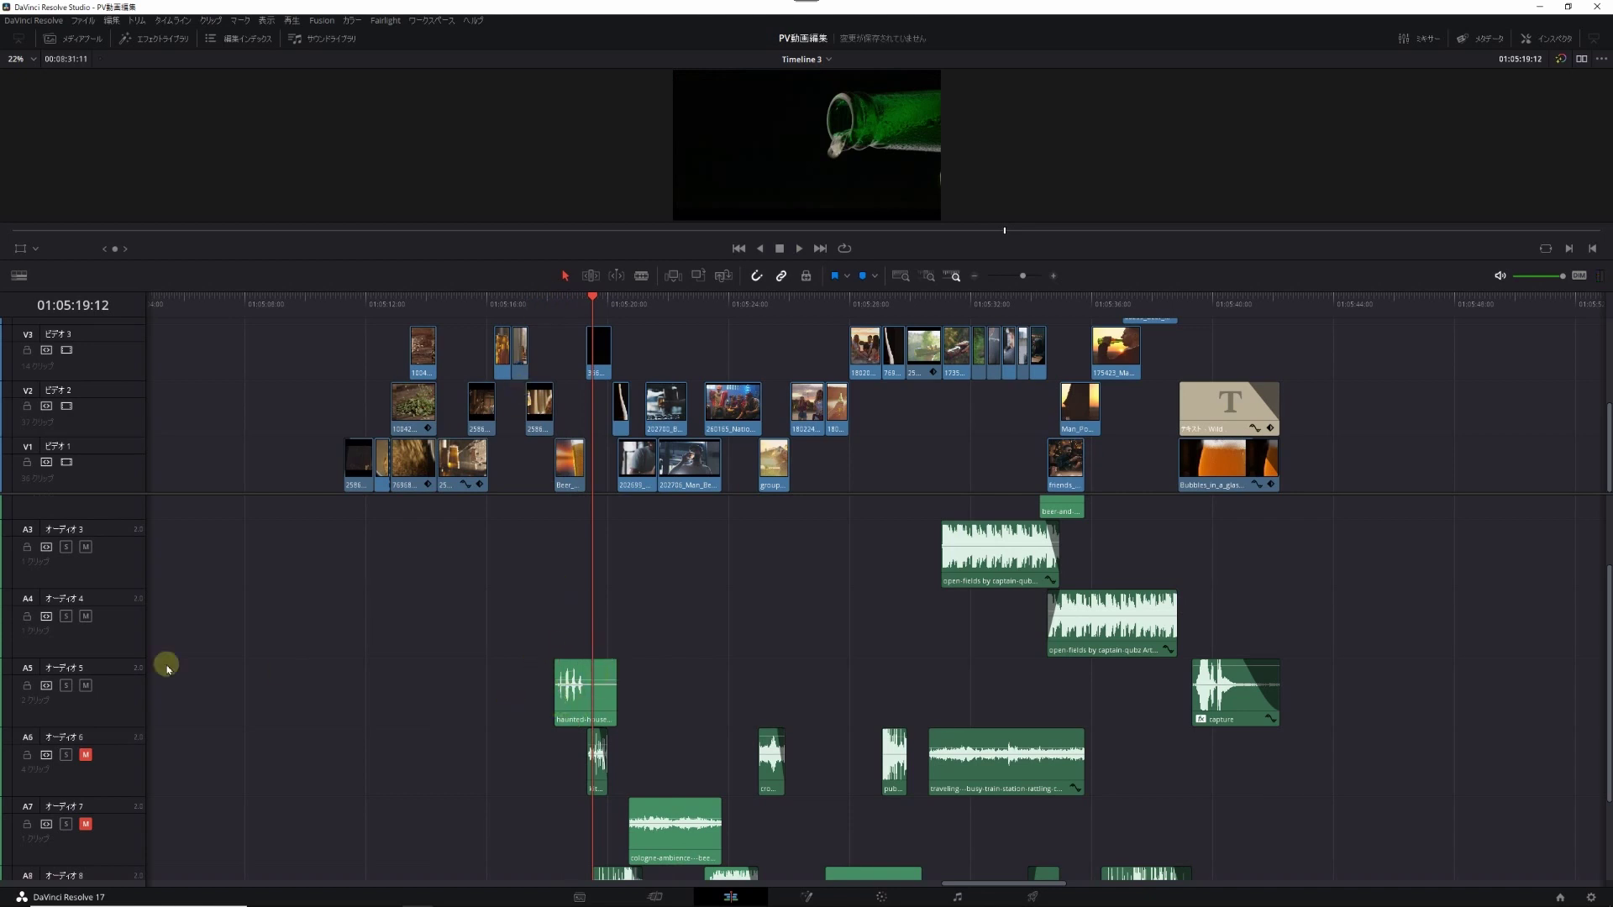
pyautogui.click(548, 303)
pyautogui.press('space')
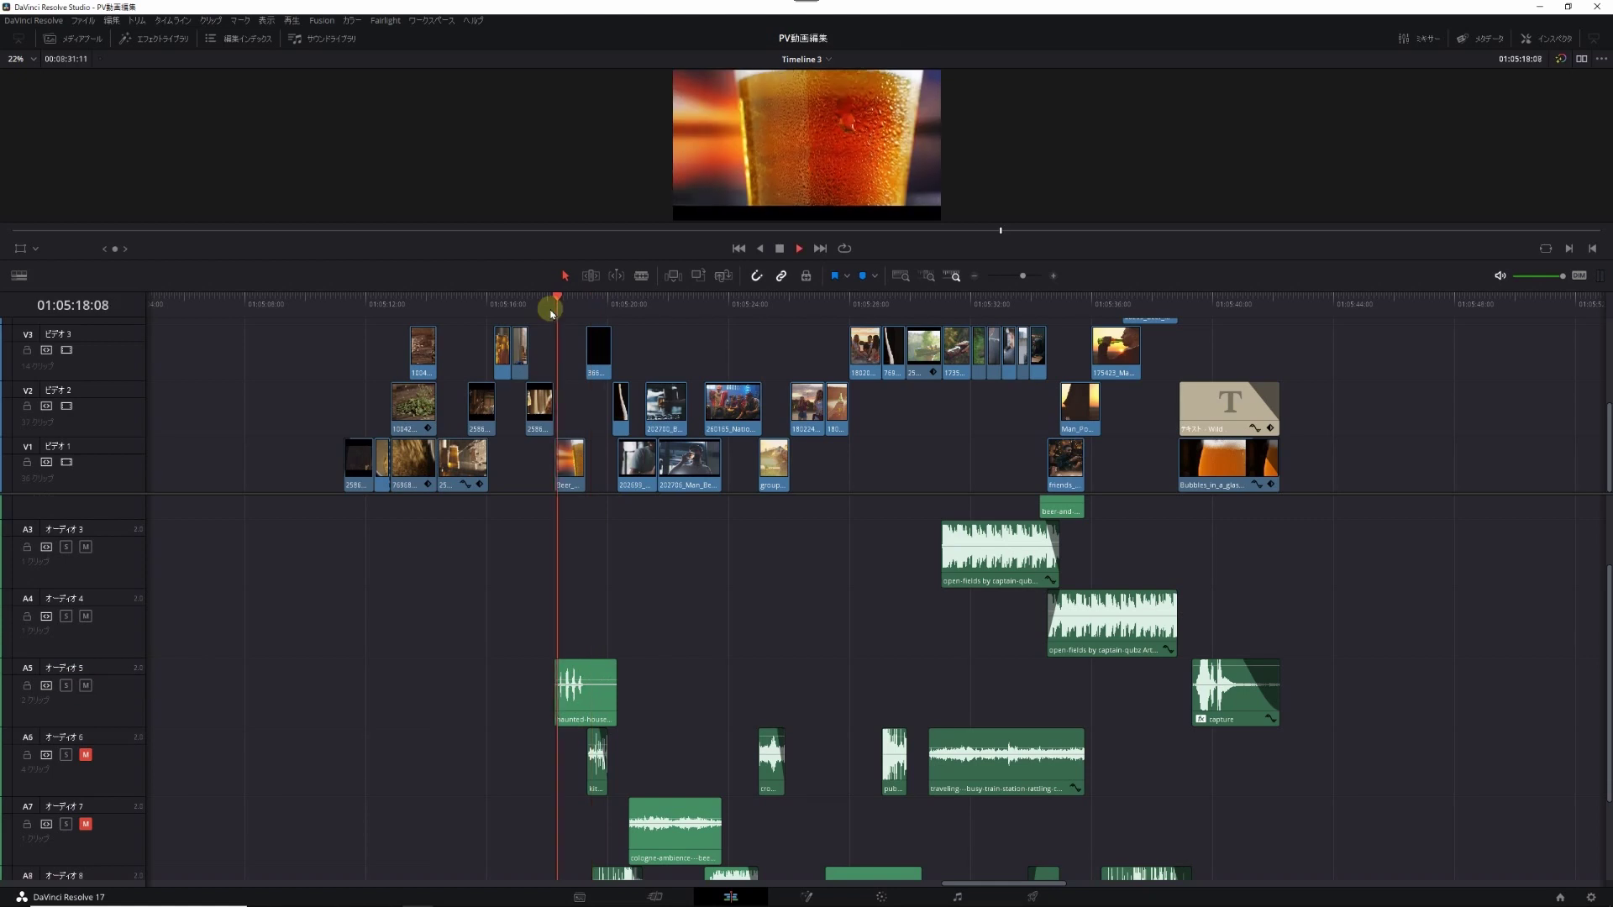
pyautogui.press('space')
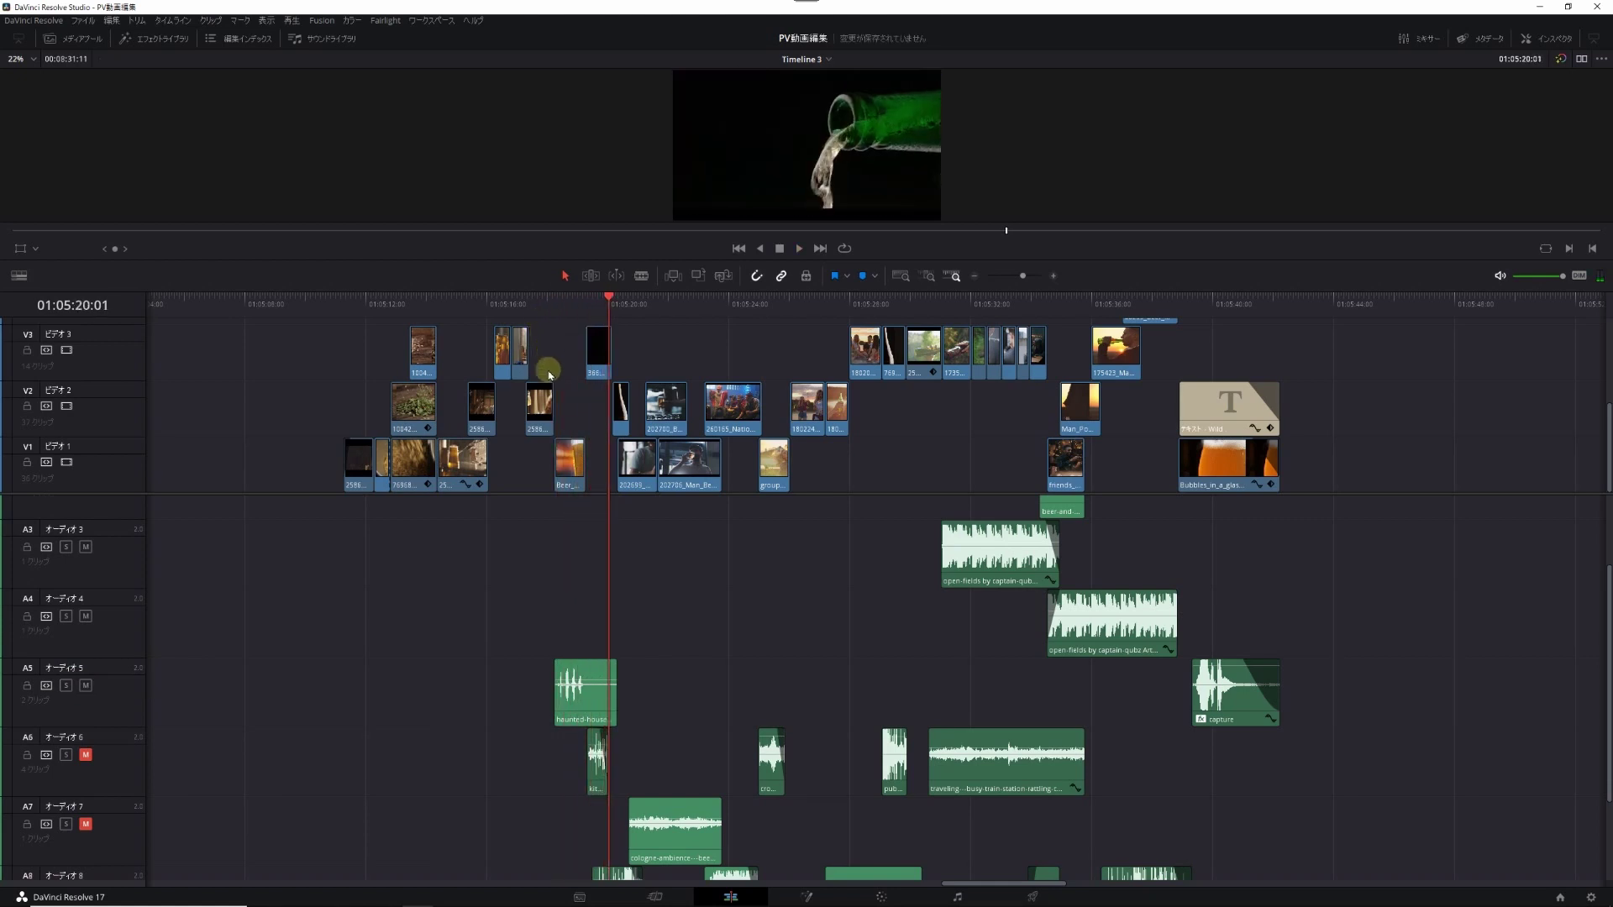
pyautogui.click(557, 305)
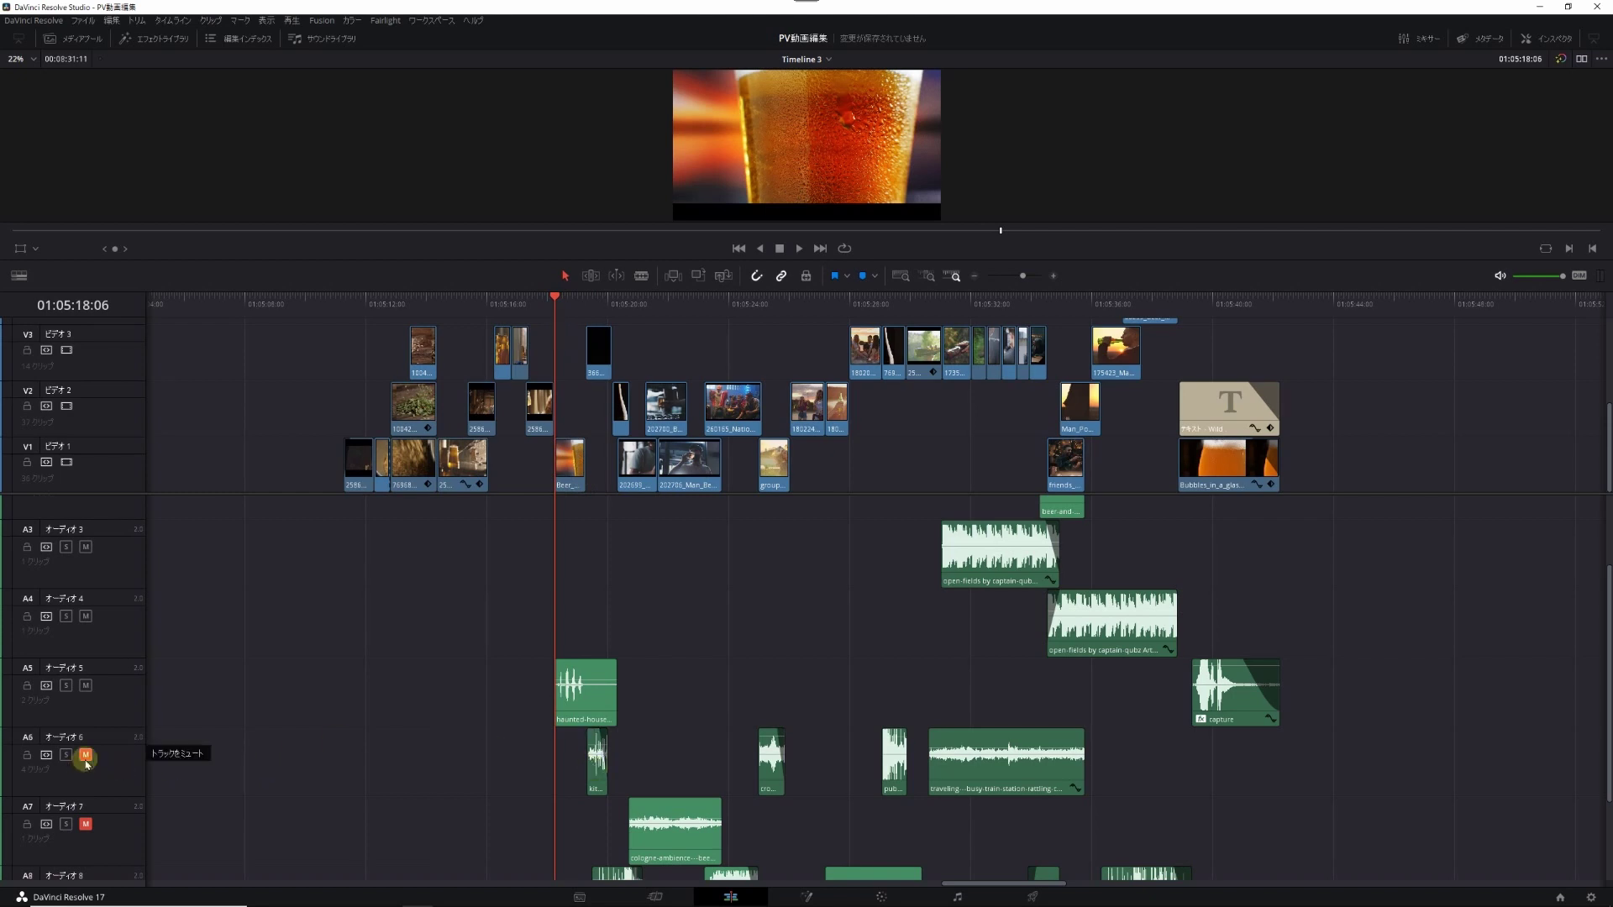
# Step: Replay the green bottle shot with the A6 effects audible, then enlarge the viewer
pyautogui.click(585, 299)
pyautogui.hotkey('ctrl', 'z')
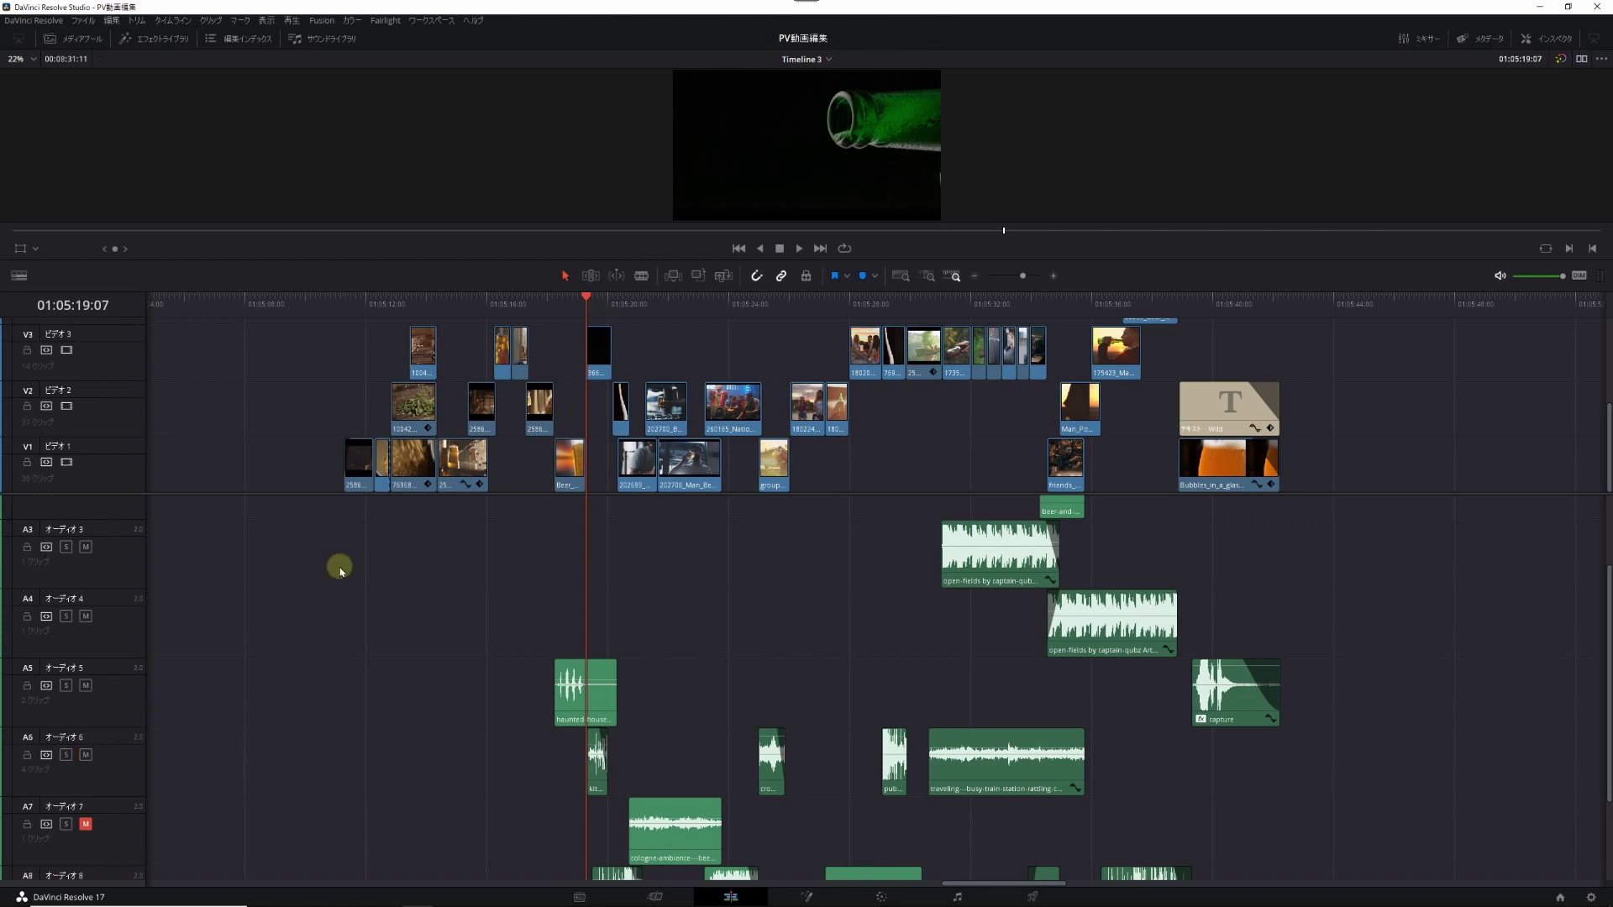
pyautogui.press('space')
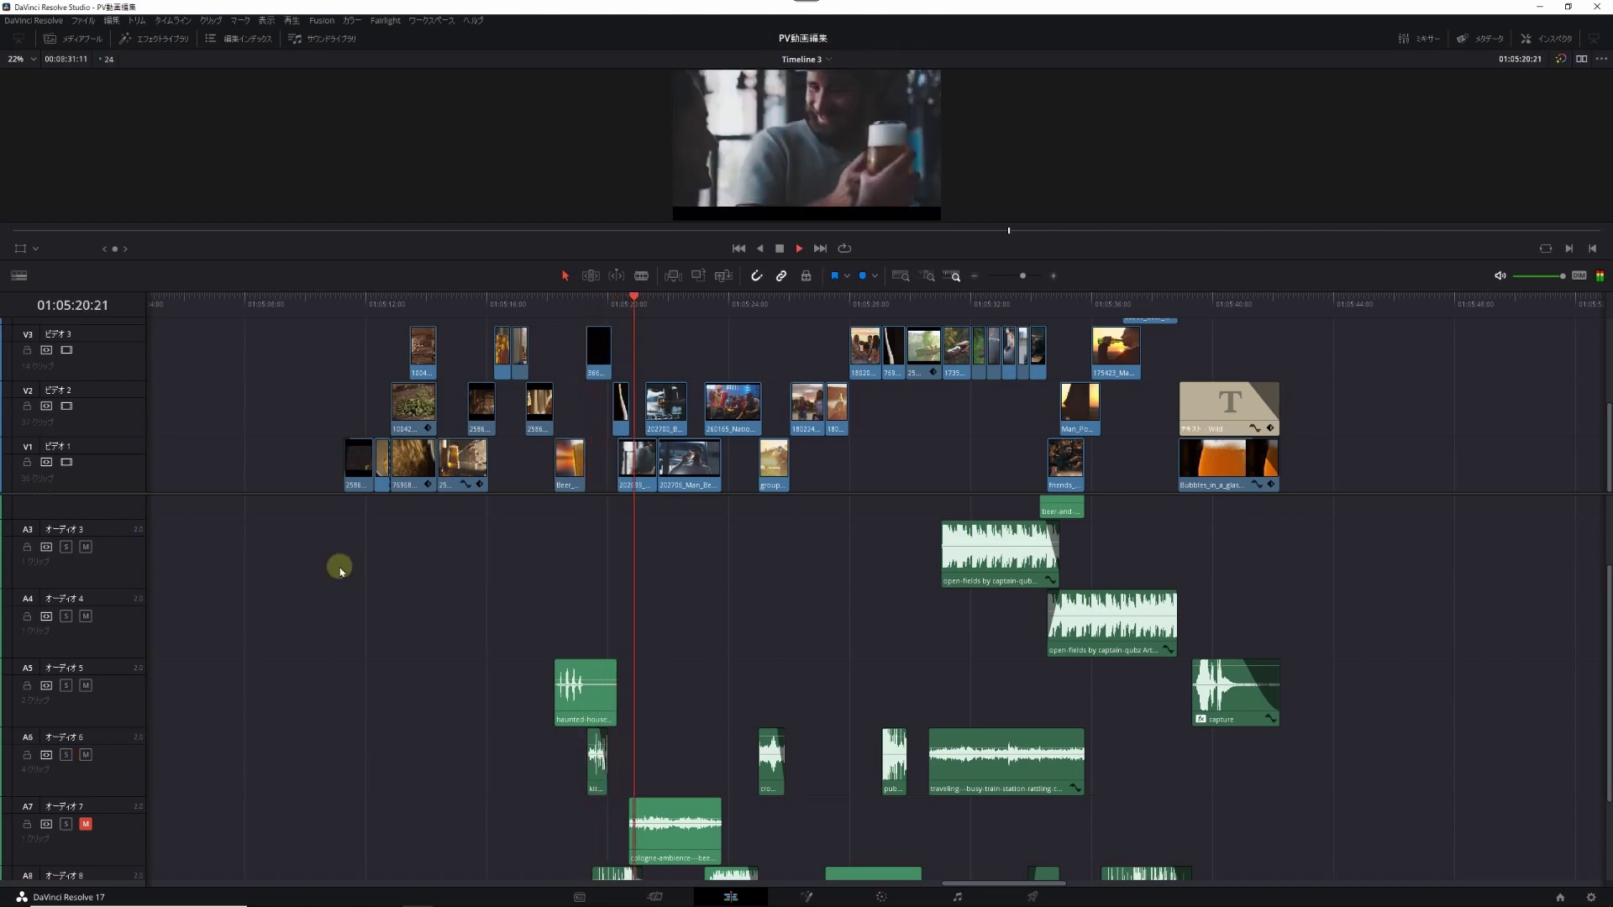
pyautogui.press('space')
pyautogui.scroll(-1, 571, 595)
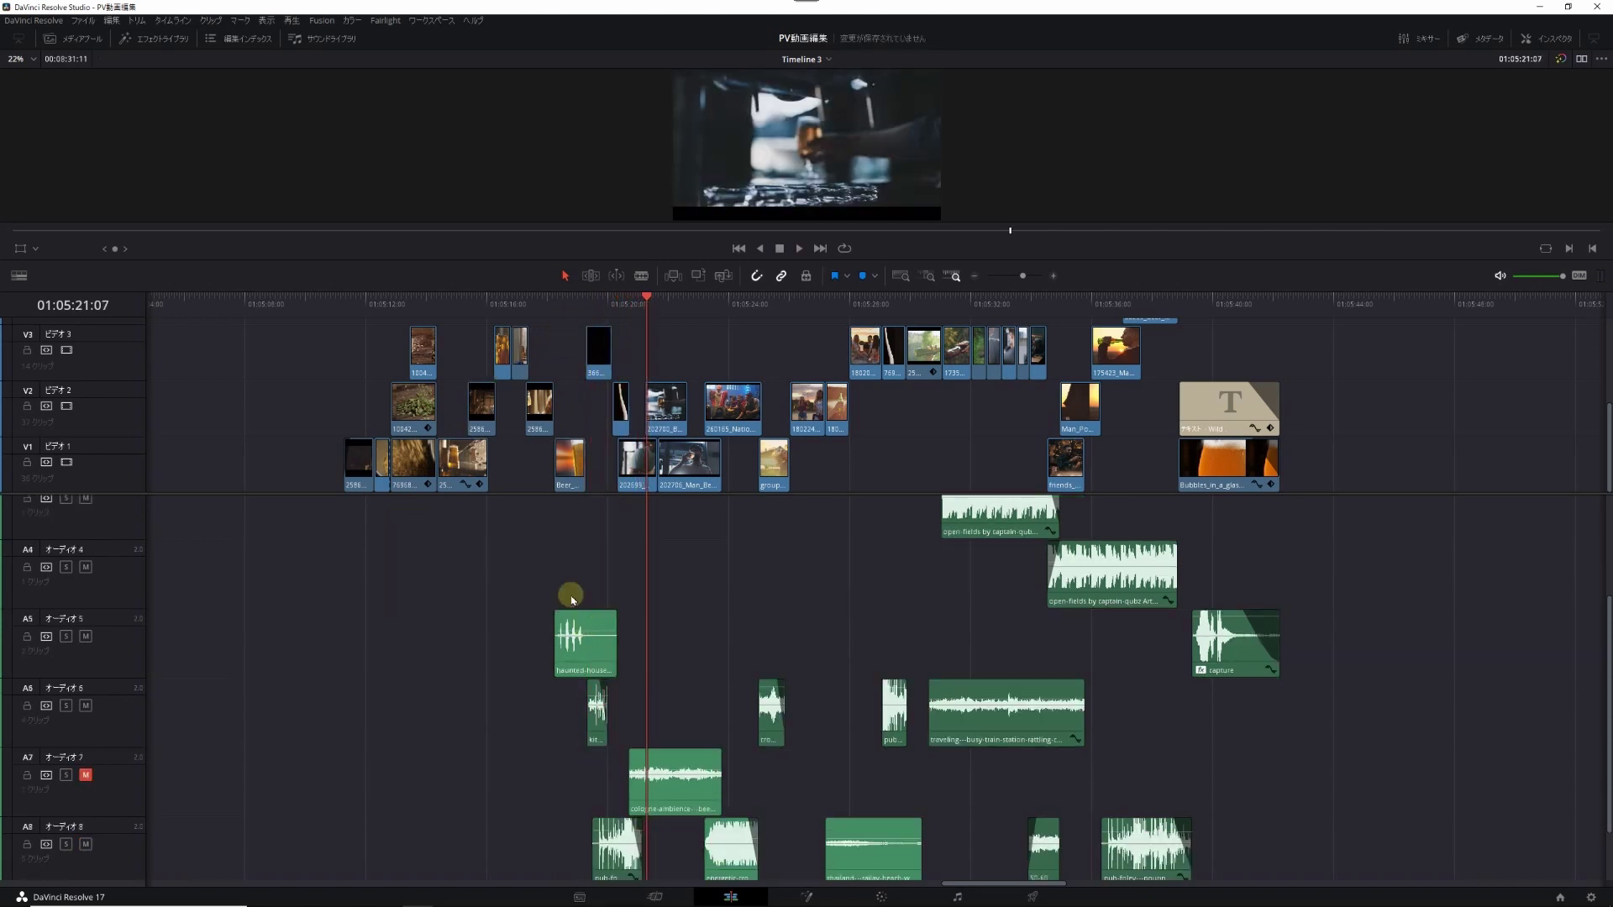
pyautogui.scroll(-1, 626, 600)
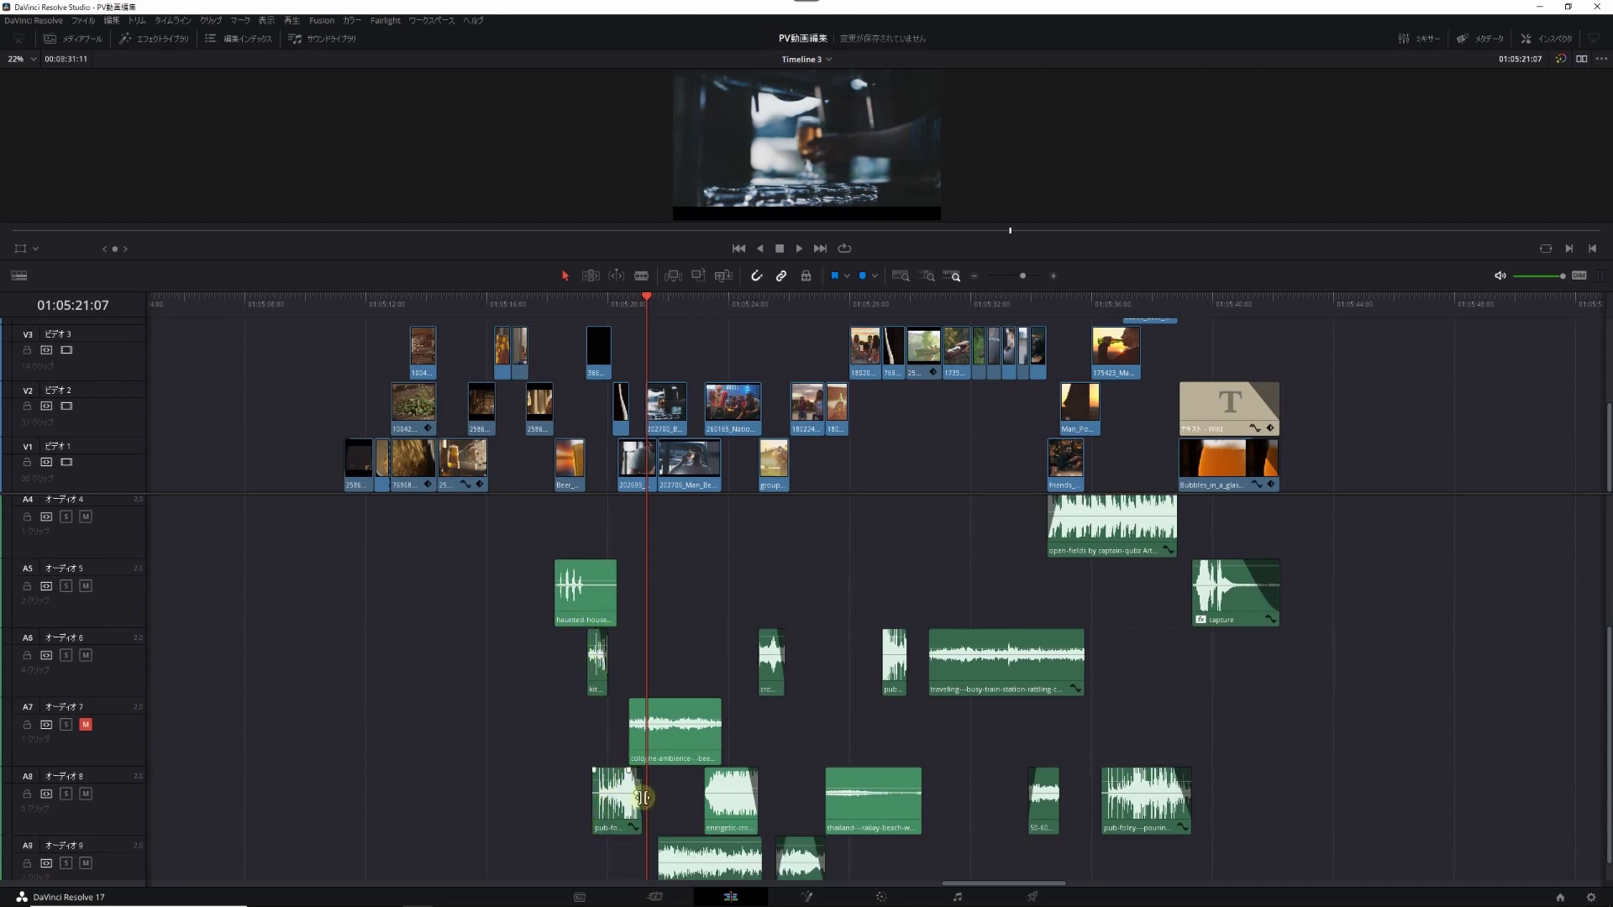
pyautogui.click(579, 301)
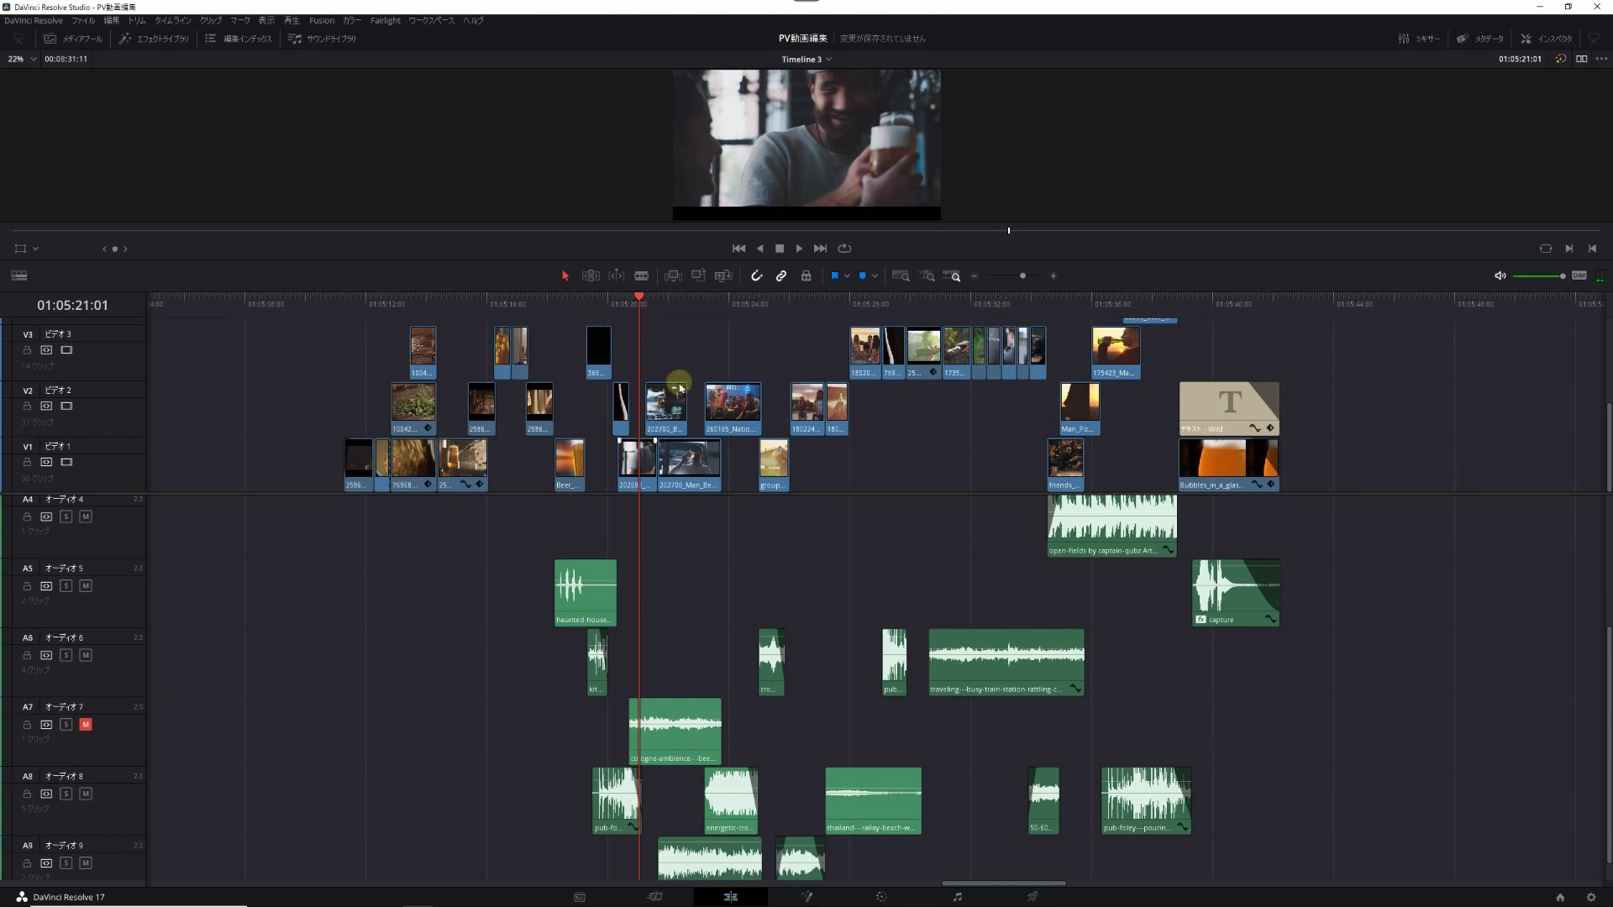
pyautogui.click(630, 301)
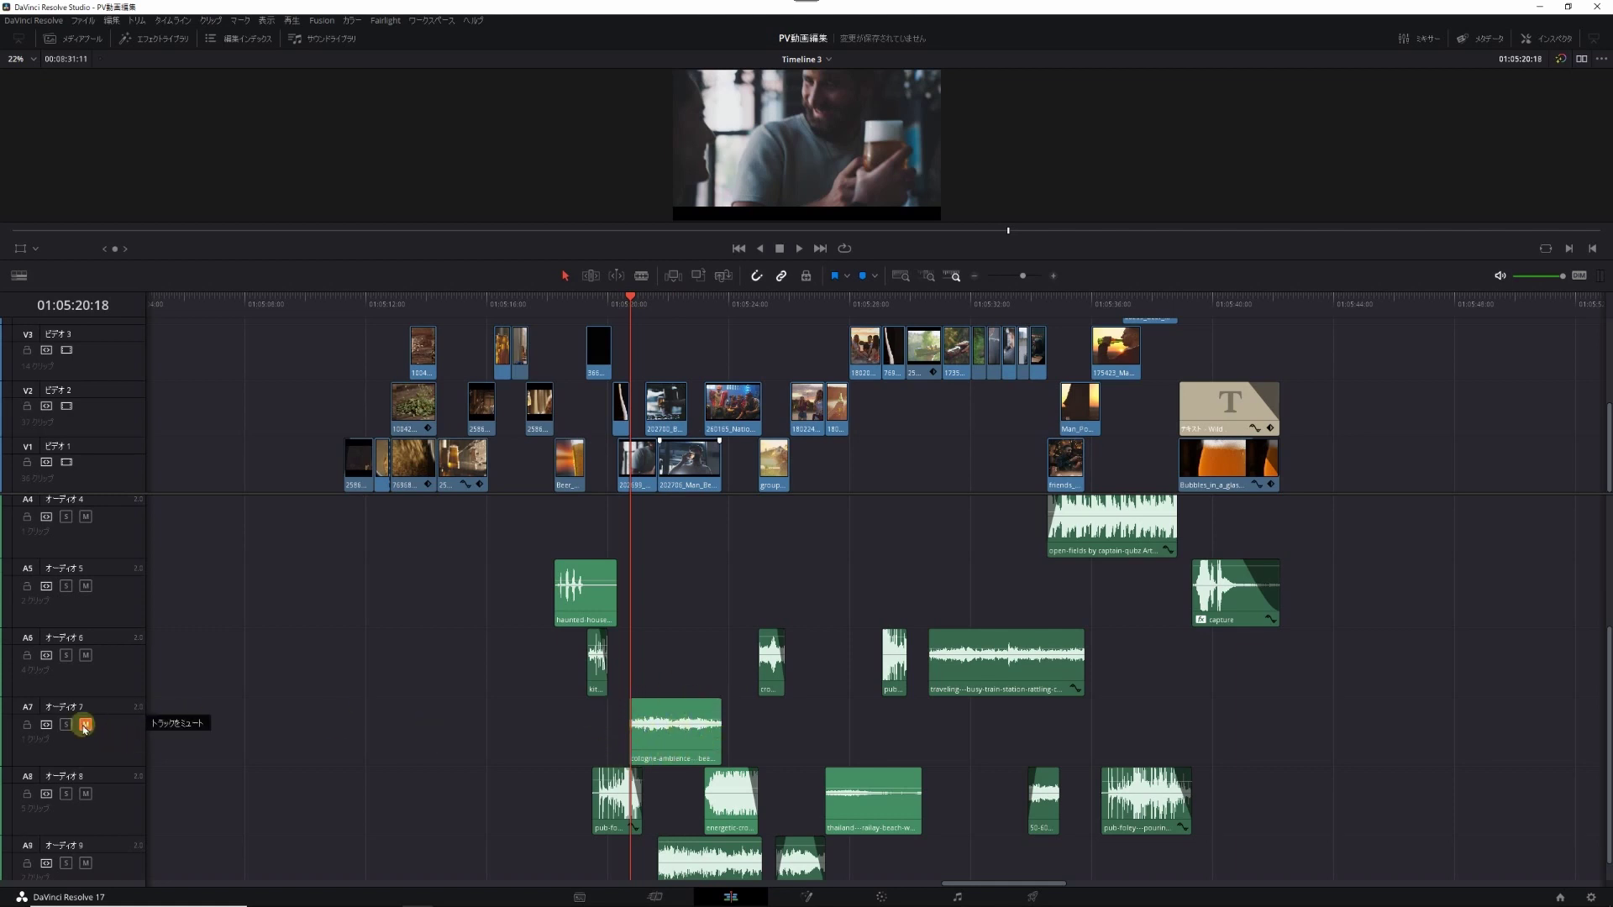
pyautogui.moveTo(806, 262); pyautogui.dragTo(806, 462)
pyautogui.moveTo(608, 504); pyautogui.dragTo(618, 504)
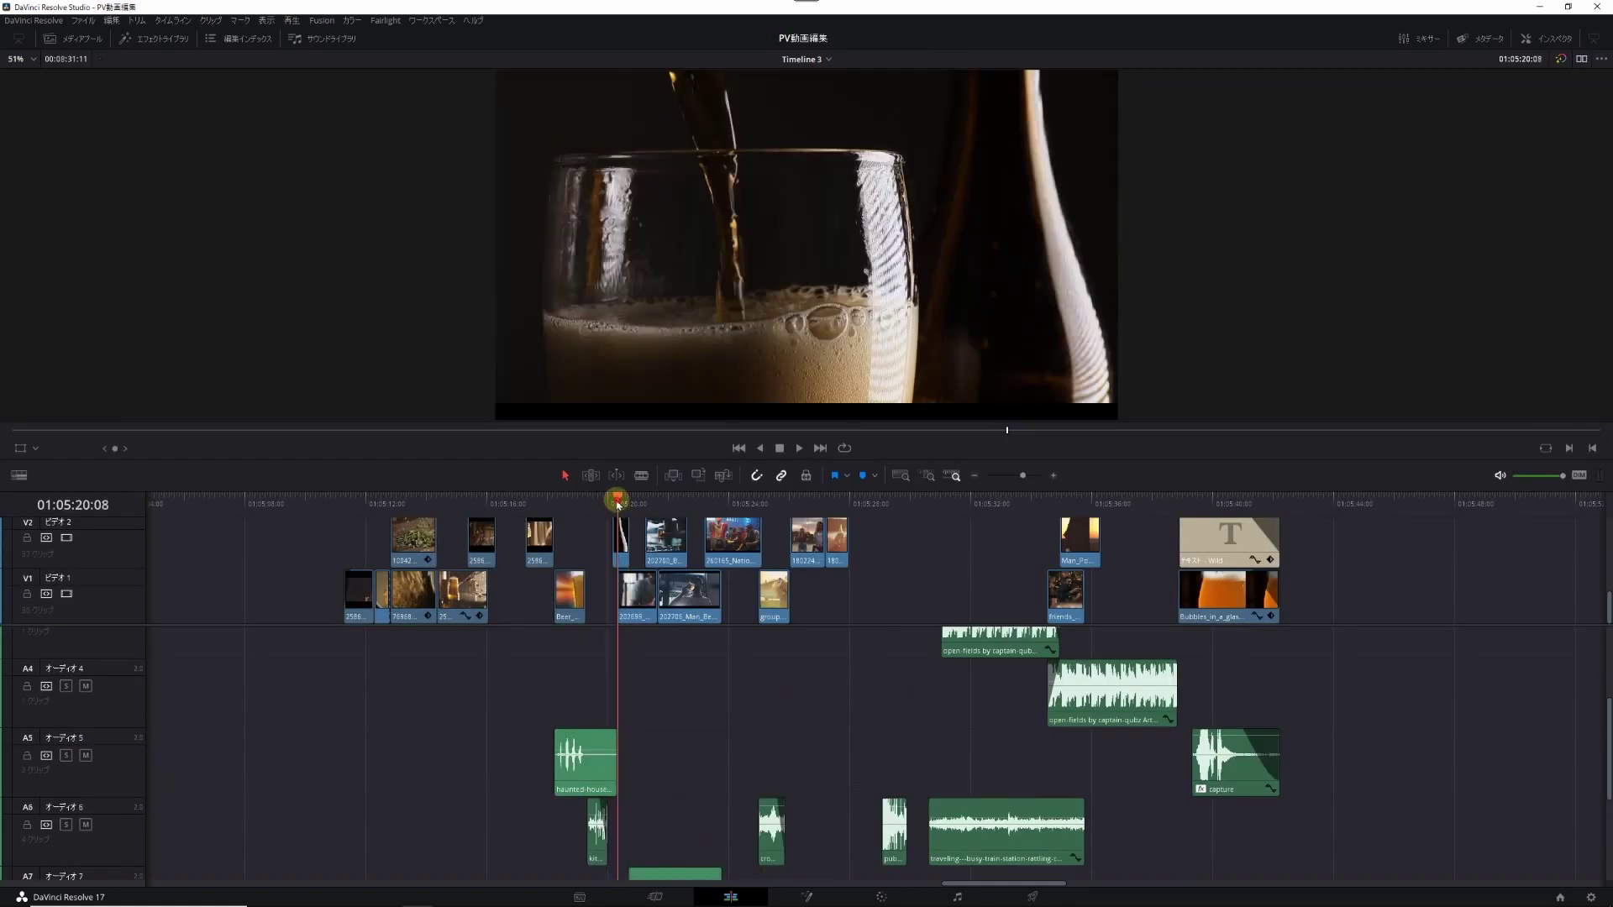
pyautogui.press('space')
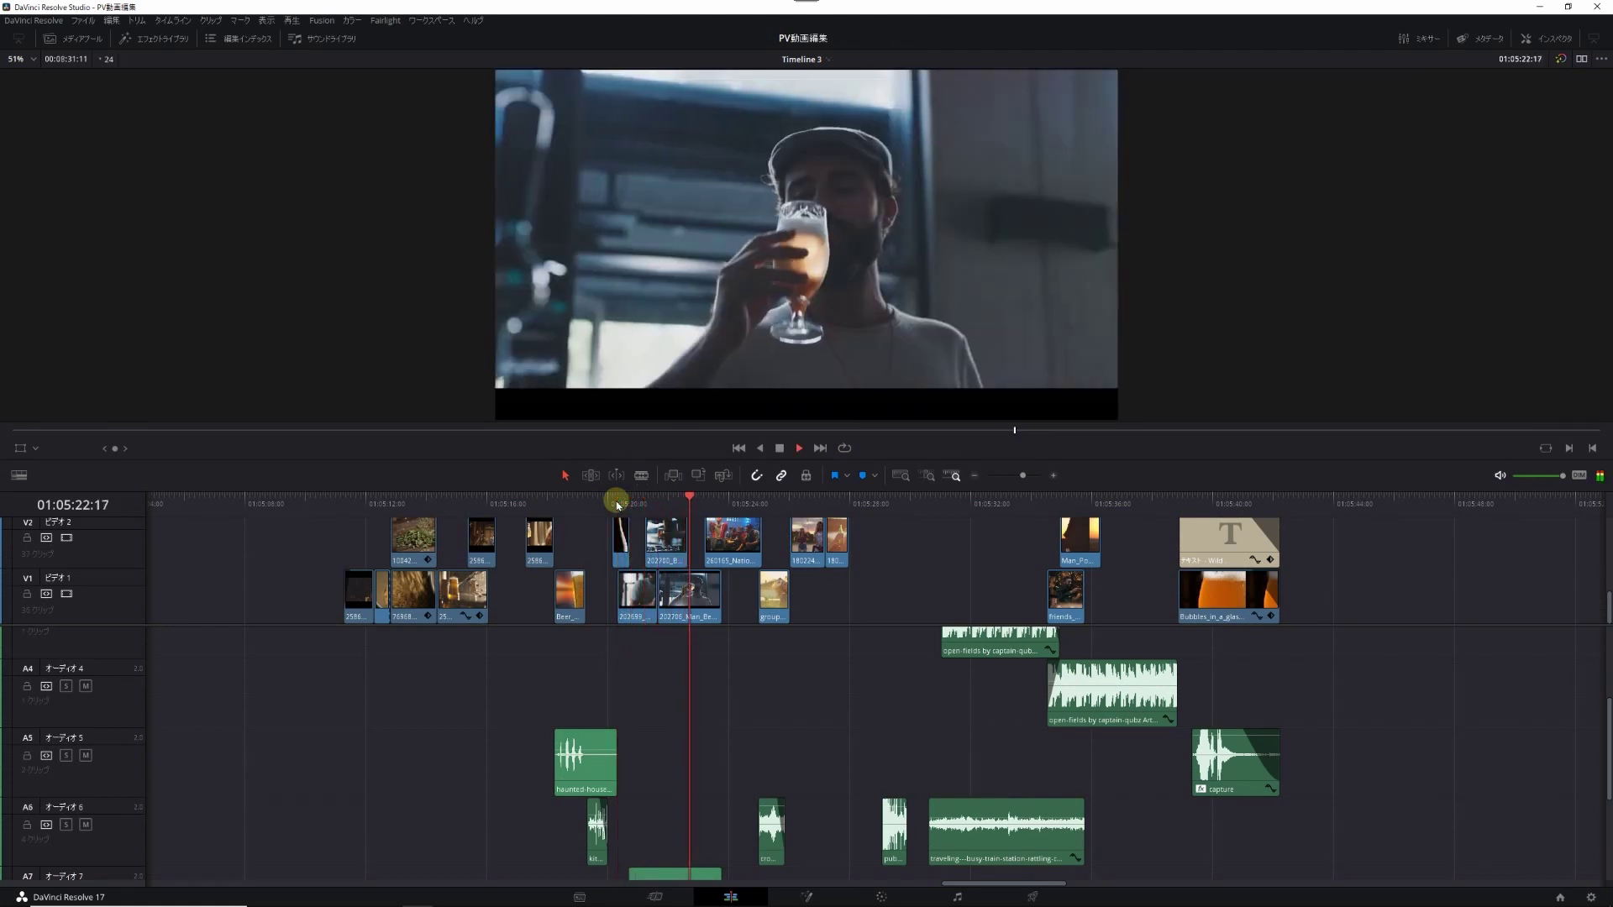
pyautogui.click(621, 501)
pyautogui.scroll(-4, 396, 683)
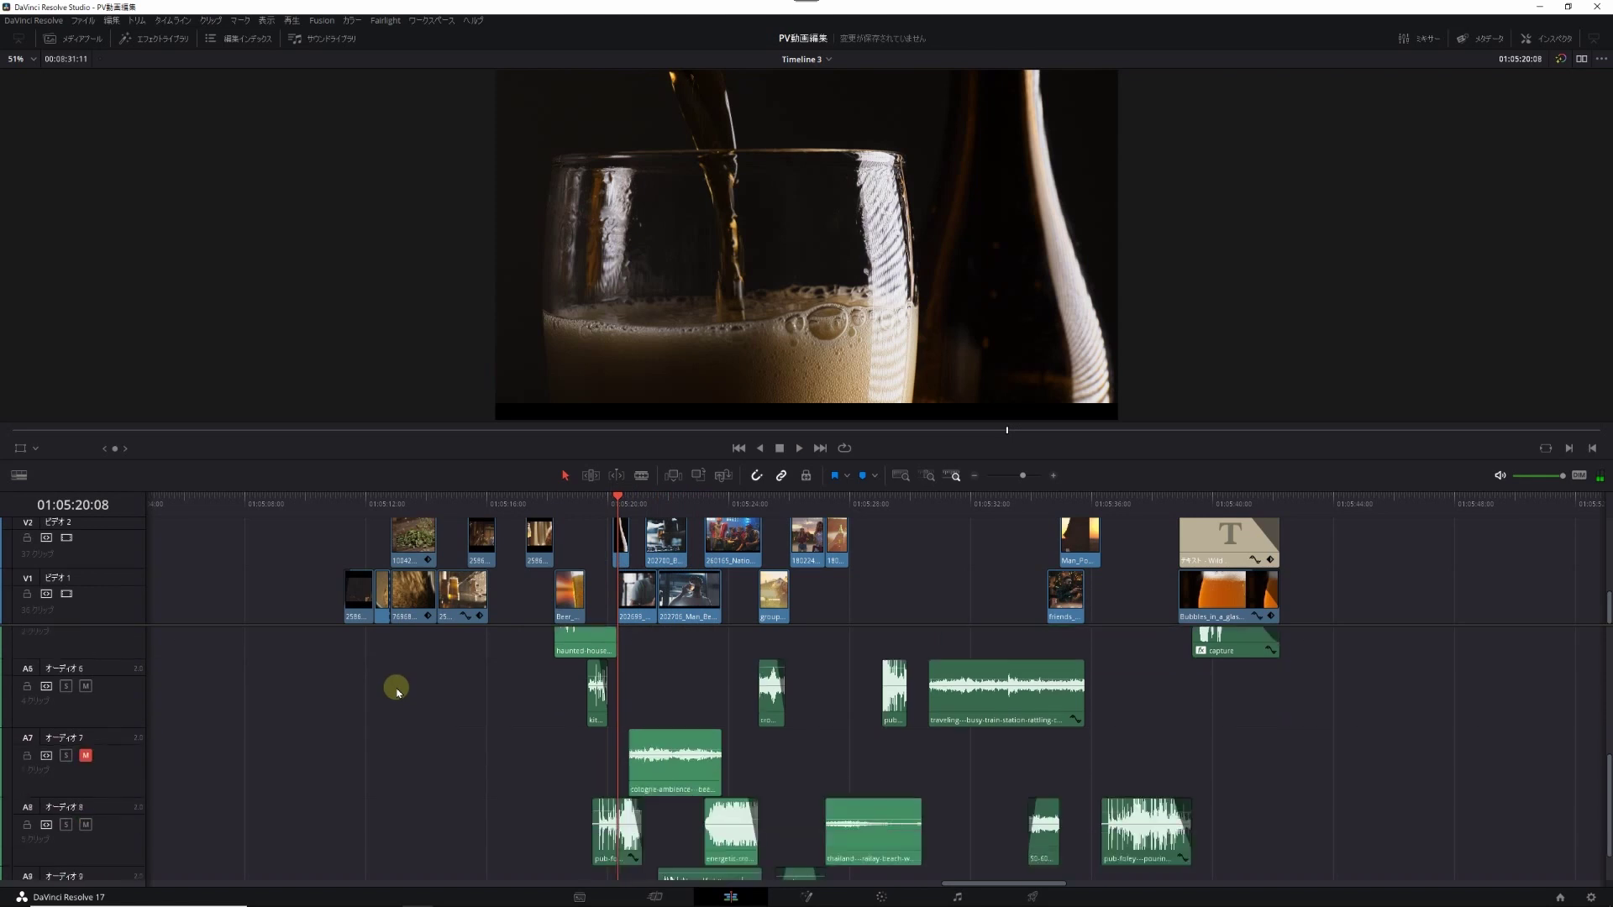
pyautogui.click(85, 700)
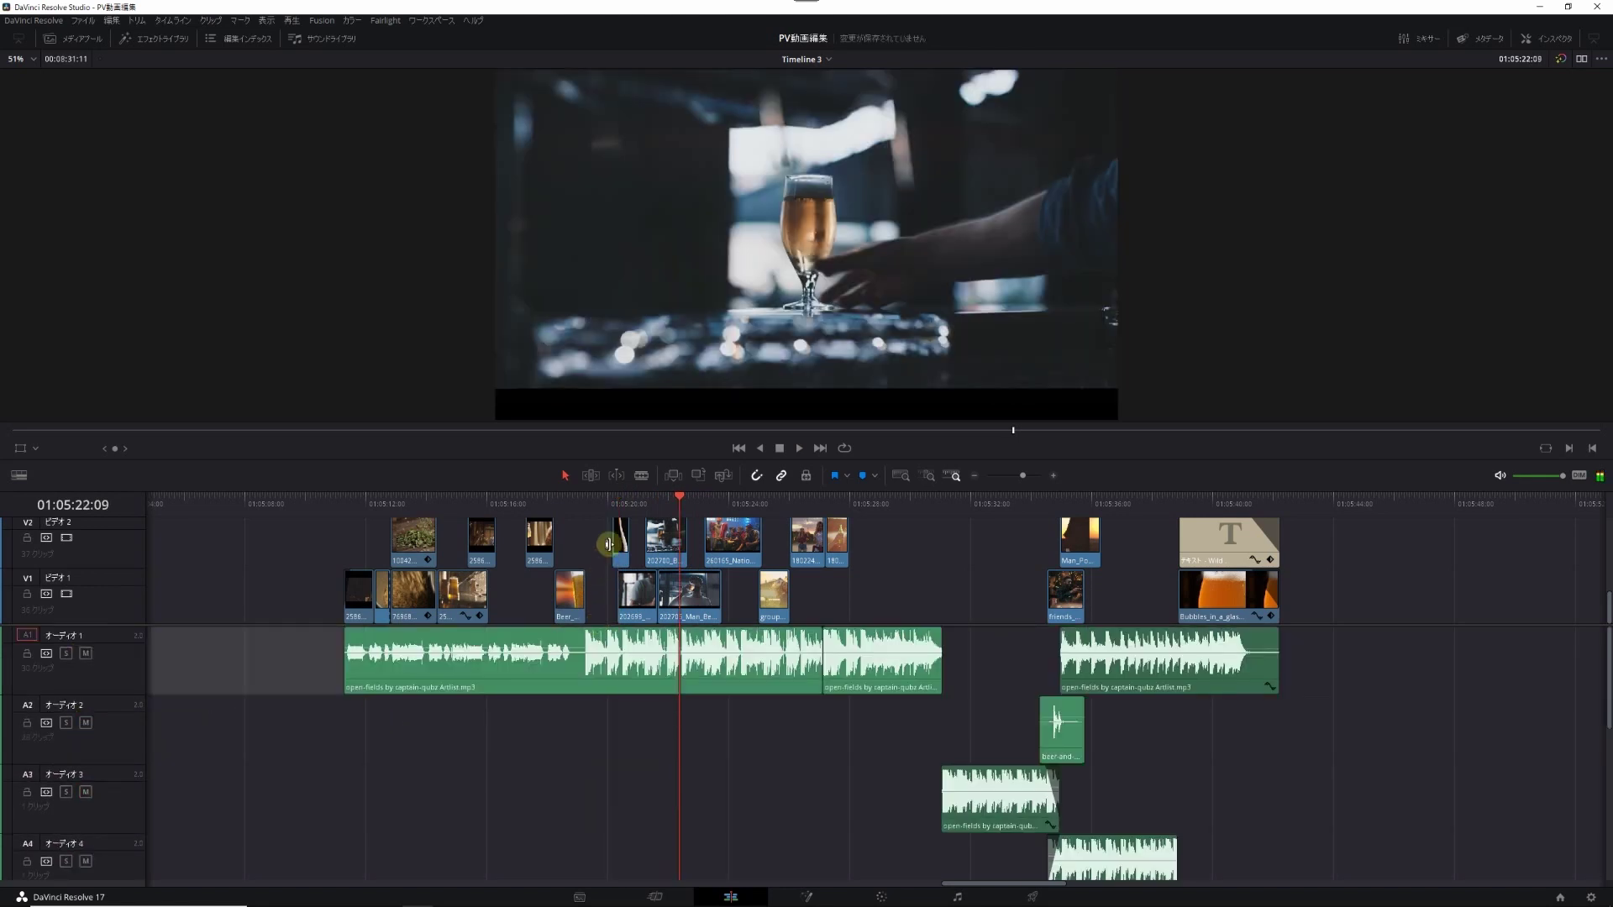
pyautogui.click(613, 502)
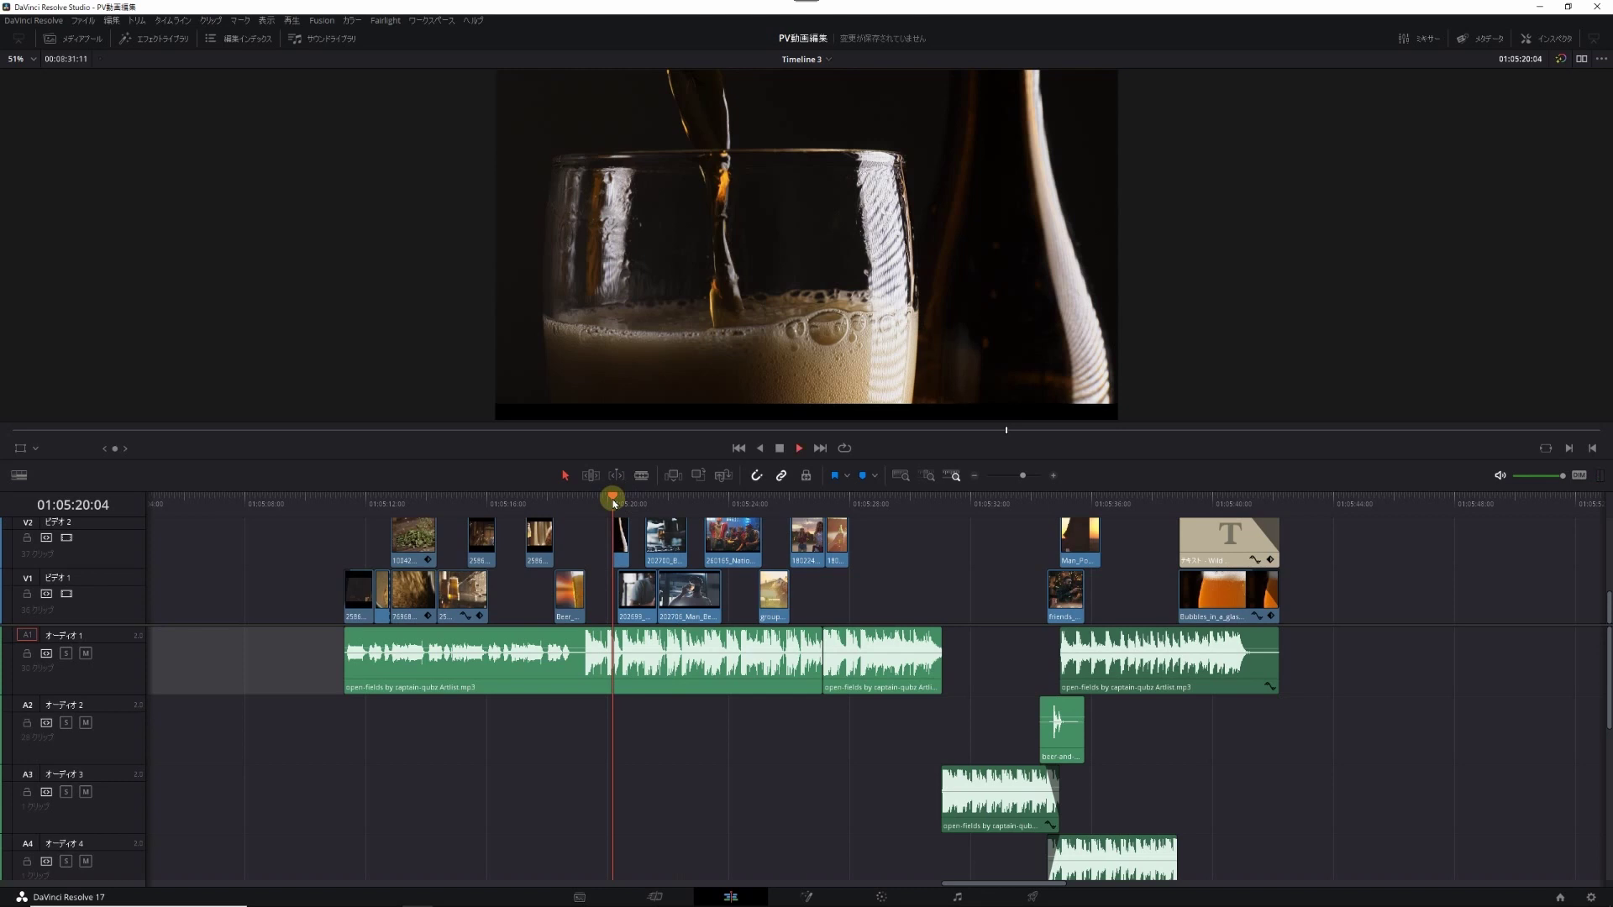
pyautogui.press('space')
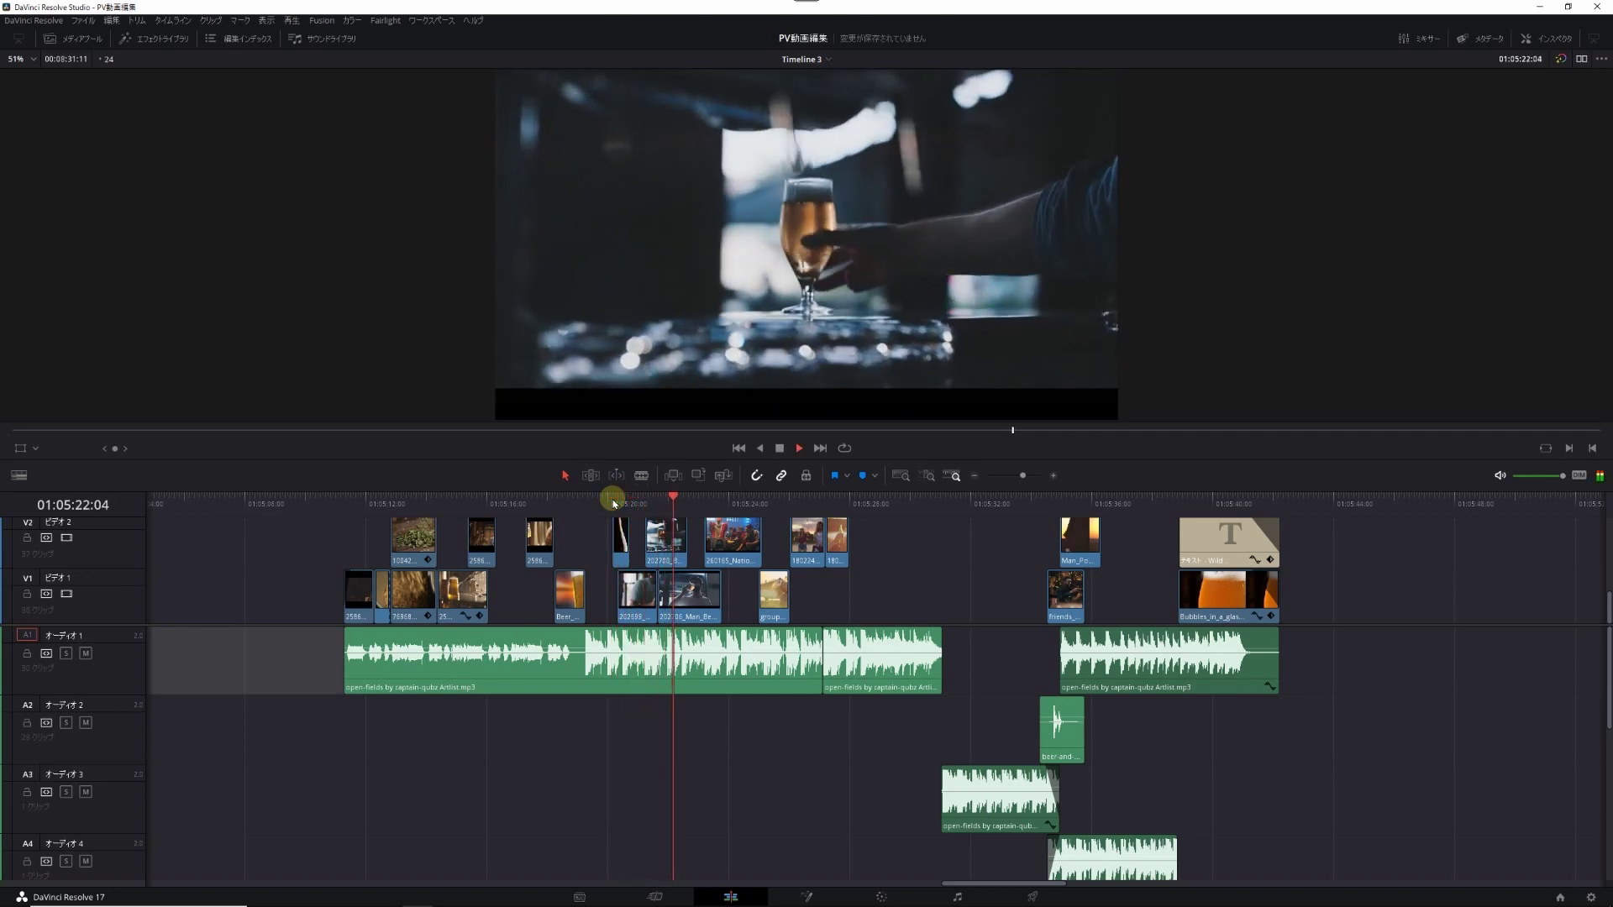
pyautogui.press('space')
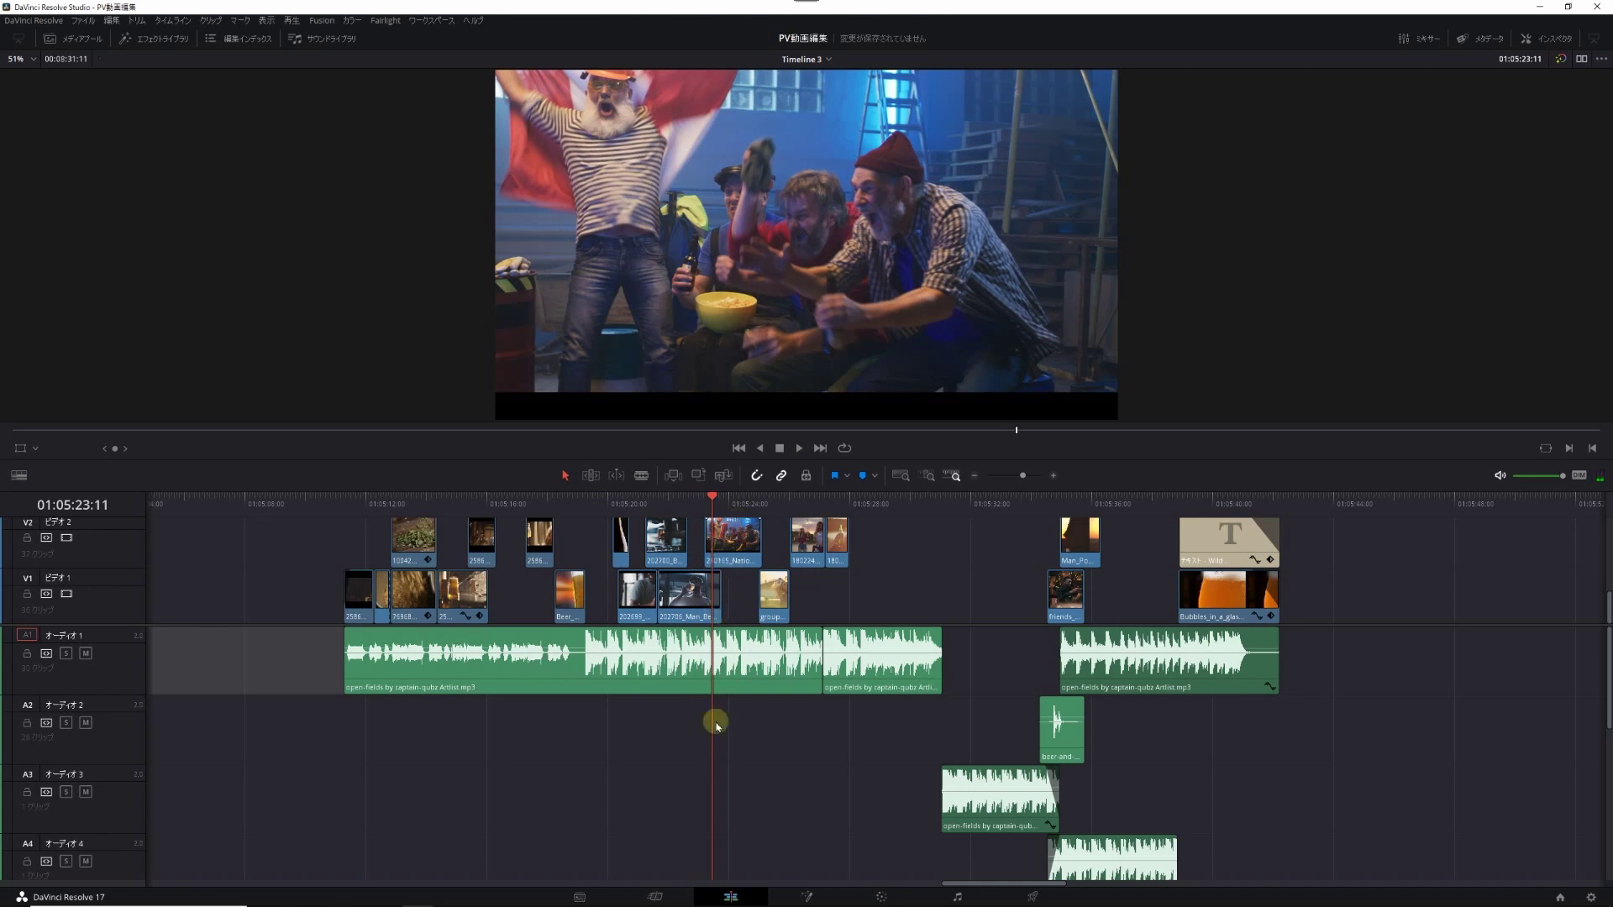
pyautogui.scroll(-5, 722, 731)
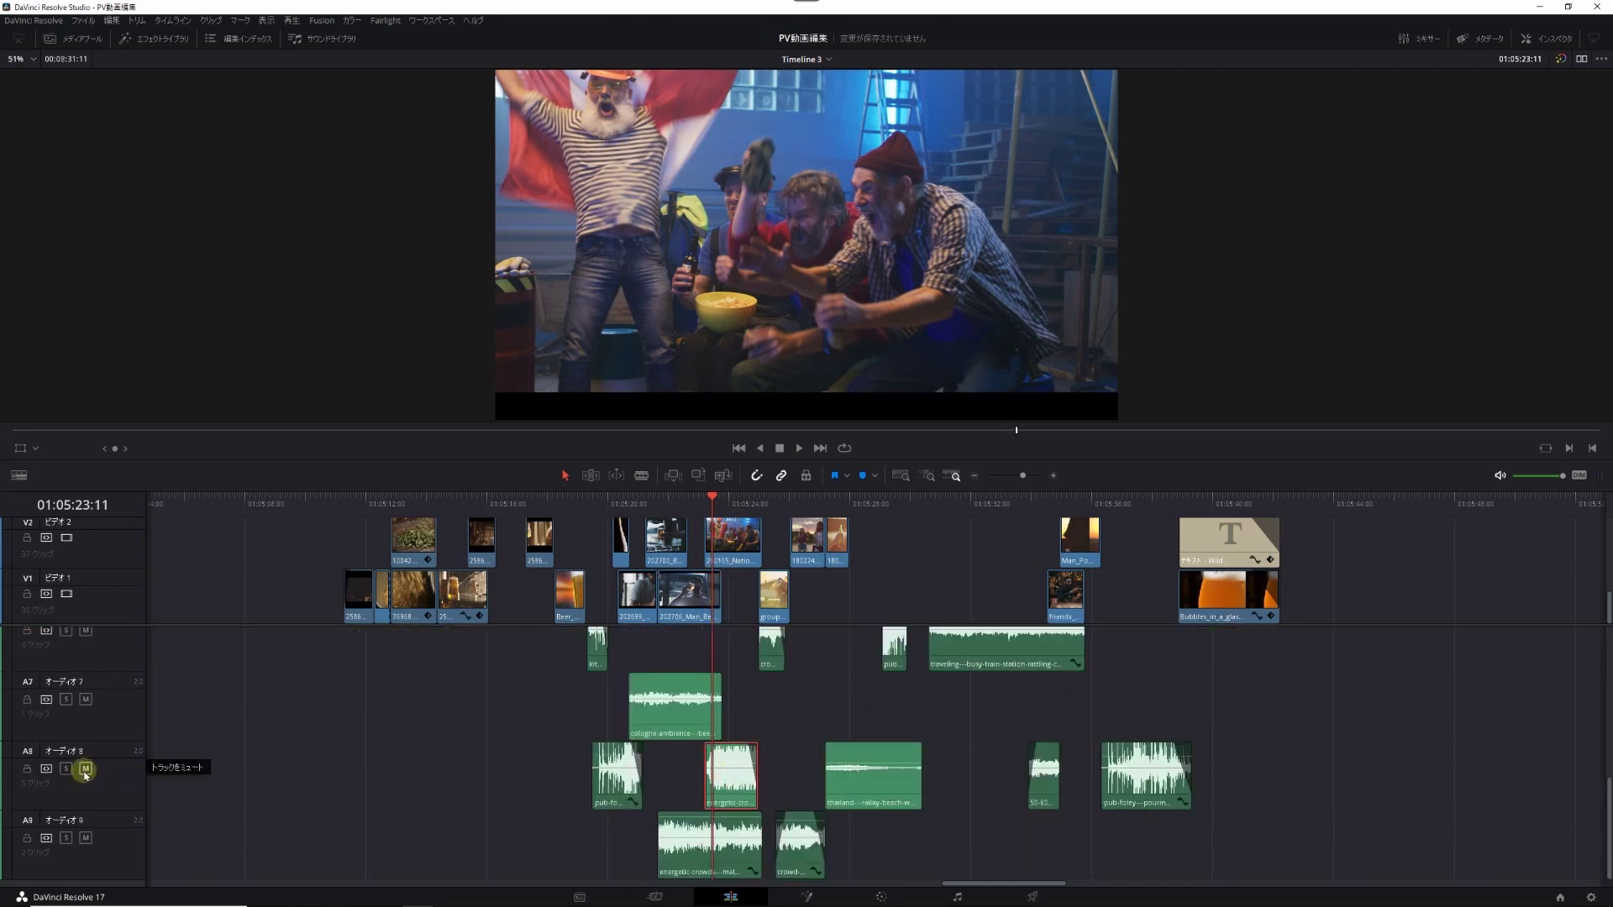
pyautogui.click(85, 769)
pyautogui.click(779, 448)
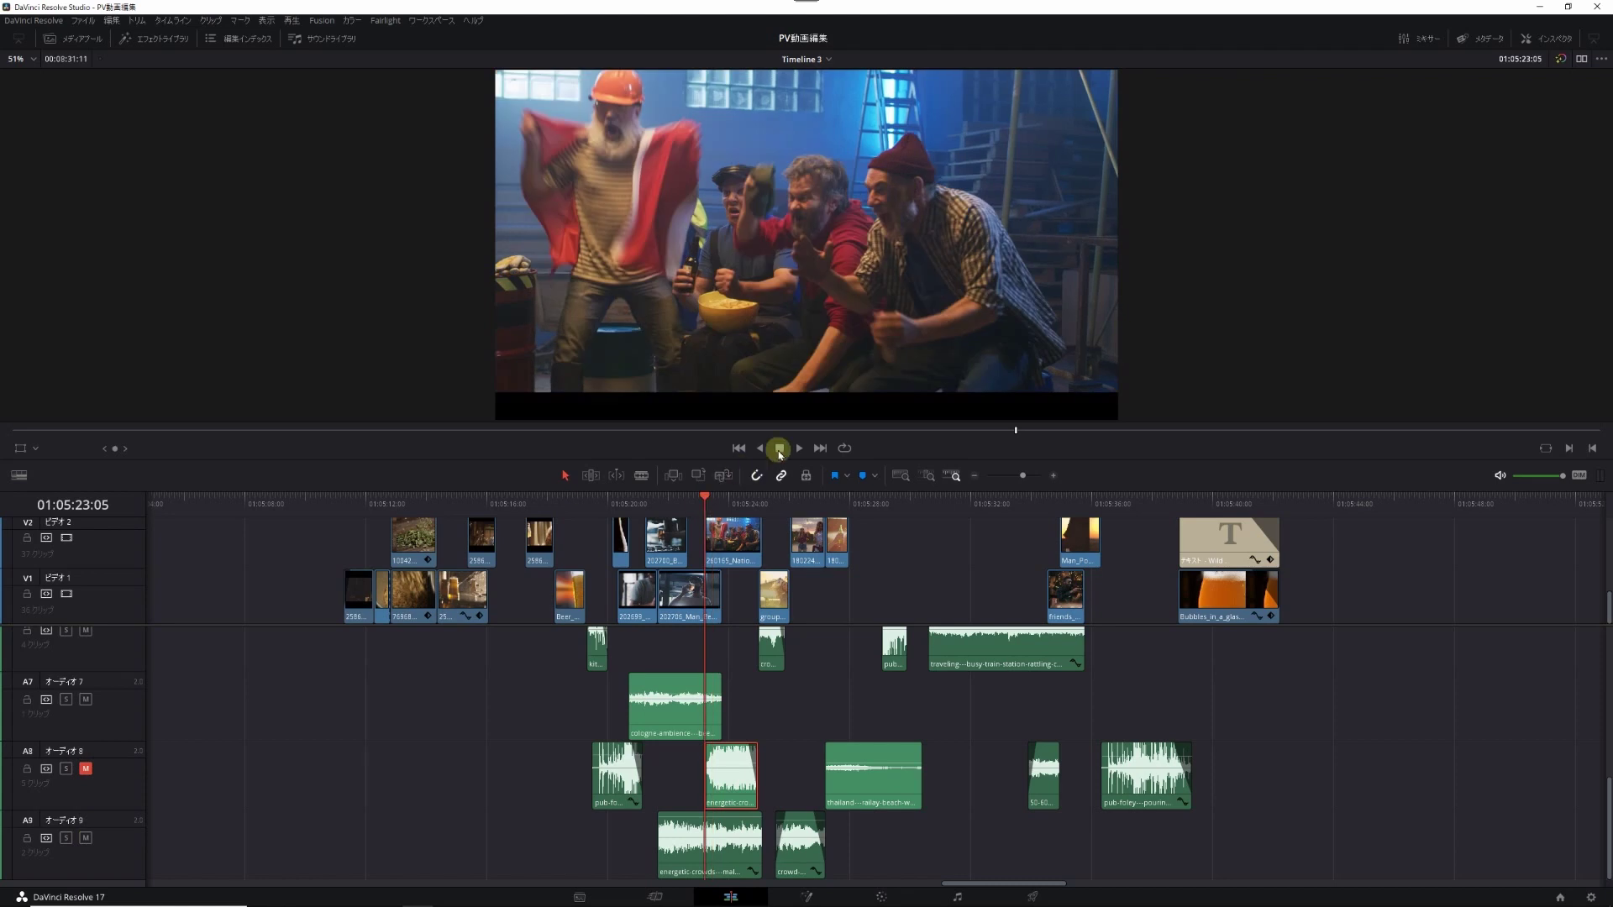
pyautogui.click(803, 448)
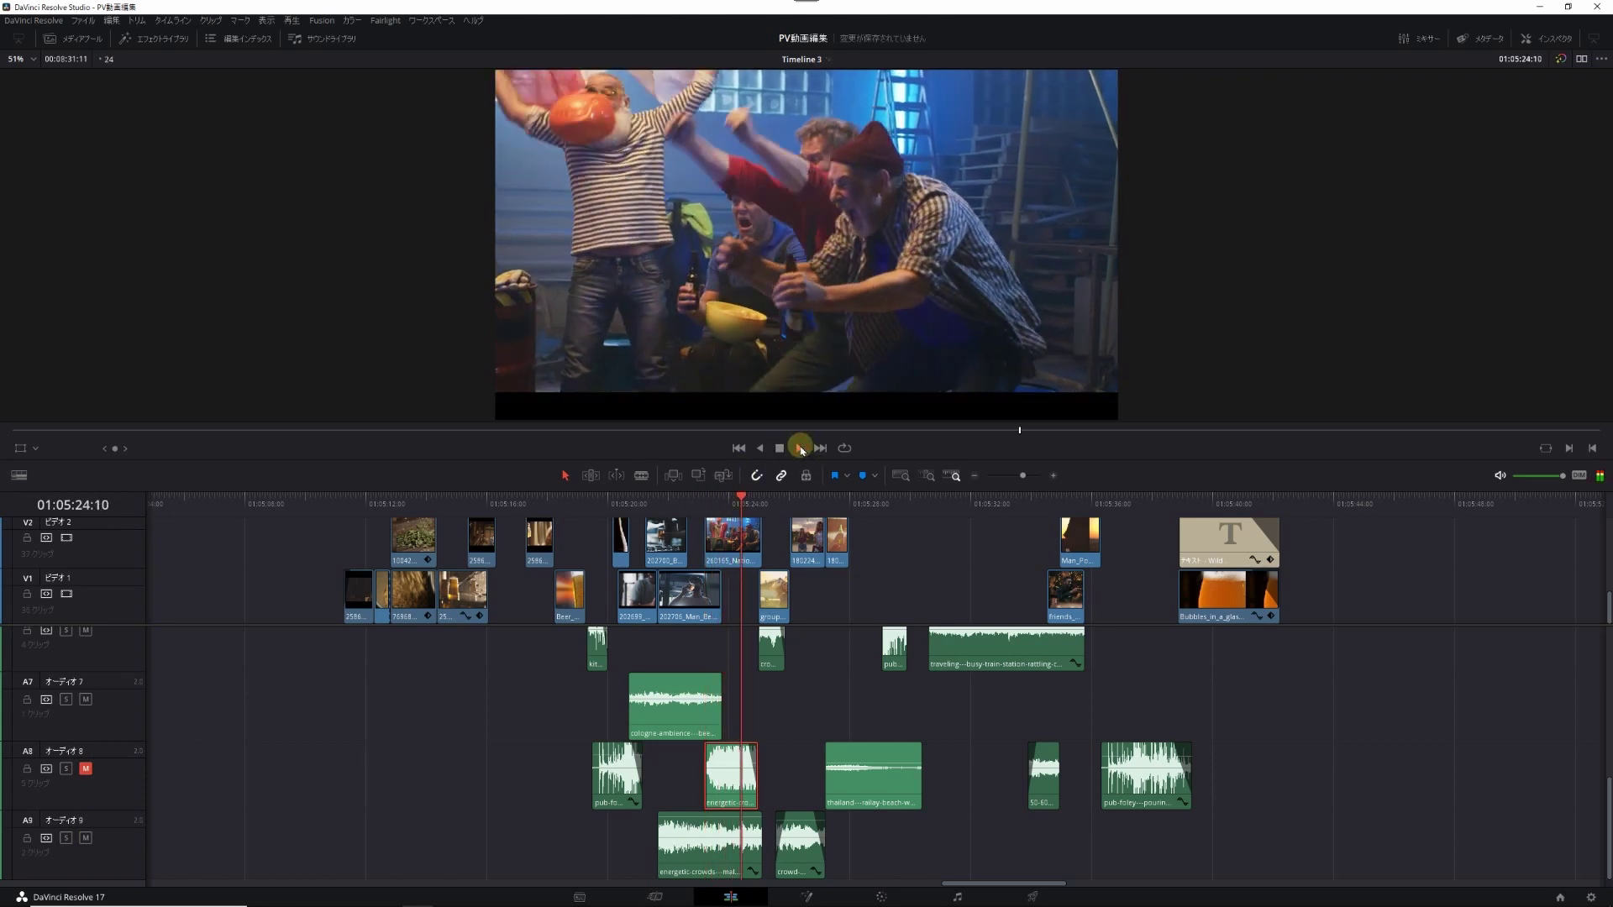
pyautogui.click(750, 449)
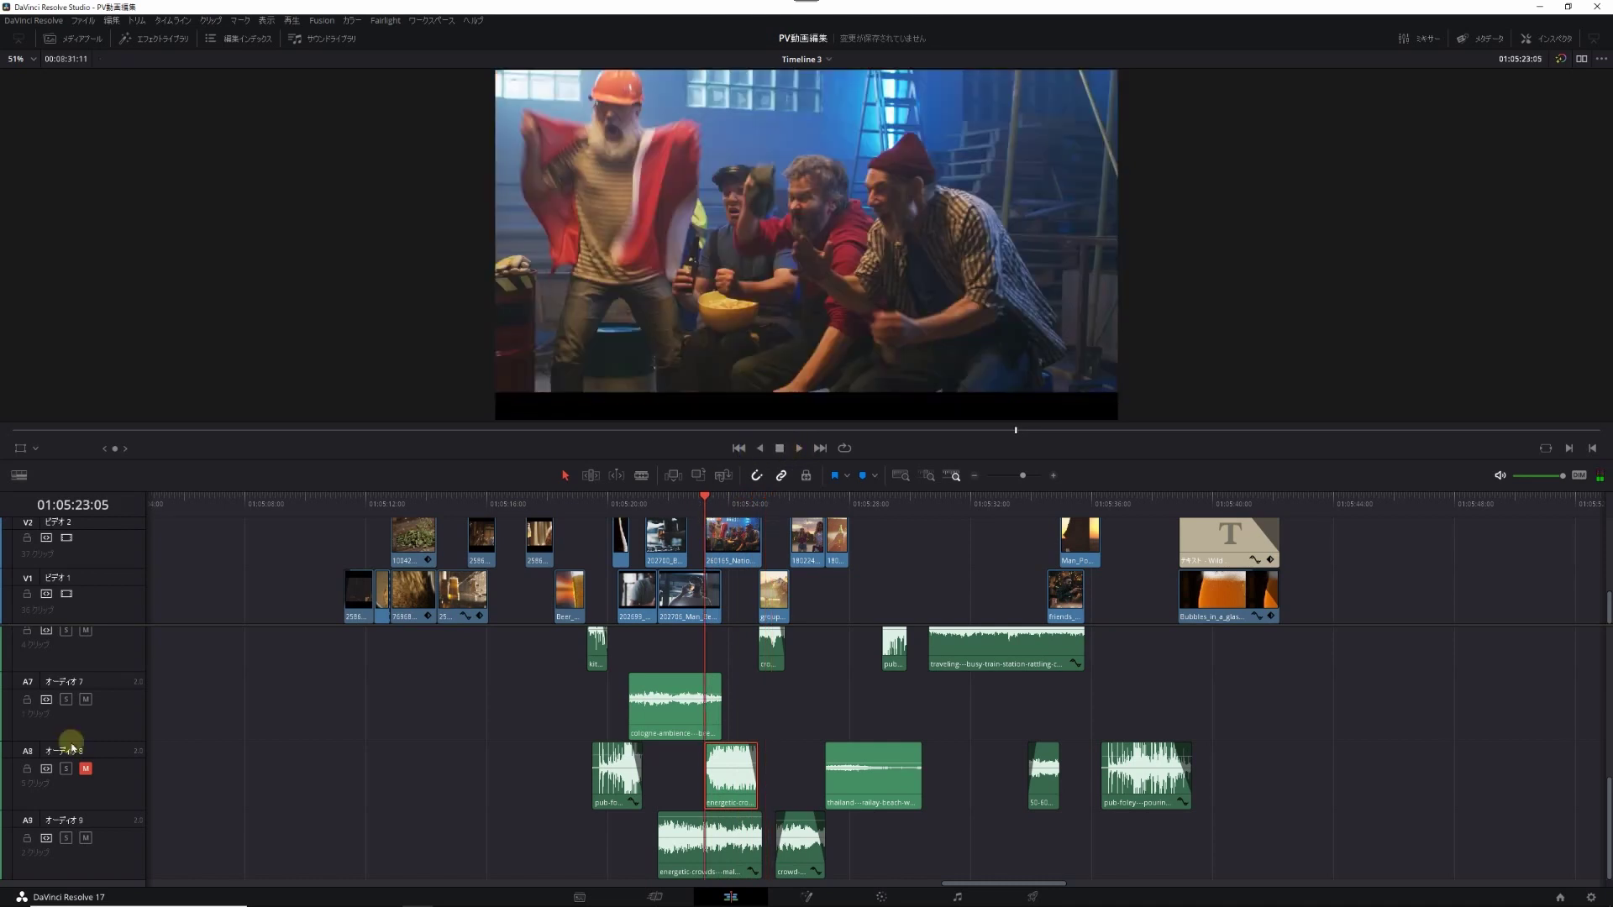
pyautogui.click(86, 769)
pyautogui.click(86, 768)
pyautogui.click(761, 448)
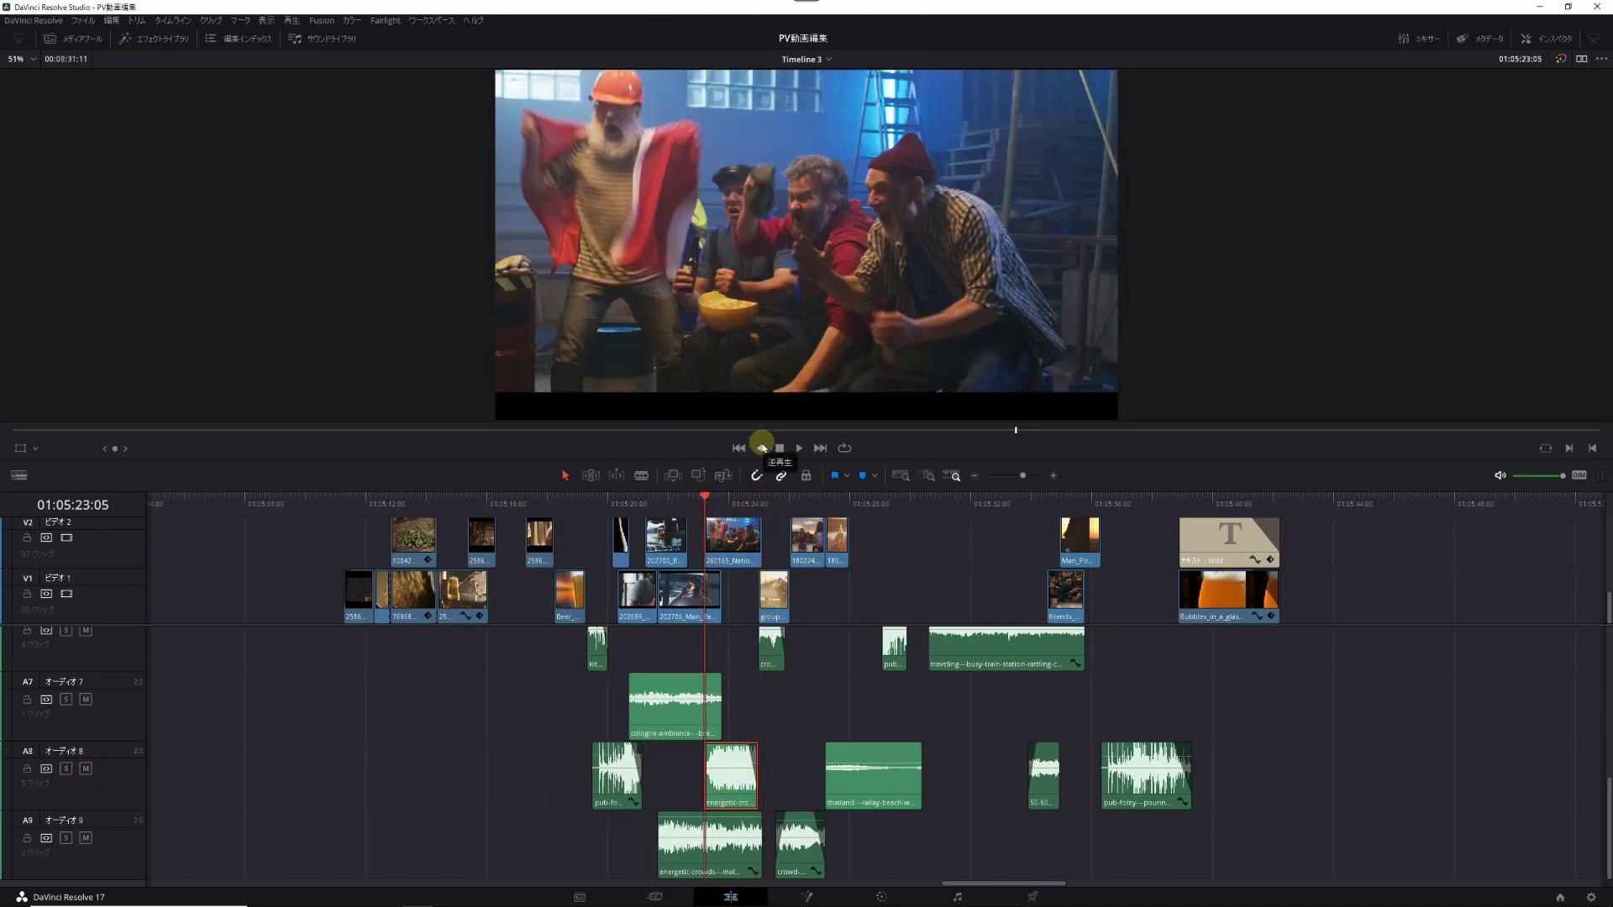
pyautogui.press('space')
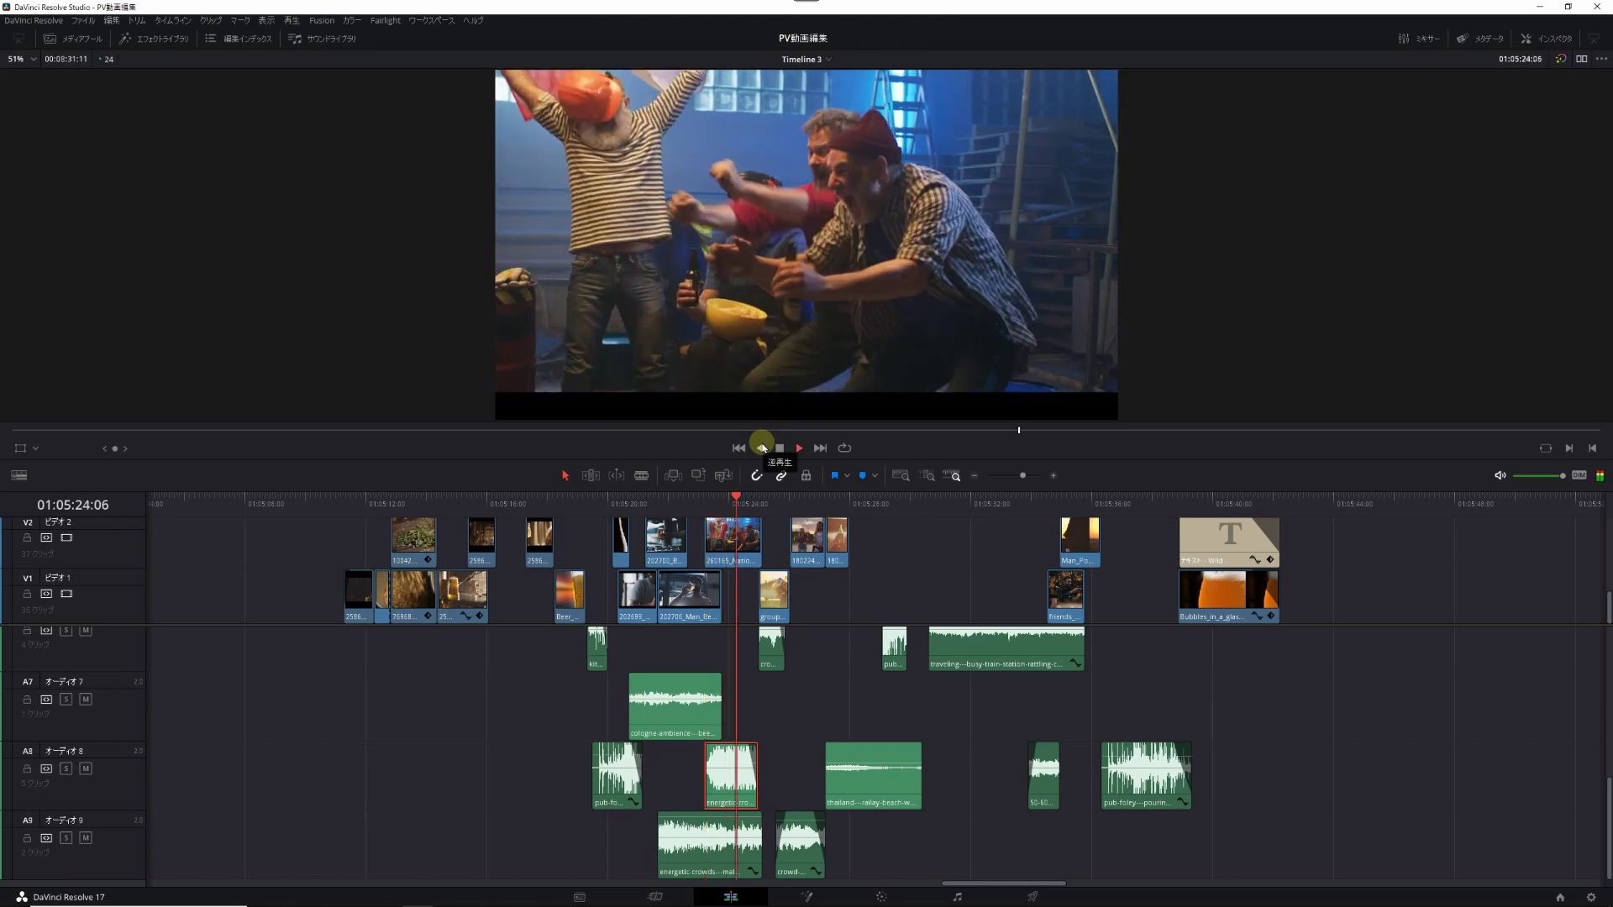
pyautogui.press('space')
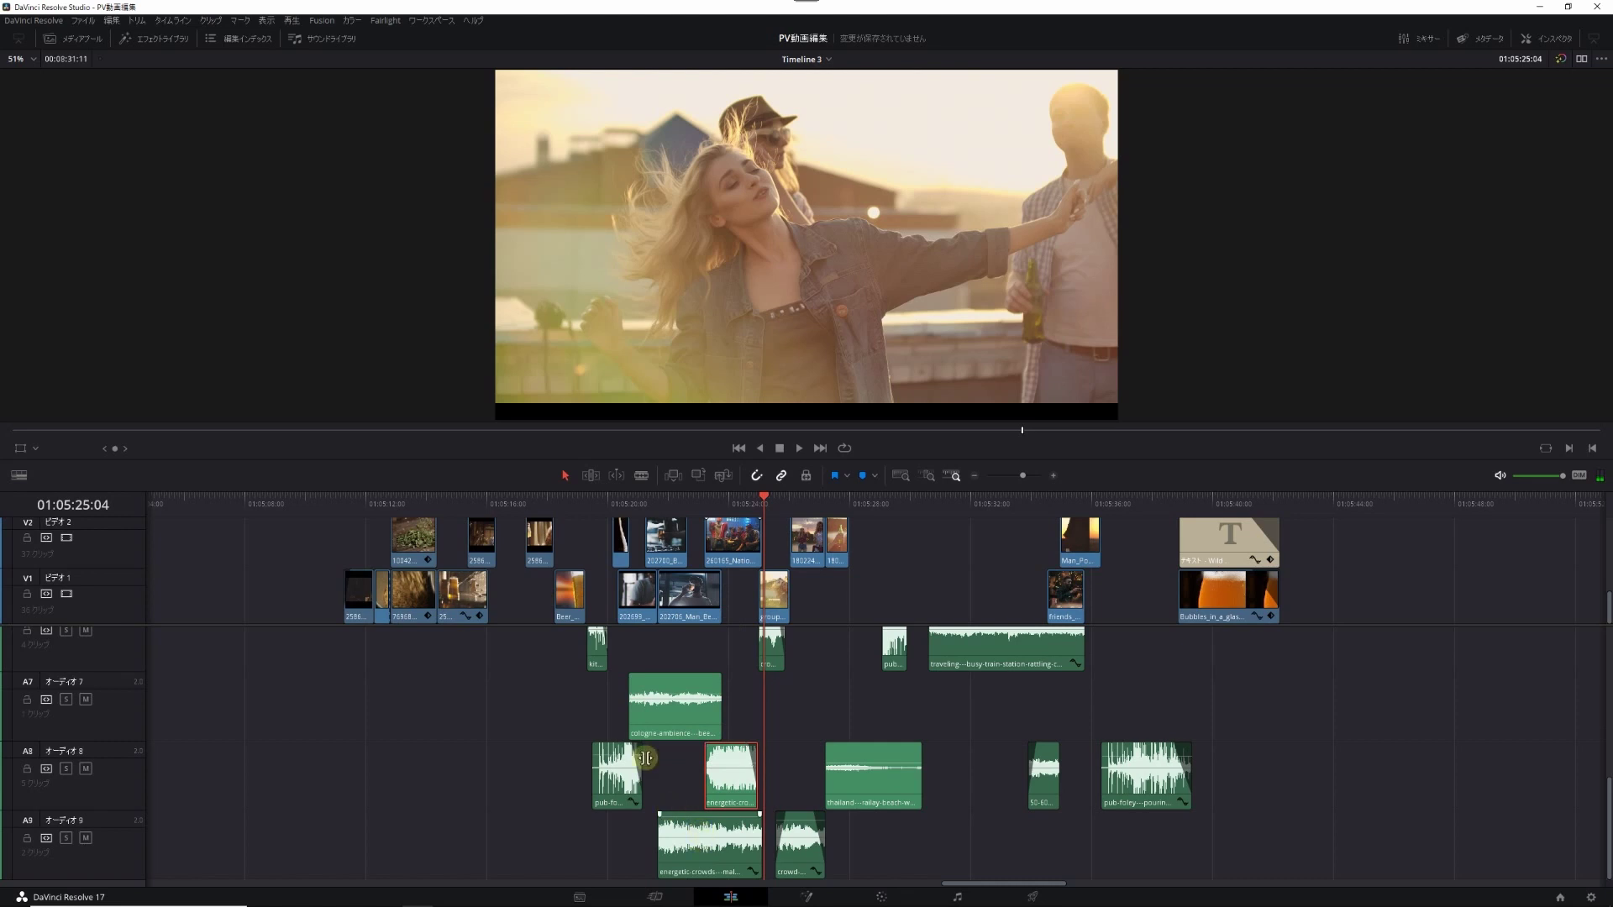
pyautogui.scroll(5, 644, 648)
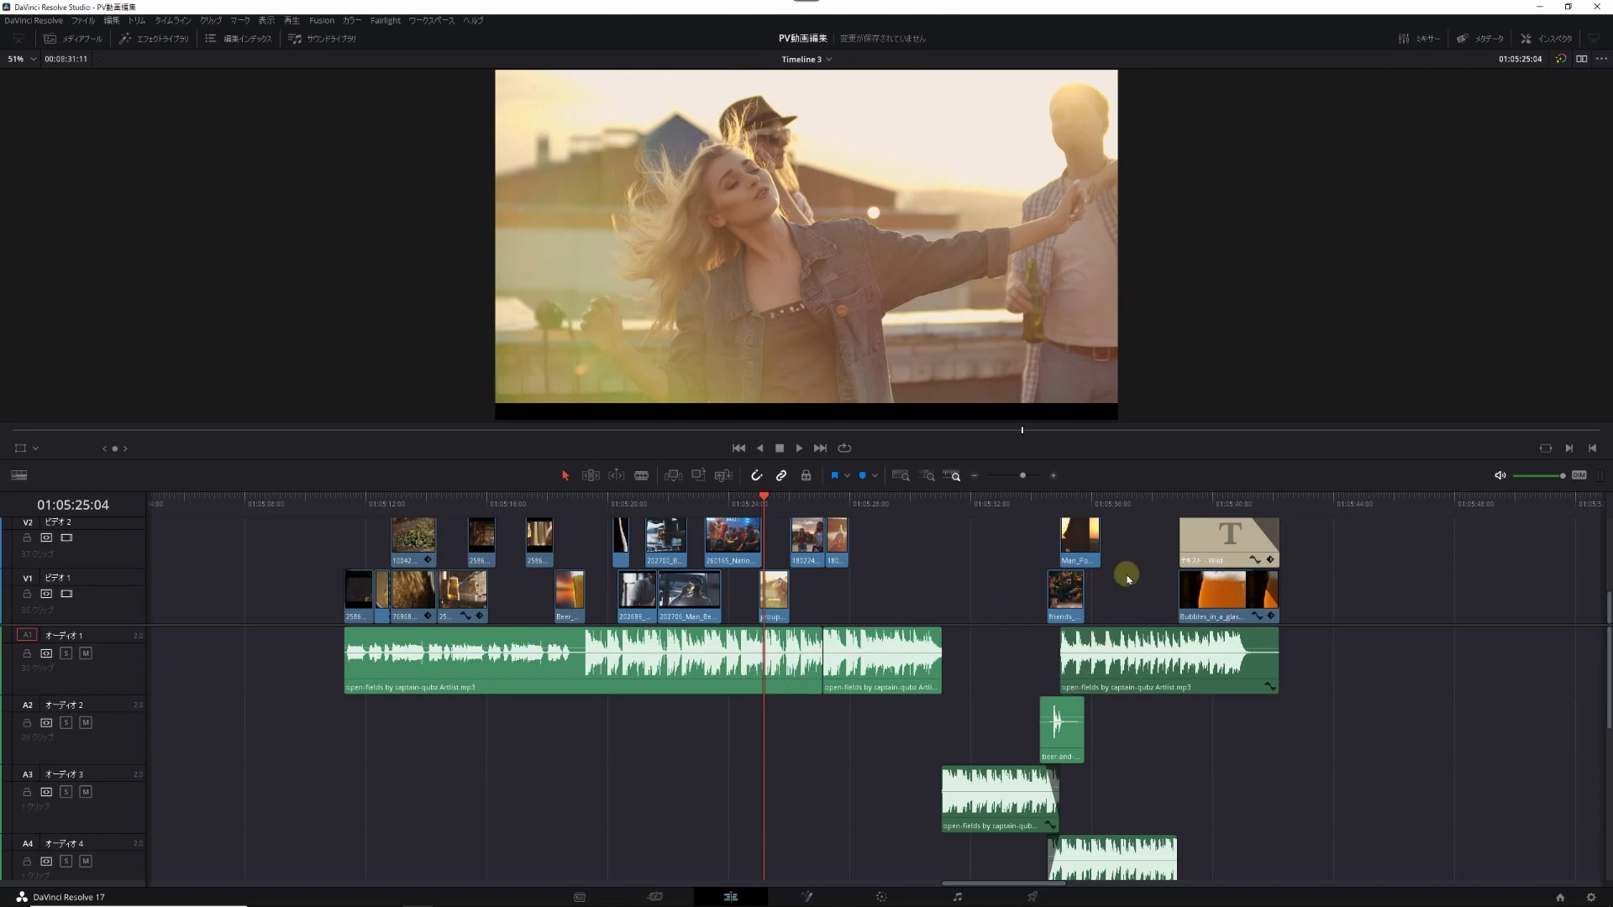
pyautogui.scroll(-5, 1117, 520)
pyautogui.click(1142, 497)
pyautogui.click(1180, 497)
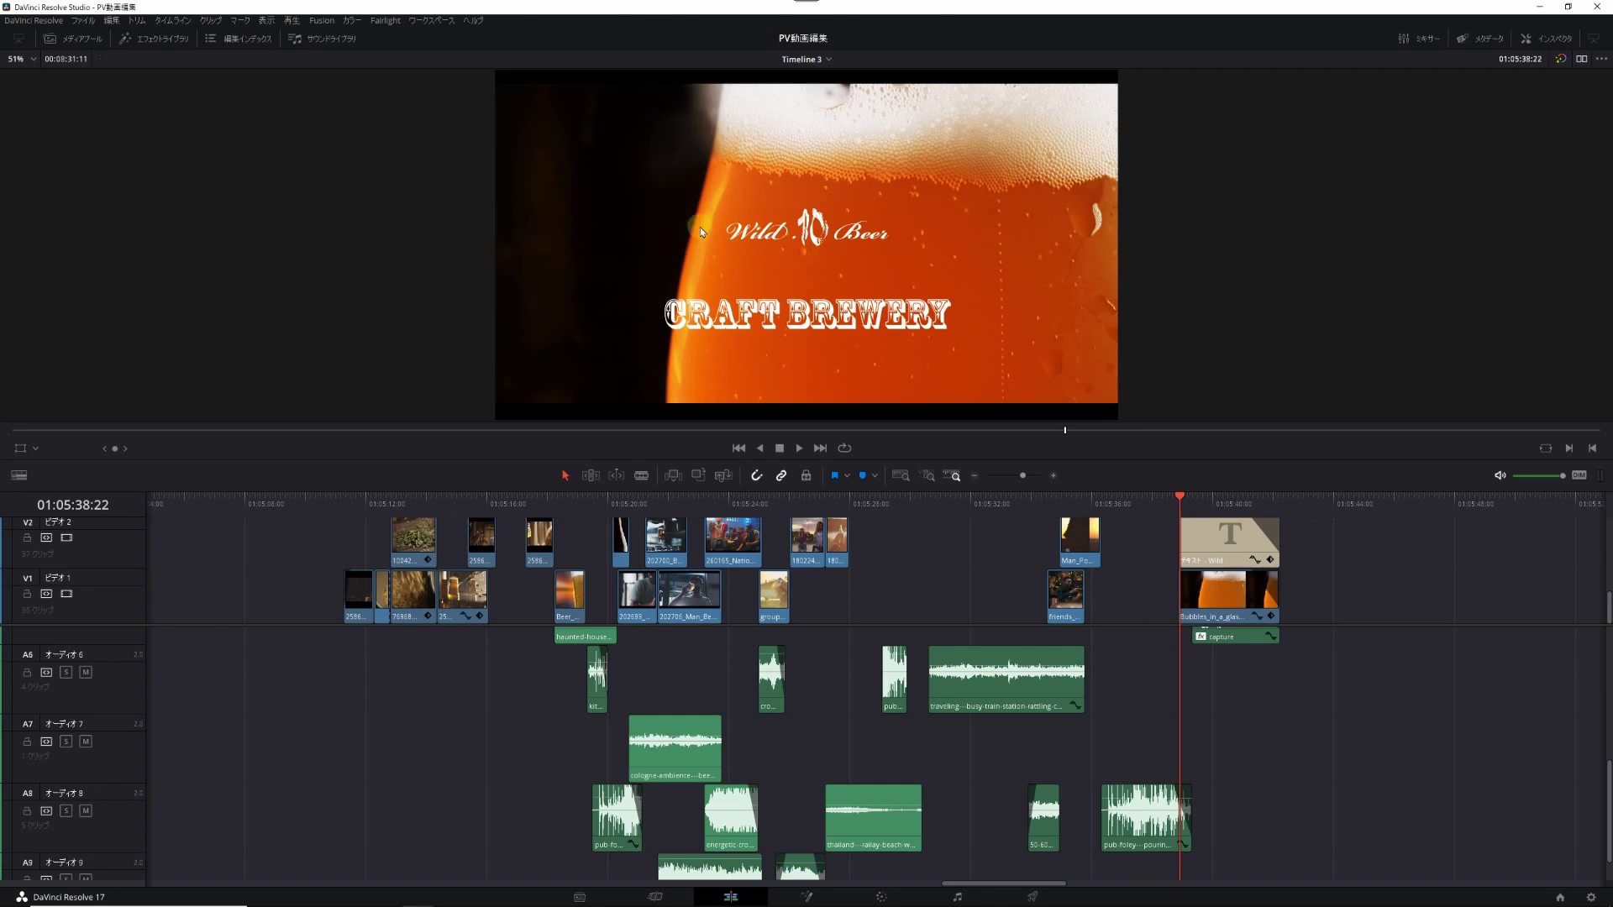
pyautogui.scroll(2, 1218, 730)
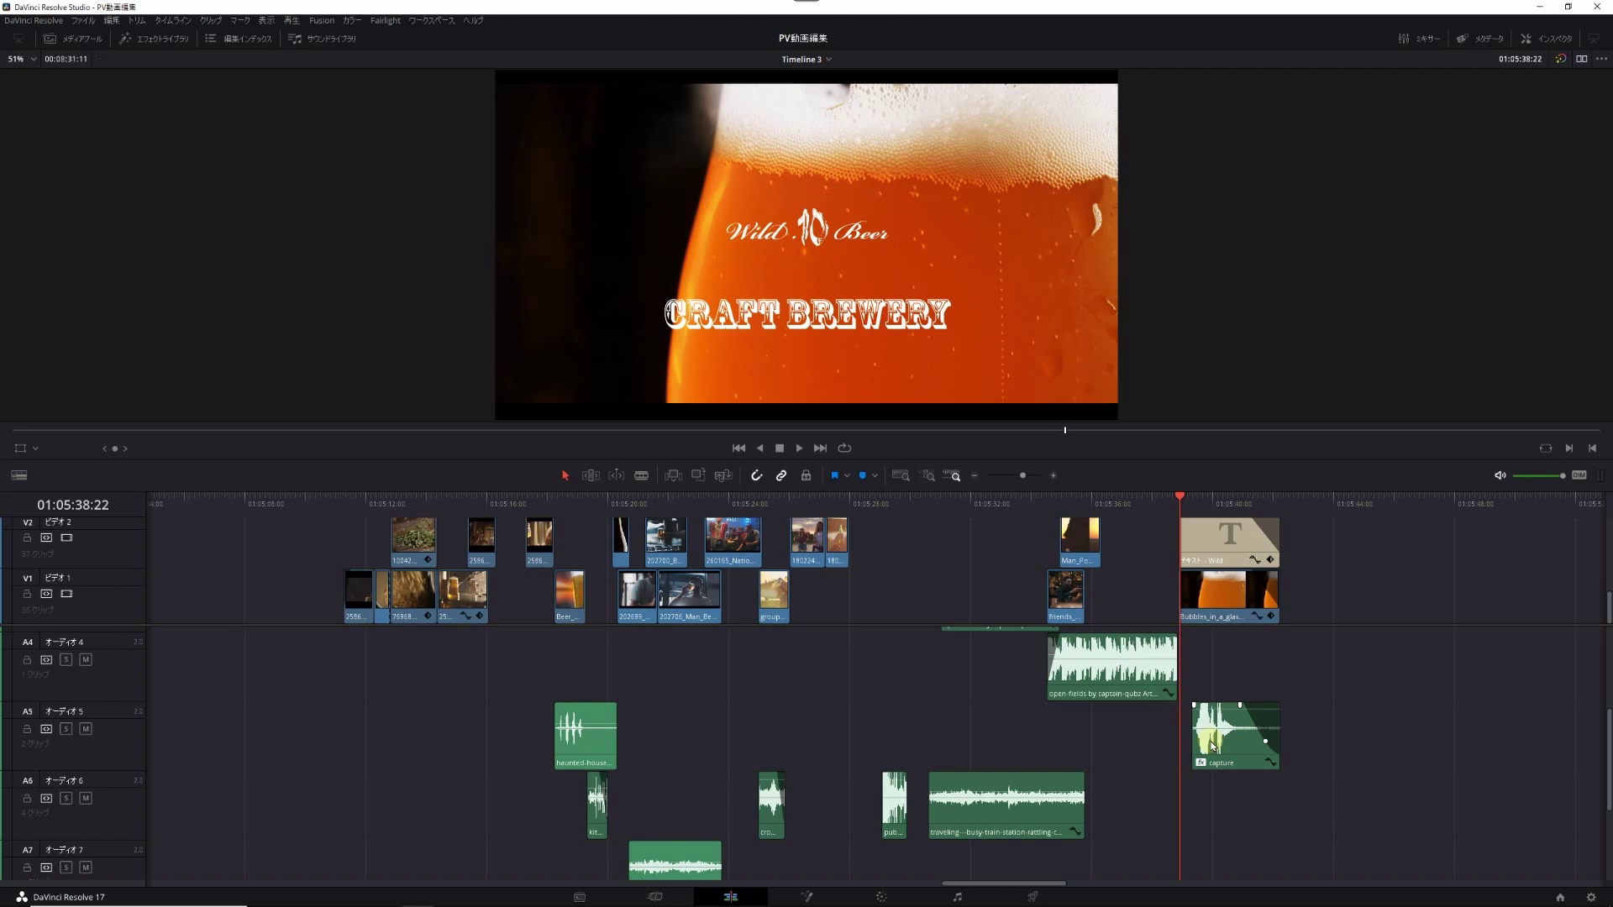
pyautogui.press('space')
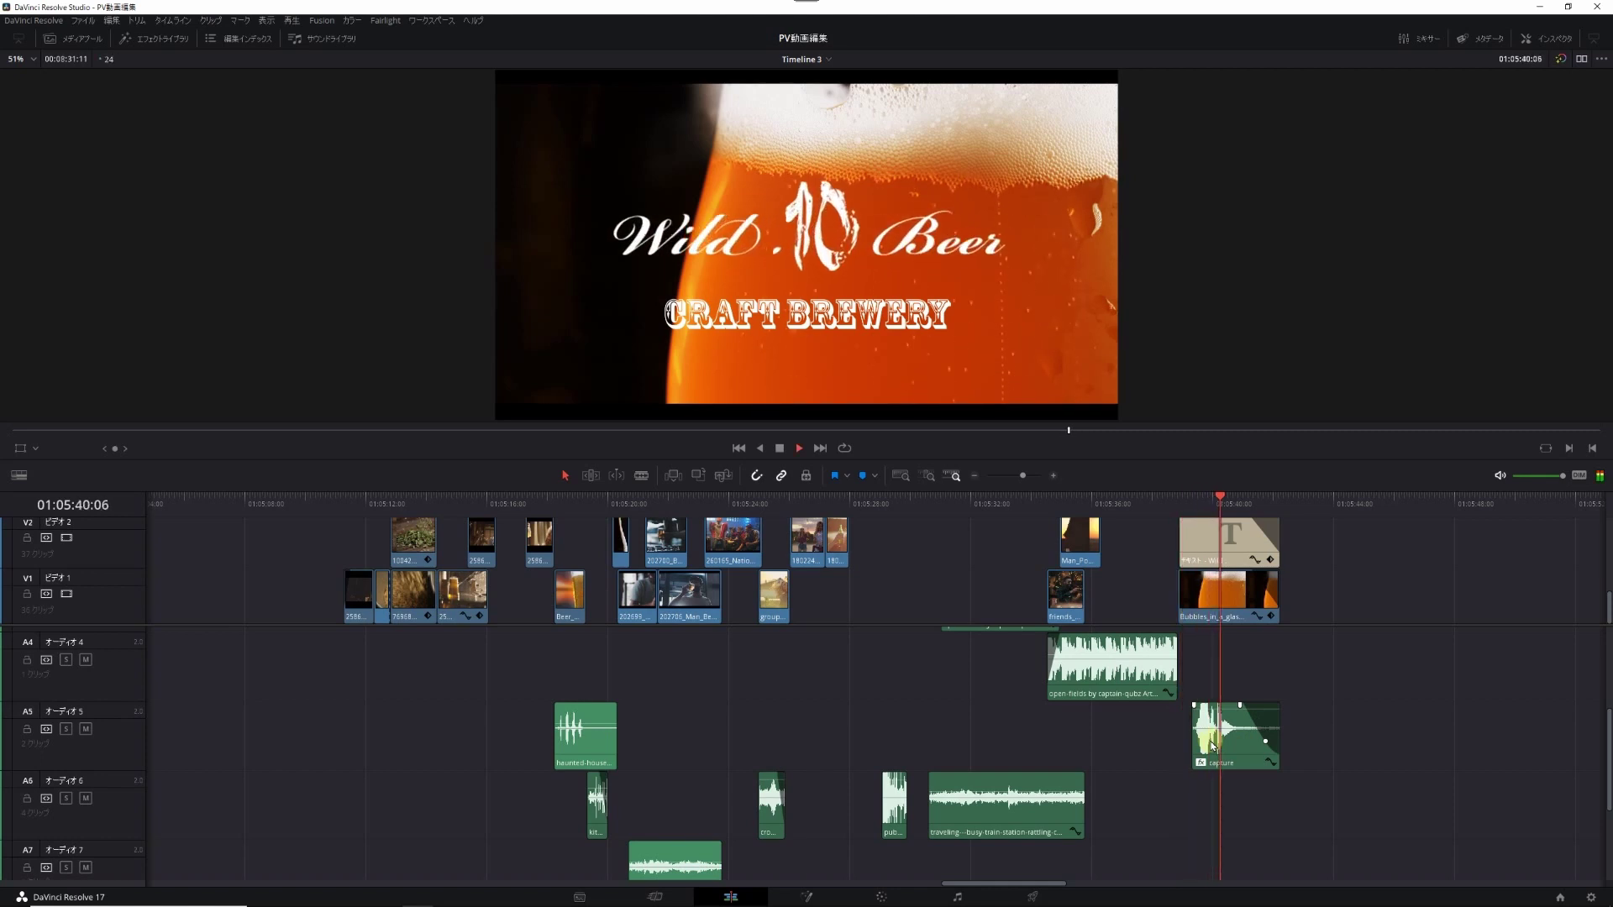
pyautogui.click(1178, 508)
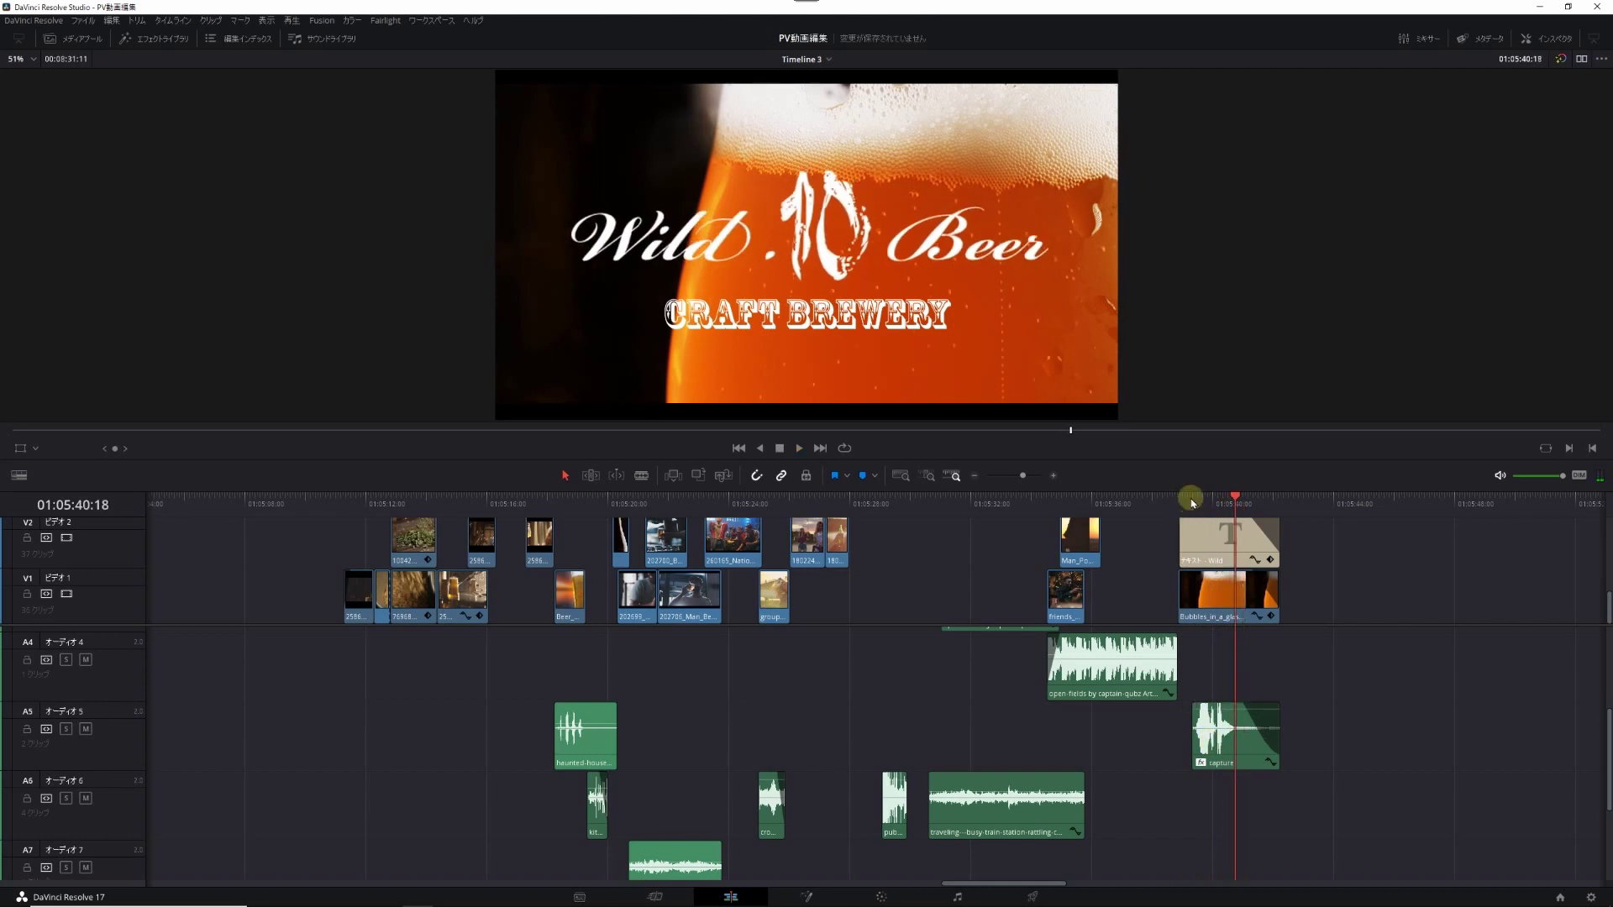
pyautogui.click(1213, 745)
# Step: Compare the ending with and without the capture clip's -5 semitone pitch shift, keeping it on
pyautogui.doubleClick(1214, 745)
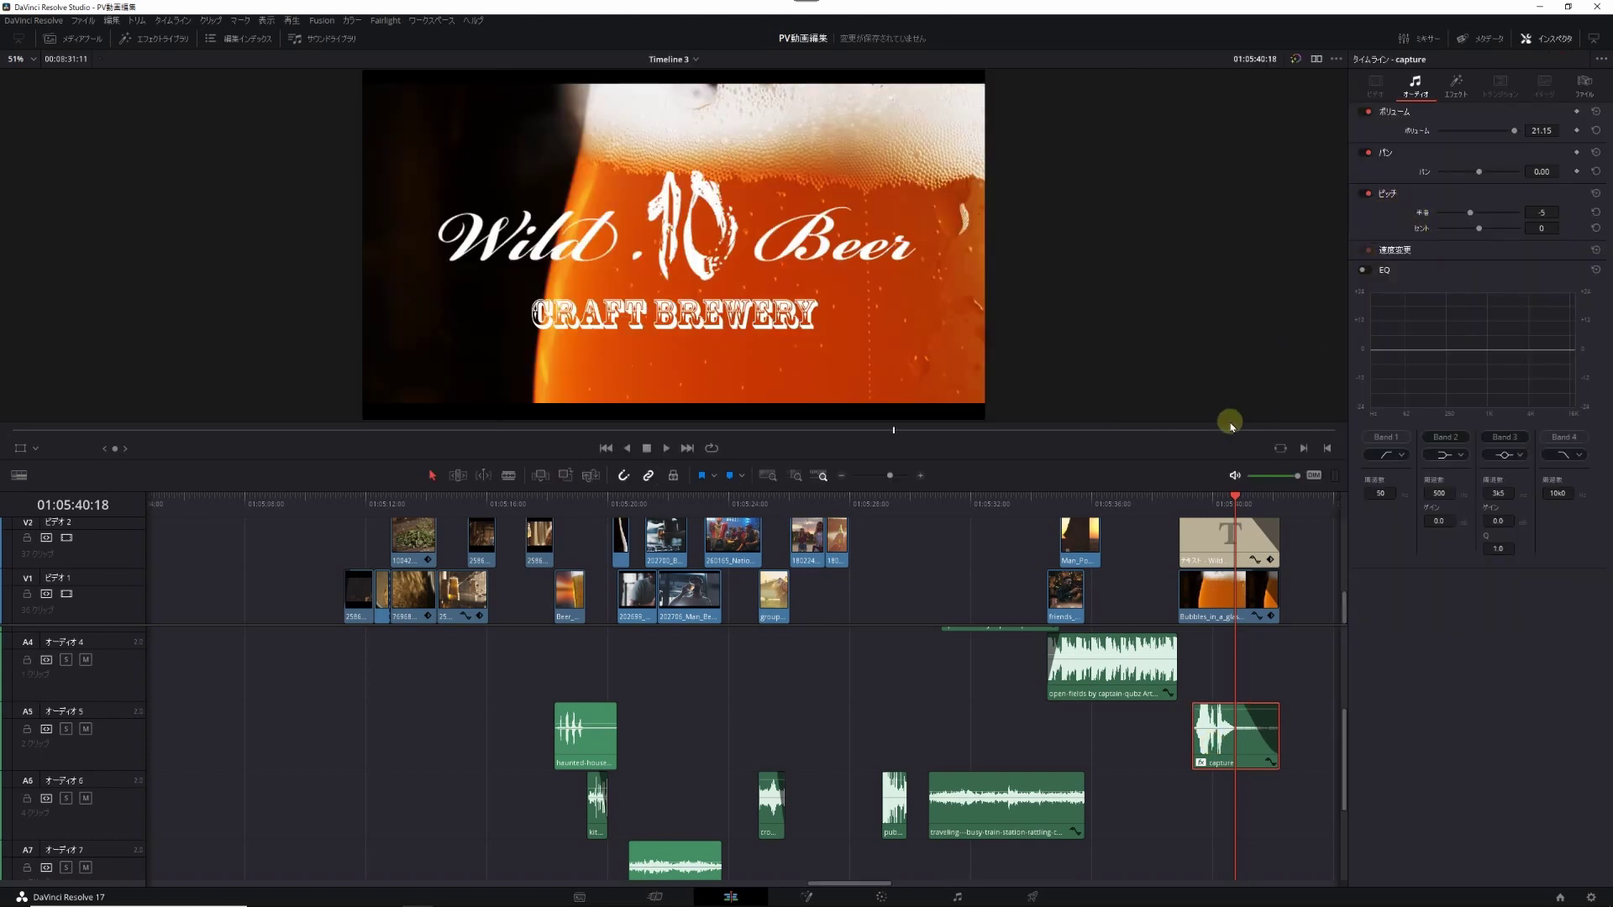
pyautogui.press('Up')
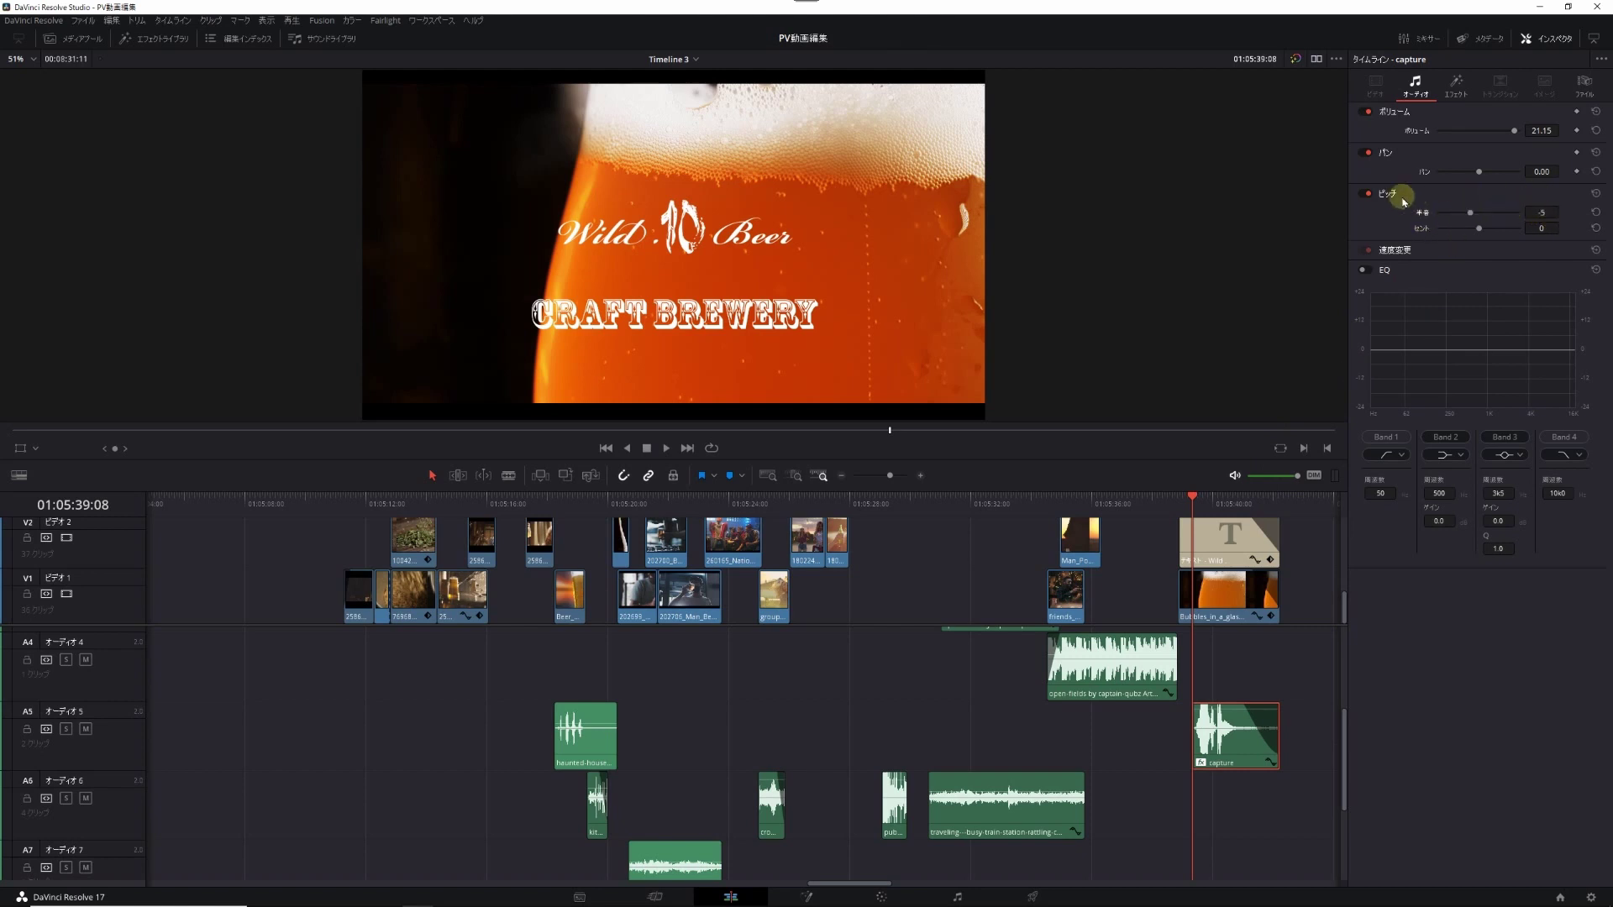
pyautogui.click(1363, 194)
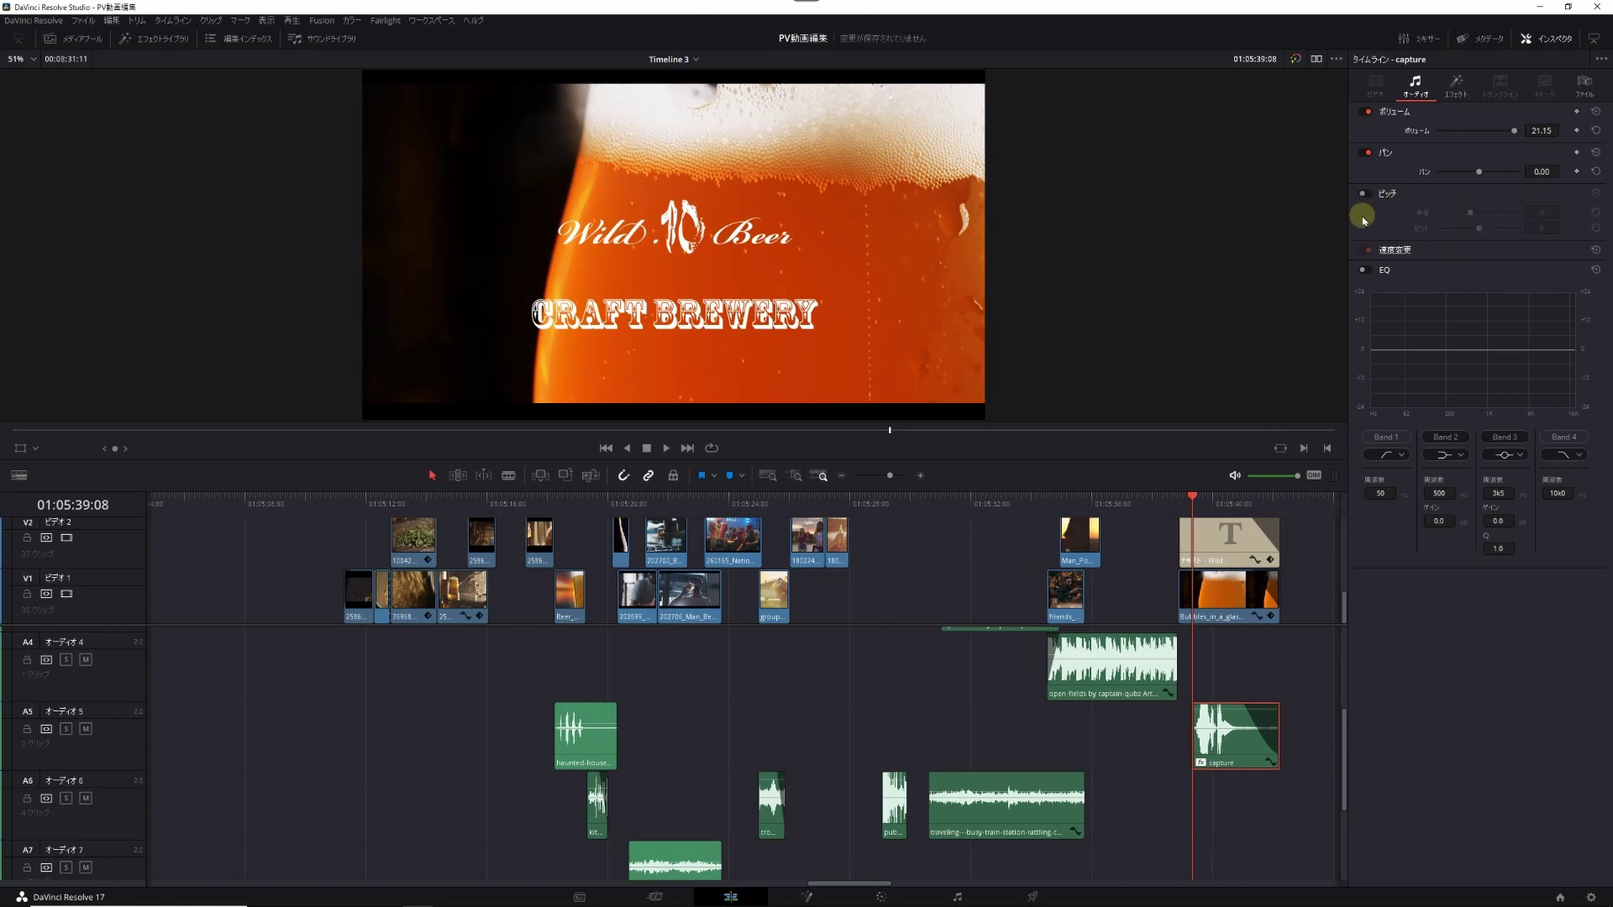
pyautogui.click(1177, 505)
pyautogui.press('space')
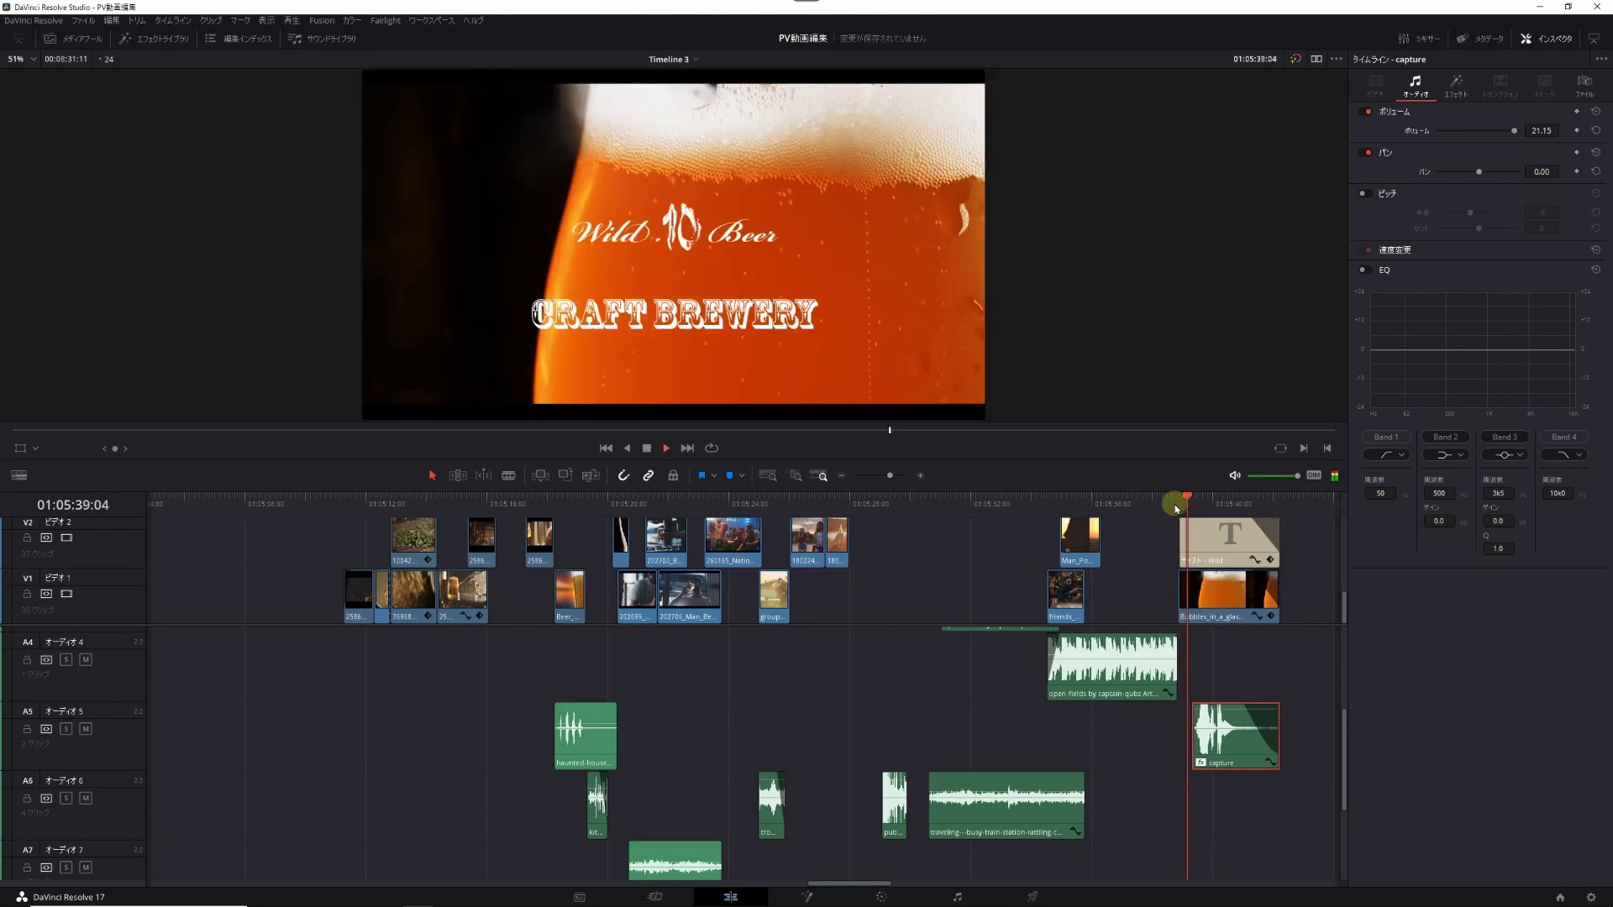
pyautogui.press('space')
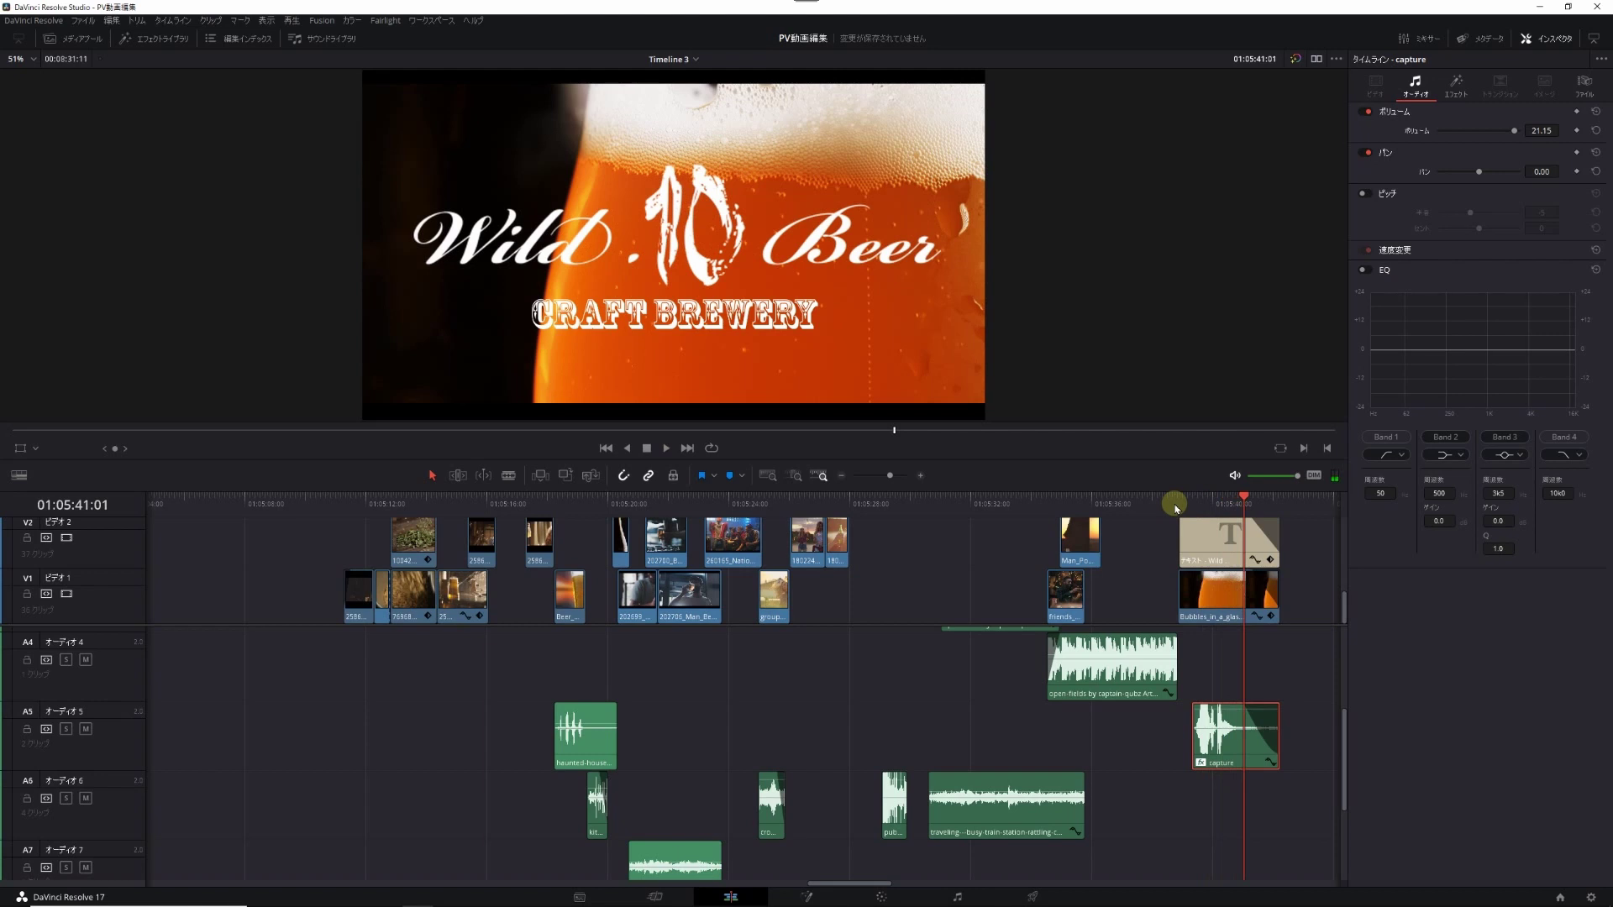
pyautogui.click(1364, 194)
pyautogui.click(1181, 504)
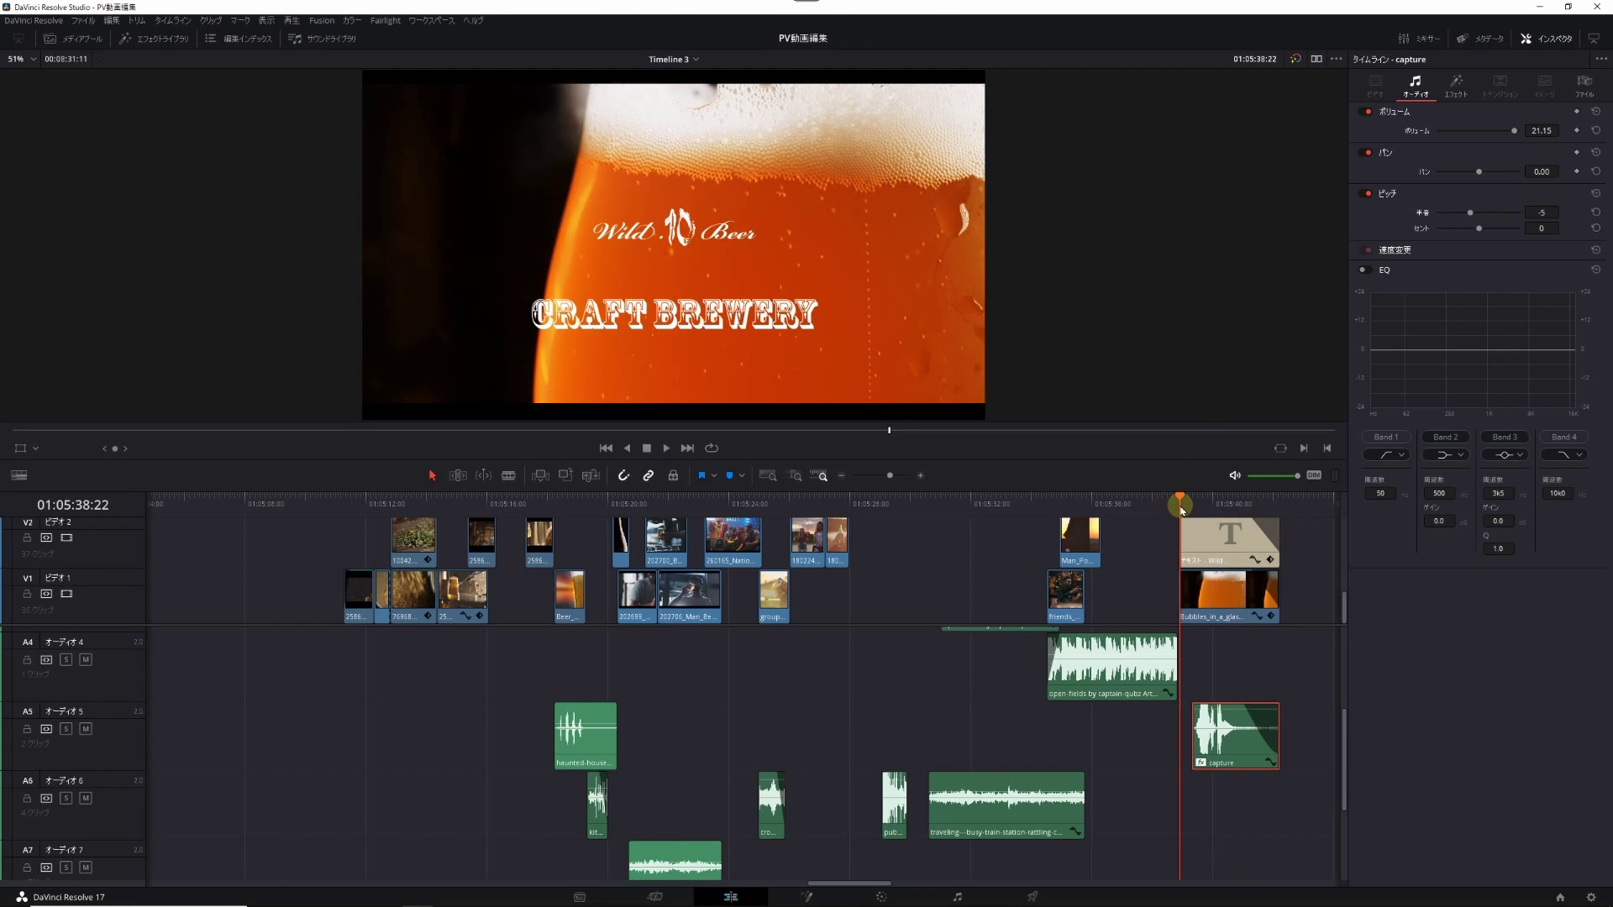
pyautogui.press('space')
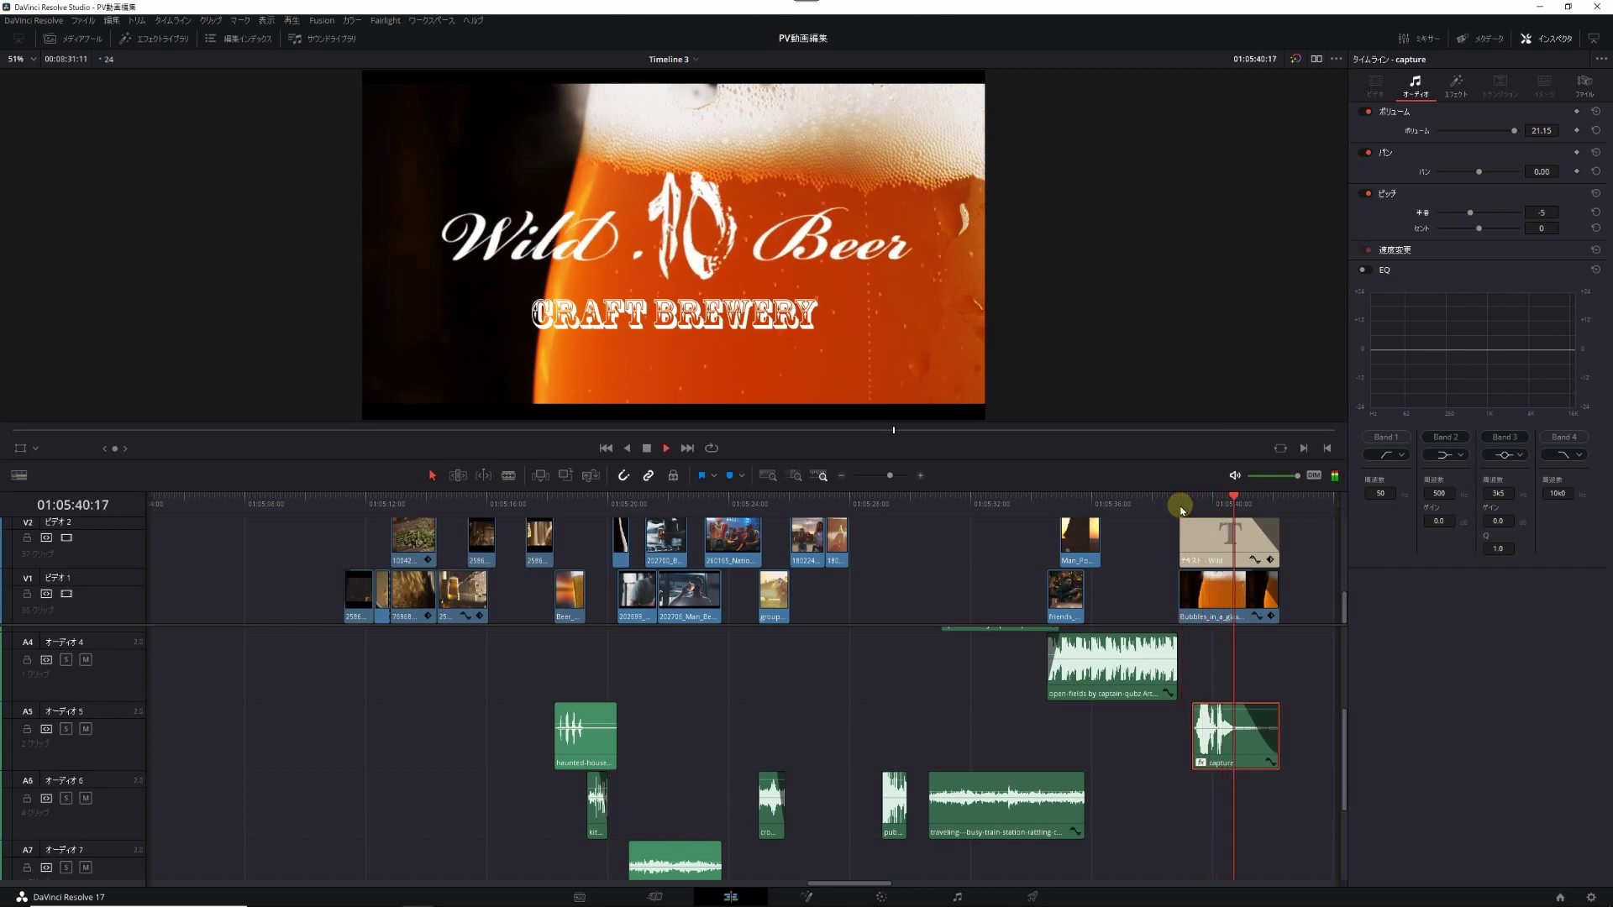
pyautogui.press('space')
# Step: Move the playhead to the beer bottles shot at about 01:05:16:11
pyautogui.click(1192, 503)
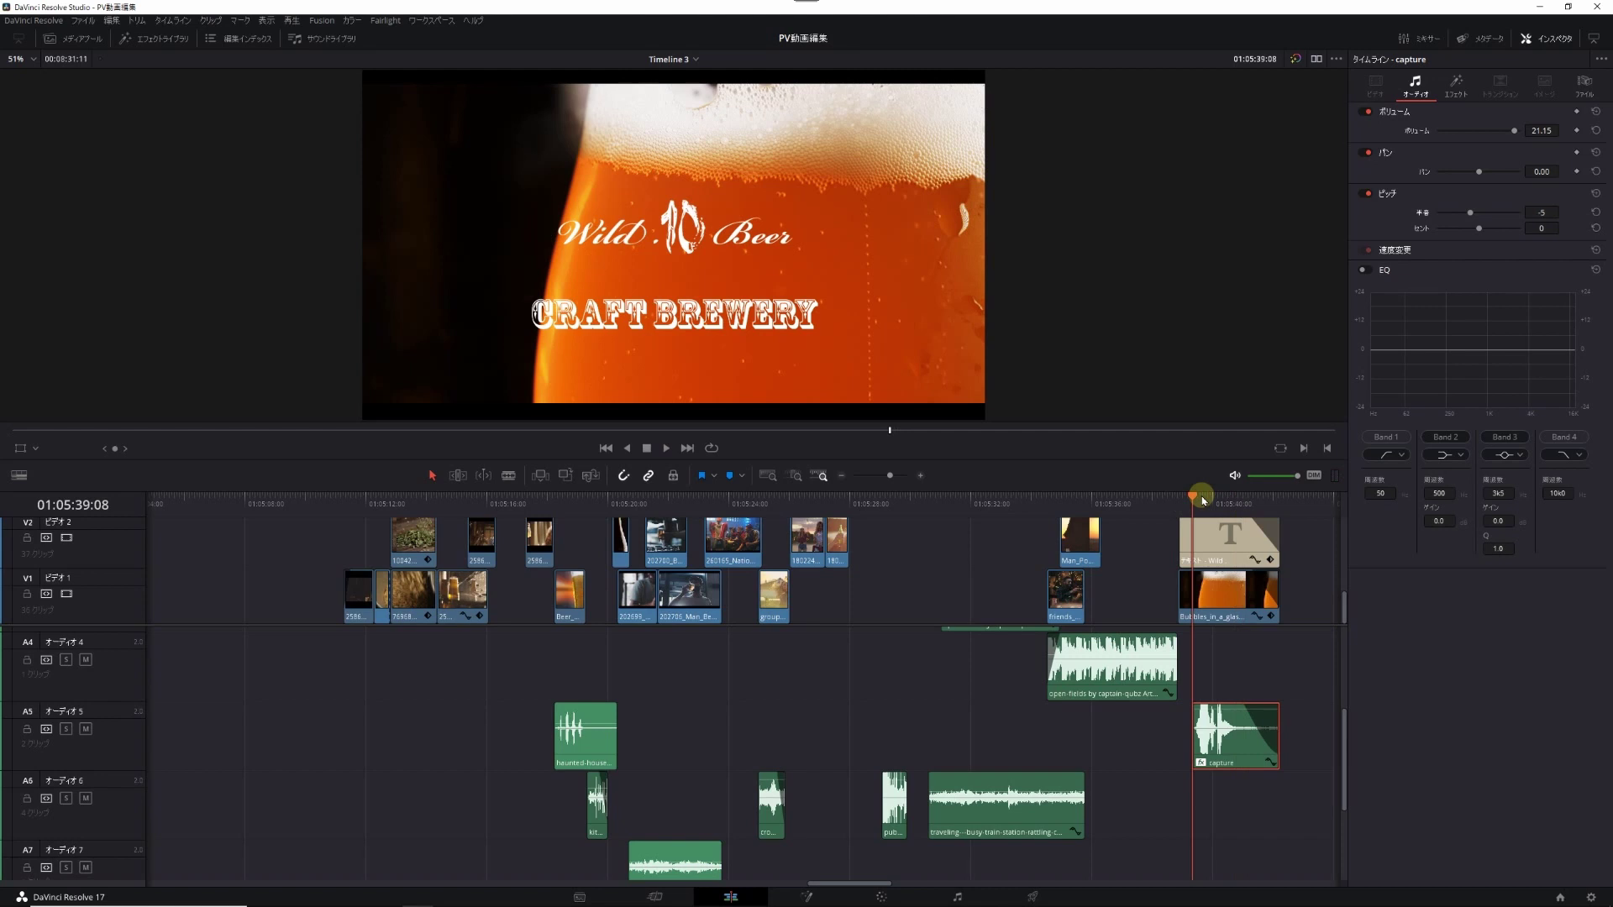
pyautogui.click(497, 503)
pyautogui.scroll(2, 471, 580)
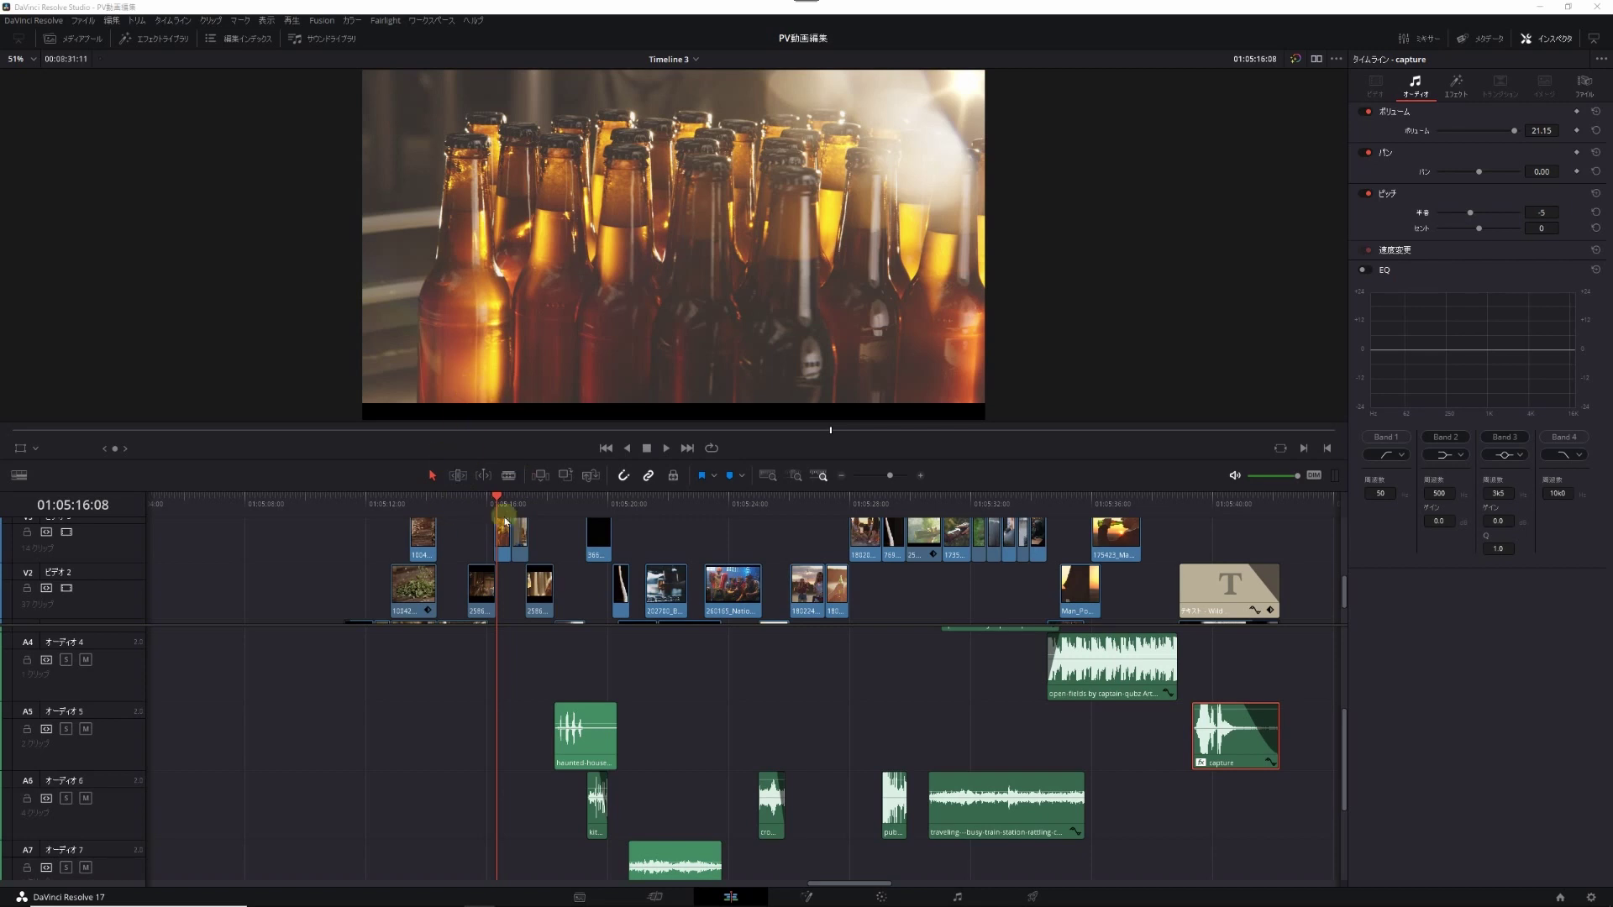
pyautogui.press('Left')
pyautogui.press('Left')
pyautogui.press('Right')
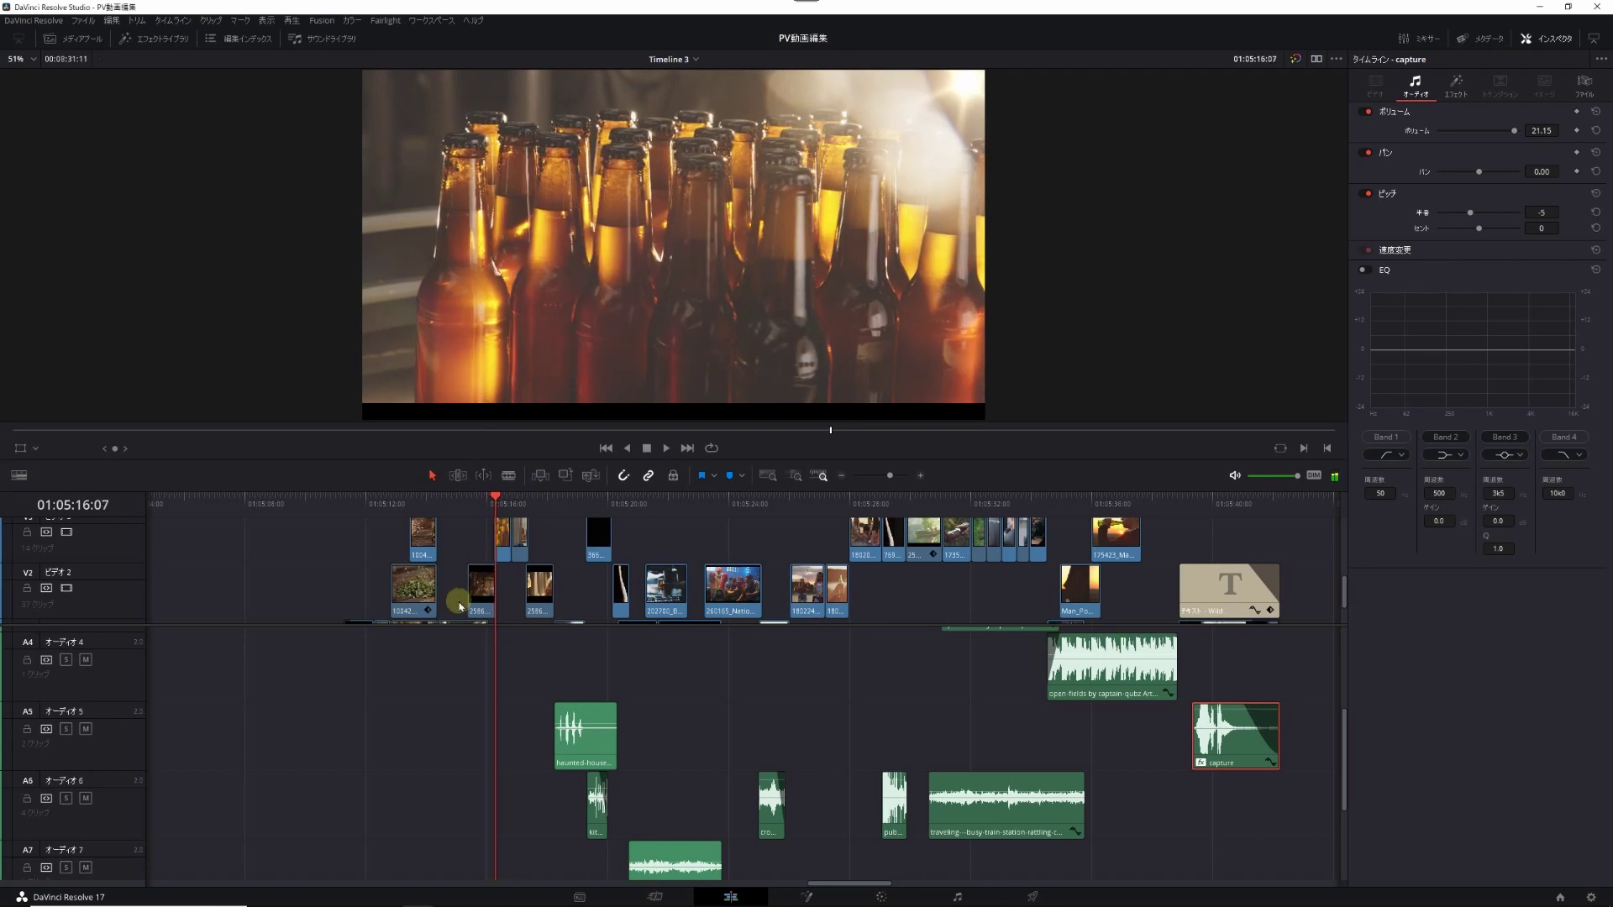
pyautogui.press('Right')
pyautogui.press('Right')
pyautogui.press('Right')
pyautogui.press('Right')
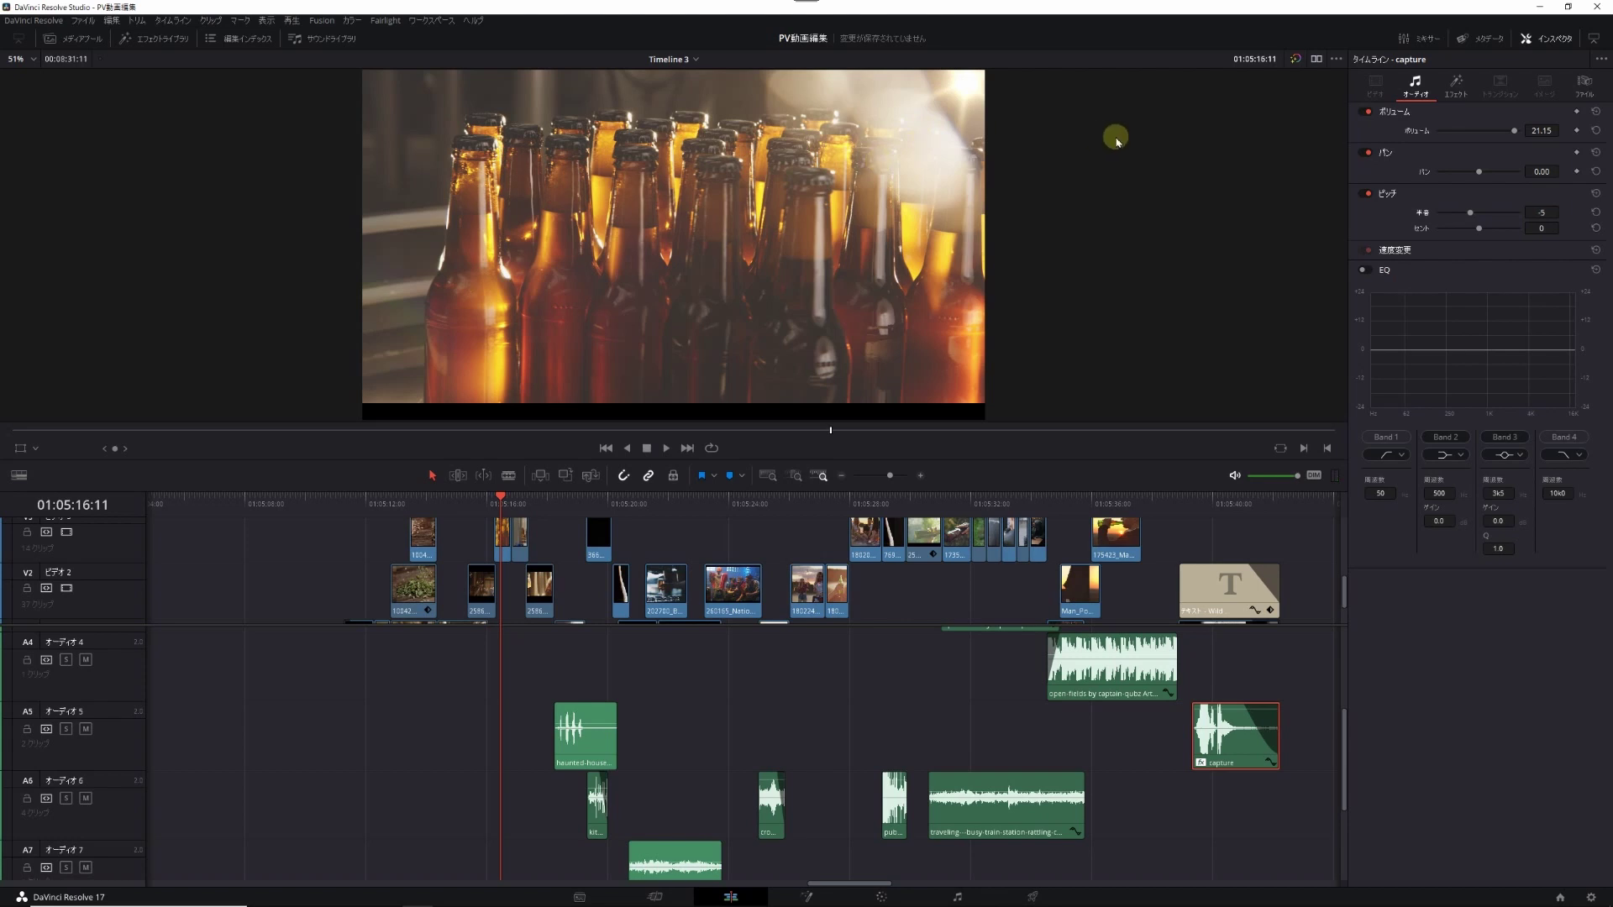
# Step: On the Color page, connect node 04 after node 03 and toggle node 02 to compare
pyautogui.click(881, 899)
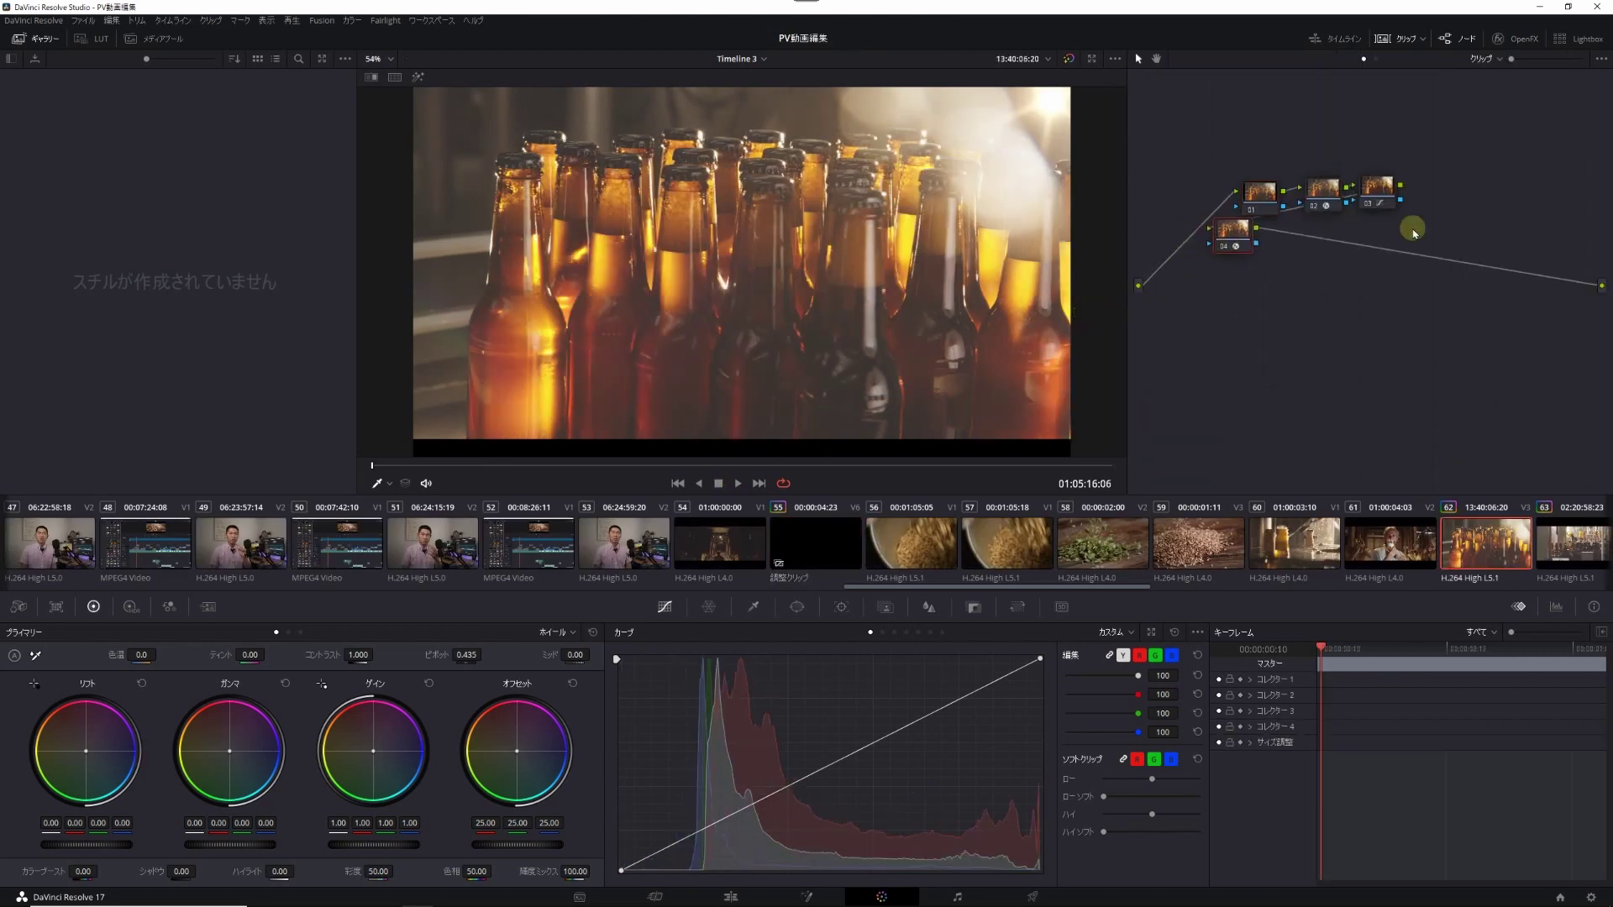
pyautogui.moveTo(1215, 242); pyautogui.dragTo(1438, 195)
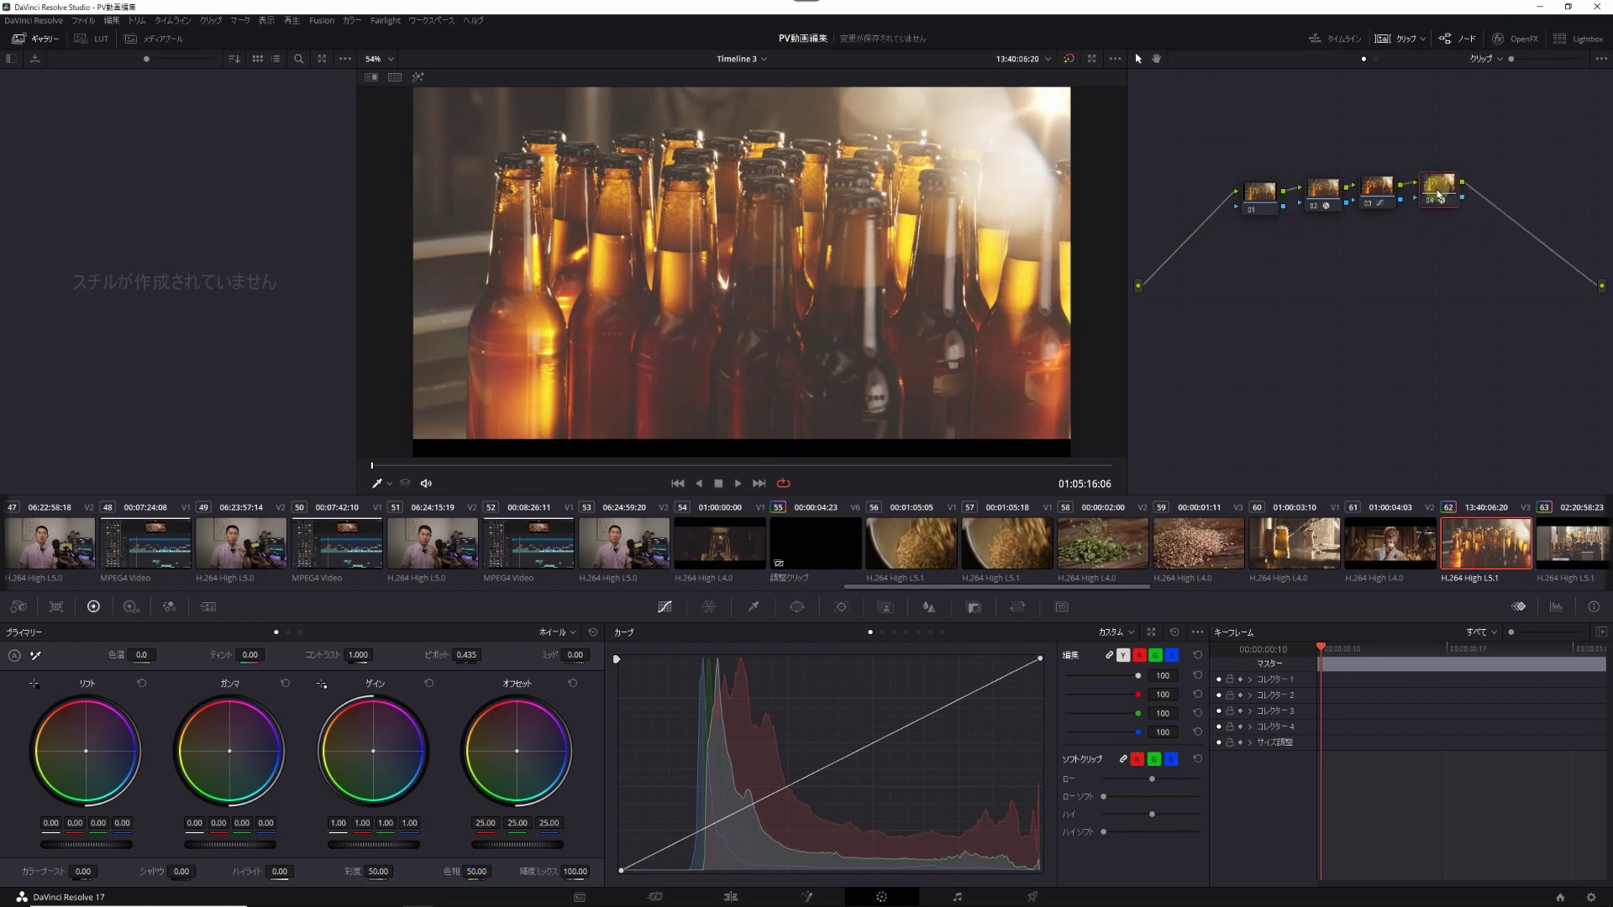
pyautogui.moveTo(1303, 238); pyautogui.dragTo(1314, 207)
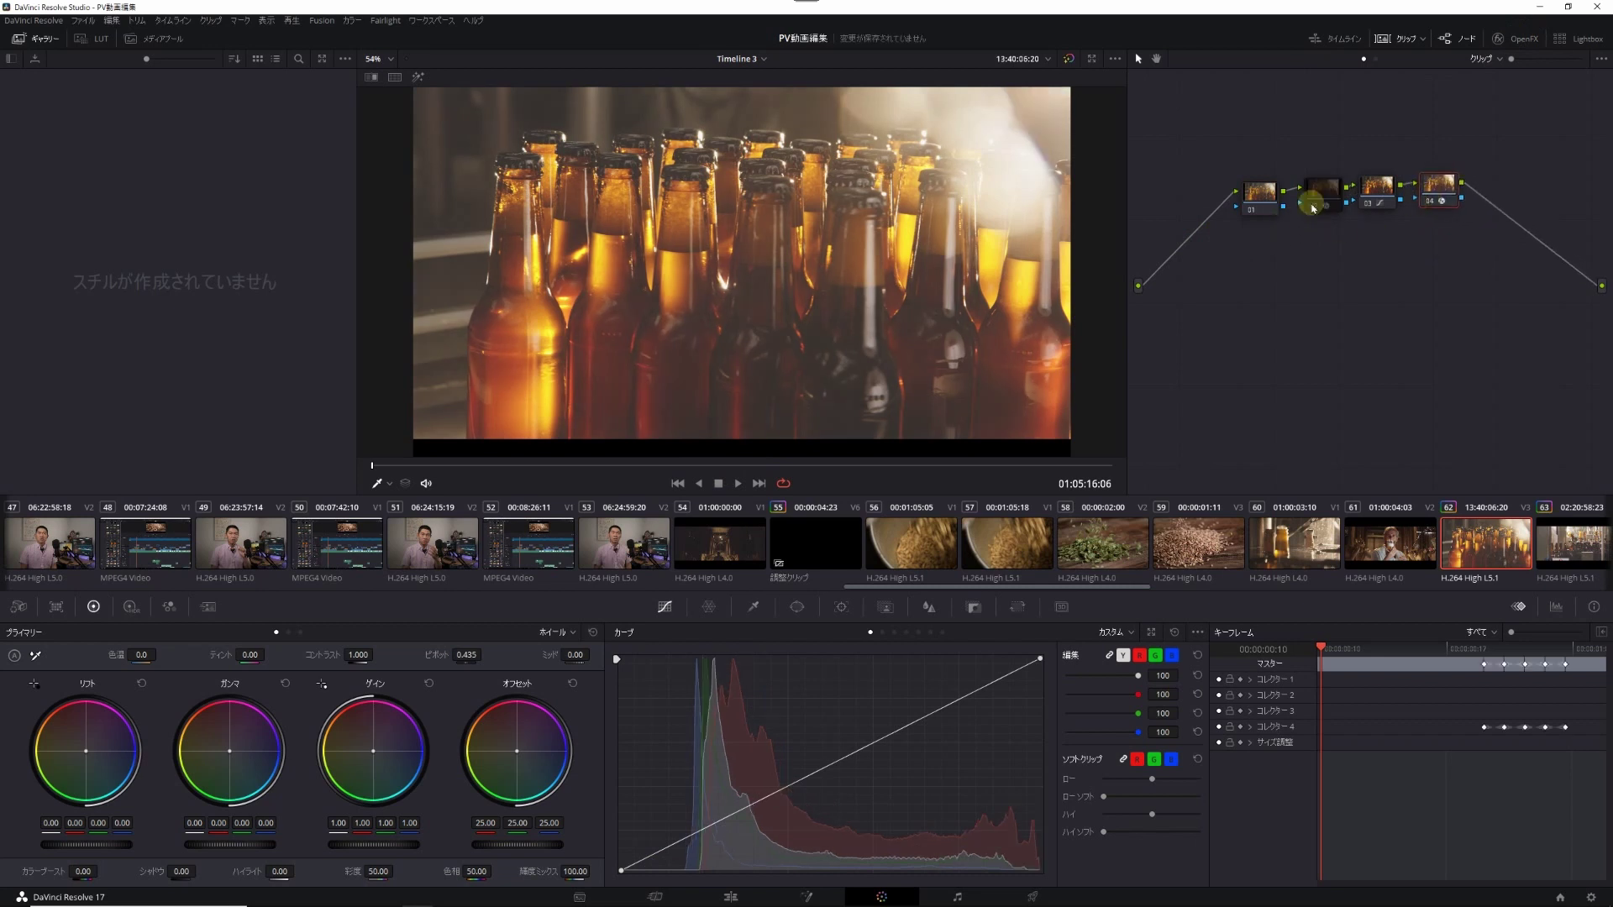
pyautogui.click(1313, 207)
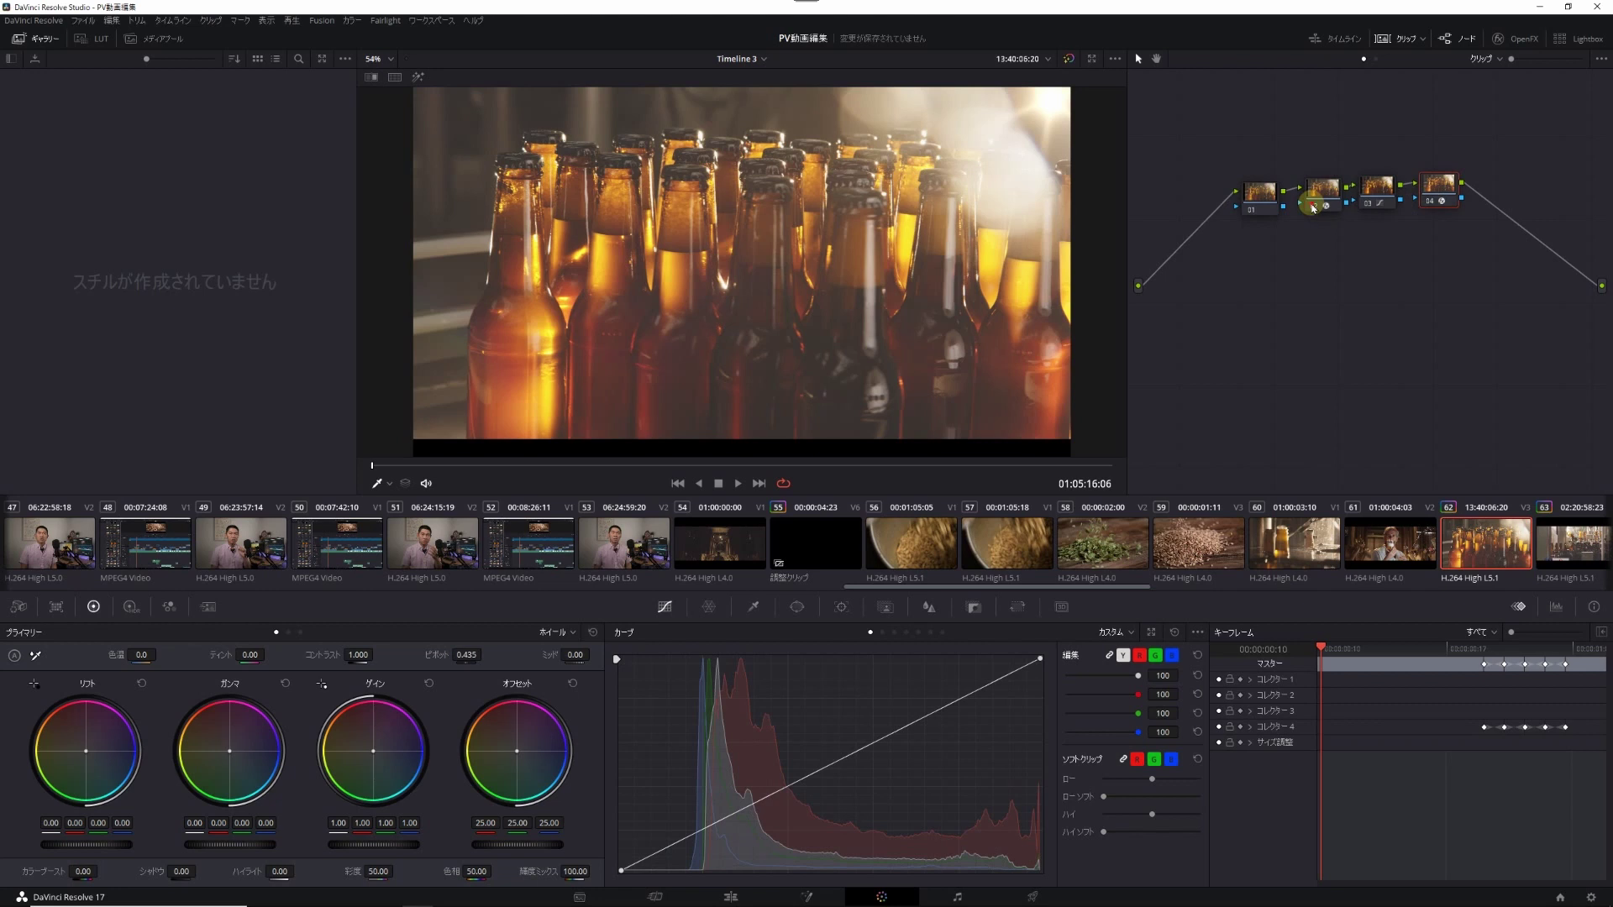
pyautogui.click(1313, 208)
pyautogui.click(1313, 208)
pyautogui.click(1313, 206)
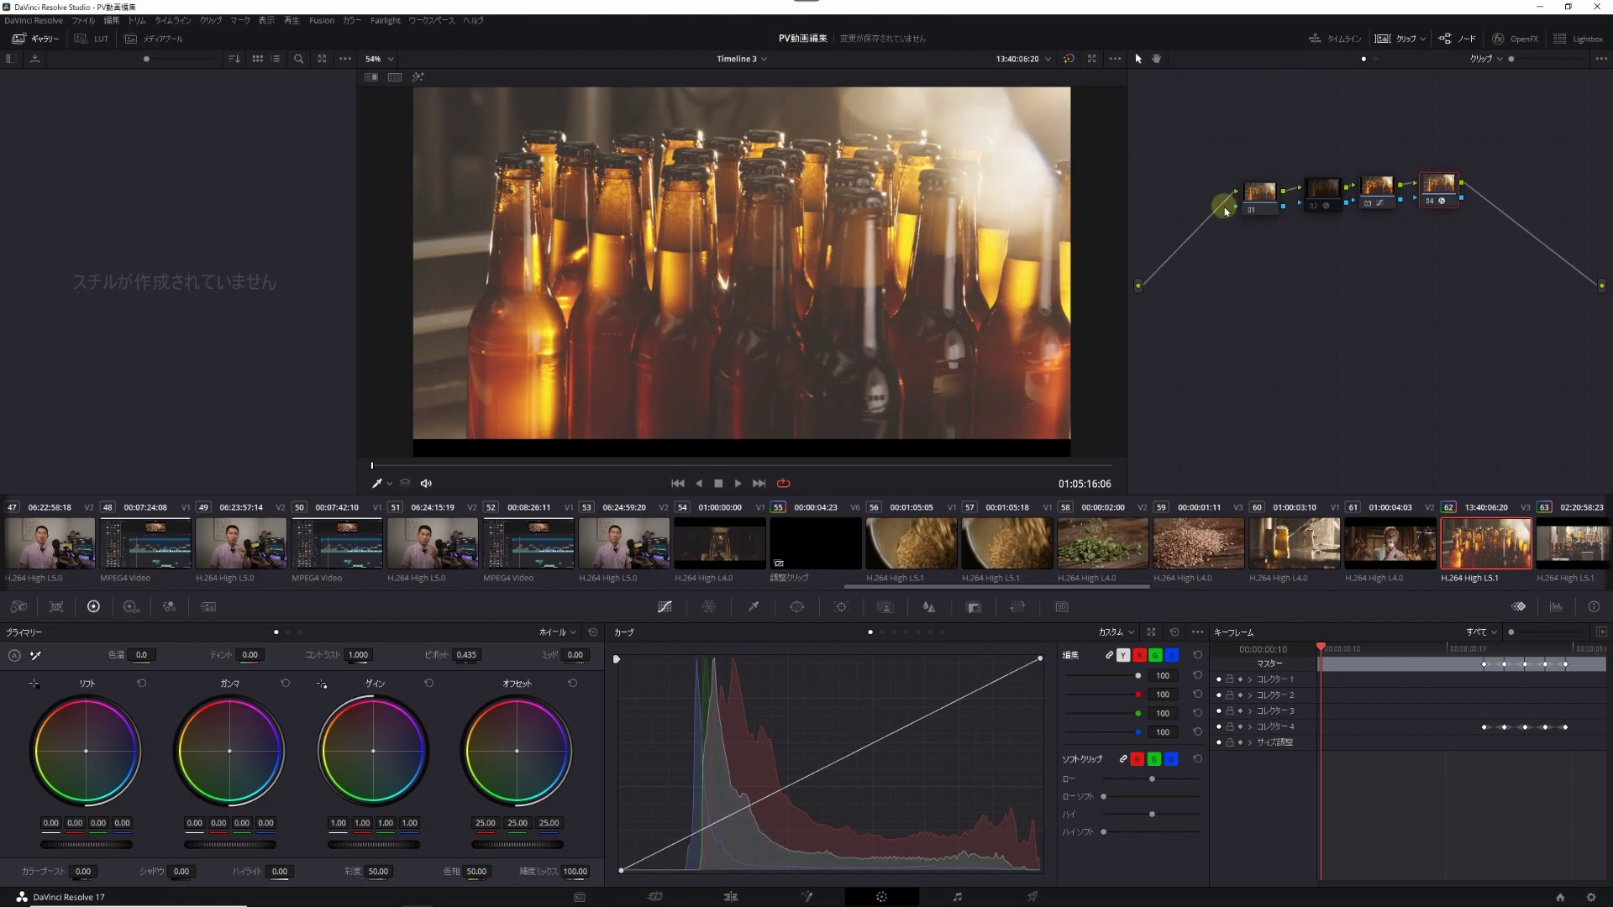
pyautogui.click(1313, 207)
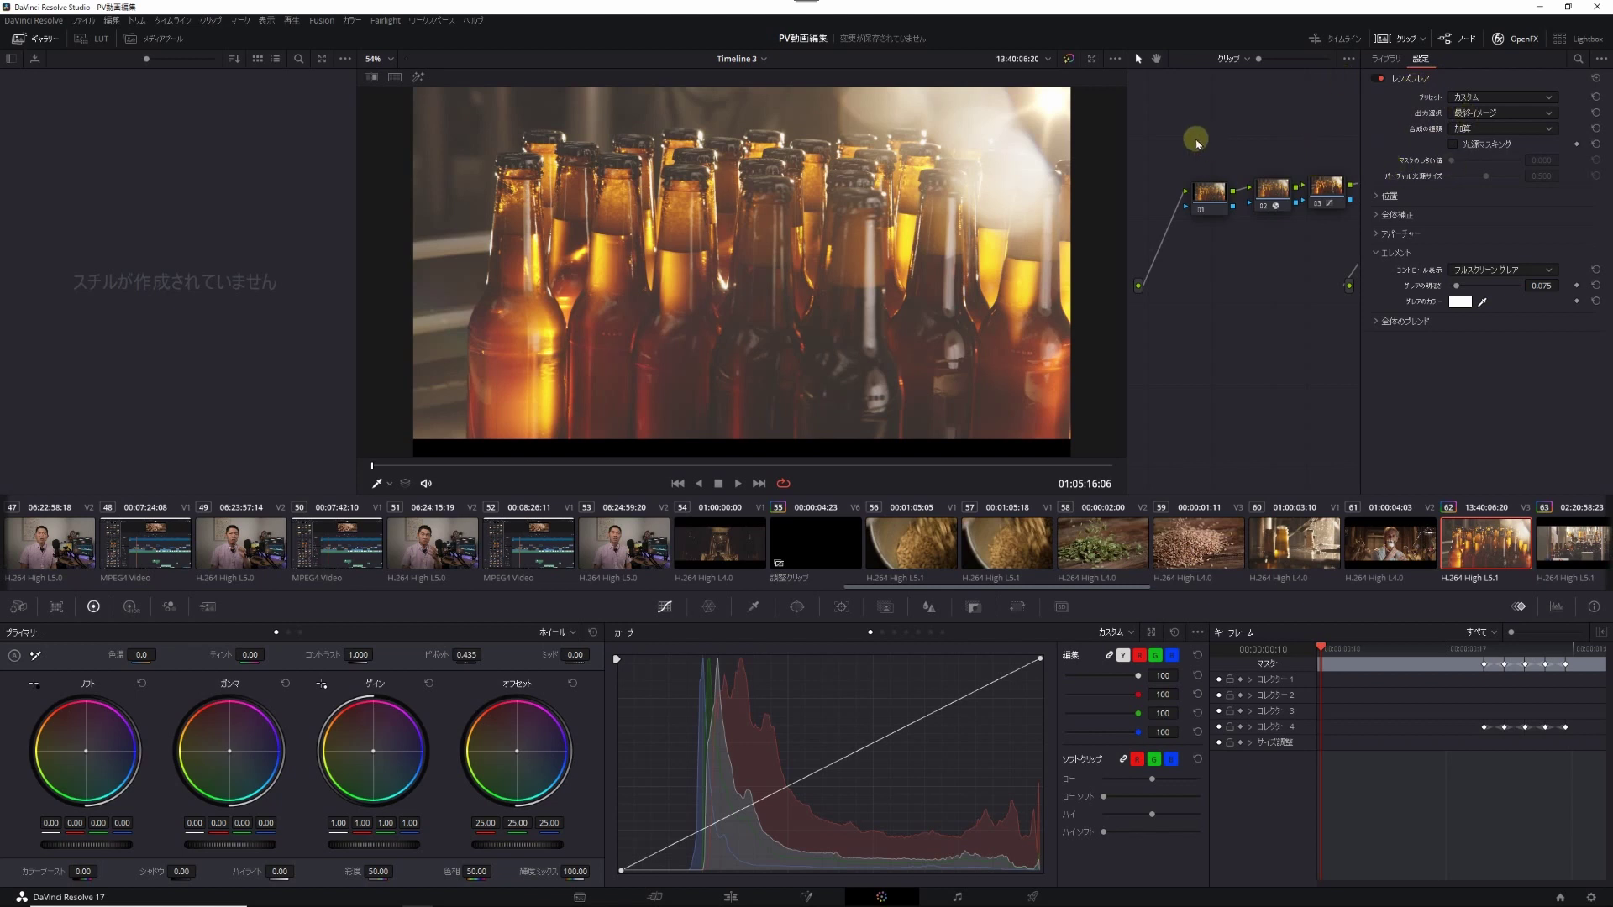
# Step: Keep the lens flare on the bottles shot, leave the bottling-line clip without one
pyautogui.click(1378, 78)
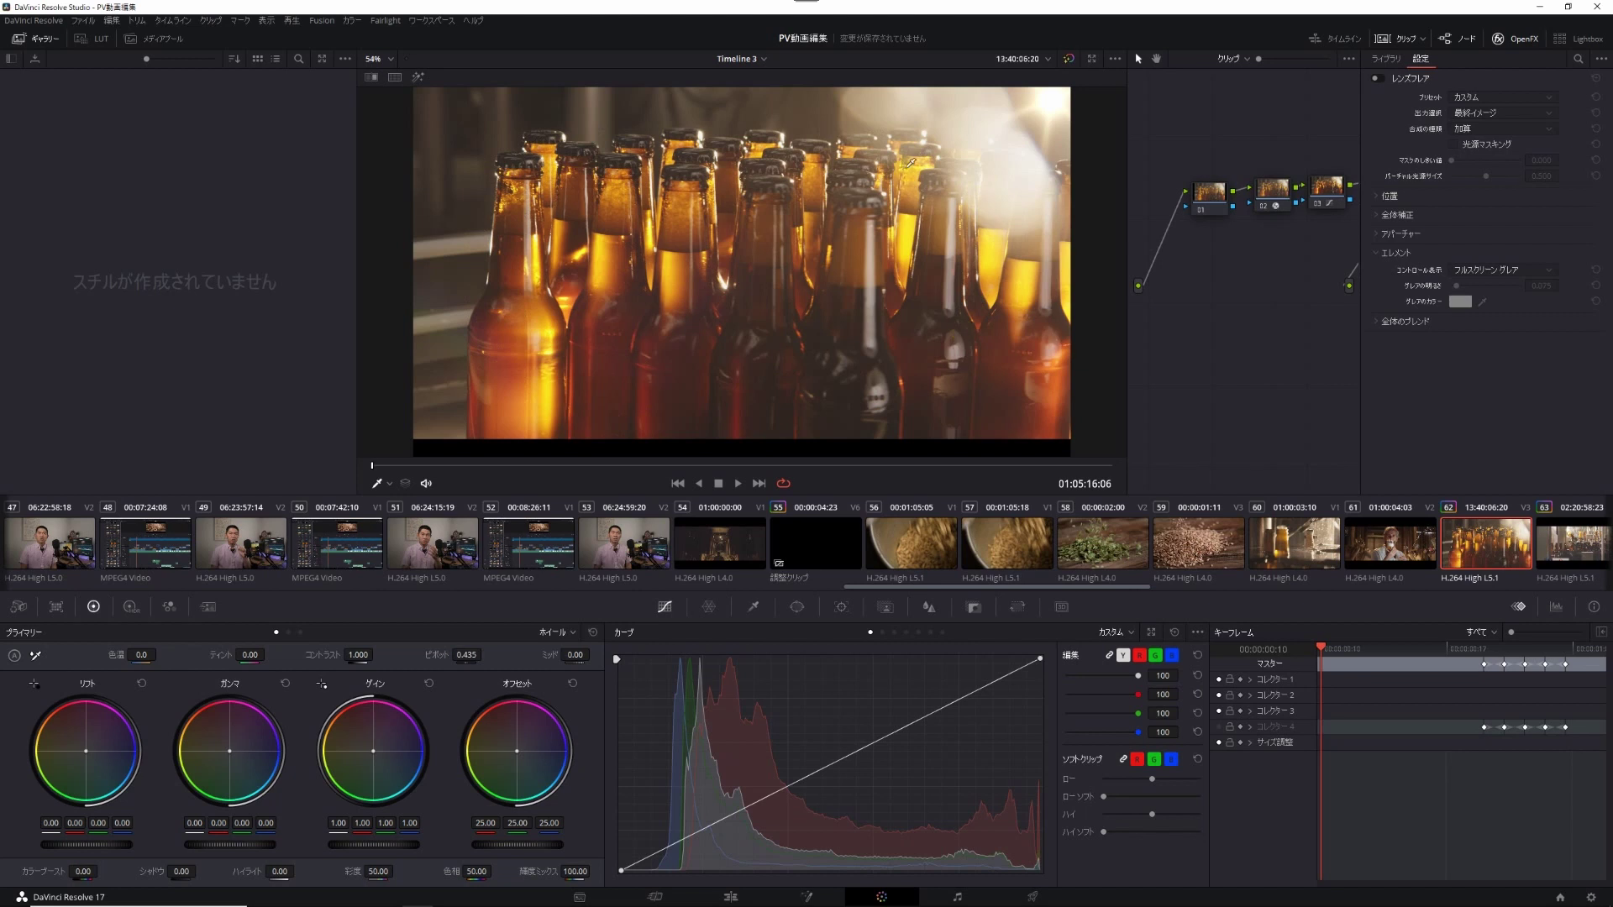
pyautogui.click(1378, 78)
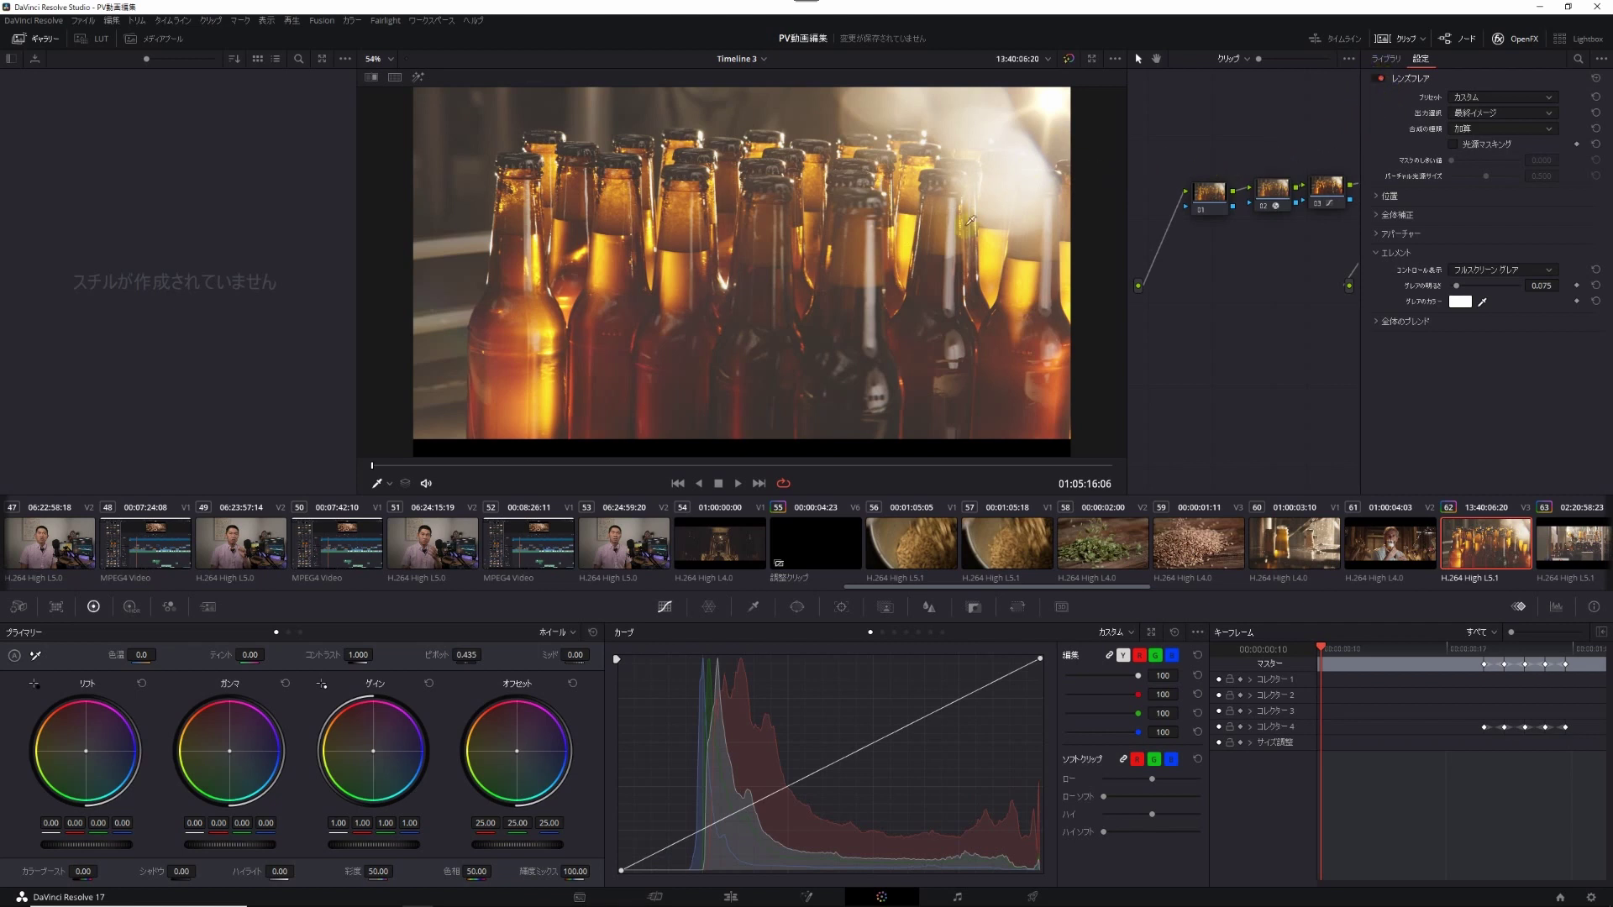
pyautogui.press('Down')
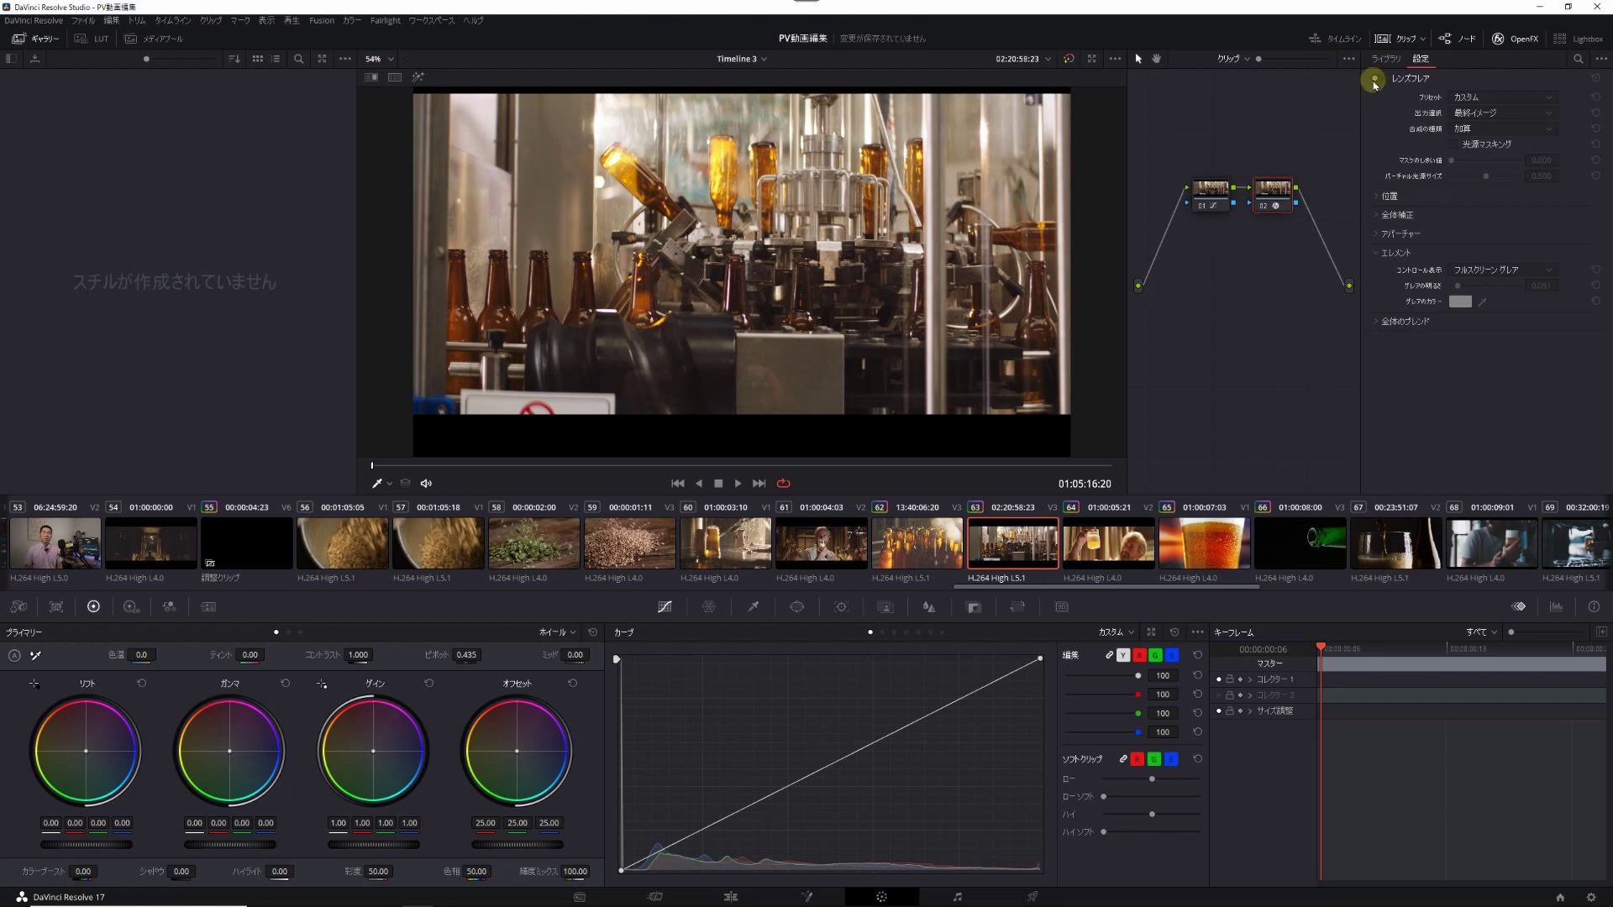
pyautogui.click(1376, 80)
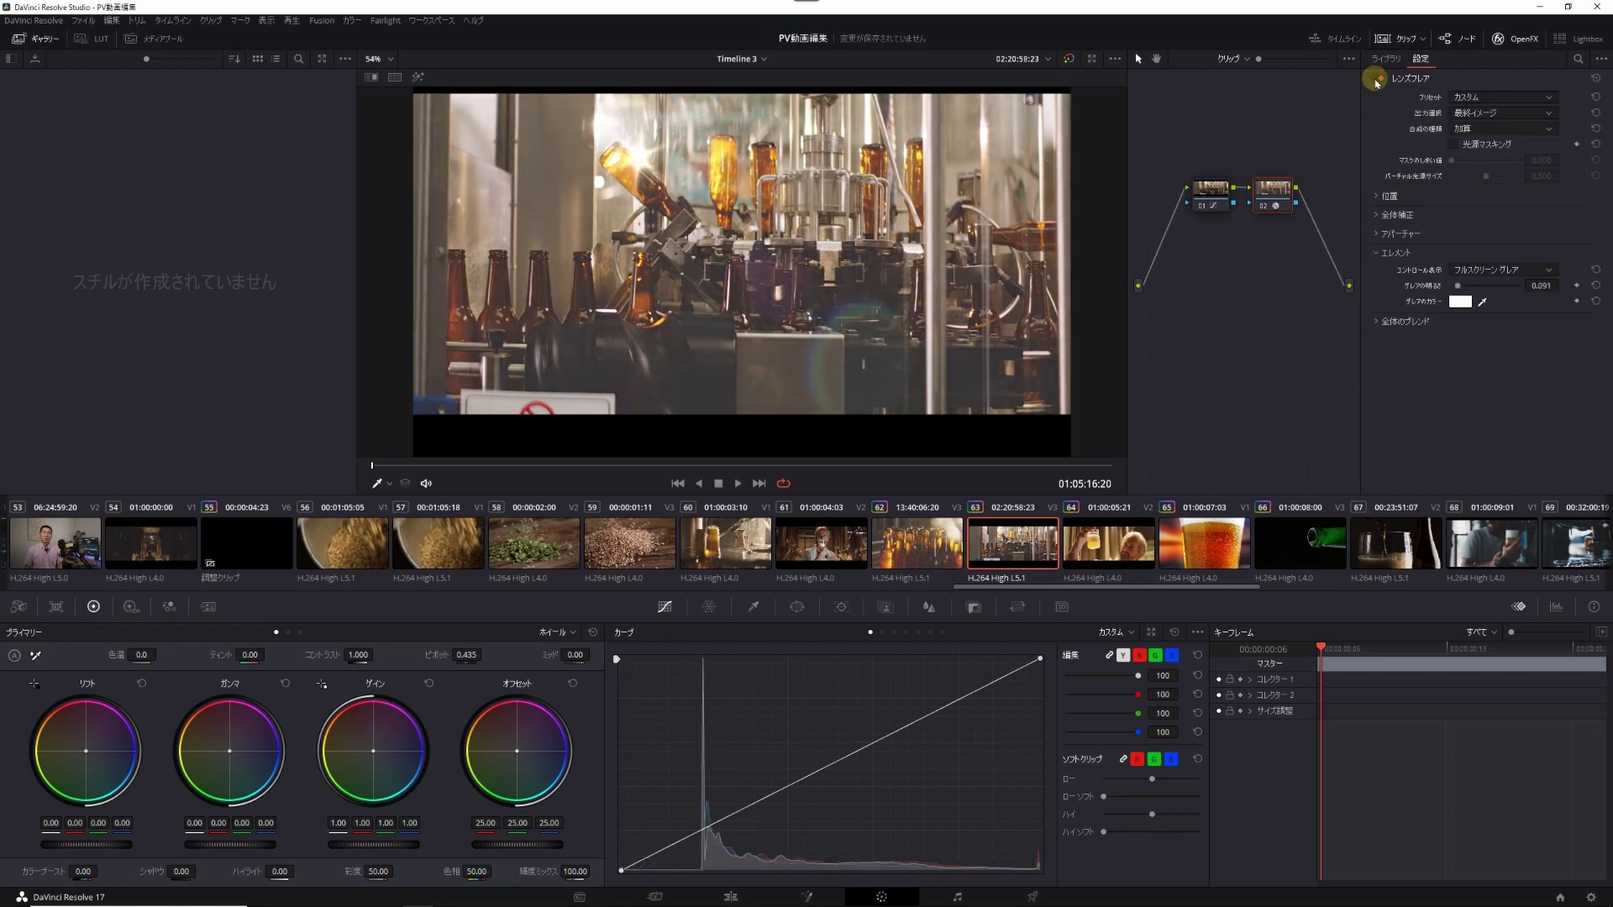
pyautogui.click(1375, 80)
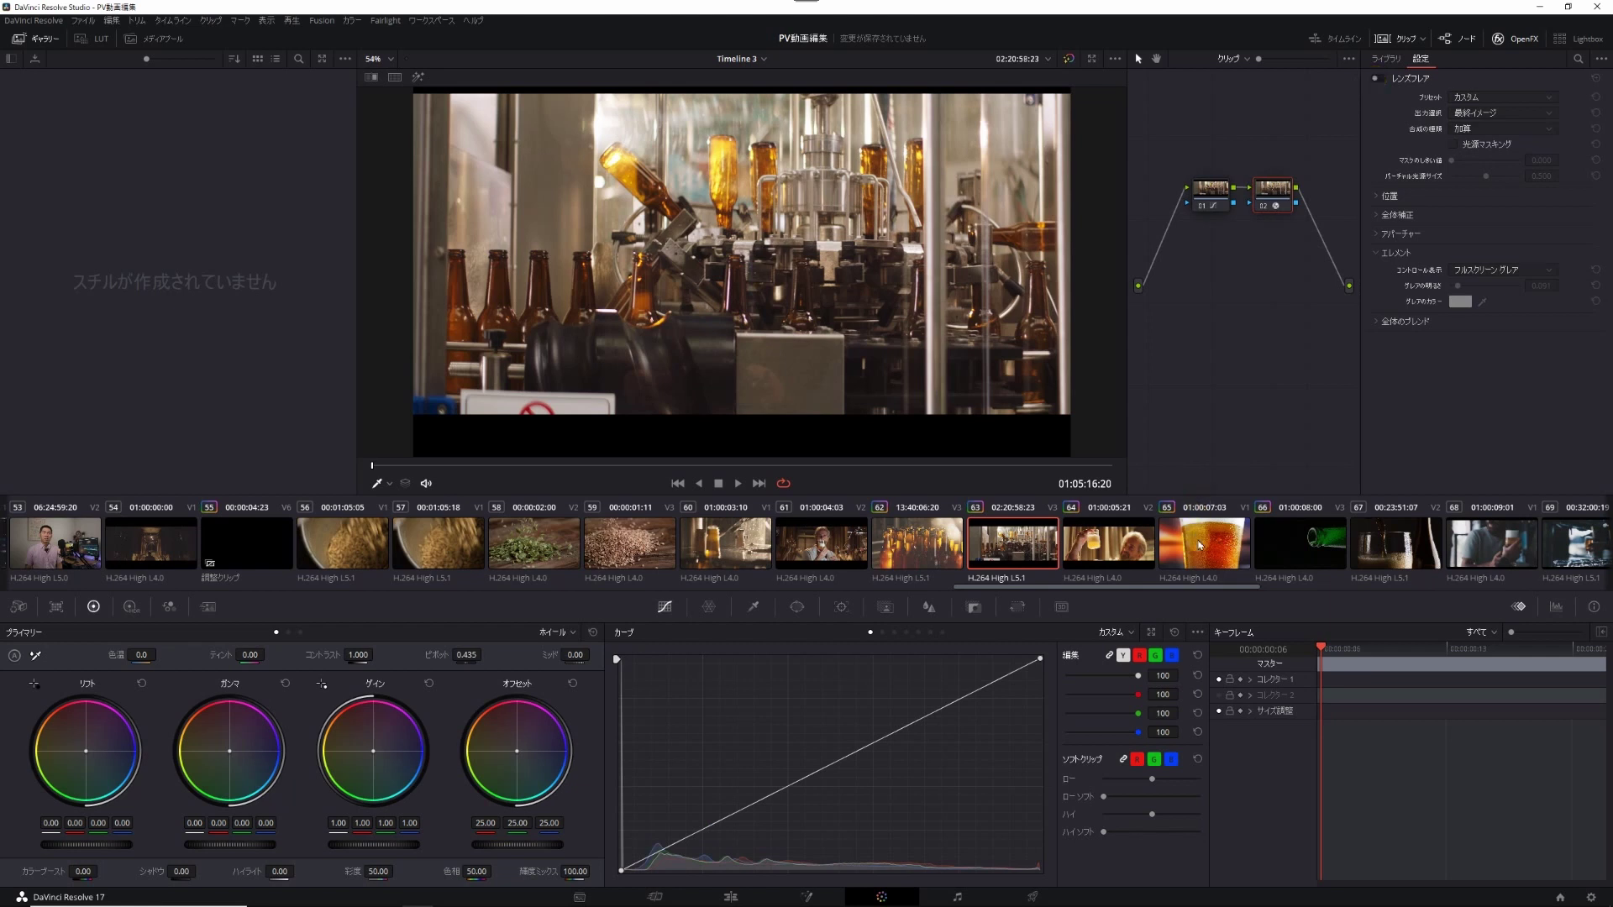
pyautogui.click(1200, 545)
pyautogui.hotkey('shift', '4')
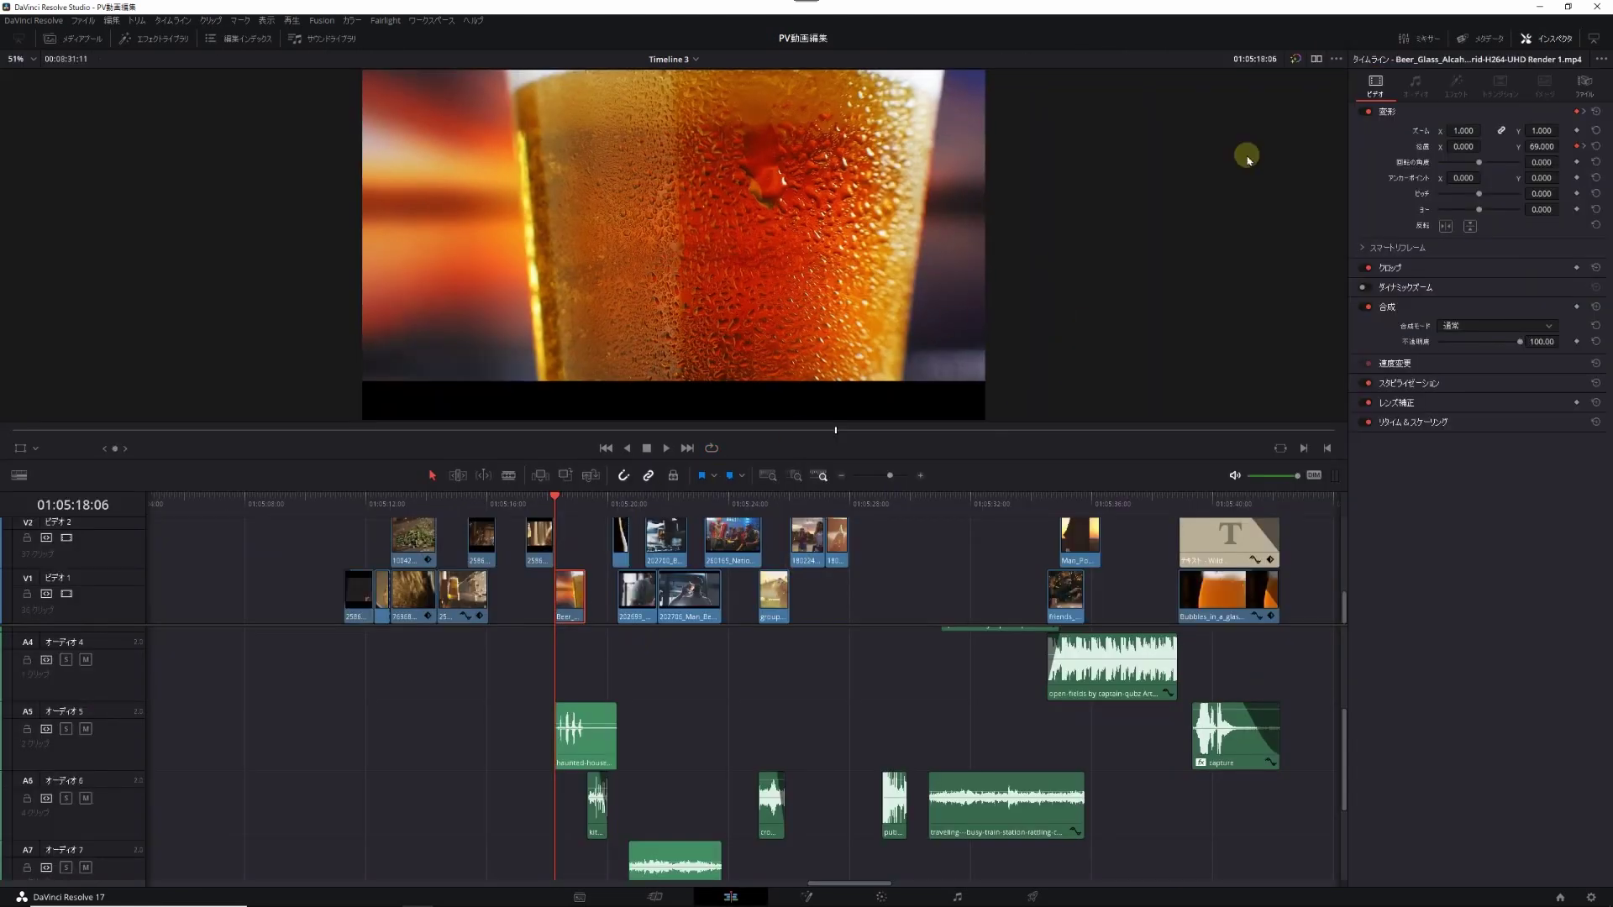
pyautogui.click(1368, 112)
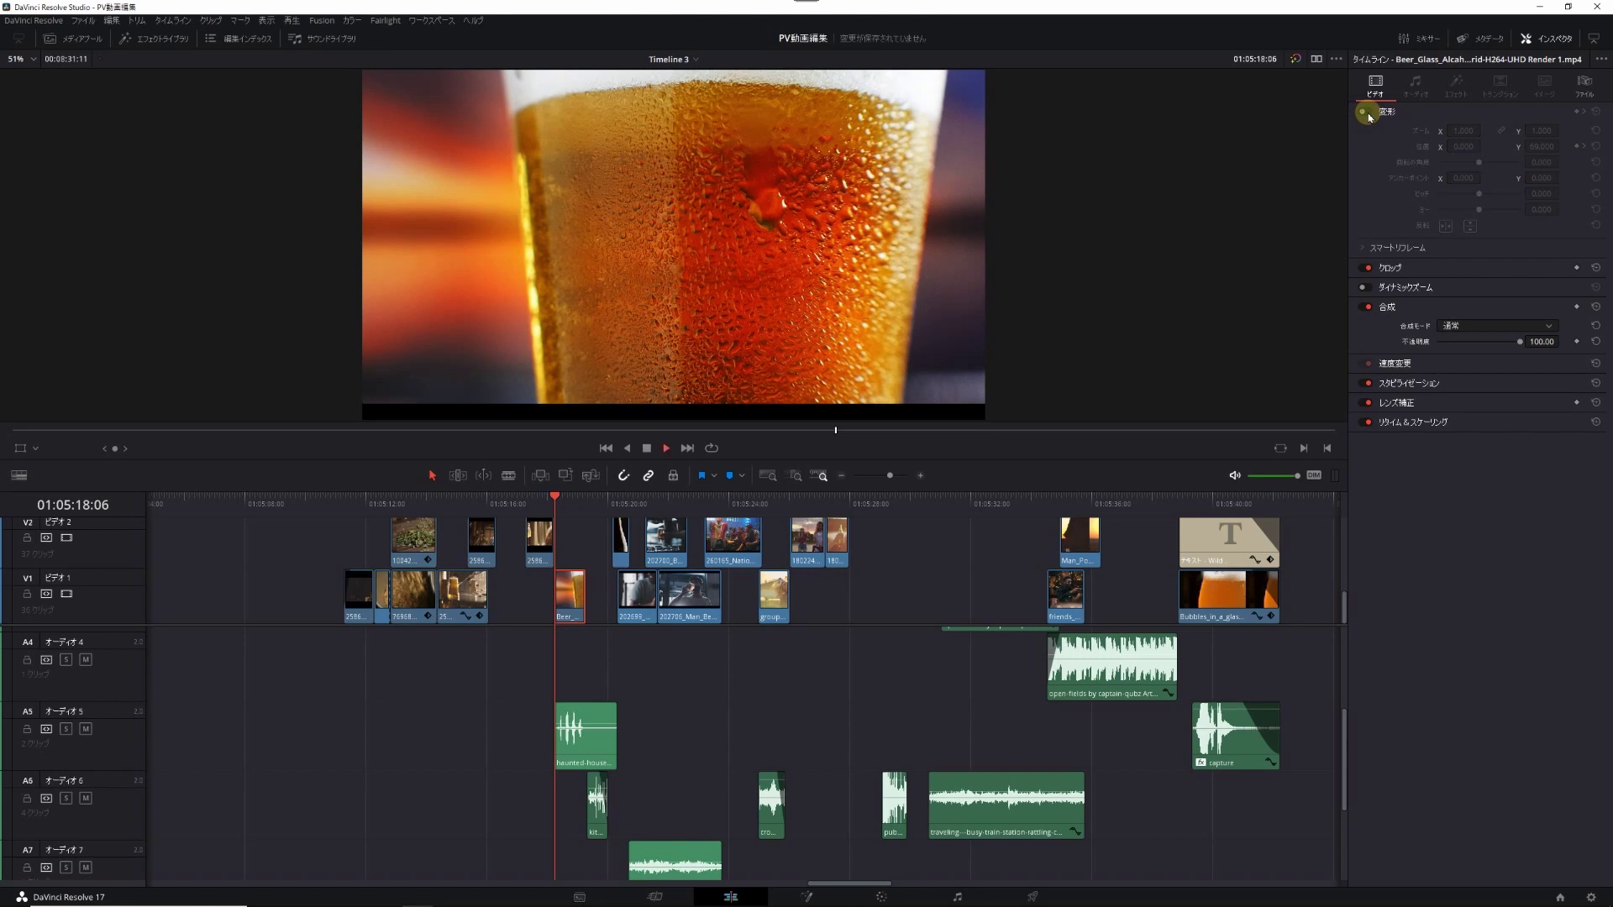
pyautogui.press('space')
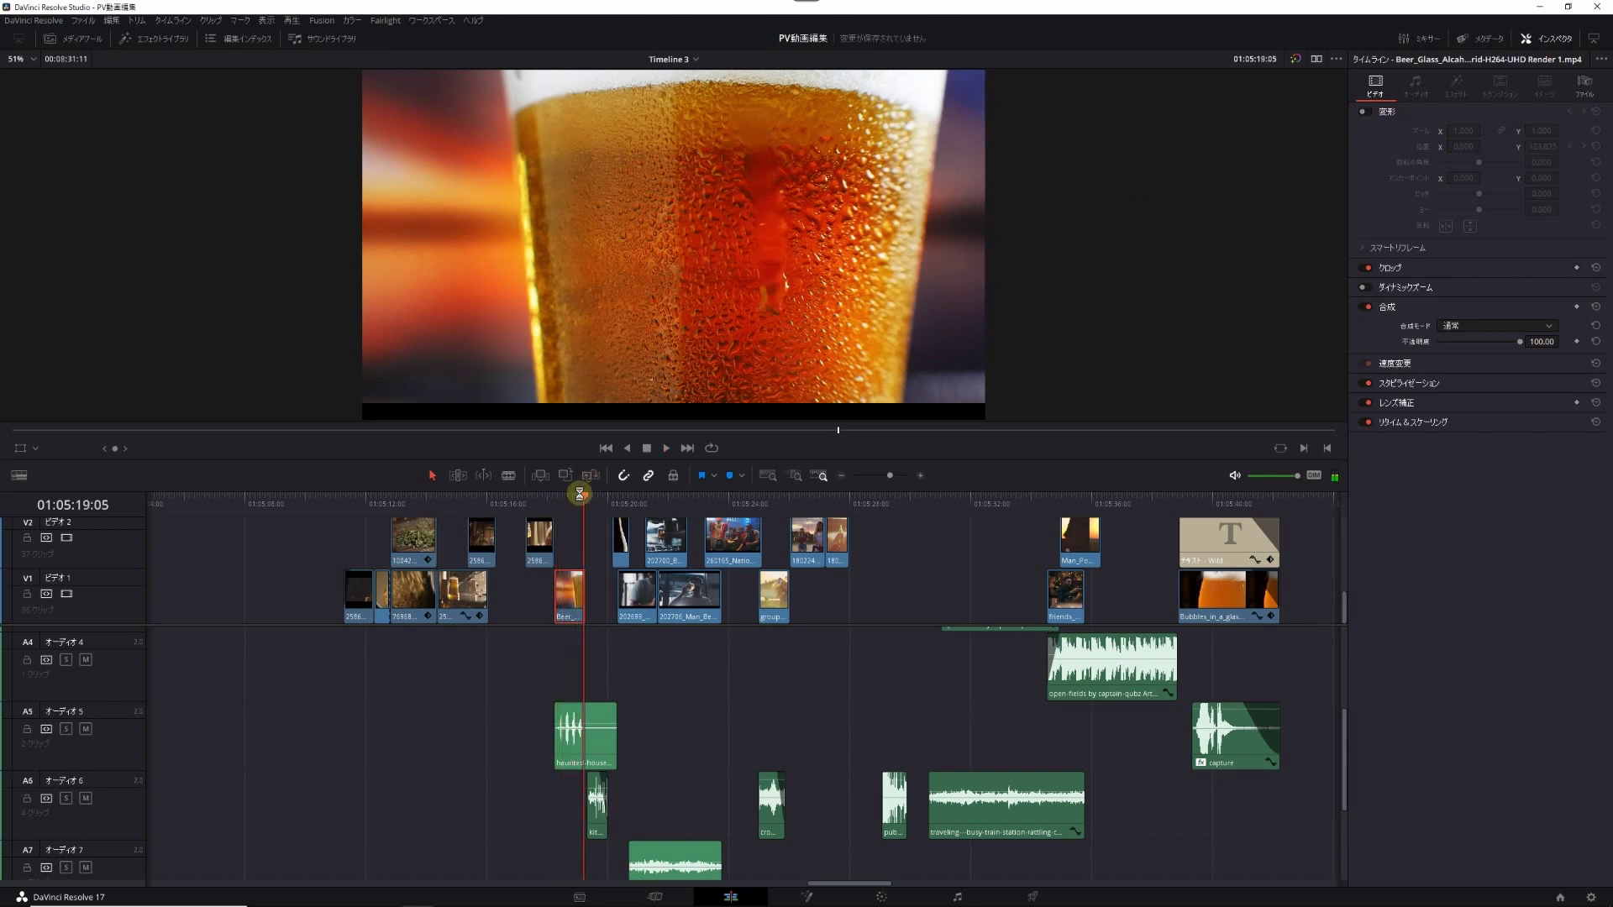
pyautogui.moveTo(586, 502); pyautogui.dragTo(557, 504)
pyautogui.press('space')
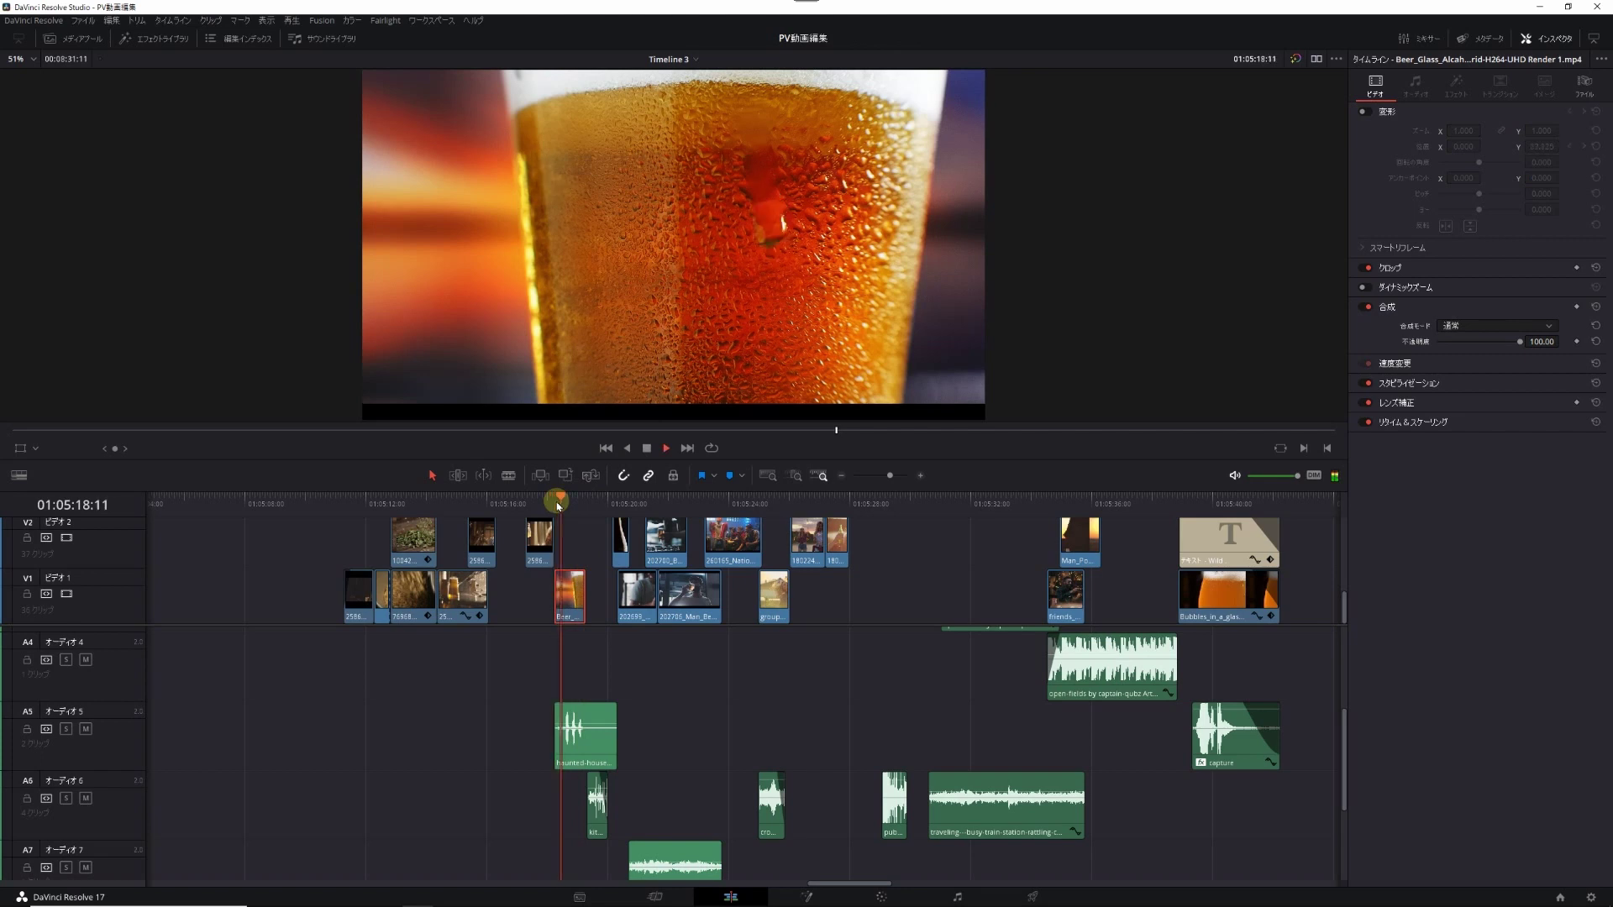
pyautogui.click(1359, 128)
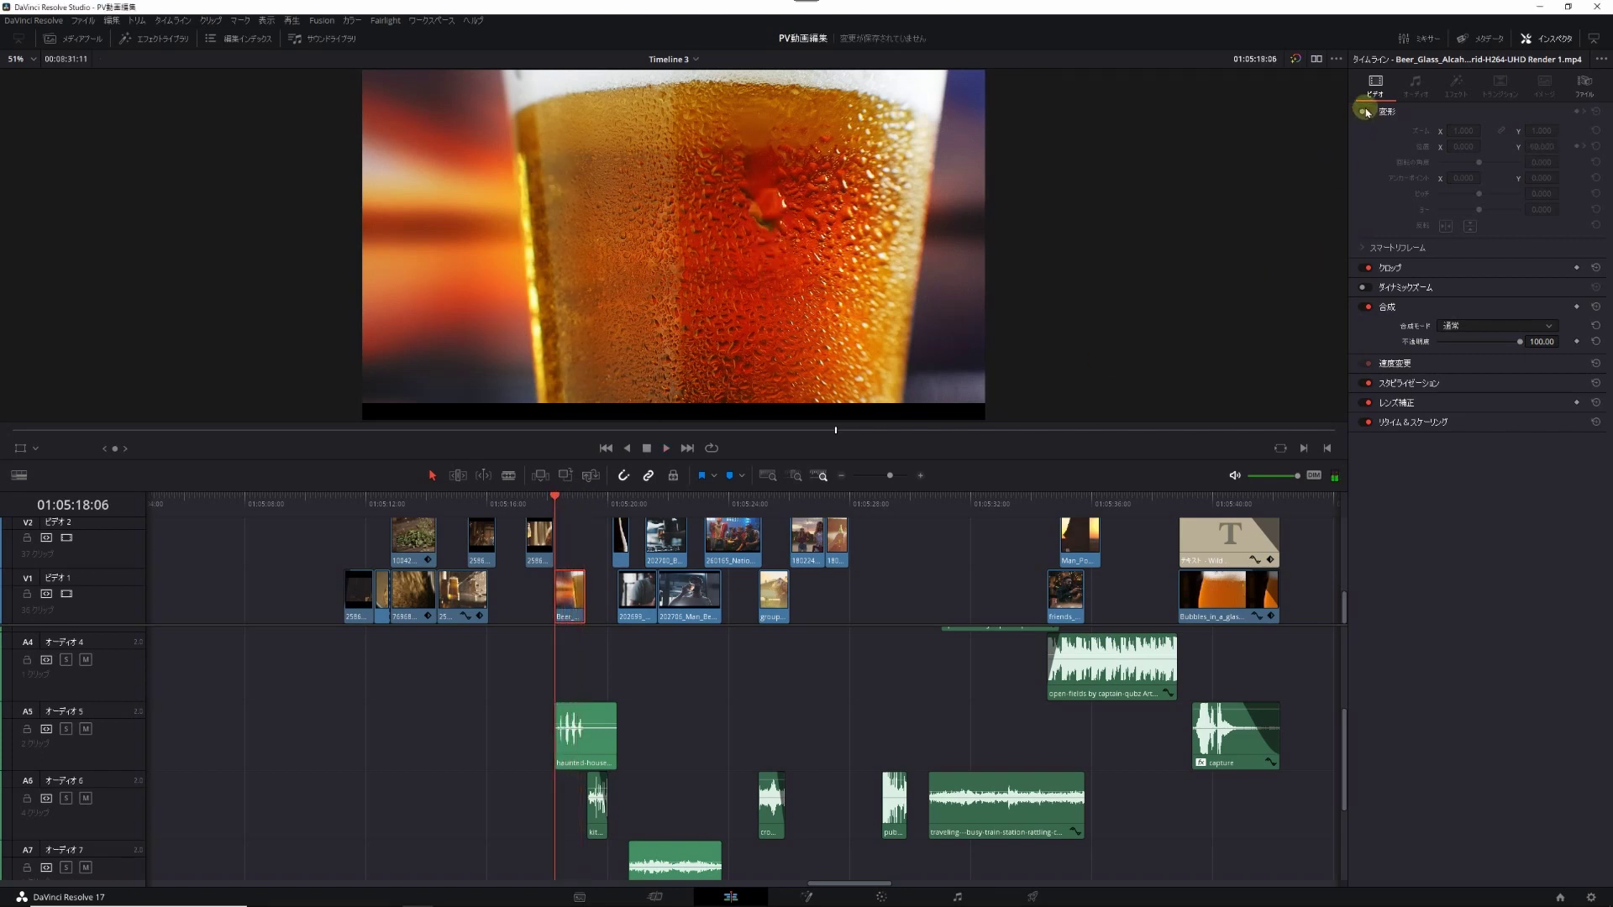
pyautogui.click(1362, 113)
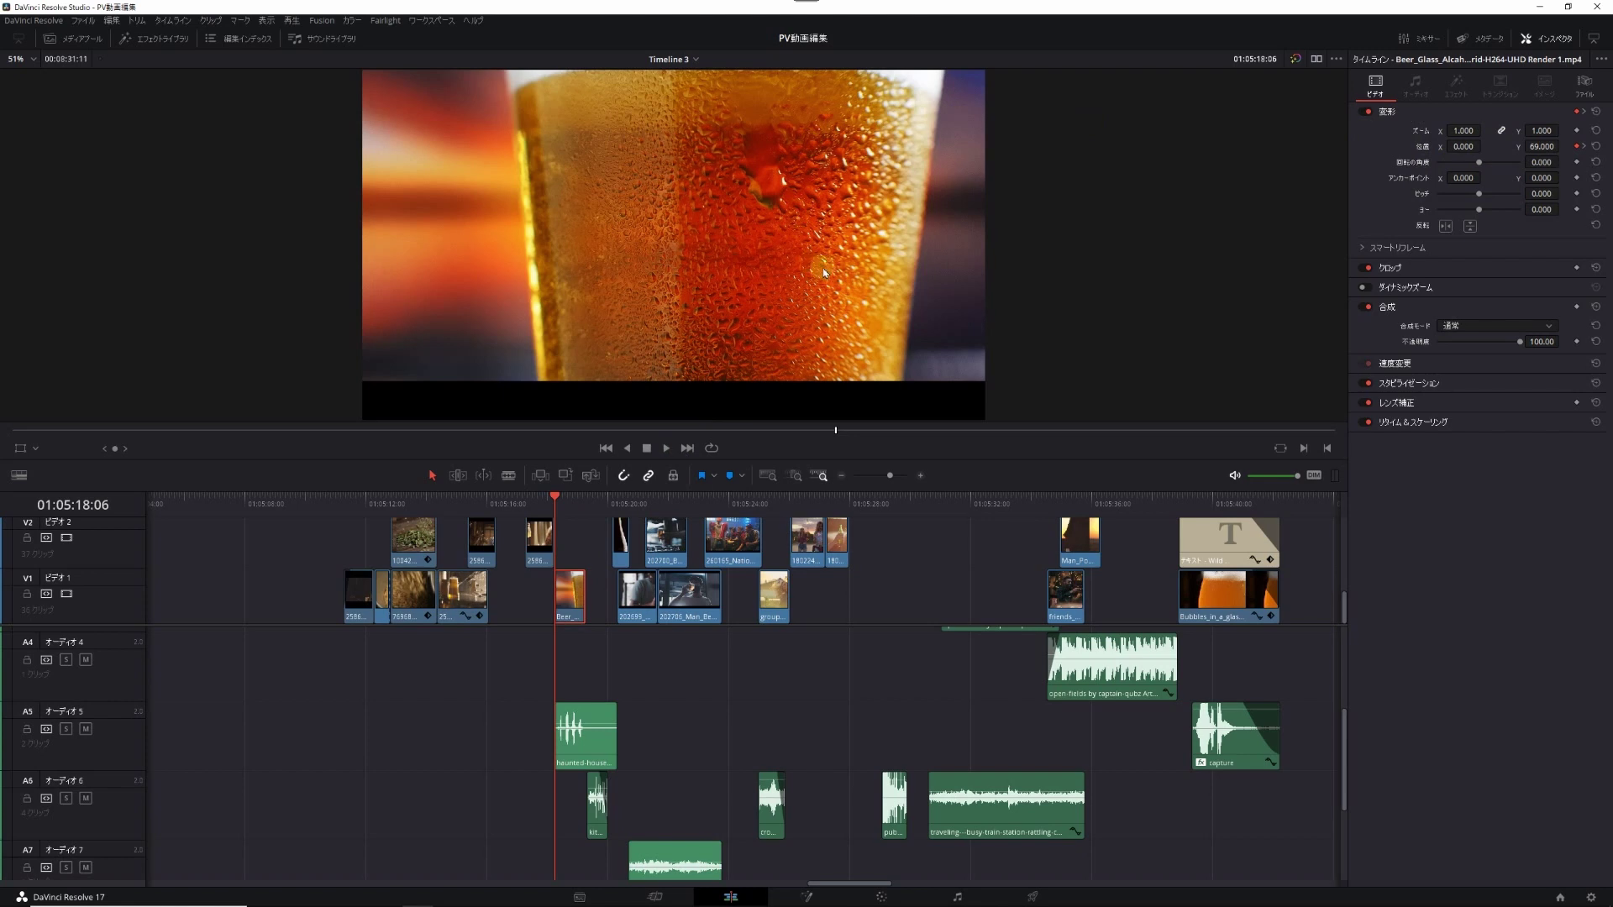
pyautogui.press('space')
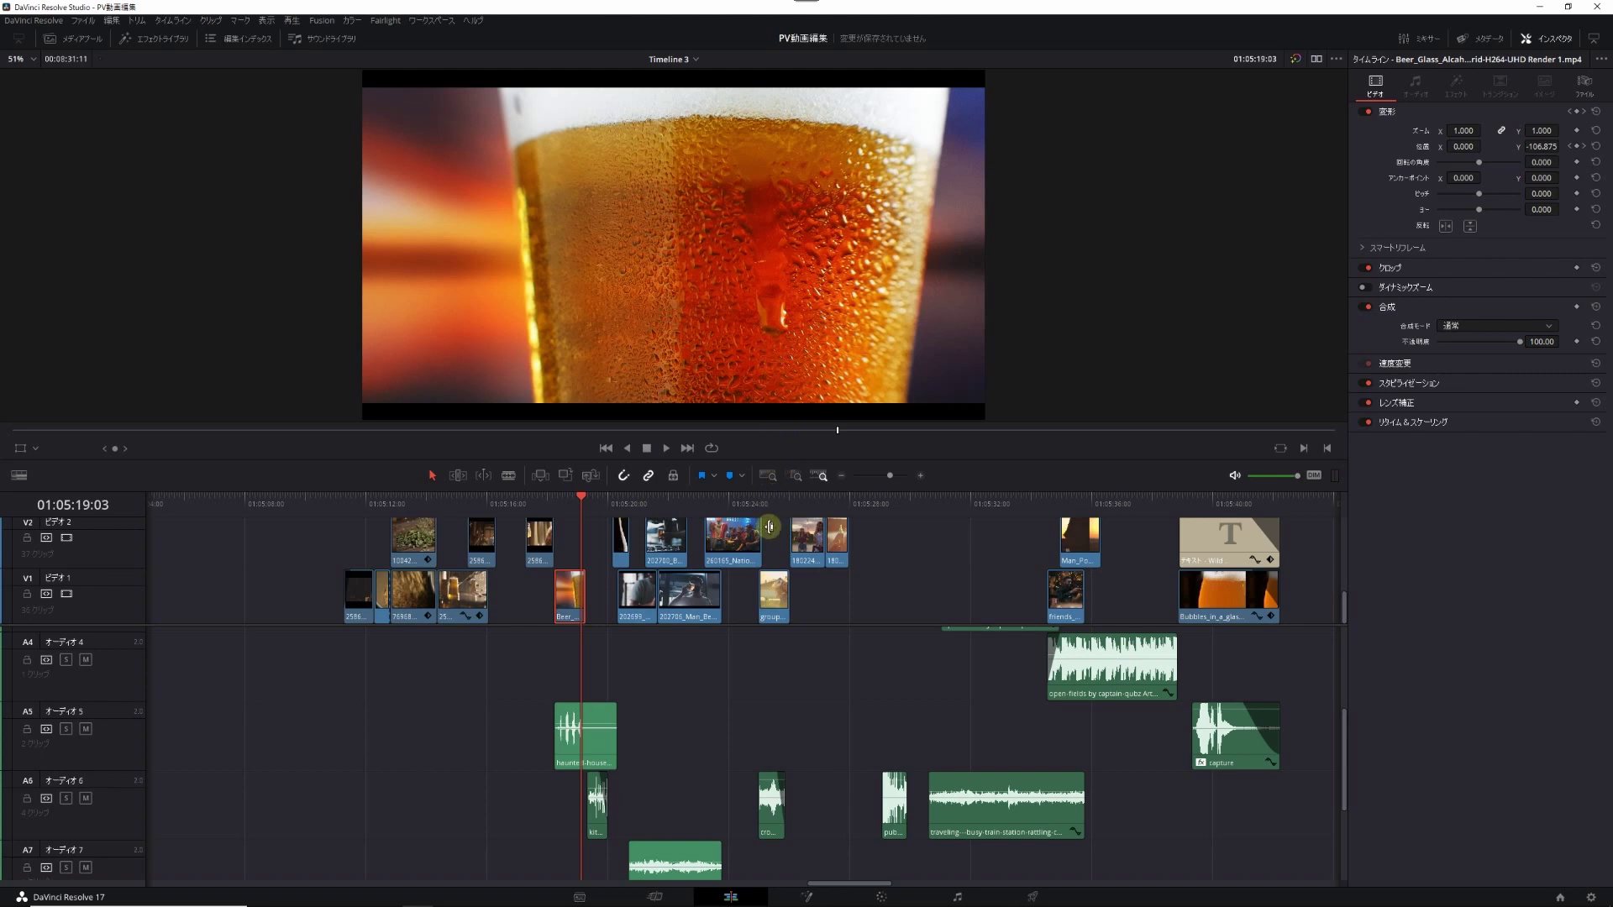
pyautogui.hotkey('shift', 'Right')
pyautogui.hotkey('shift', 'Right')
pyautogui.hotkey('shift', 'Right')
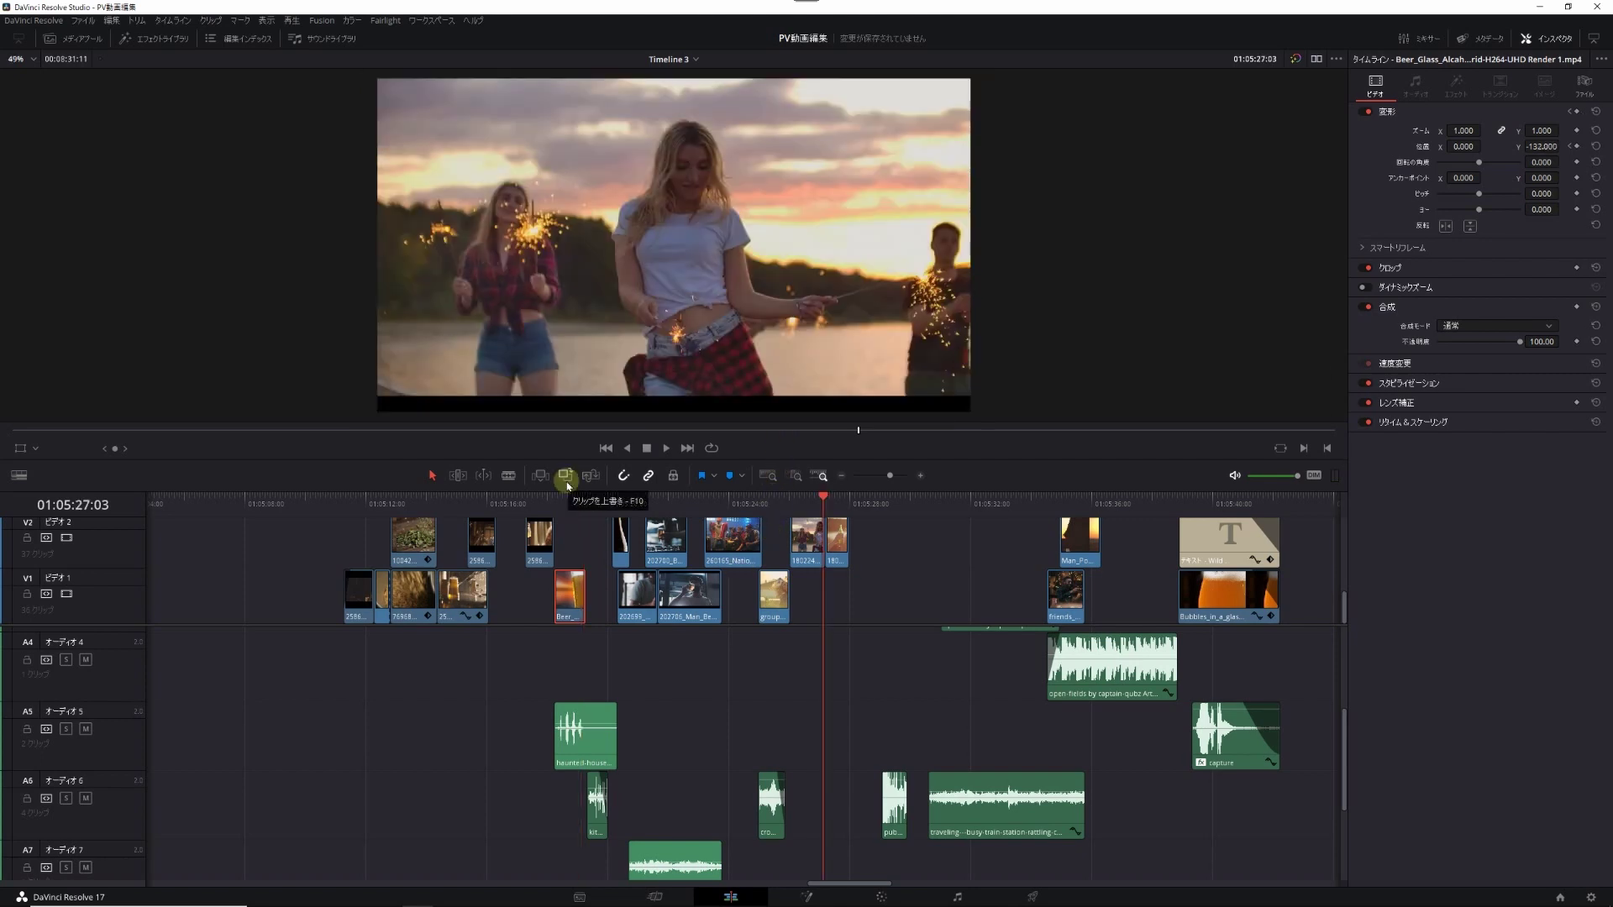
pyautogui.press('Up')
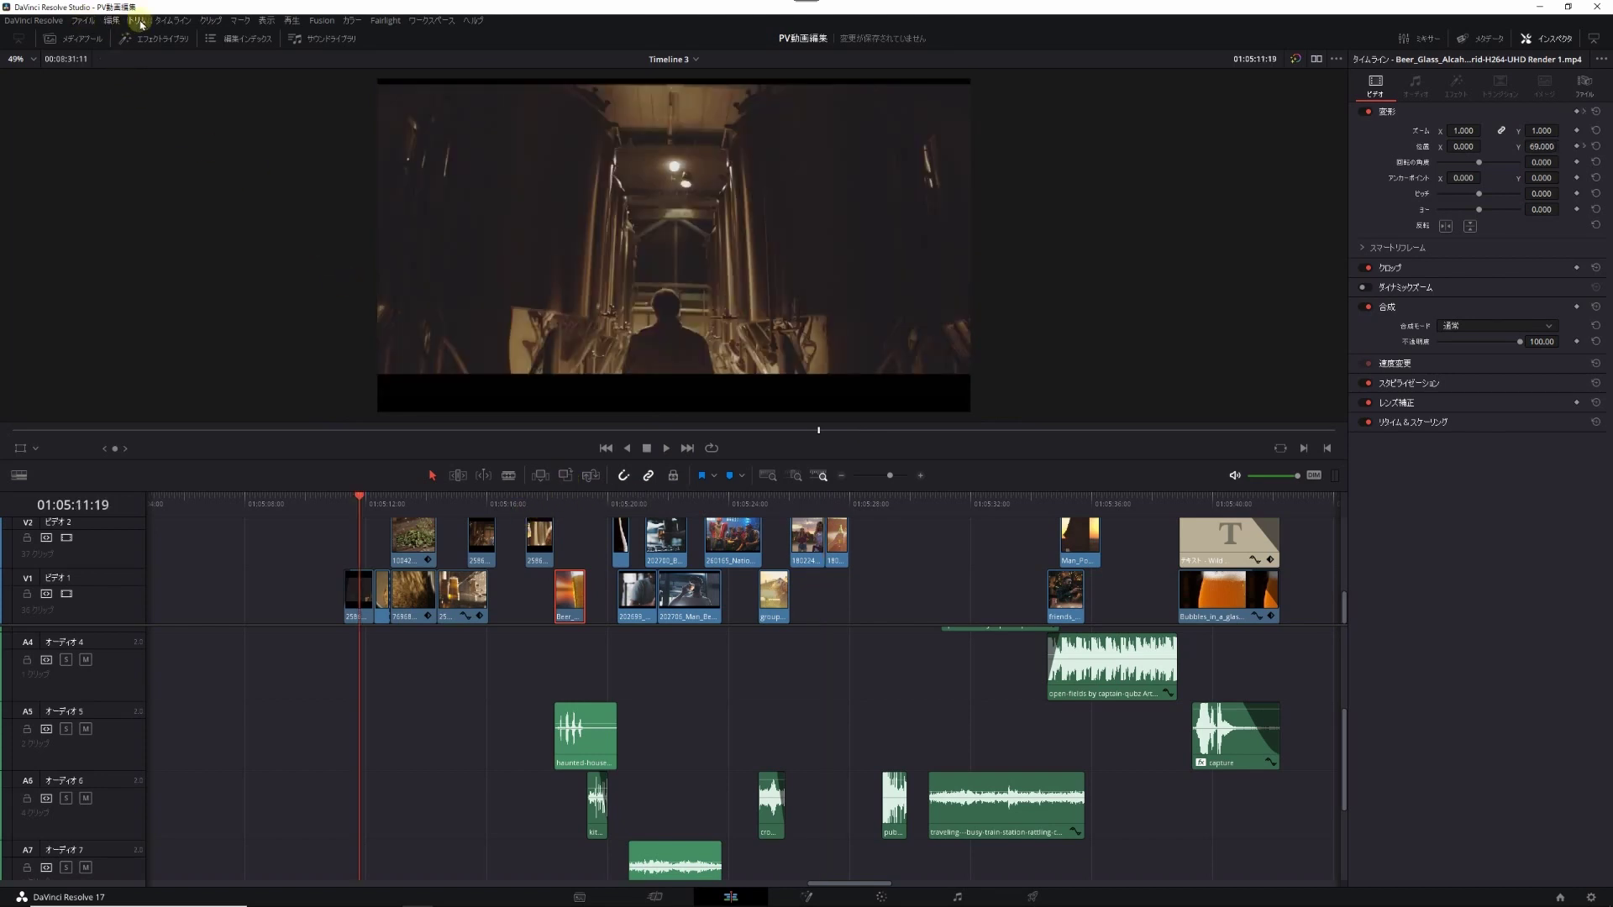
# Step: Apply 2.35 output blanking to the timeline from the Timeline menu
pyautogui.click(169, 22)
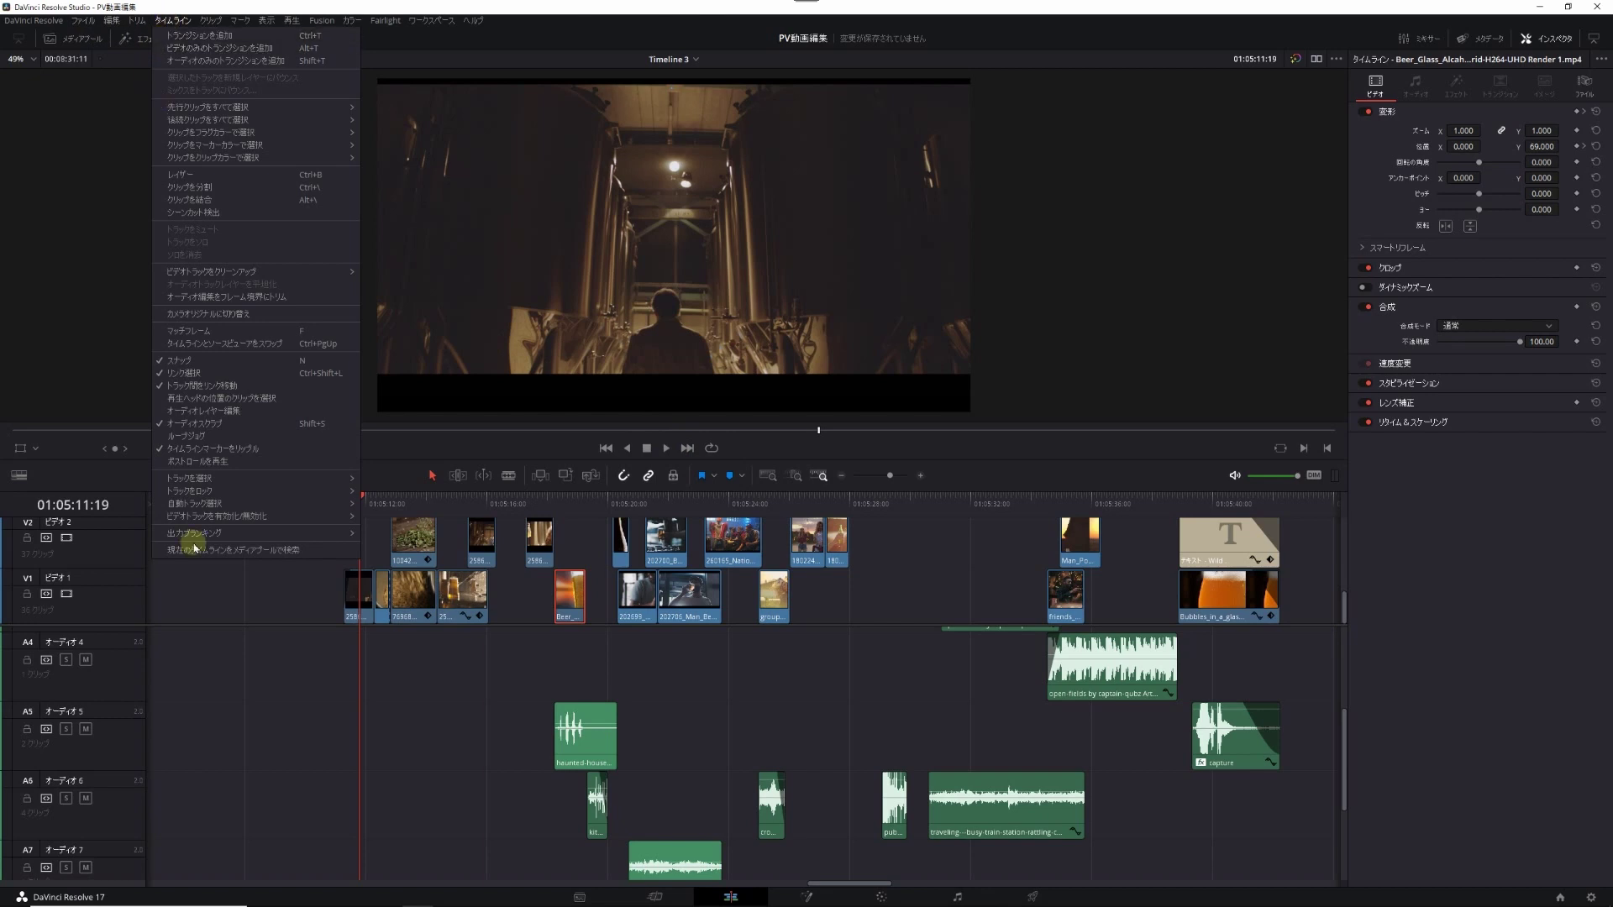
pyautogui.moveTo(183, 534)
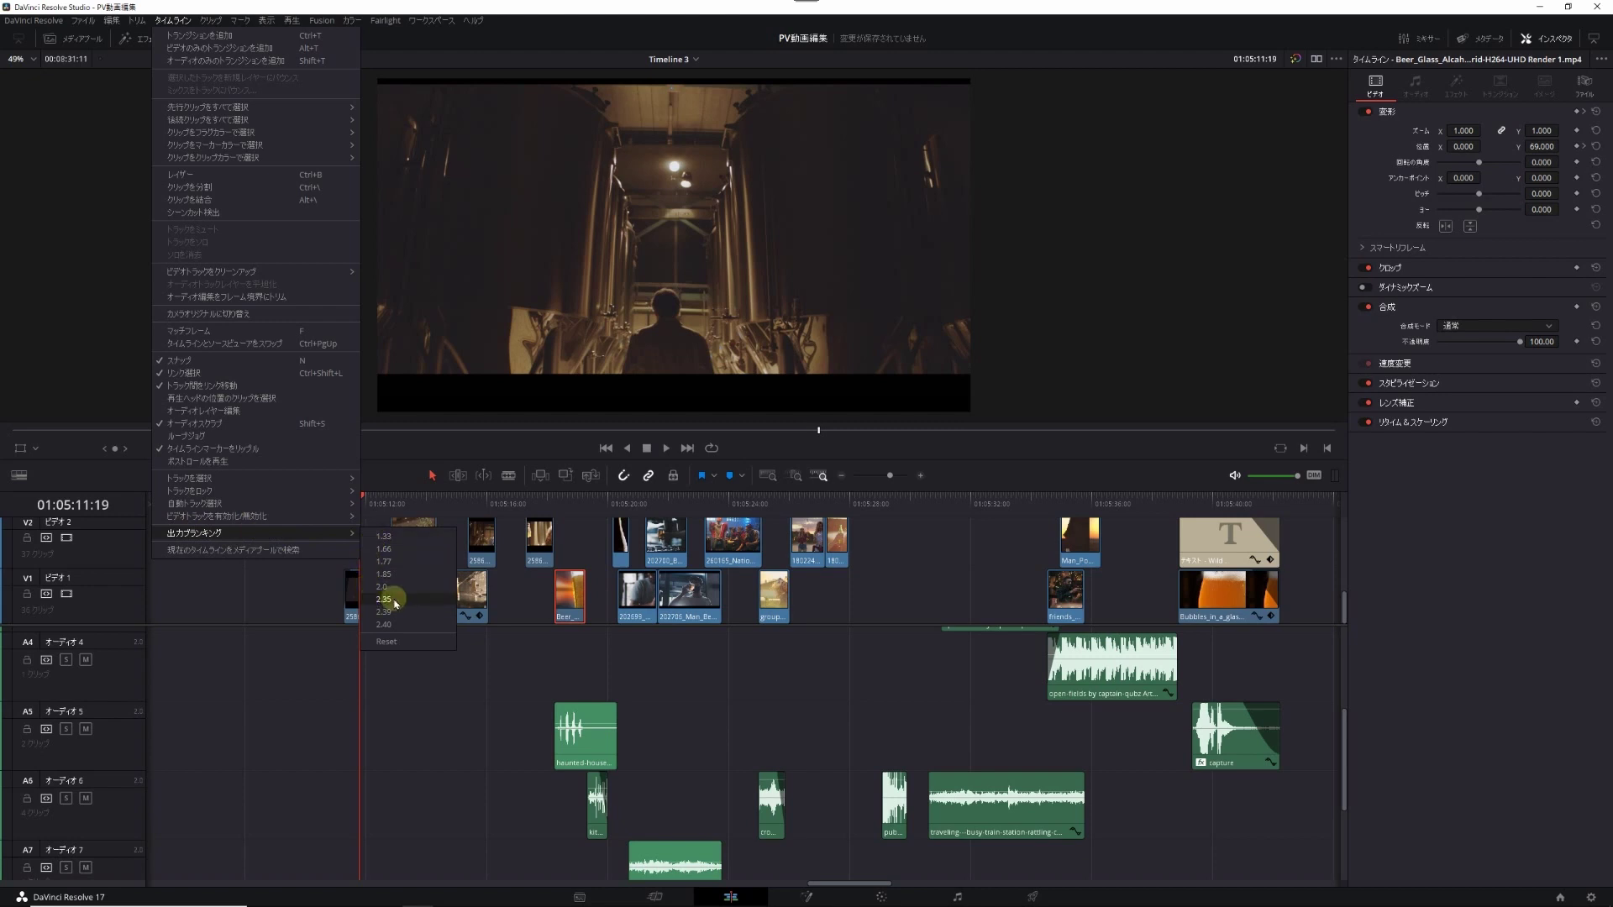
pyautogui.click(395, 600)
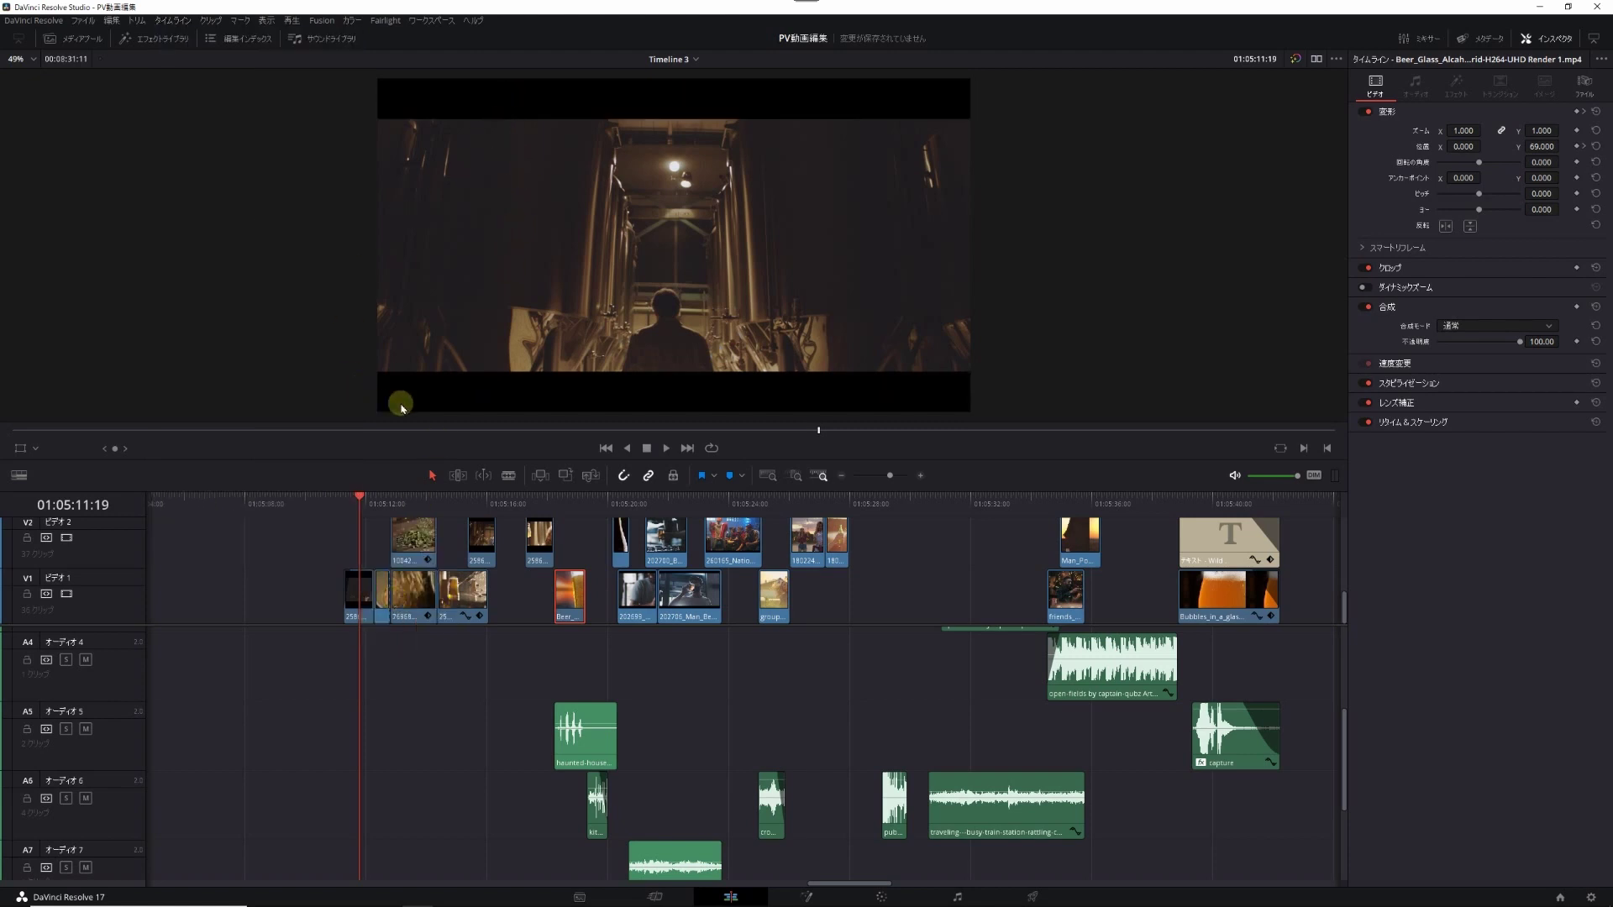
# Step: Check the letterbox bars on the grain, party and sparkler shots
pyautogui.click(409, 503)
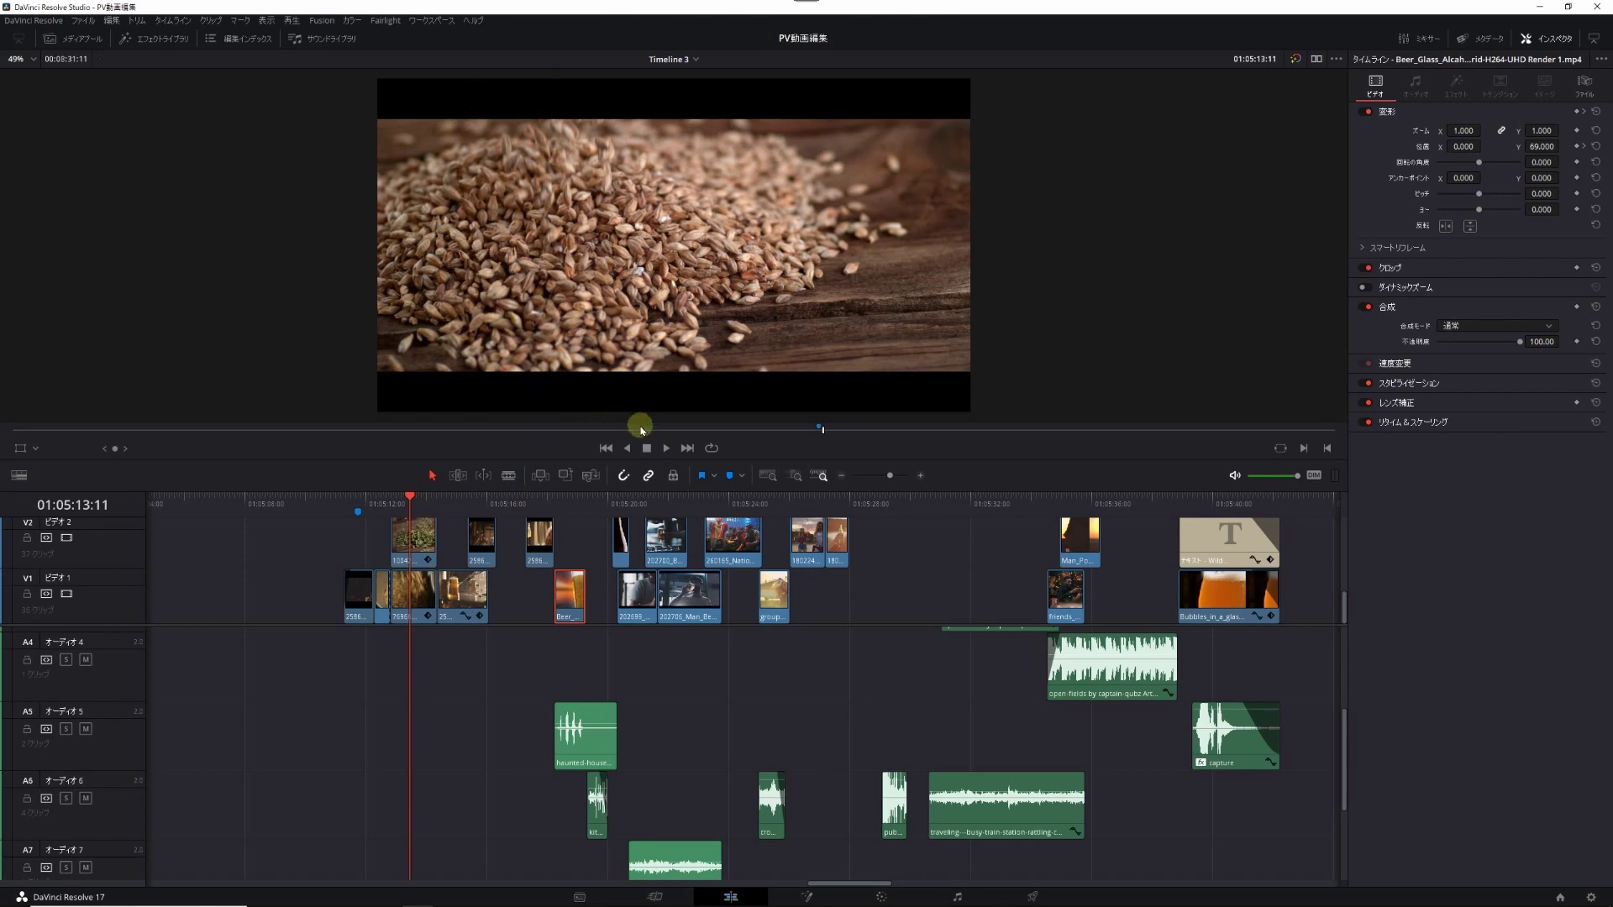
pyautogui.click(673, 500)
pyautogui.click(724, 502)
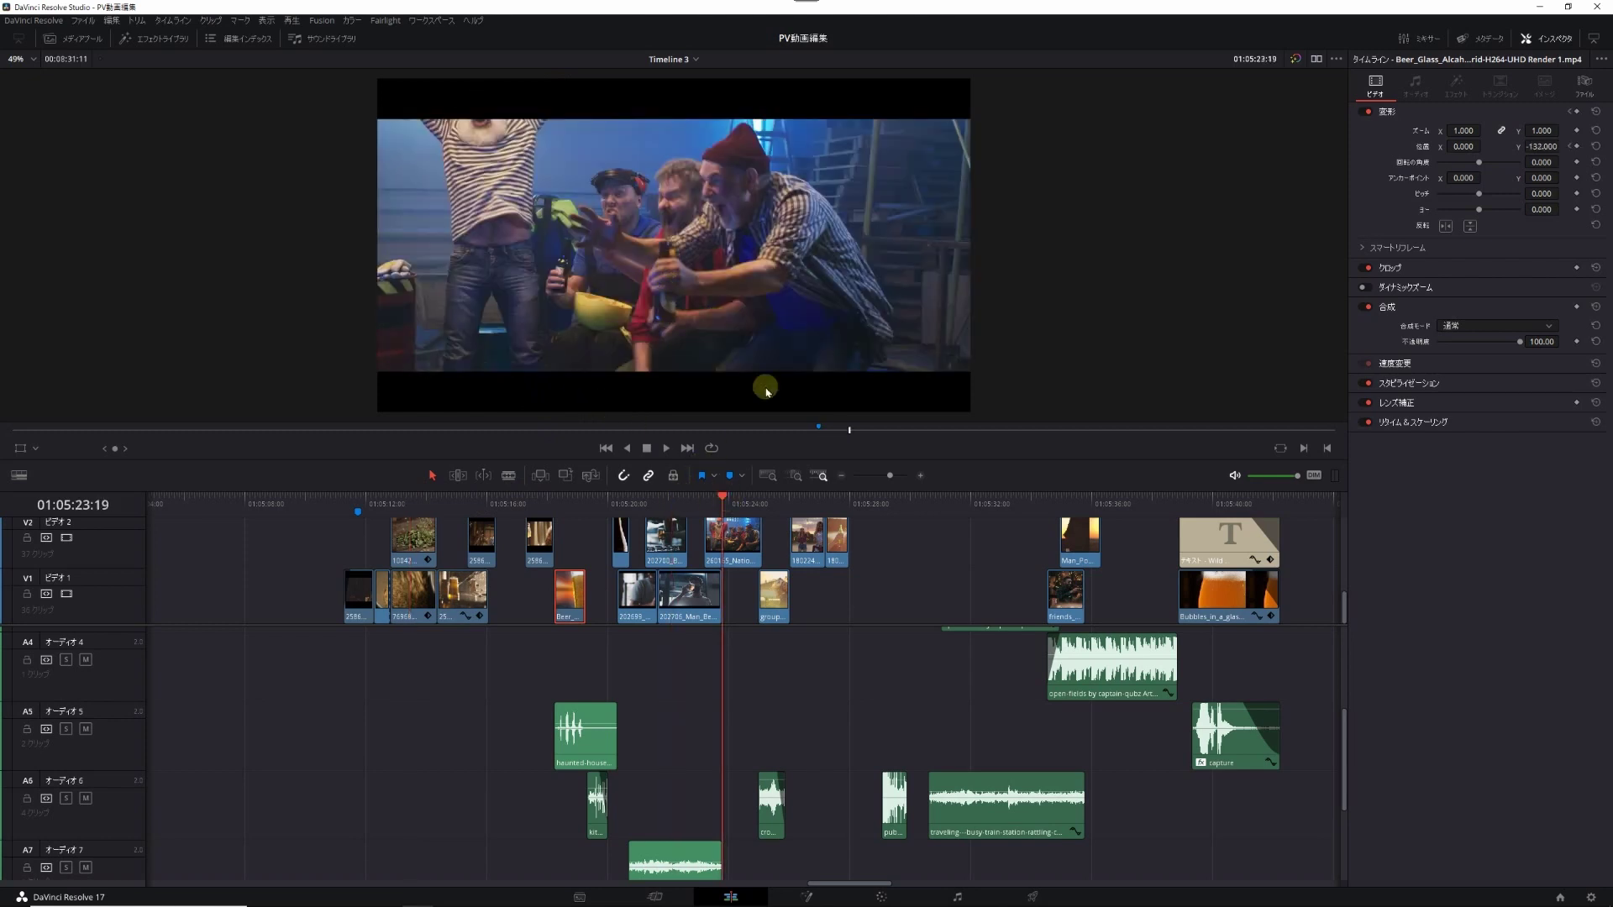
pyautogui.click(823, 502)
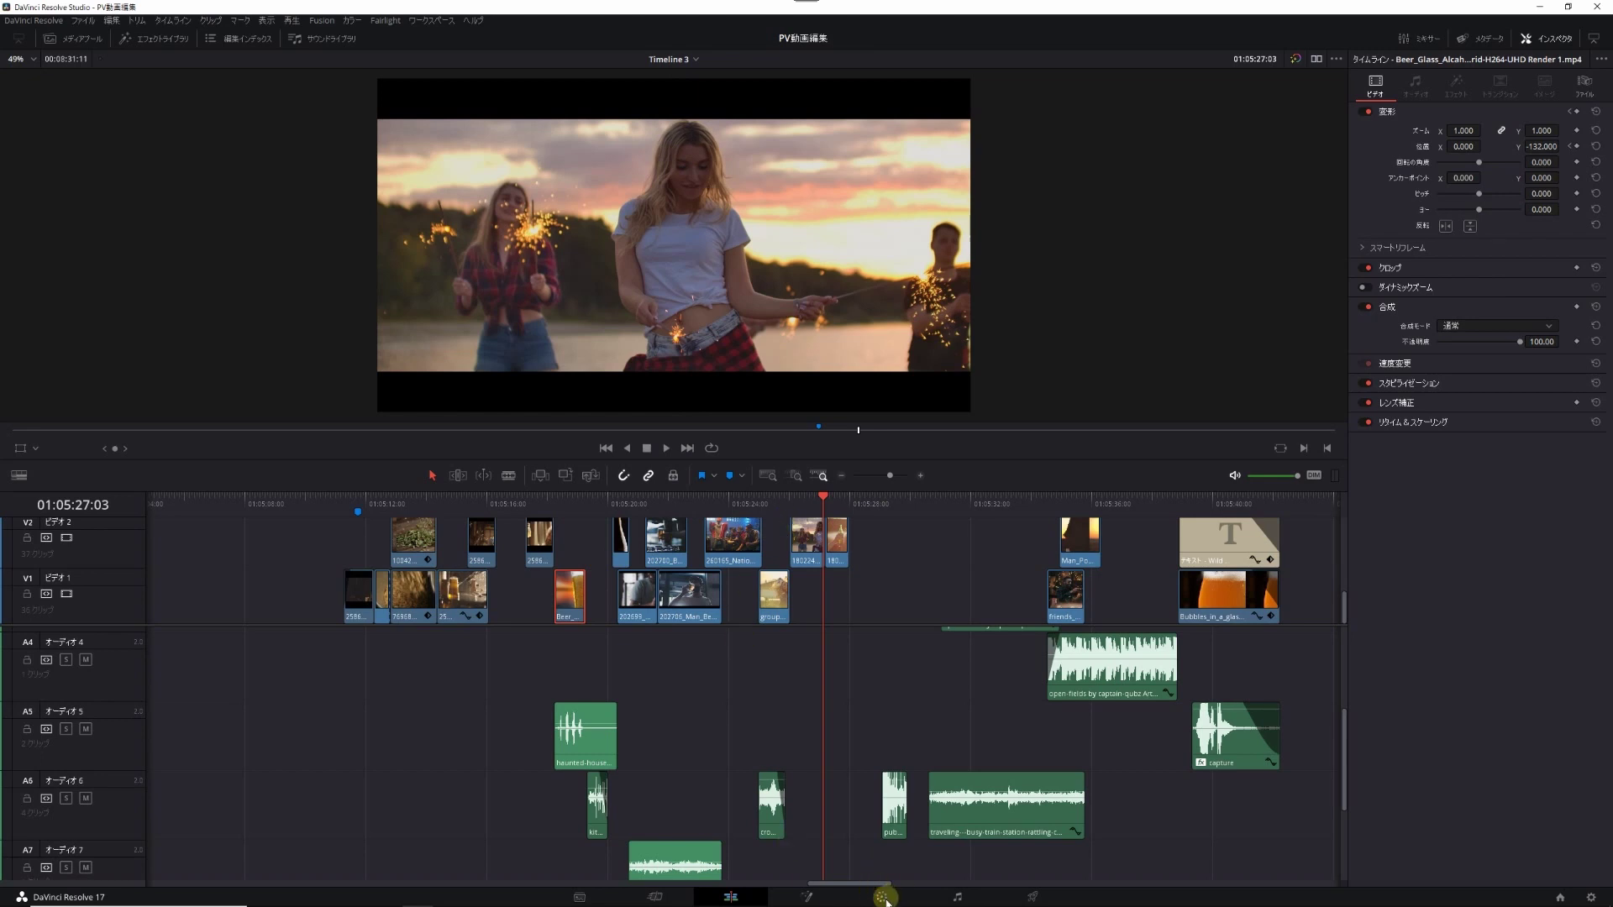
# Step: On the Color page, scroll the clip strip and select clip 65, the frosted beer glass
pyautogui.click(884, 898)
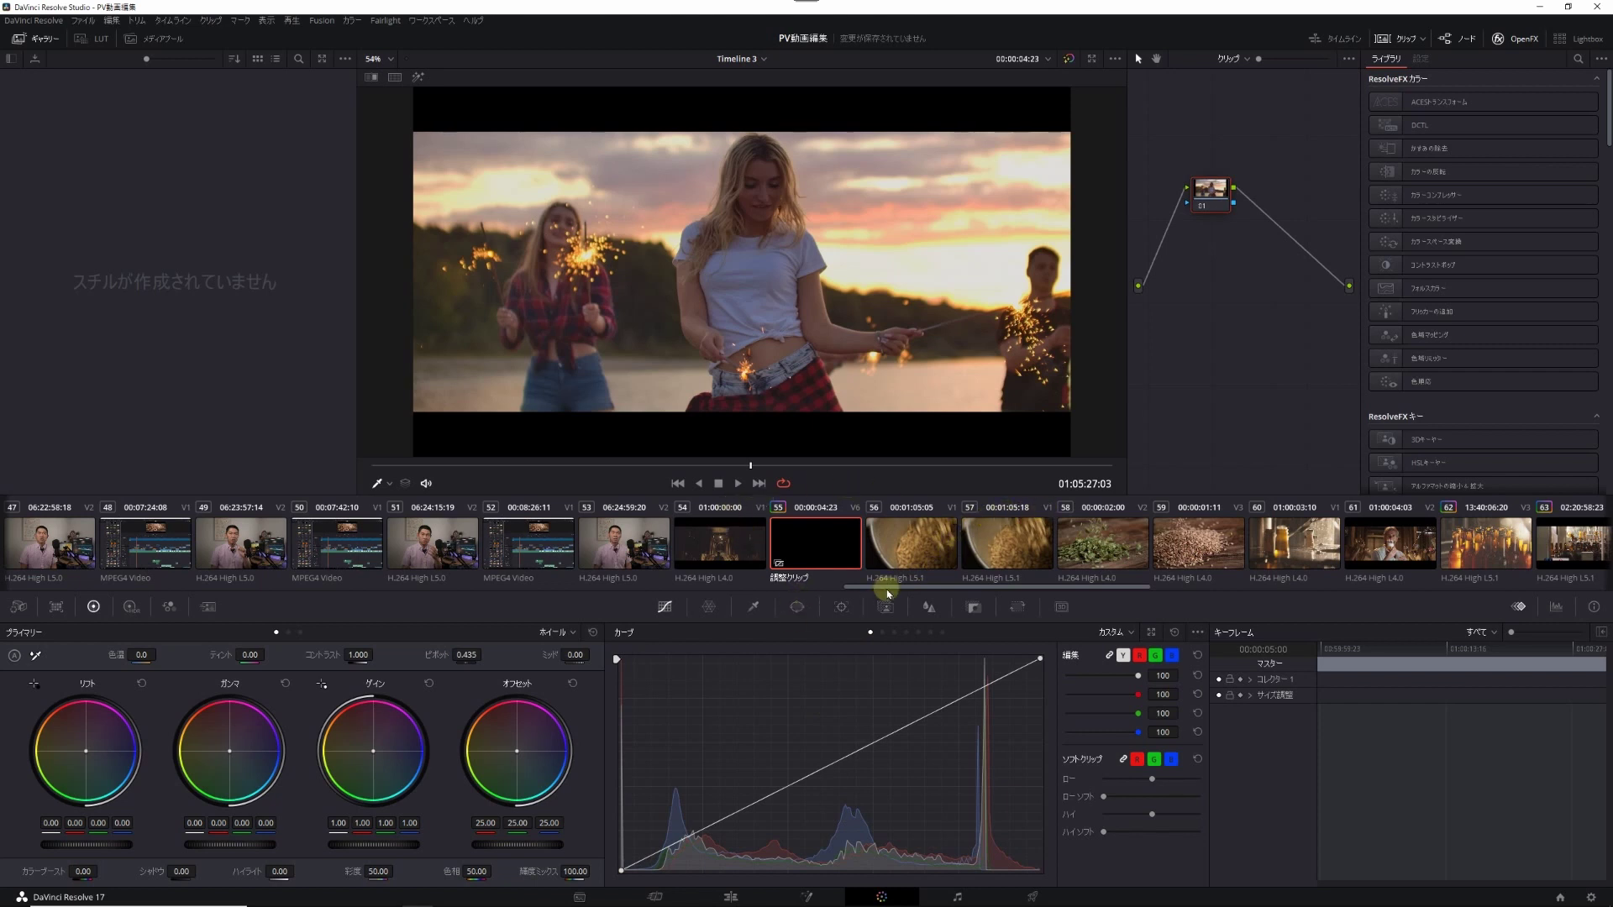
pyautogui.moveTo(889, 591); pyautogui.dragTo(1036, 589)
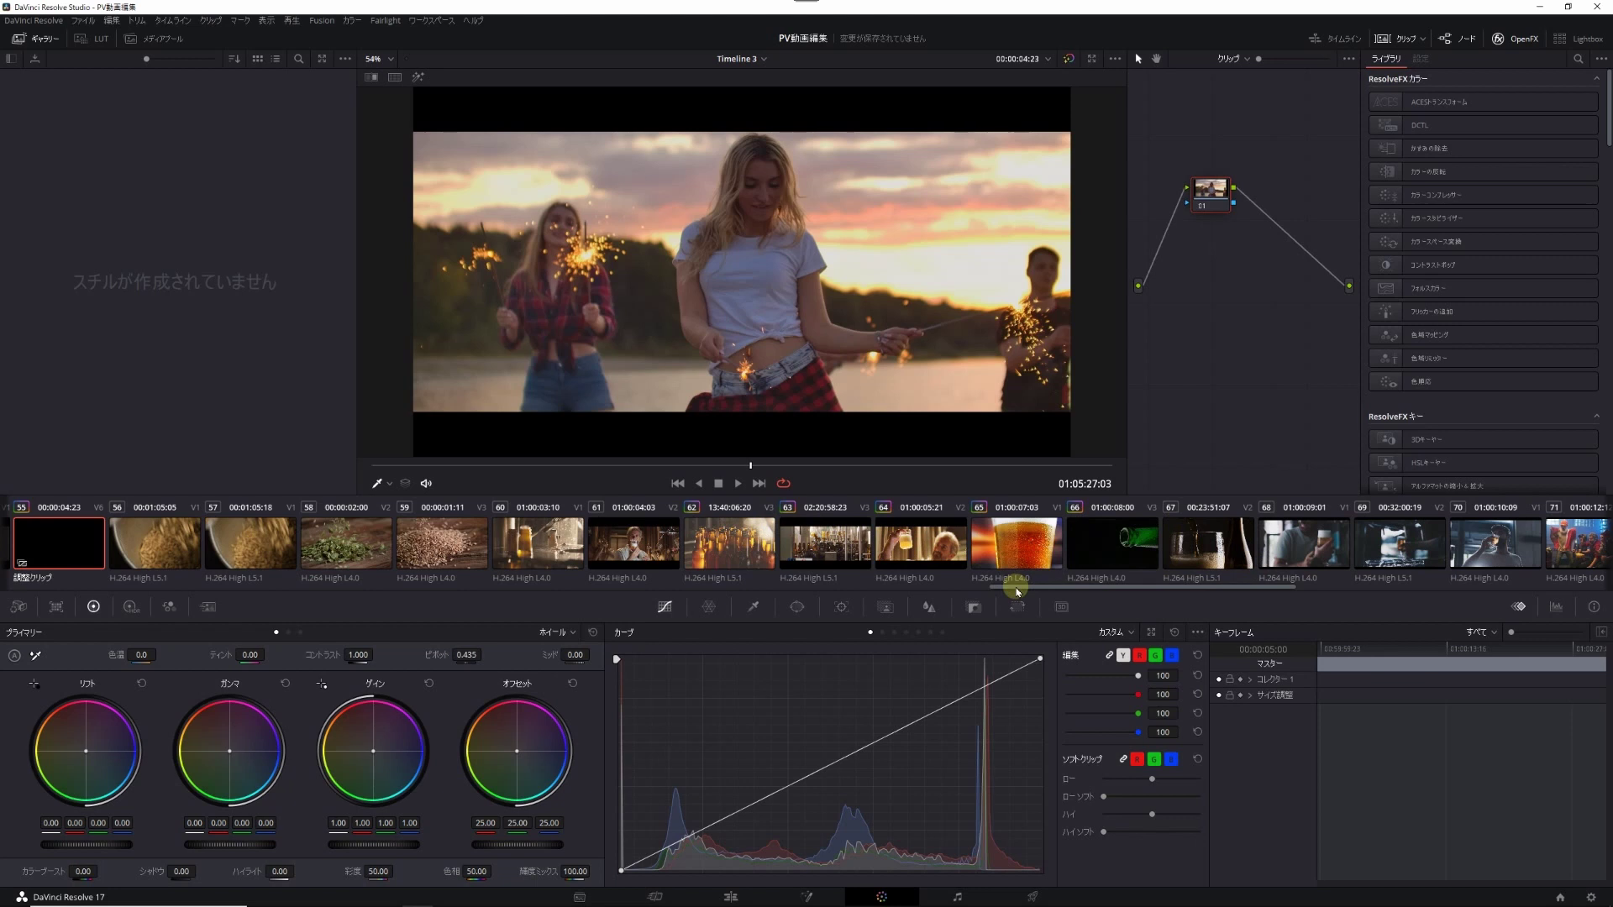
pyautogui.moveTo(1016, 591); pyautogui.dragTo(1151, 588)
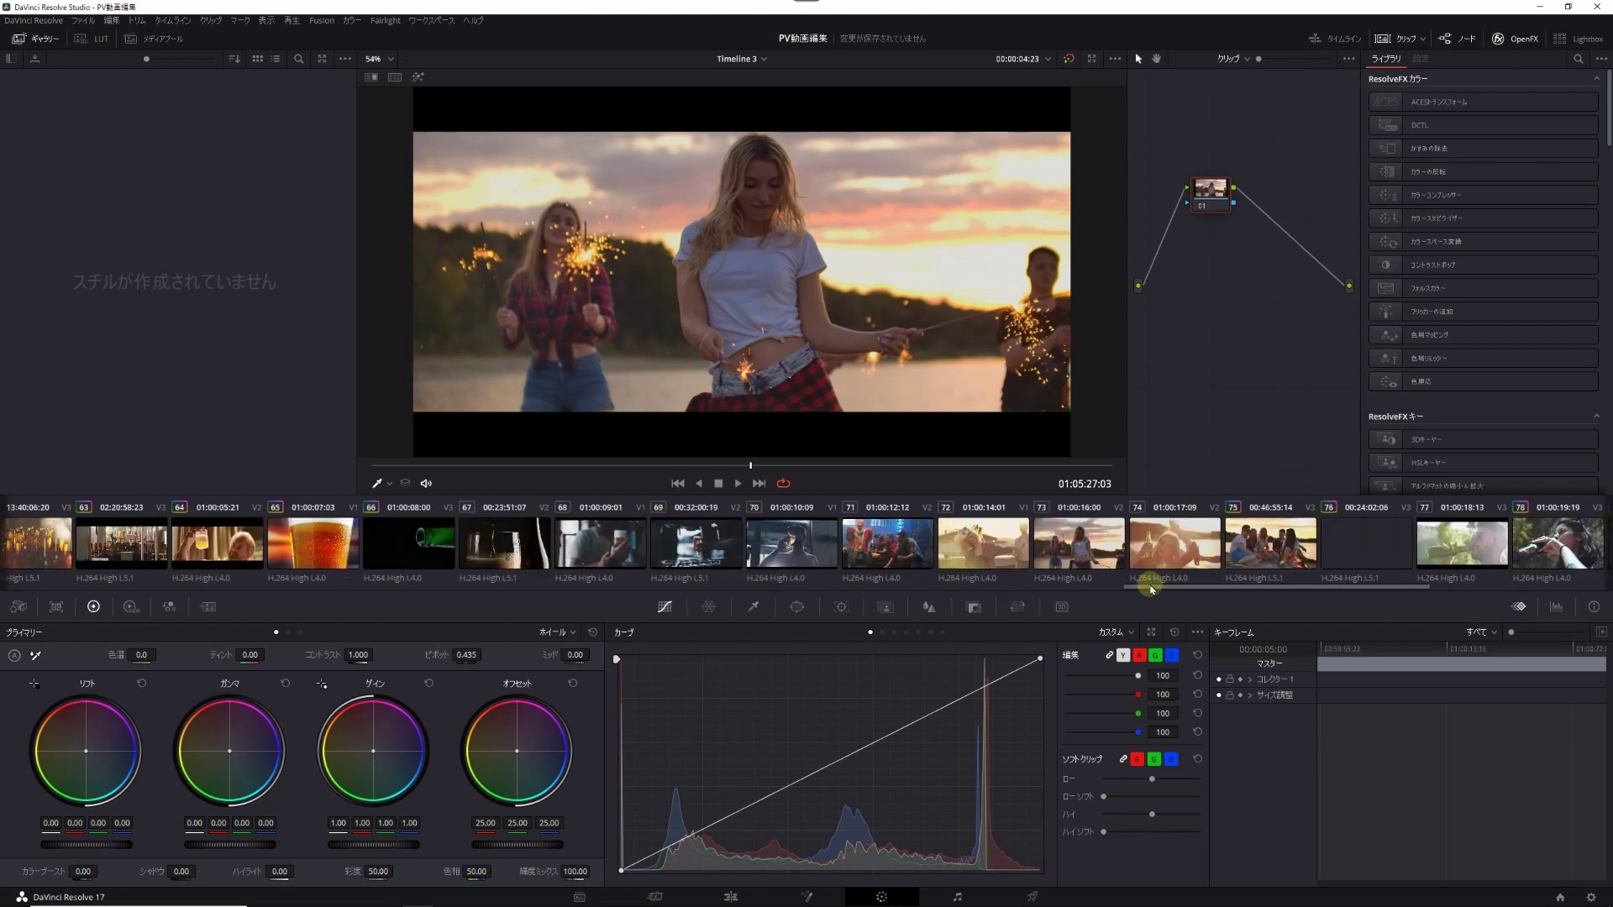
pyautogui.click(324, 541)
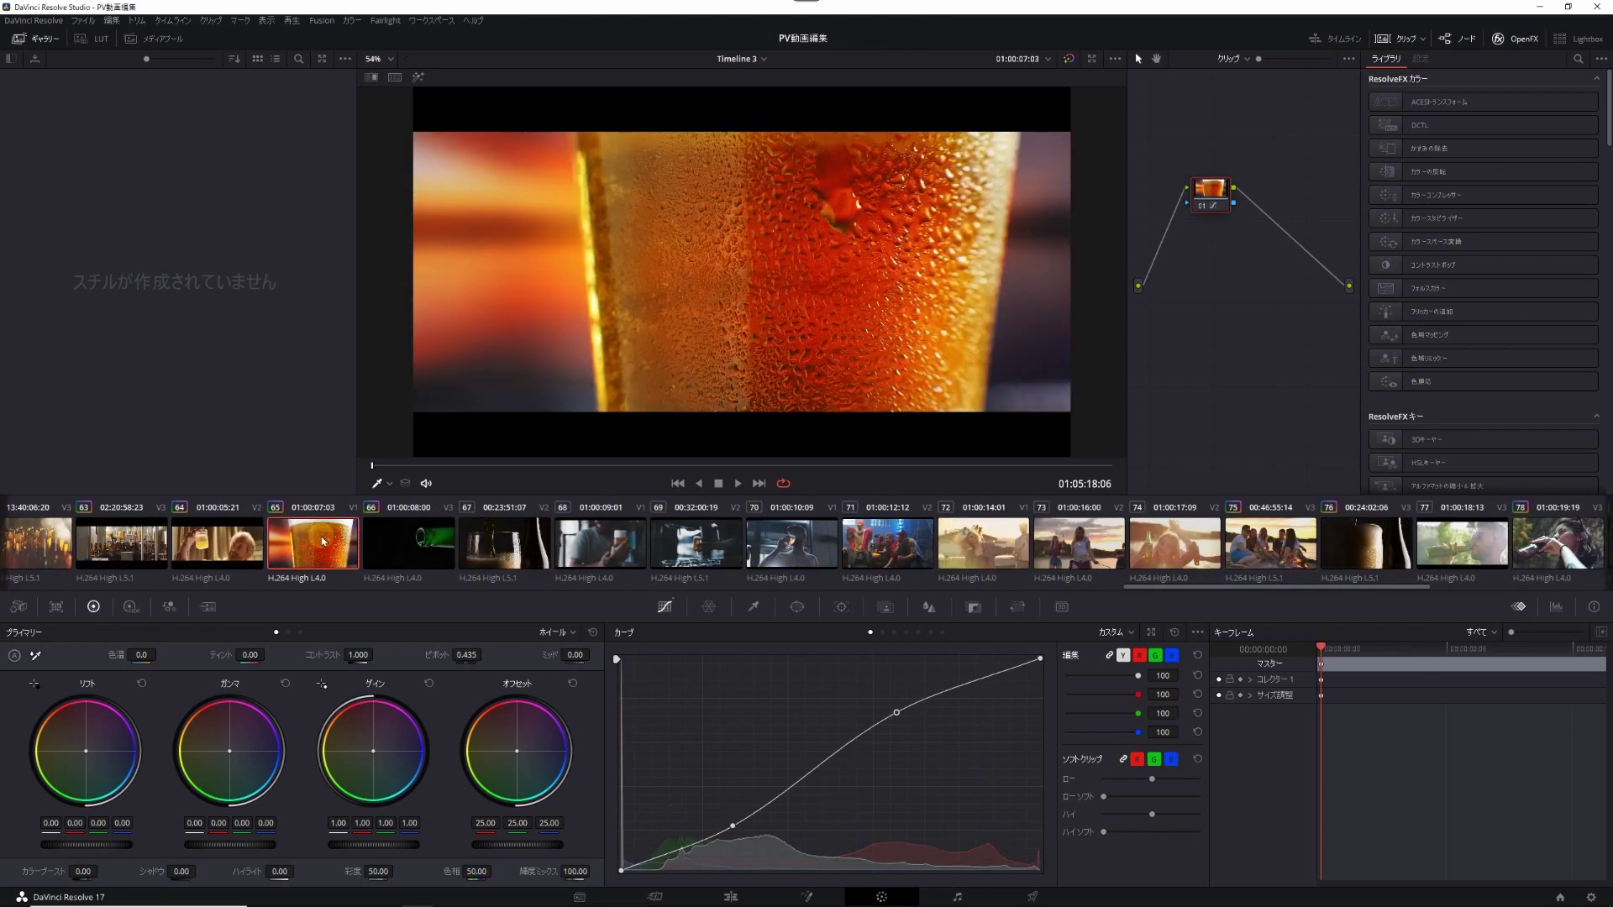